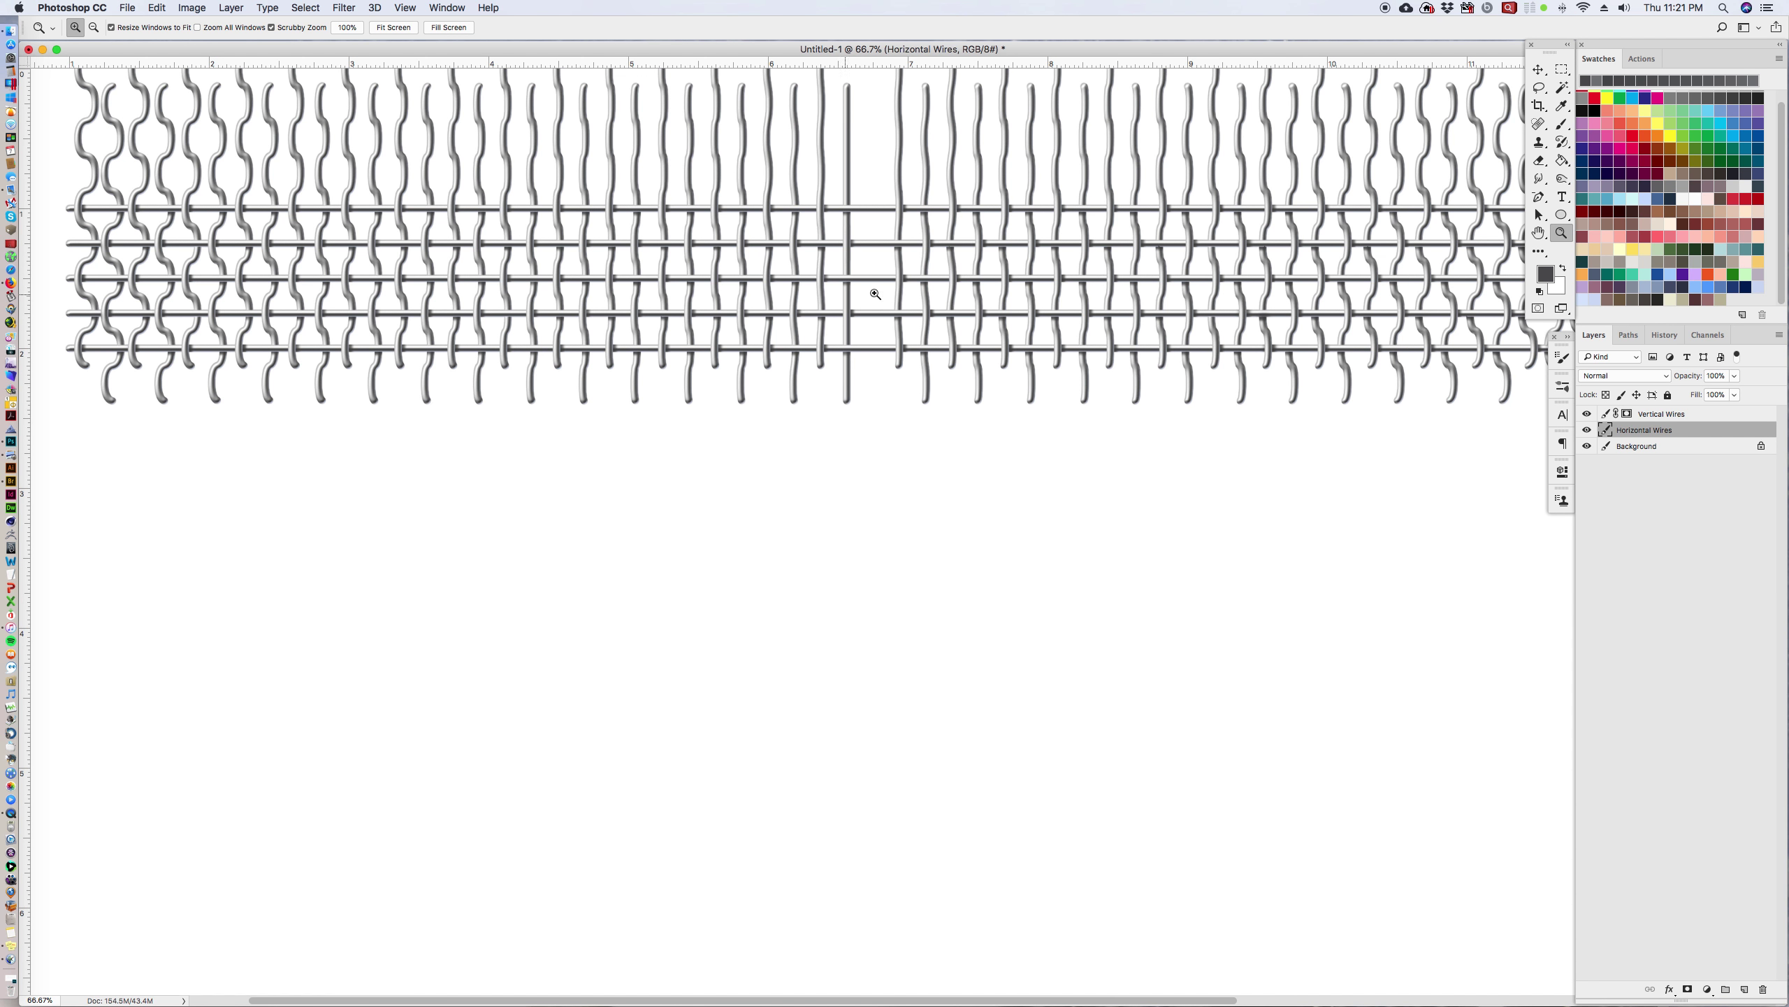
Step: Check the Vertical Wires mask by toggling it off and on, then show the grid
left_click(1628, 417, "shift")
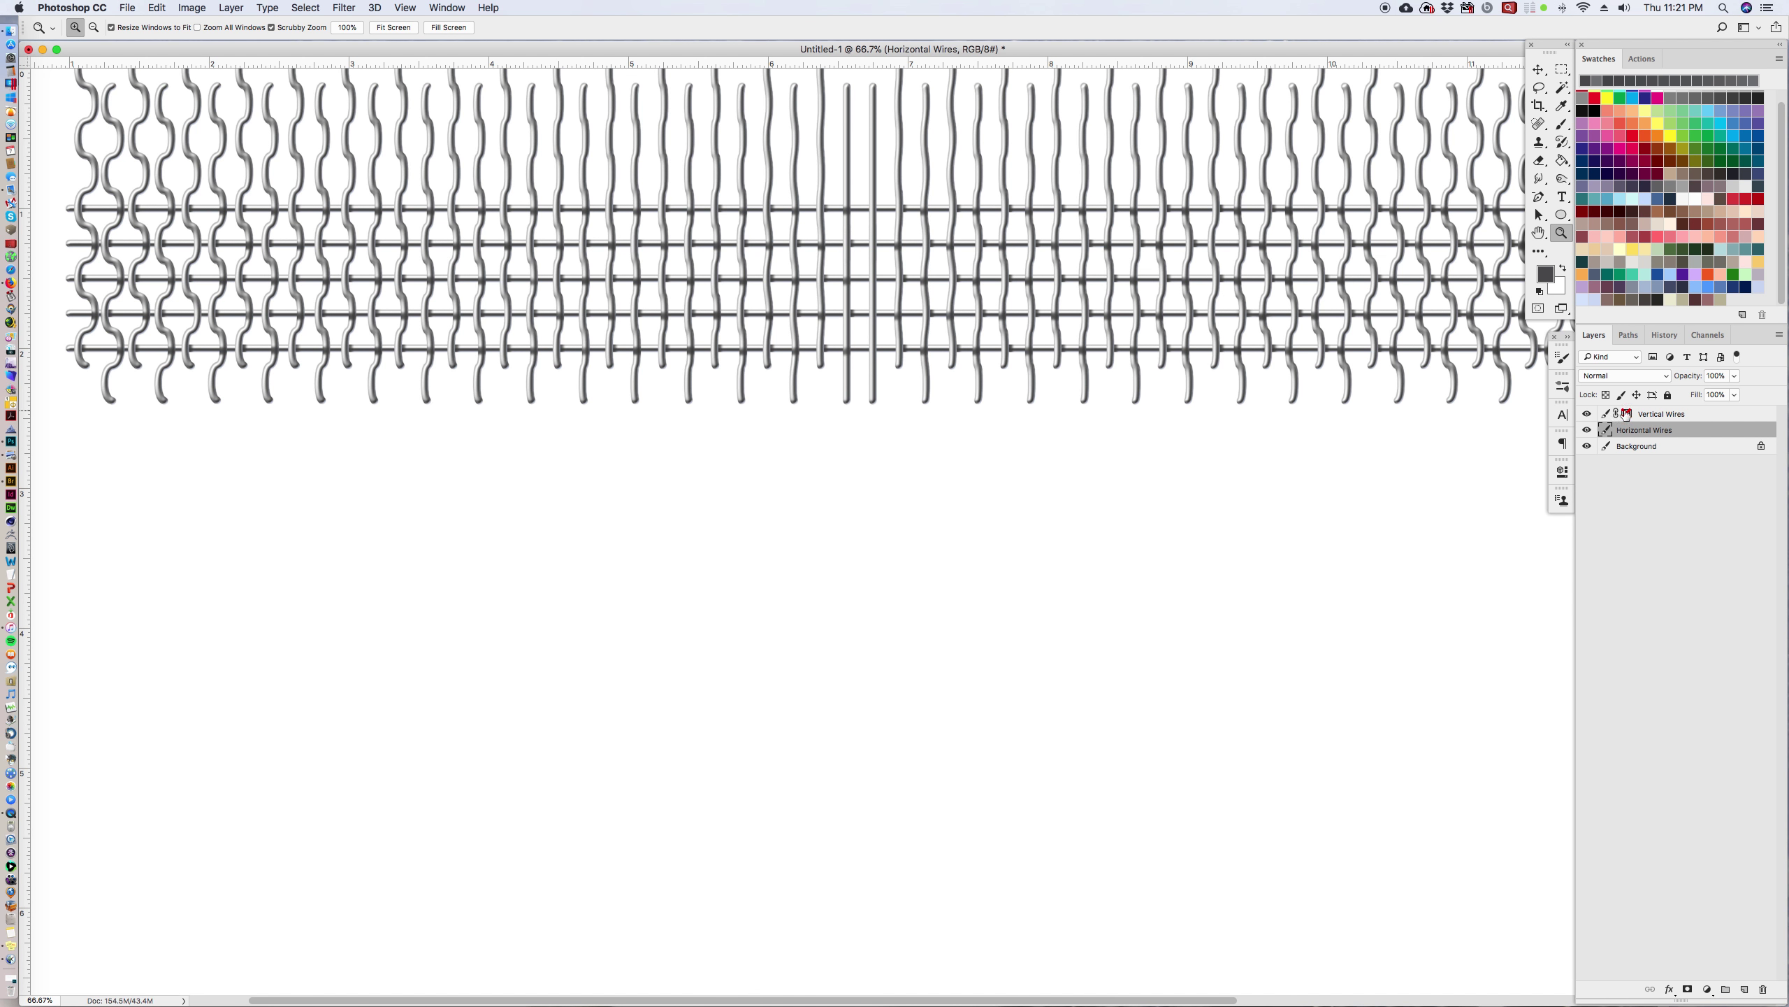
left_click(1626, 414, "shift")
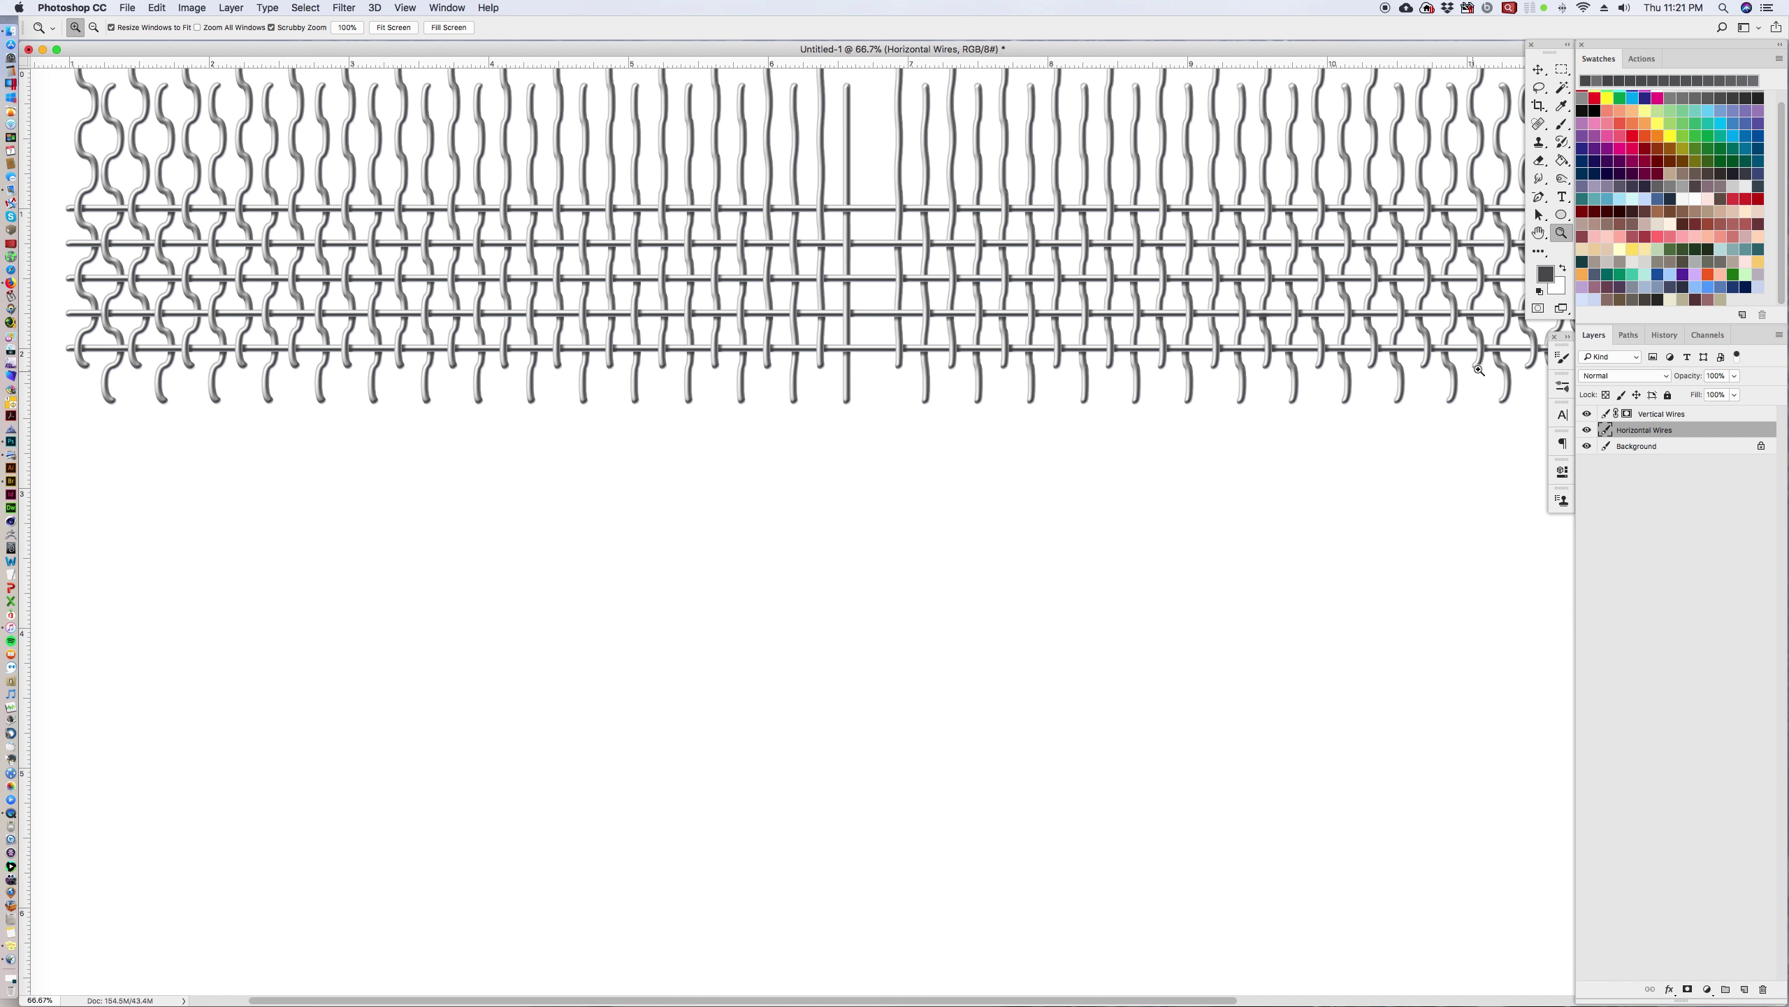
key("super+apostrophe")
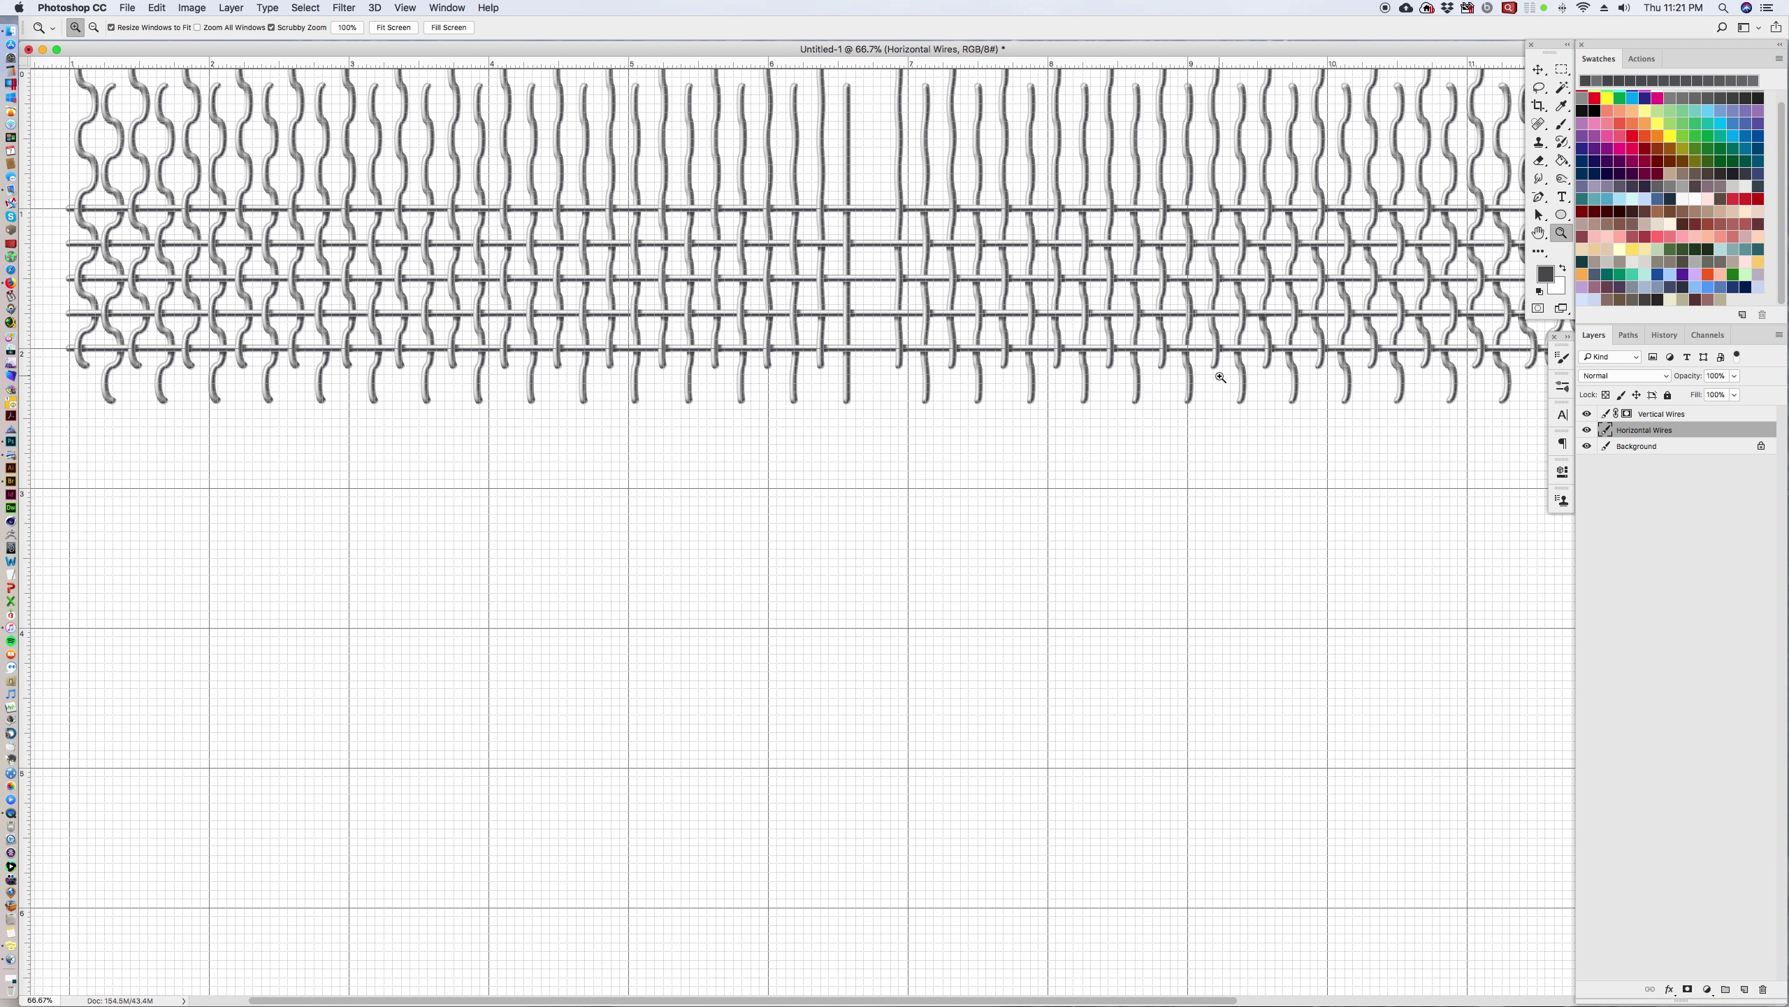
Step: Select Vertical Wires and Horizontal Wires and merge them into a new Vertical Wires copy layer
left_click(1689, 421, "shift")
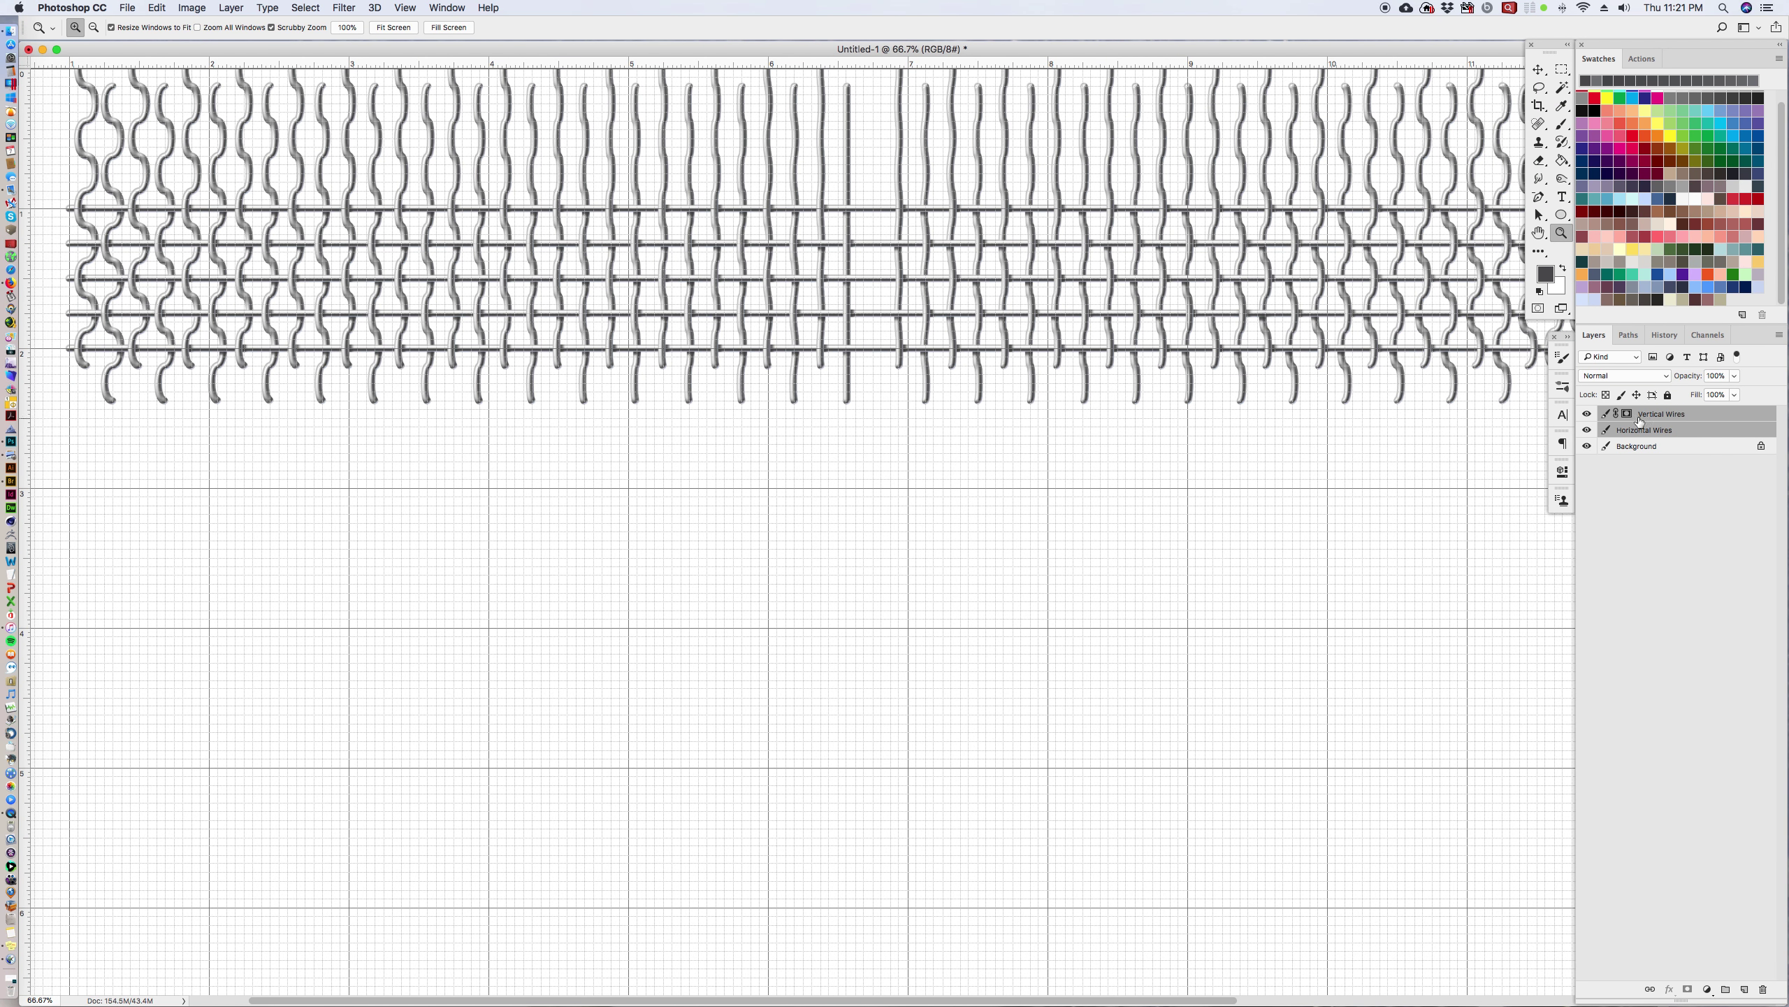
left_click_drag(1680, 421, 1746, 989)
left_click(1778, 335)
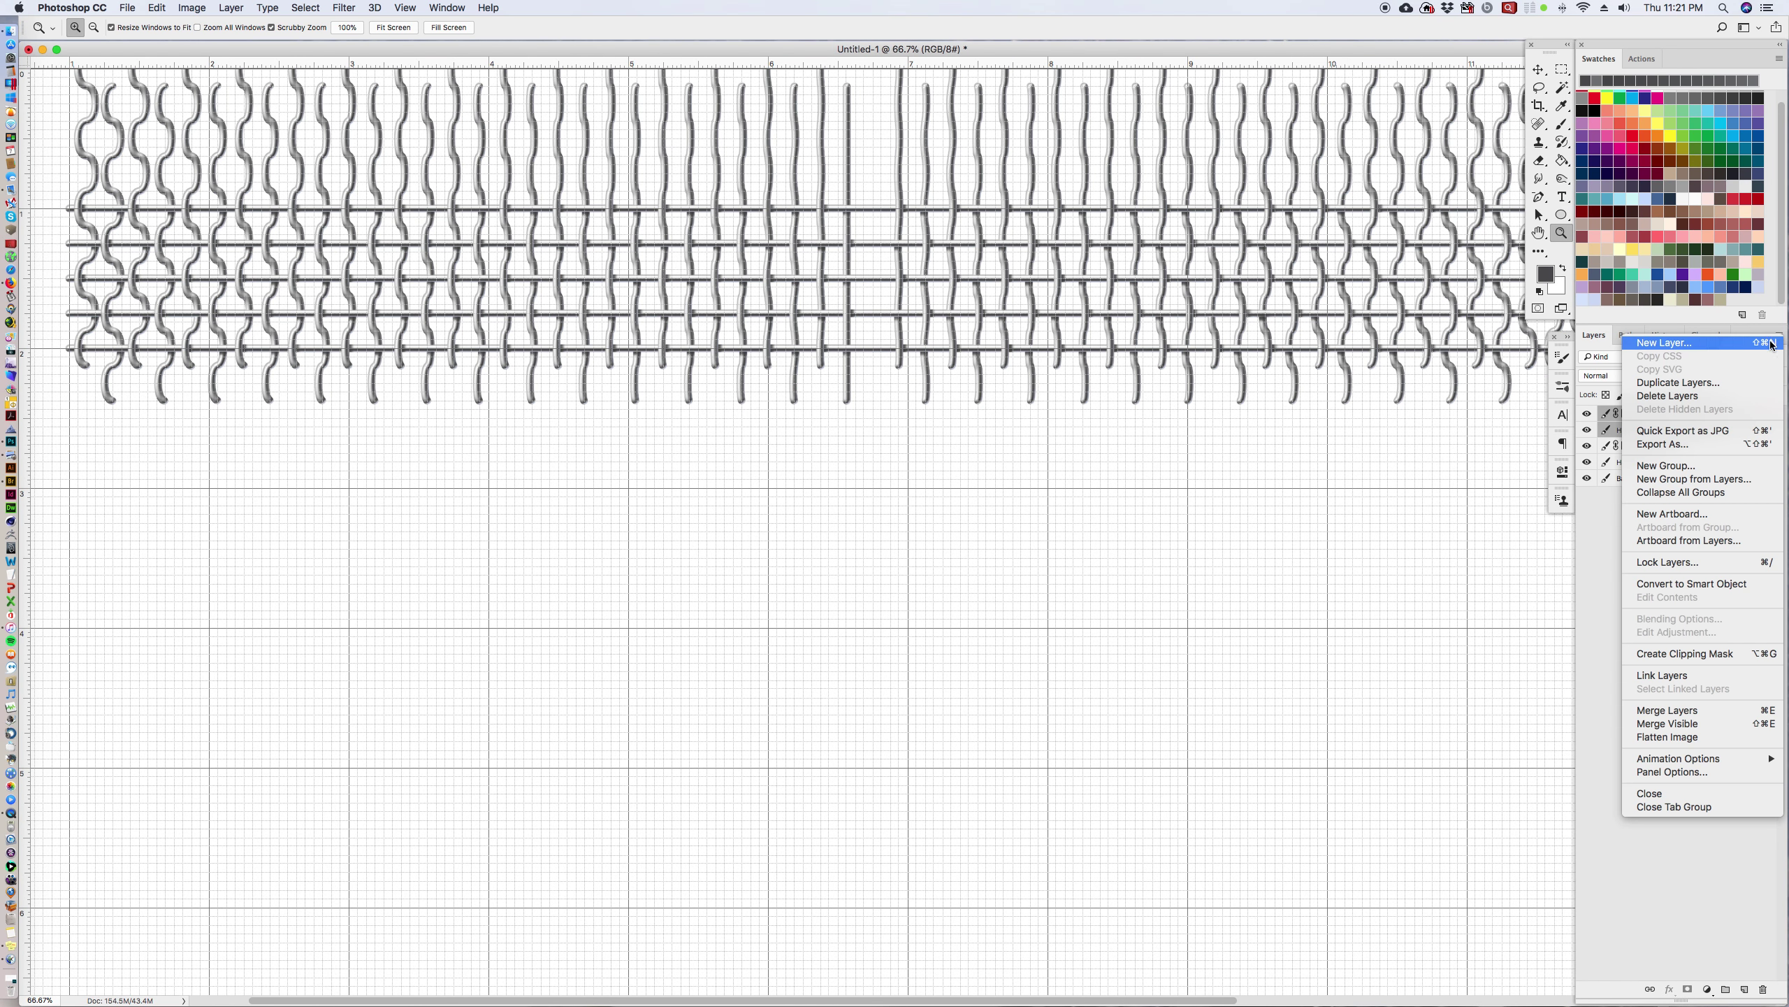
left_click(1694, 712)
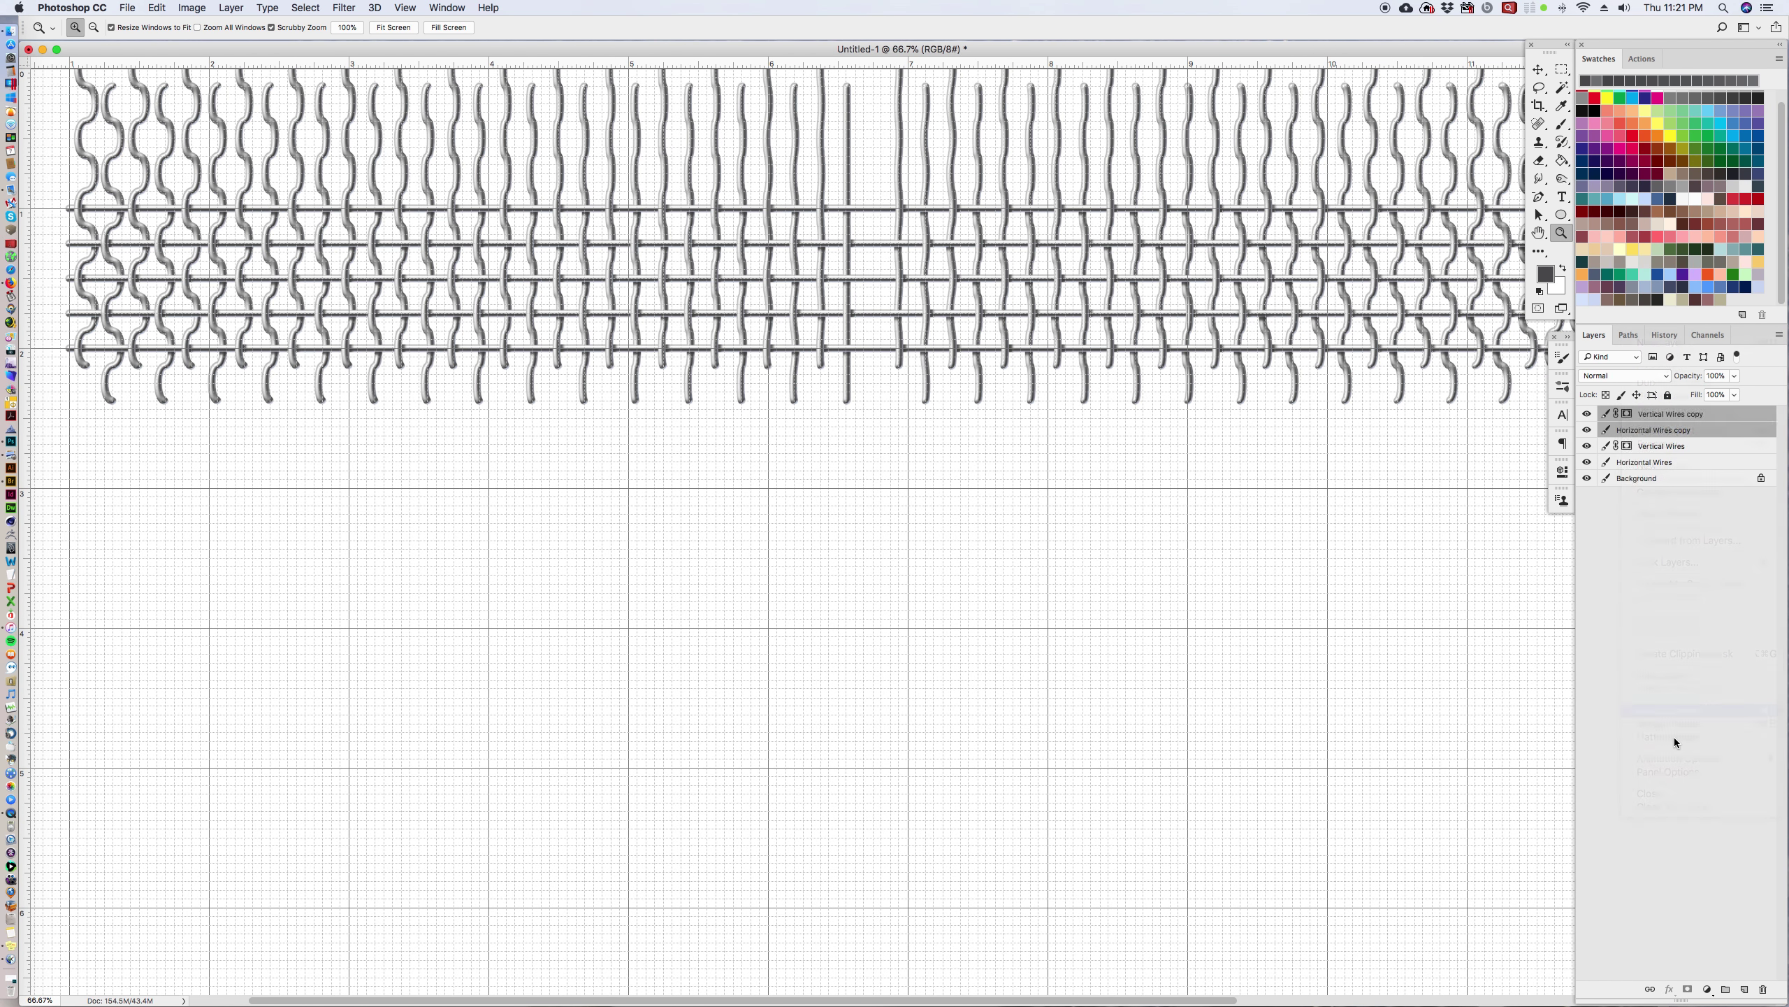
Step: Draw a rectangular selection over the right part of the wire mesh
left_click(1561, 69)
left_click_drag(887, 412, 1090, 129)
key("super+d")
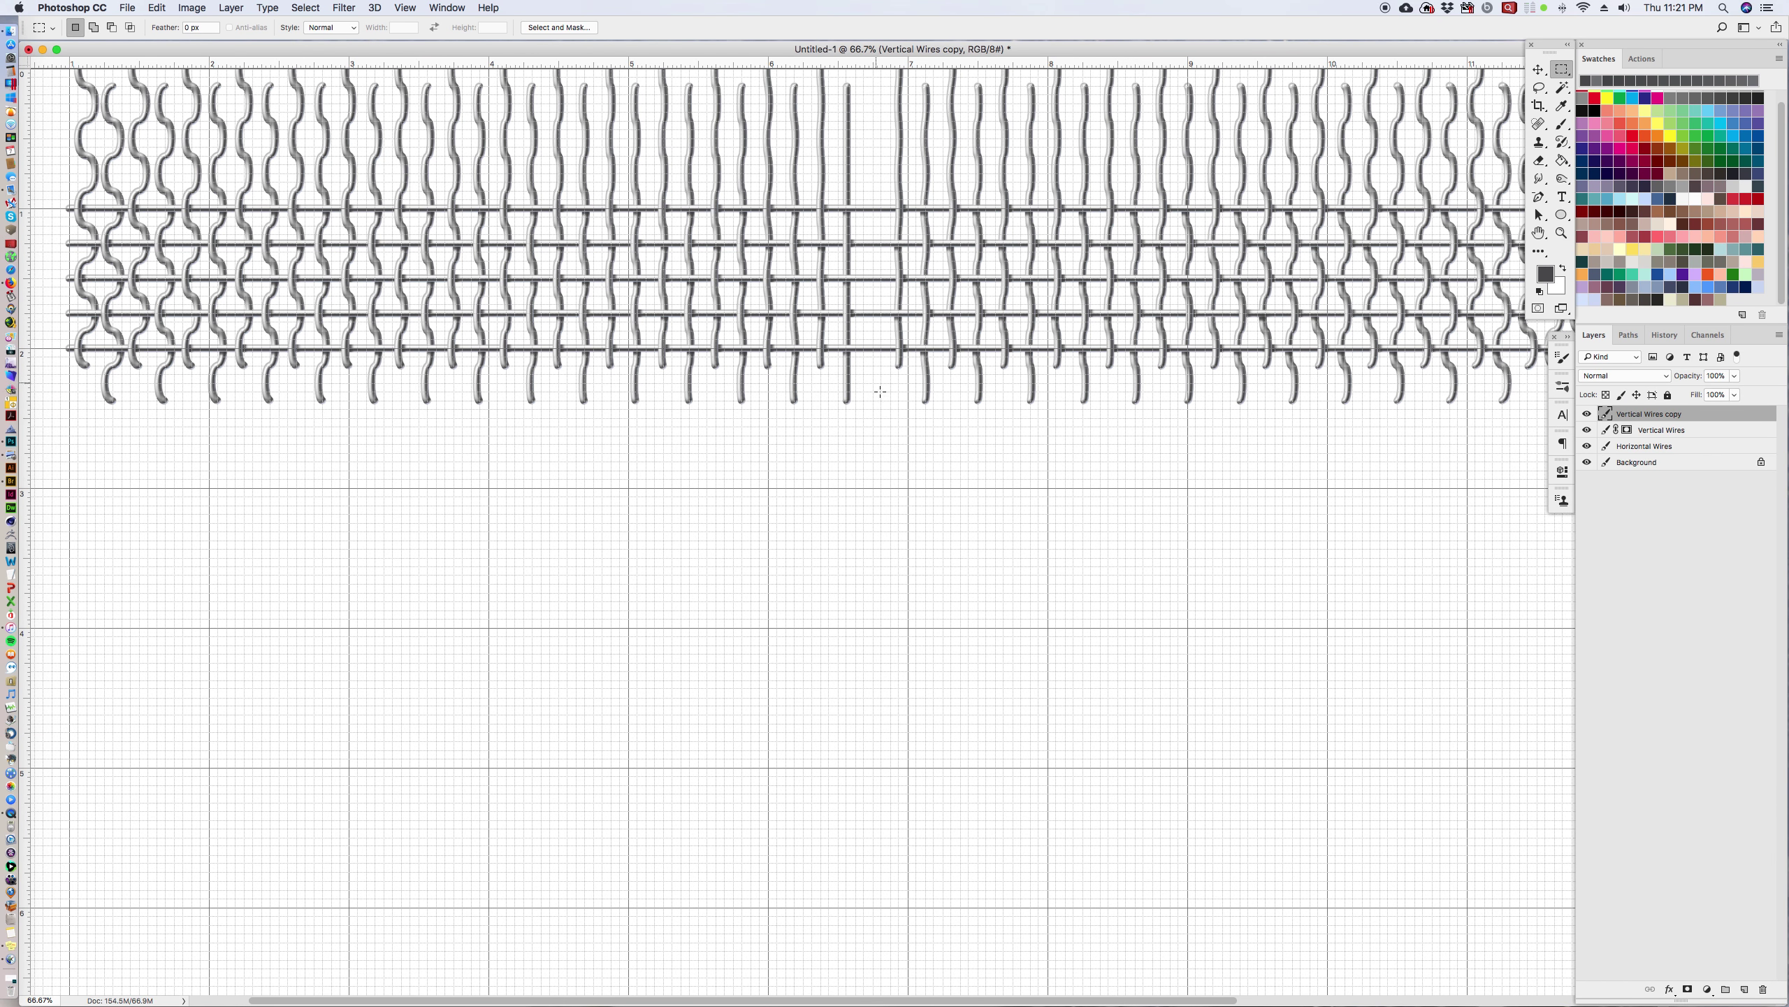
left_click_drag(873, 401, 1528, 69)
key("super+d")
left_click_drag(1065, 350, 1020, 349)
key("z")
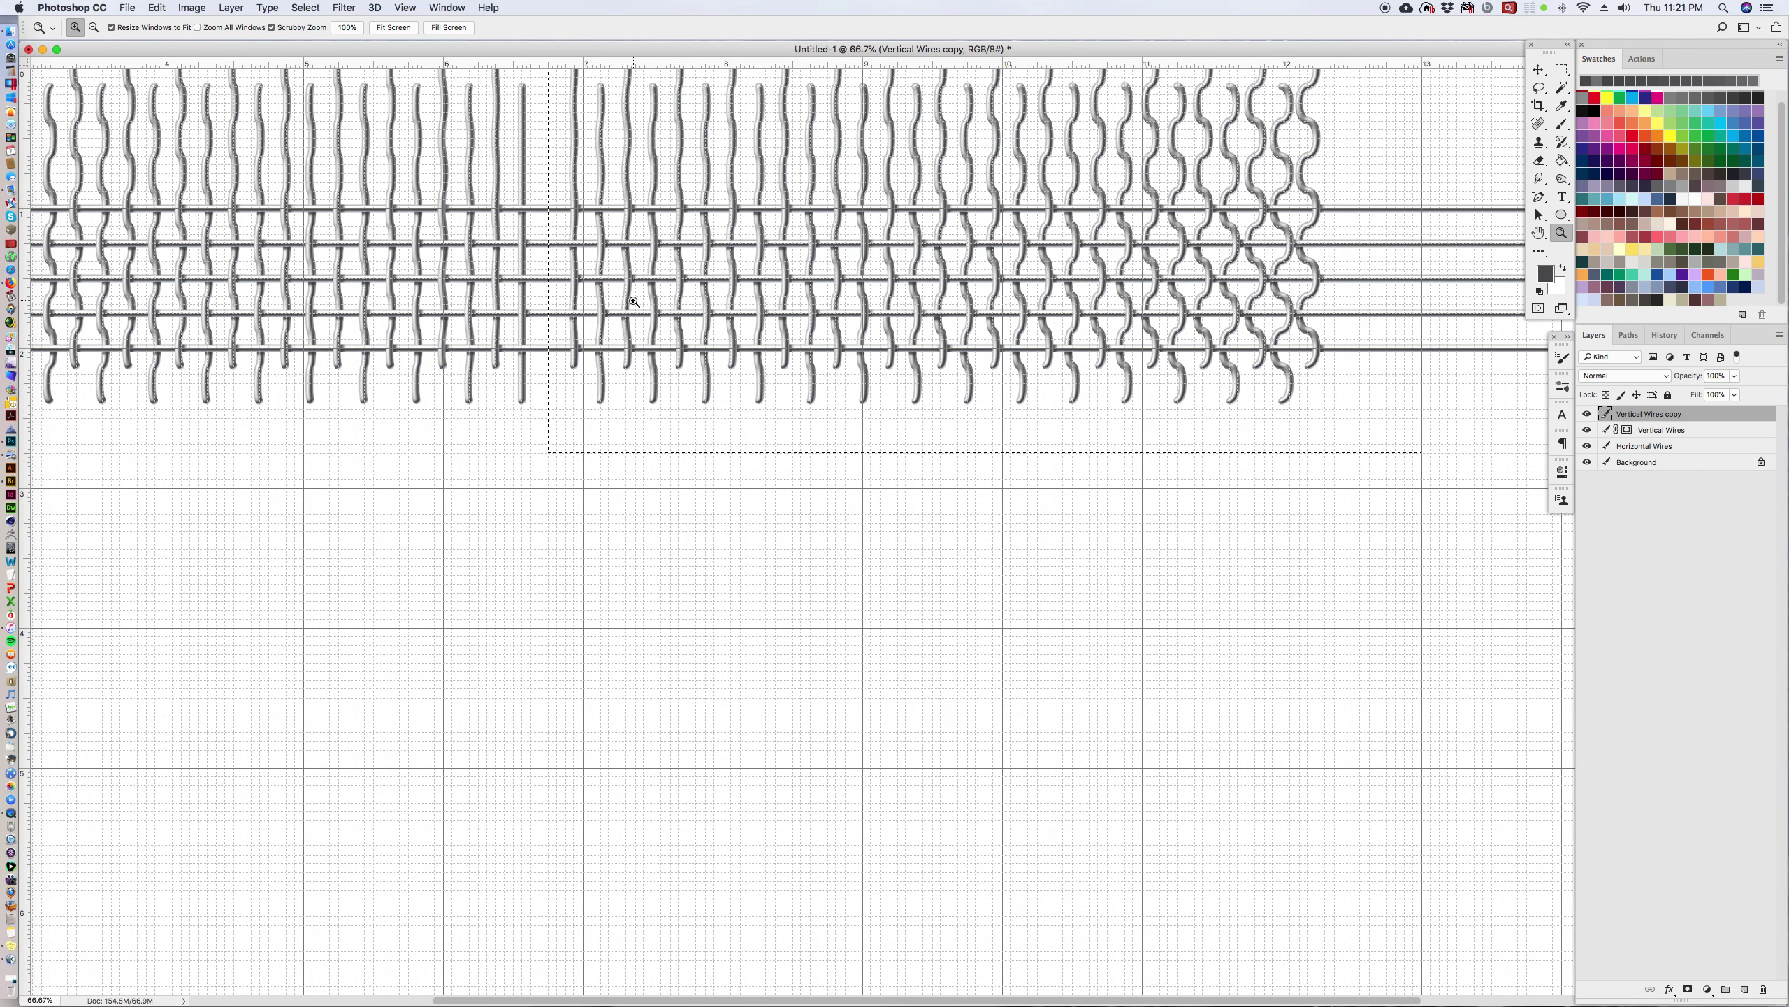
Step: Zoom to 300% and test shifting the selected wires left, then undo it
left_click(738, 378)
left_click(737, 379)
left_click(986, 518)
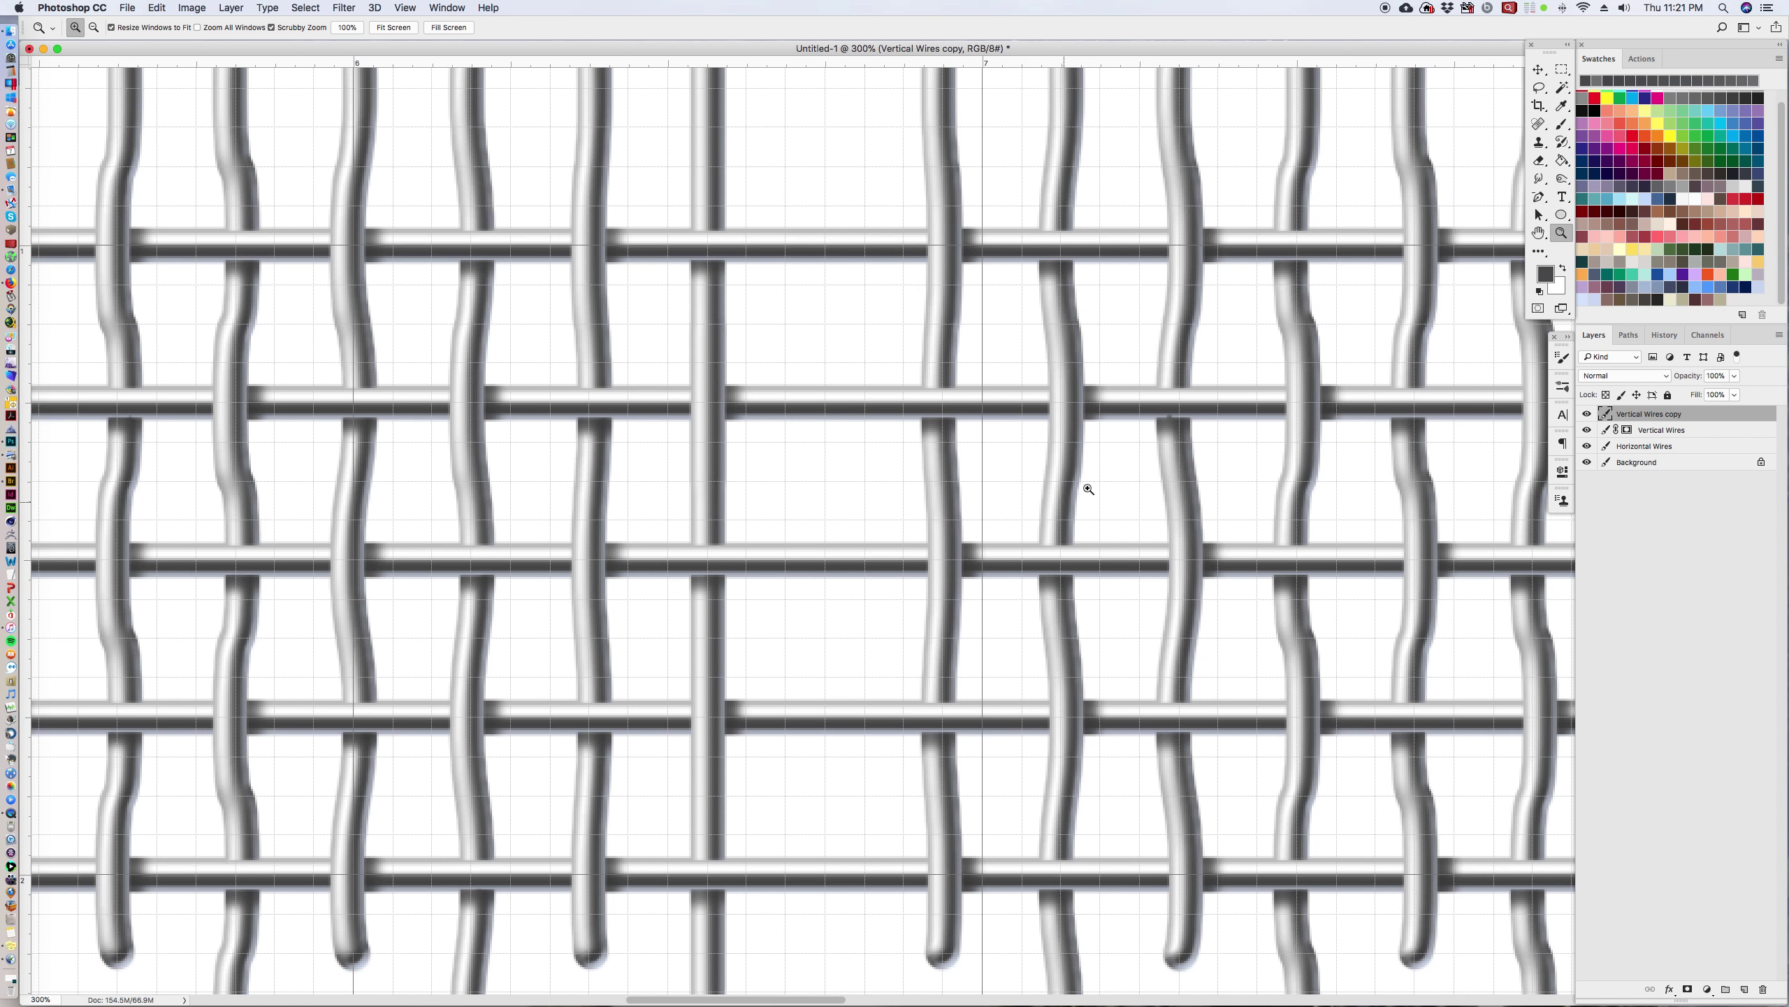
left_click(1543, 73)
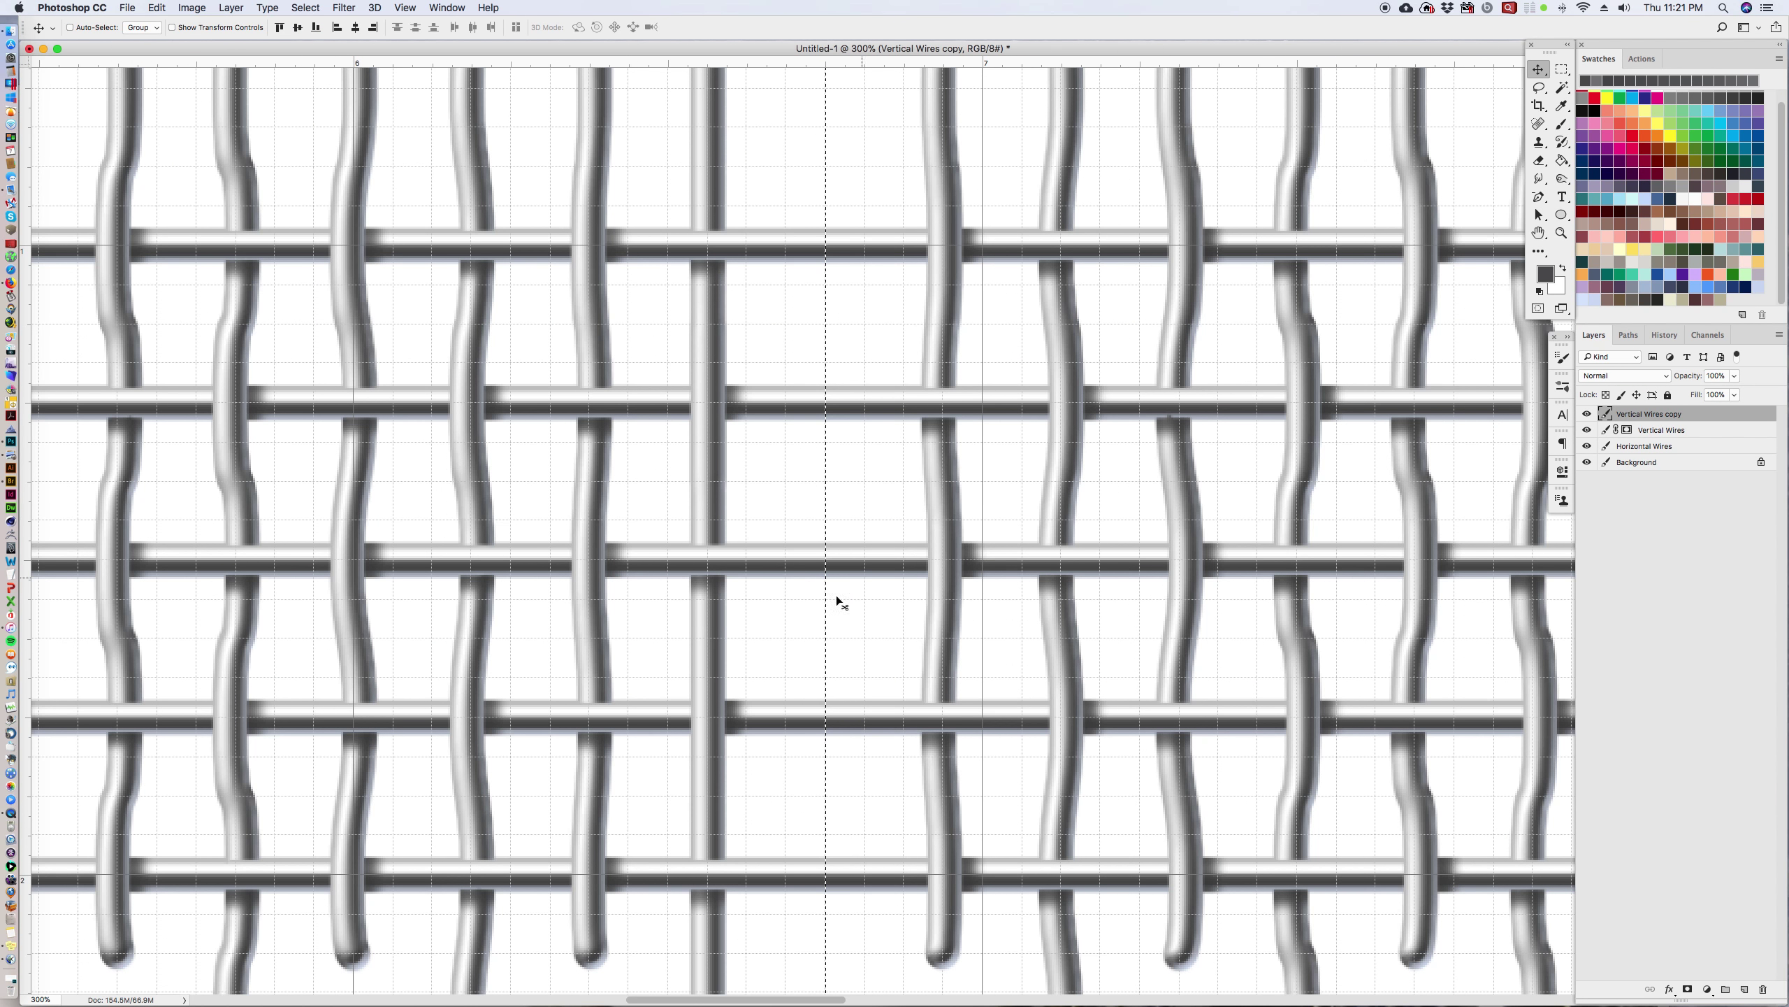
left_click_drag(941, 618, 868, 621)
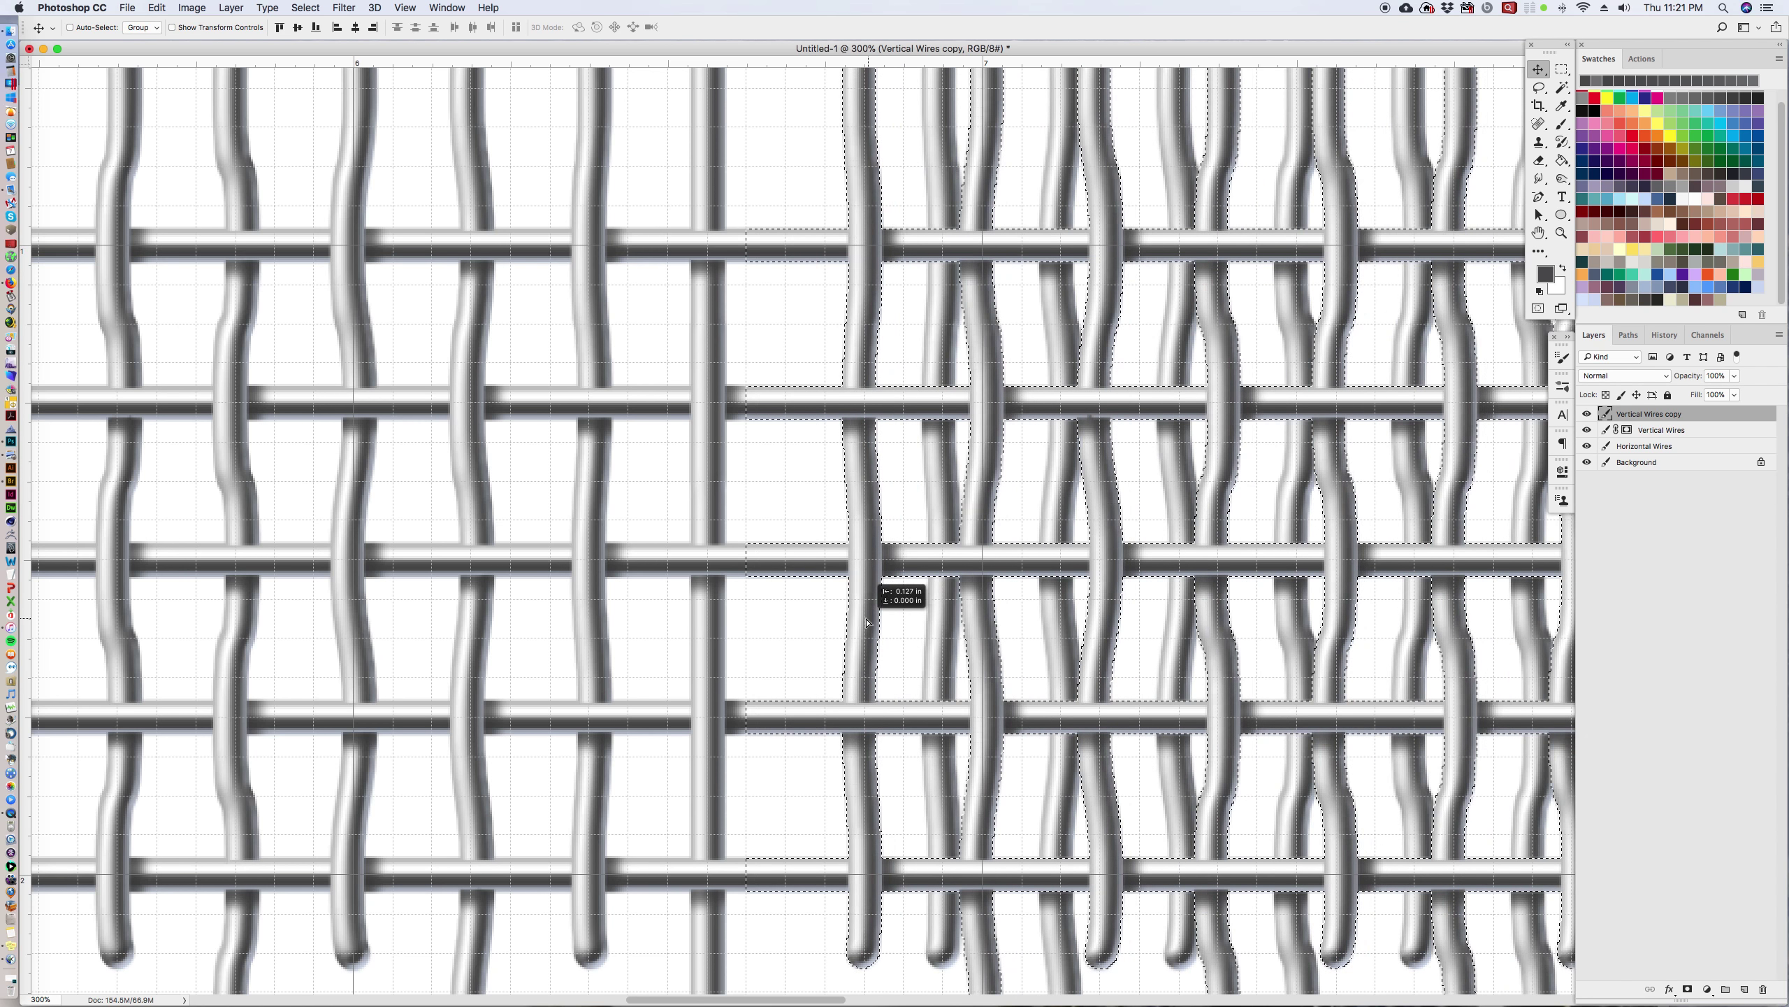
key("ctrl+z")
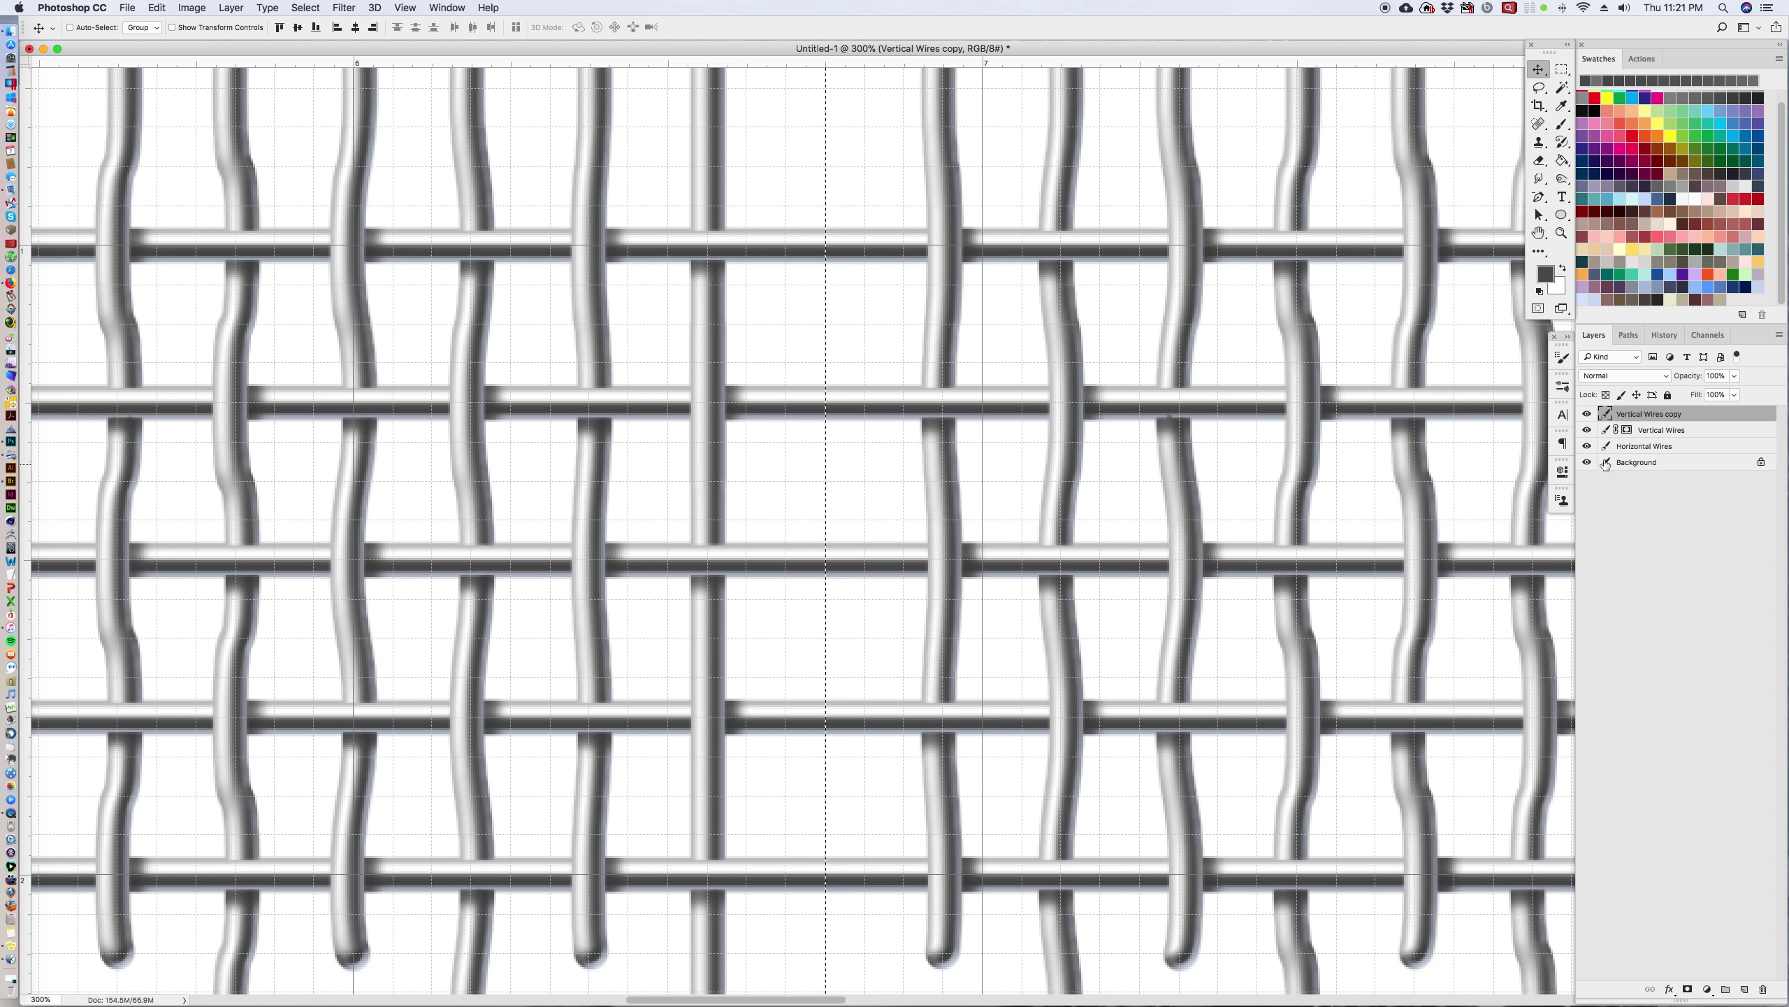
Step: Hide the Horizontal Wires and Vertical Wires layers and retry offsetting the selection
left_click(1586, 445)
left_click(1587, 429)
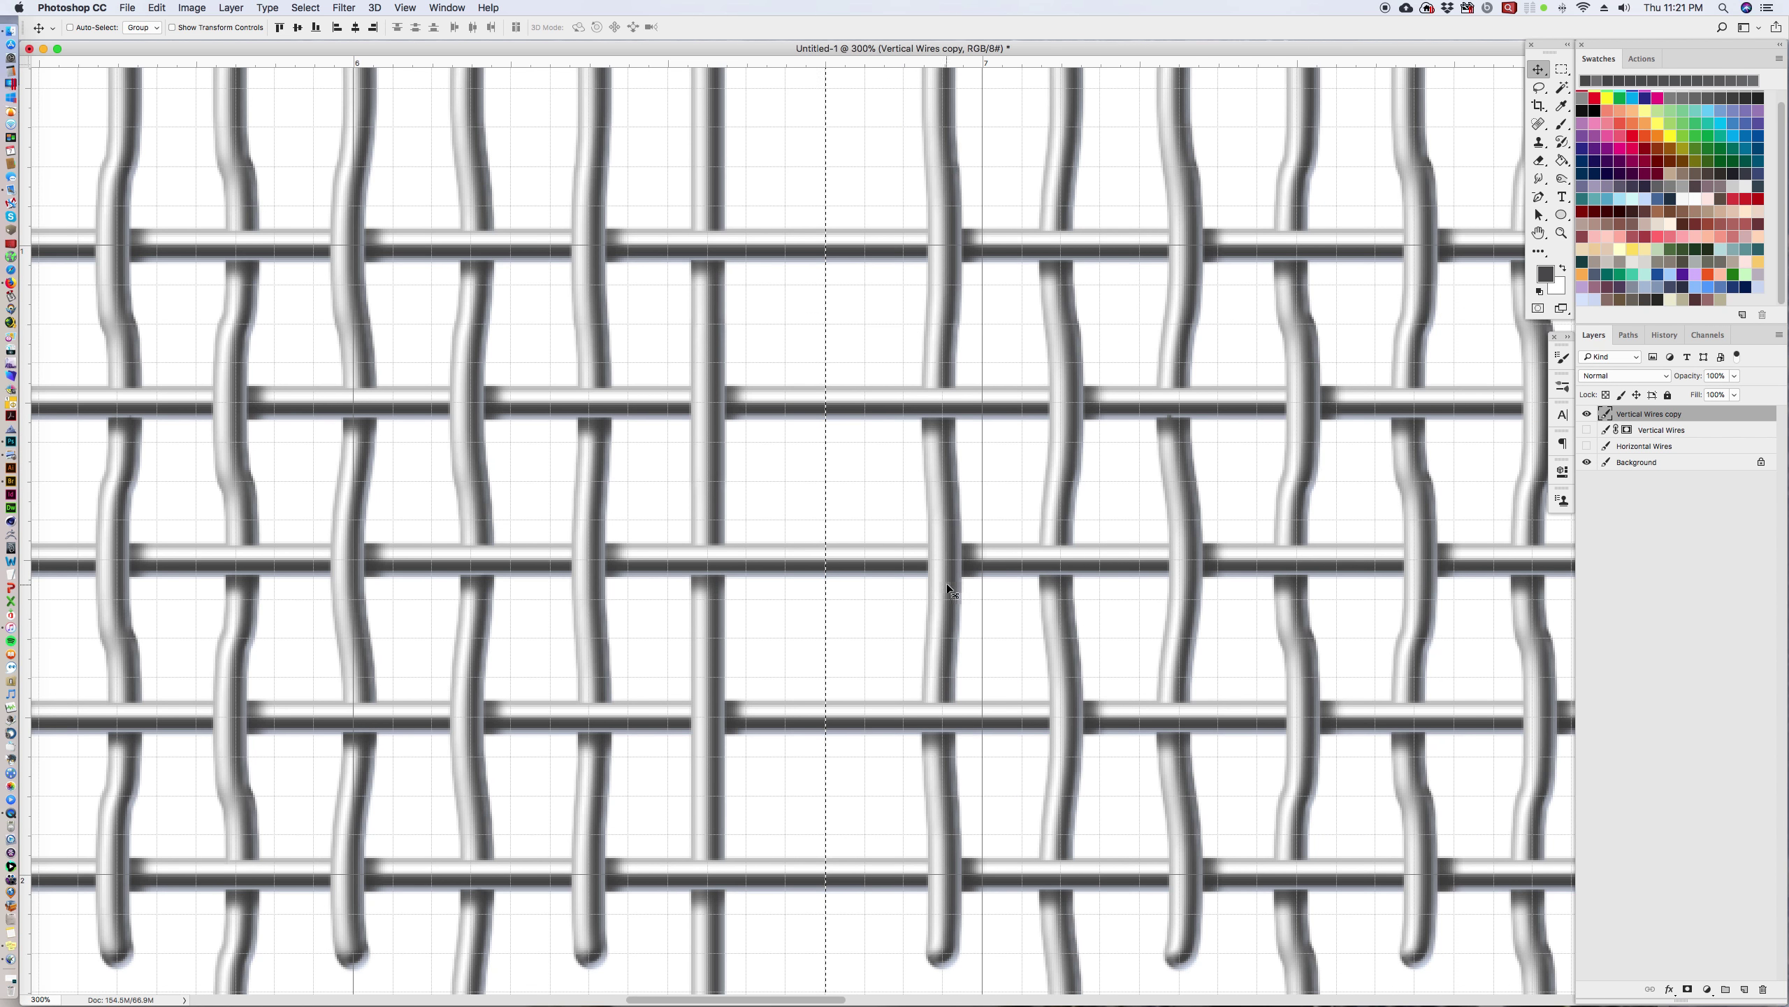
left_click_drag(946, 583, 986, 615)
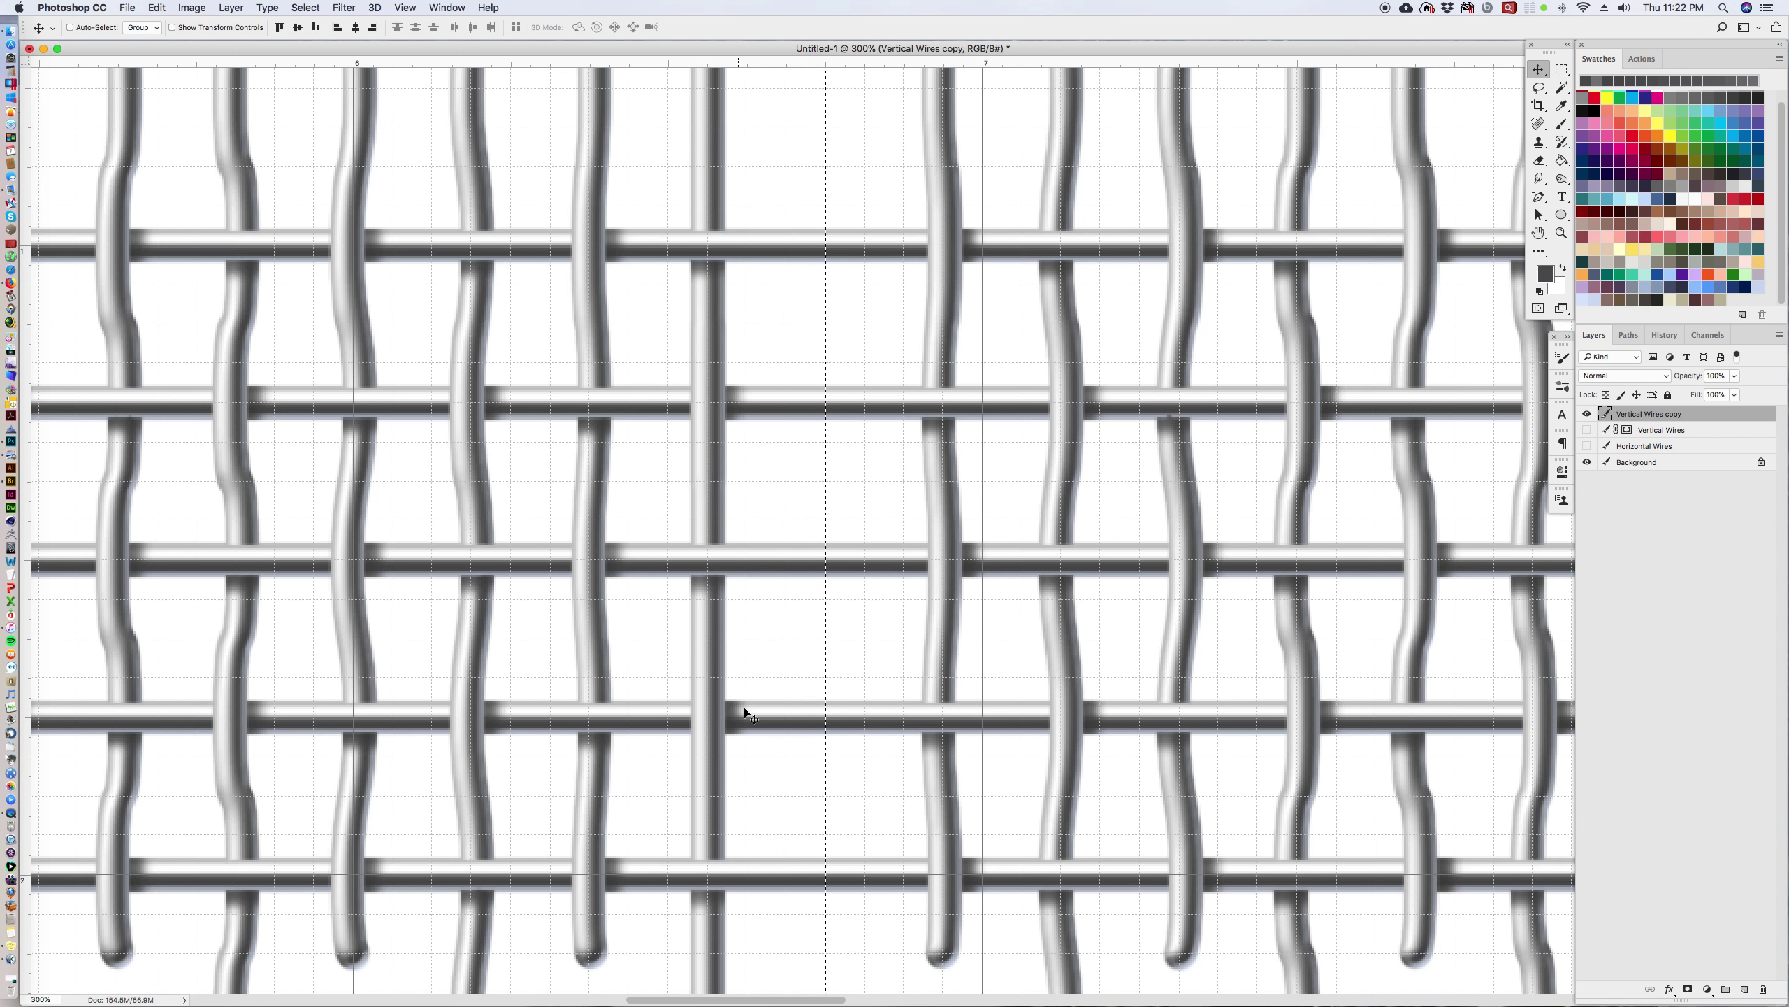
left_click(1561, 233)
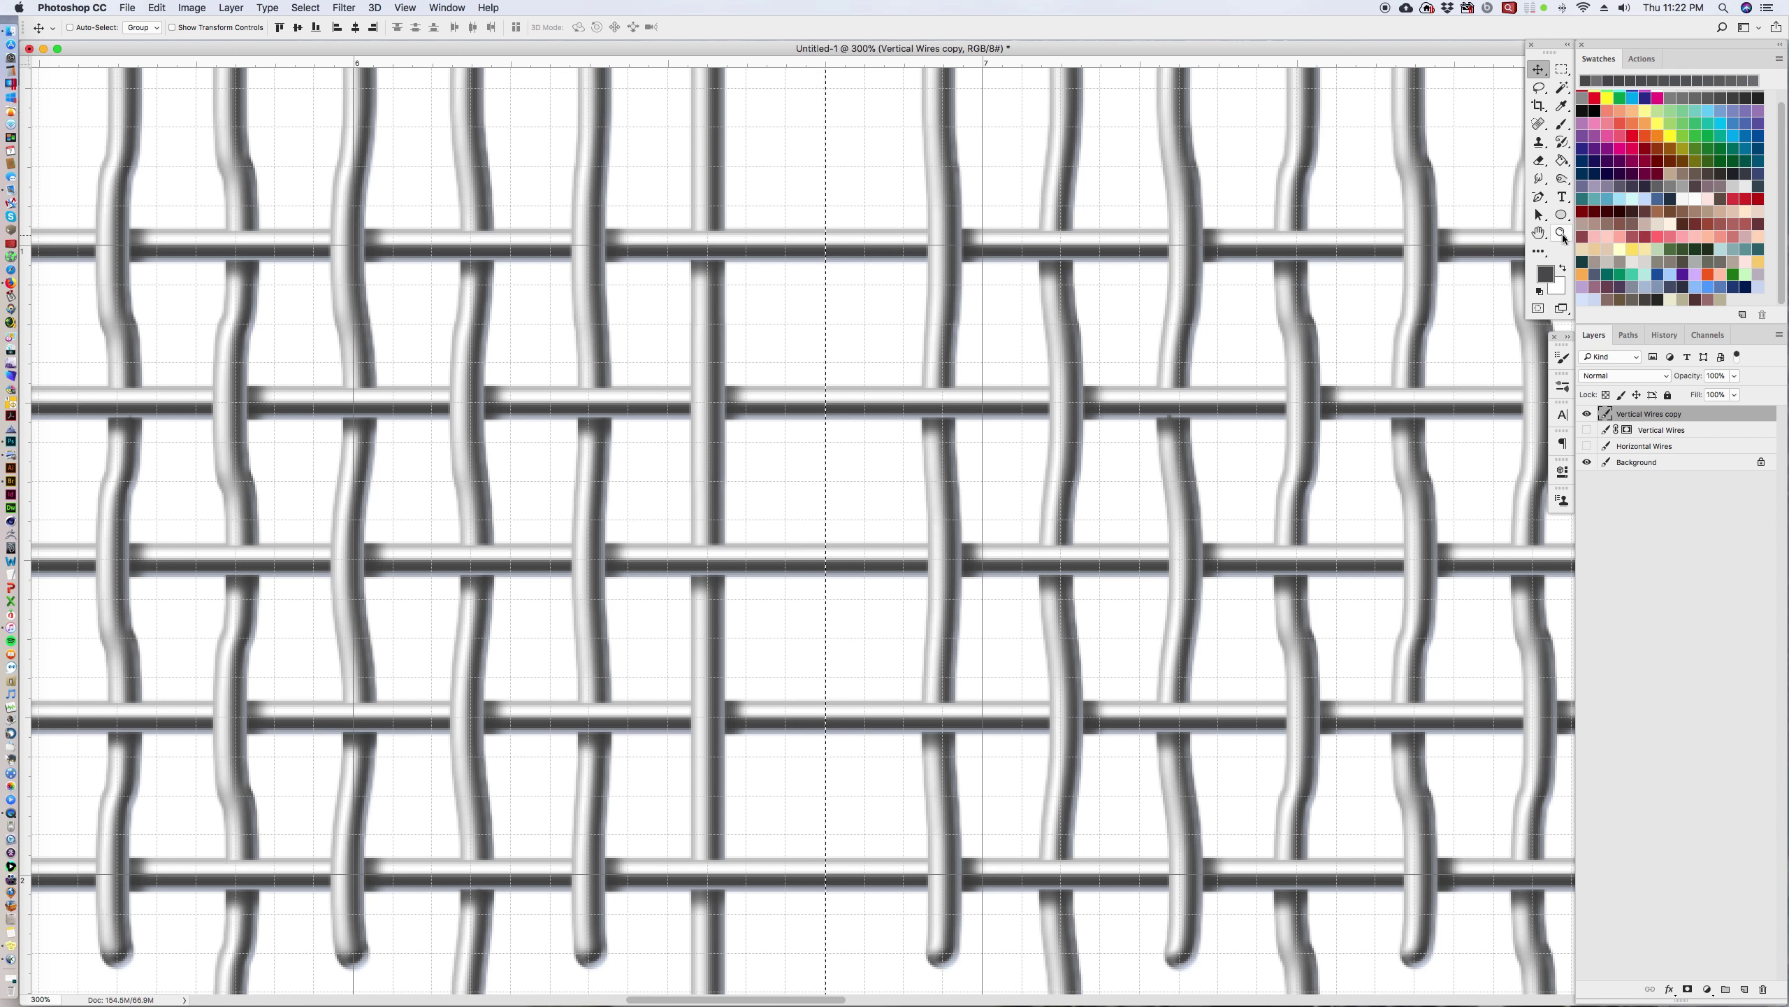
Step: At 100% zoom, reselect the mesh from mid-pattern to the right edge
left_click(845, 499, "alt")
left_click(970, 446, "alt")
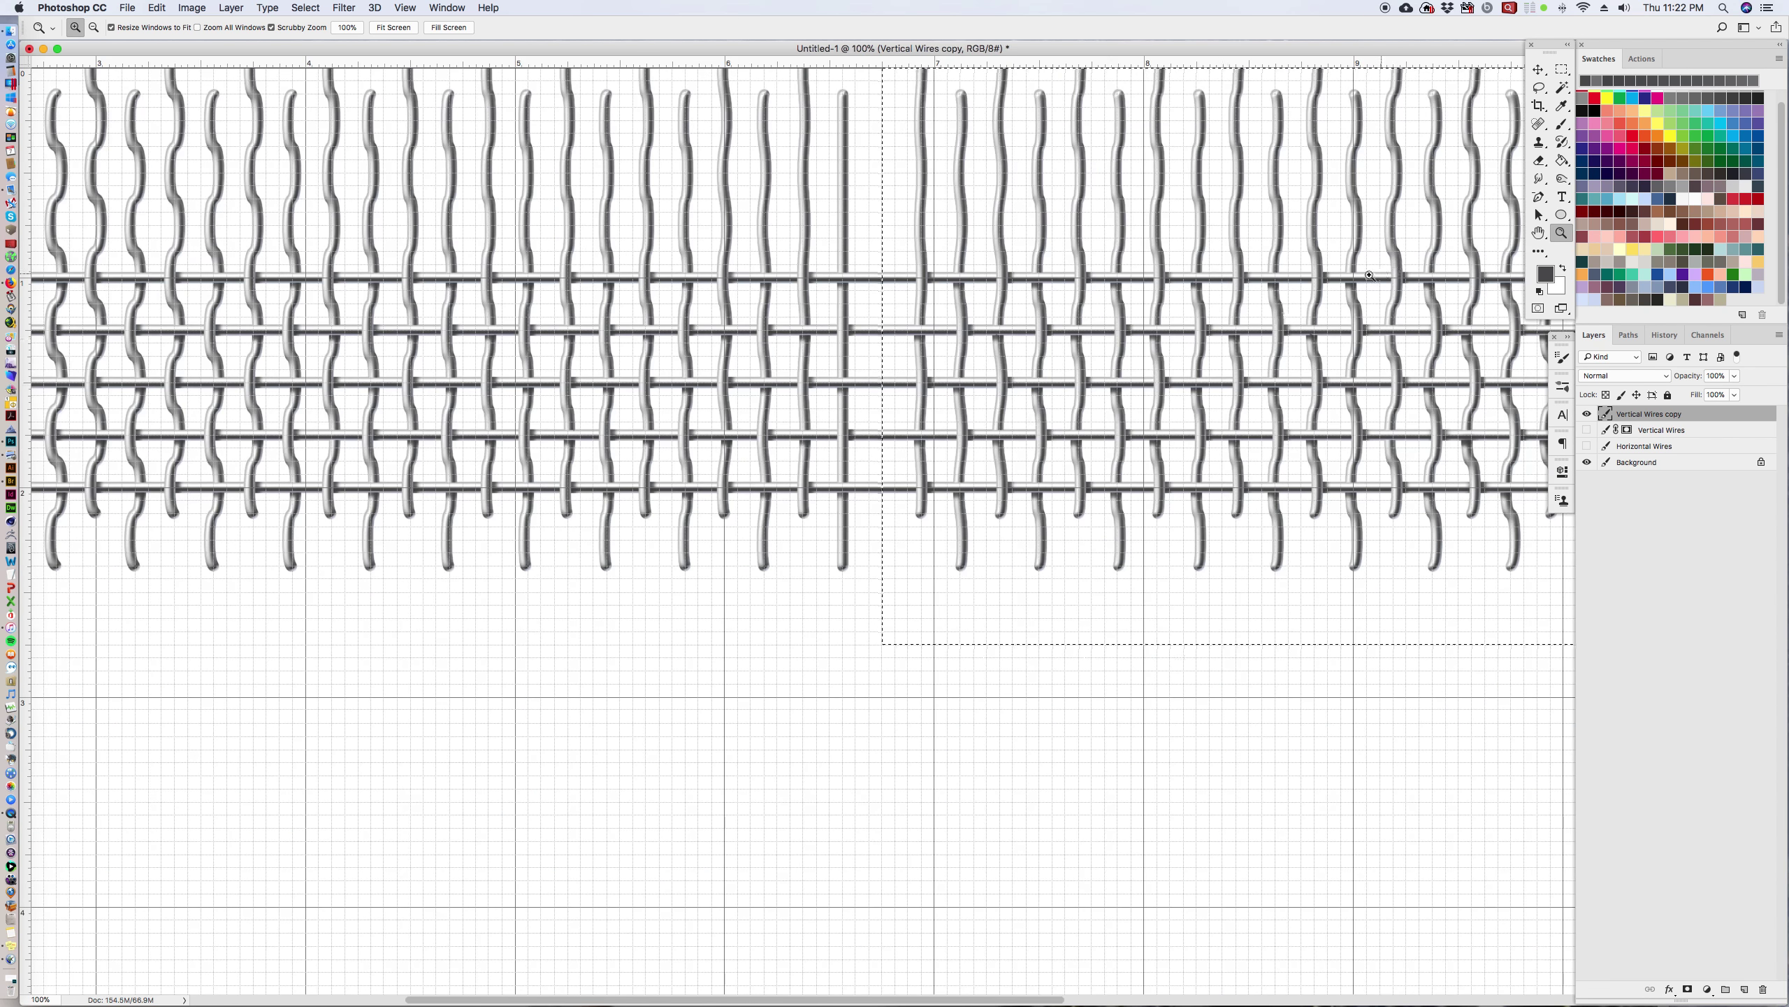
key("m")
key("alt")
left_click_drag(842, 709, 909, 63)
Step: At 300% zoom, slide the selected wires 0.187 in left for even spacing, then deselect
key("z")
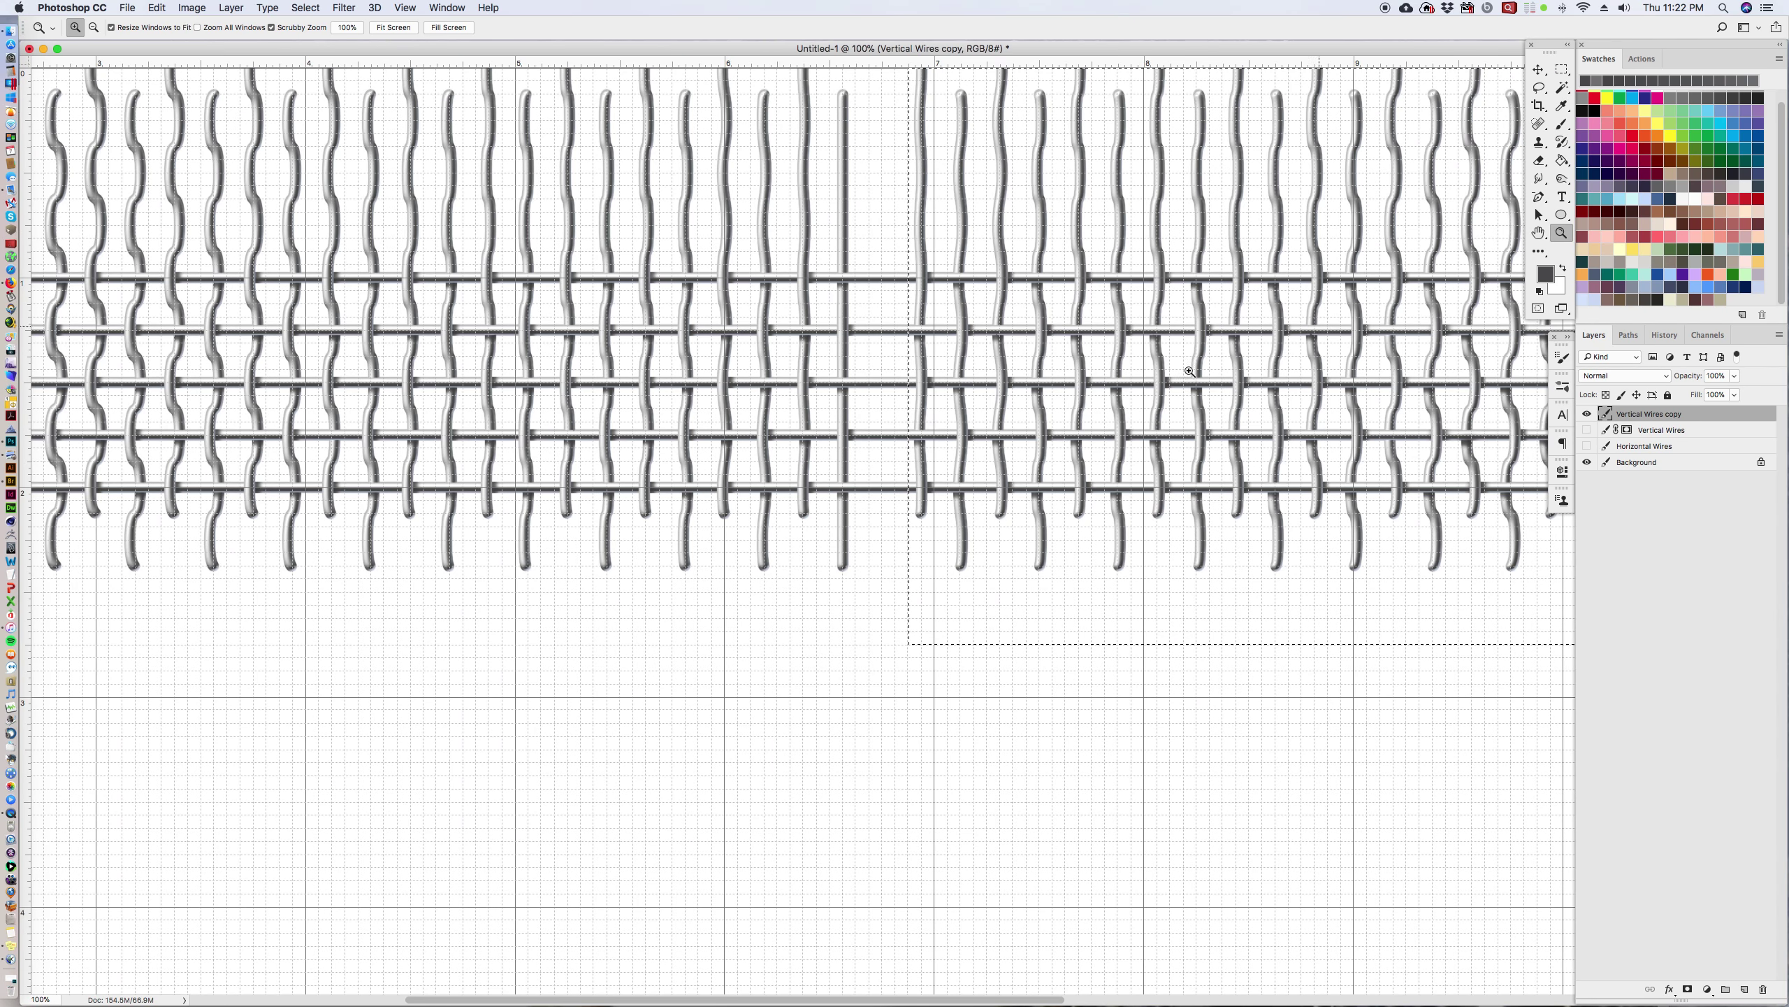
left_click(913, 415)
left_click(866, 444)
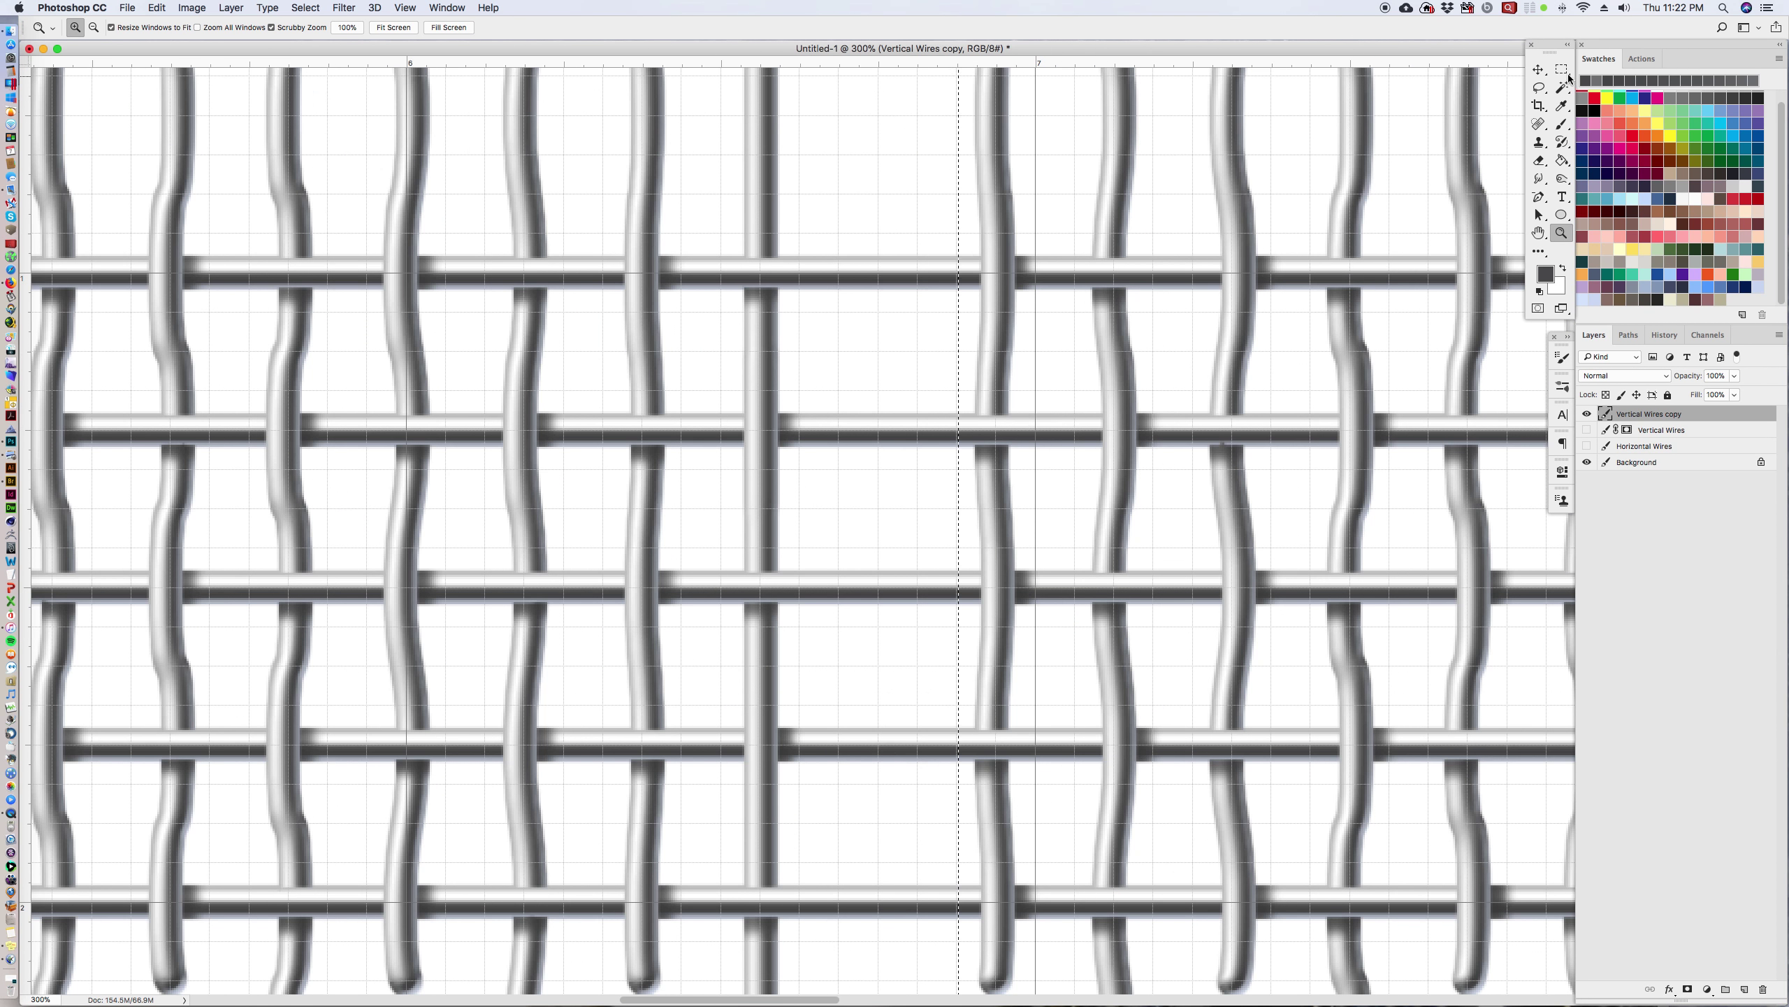
left_click(1539, 70)
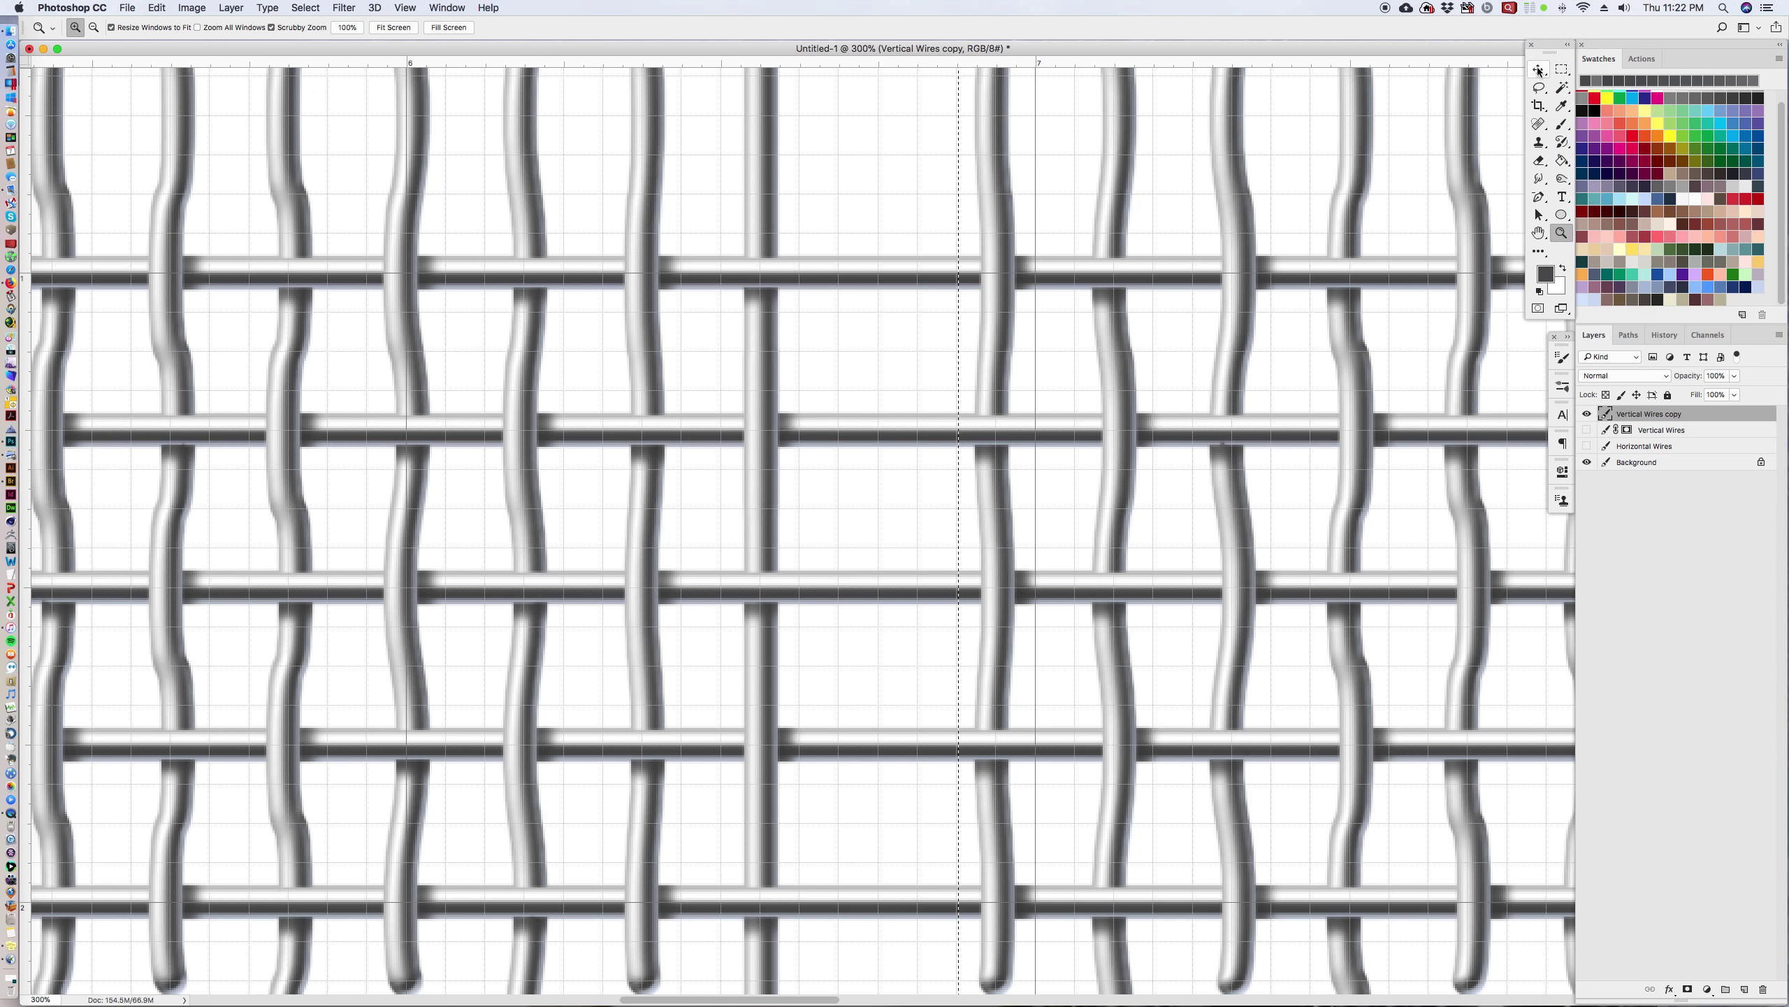
left_click_drag(1082, 574, 967, 601)
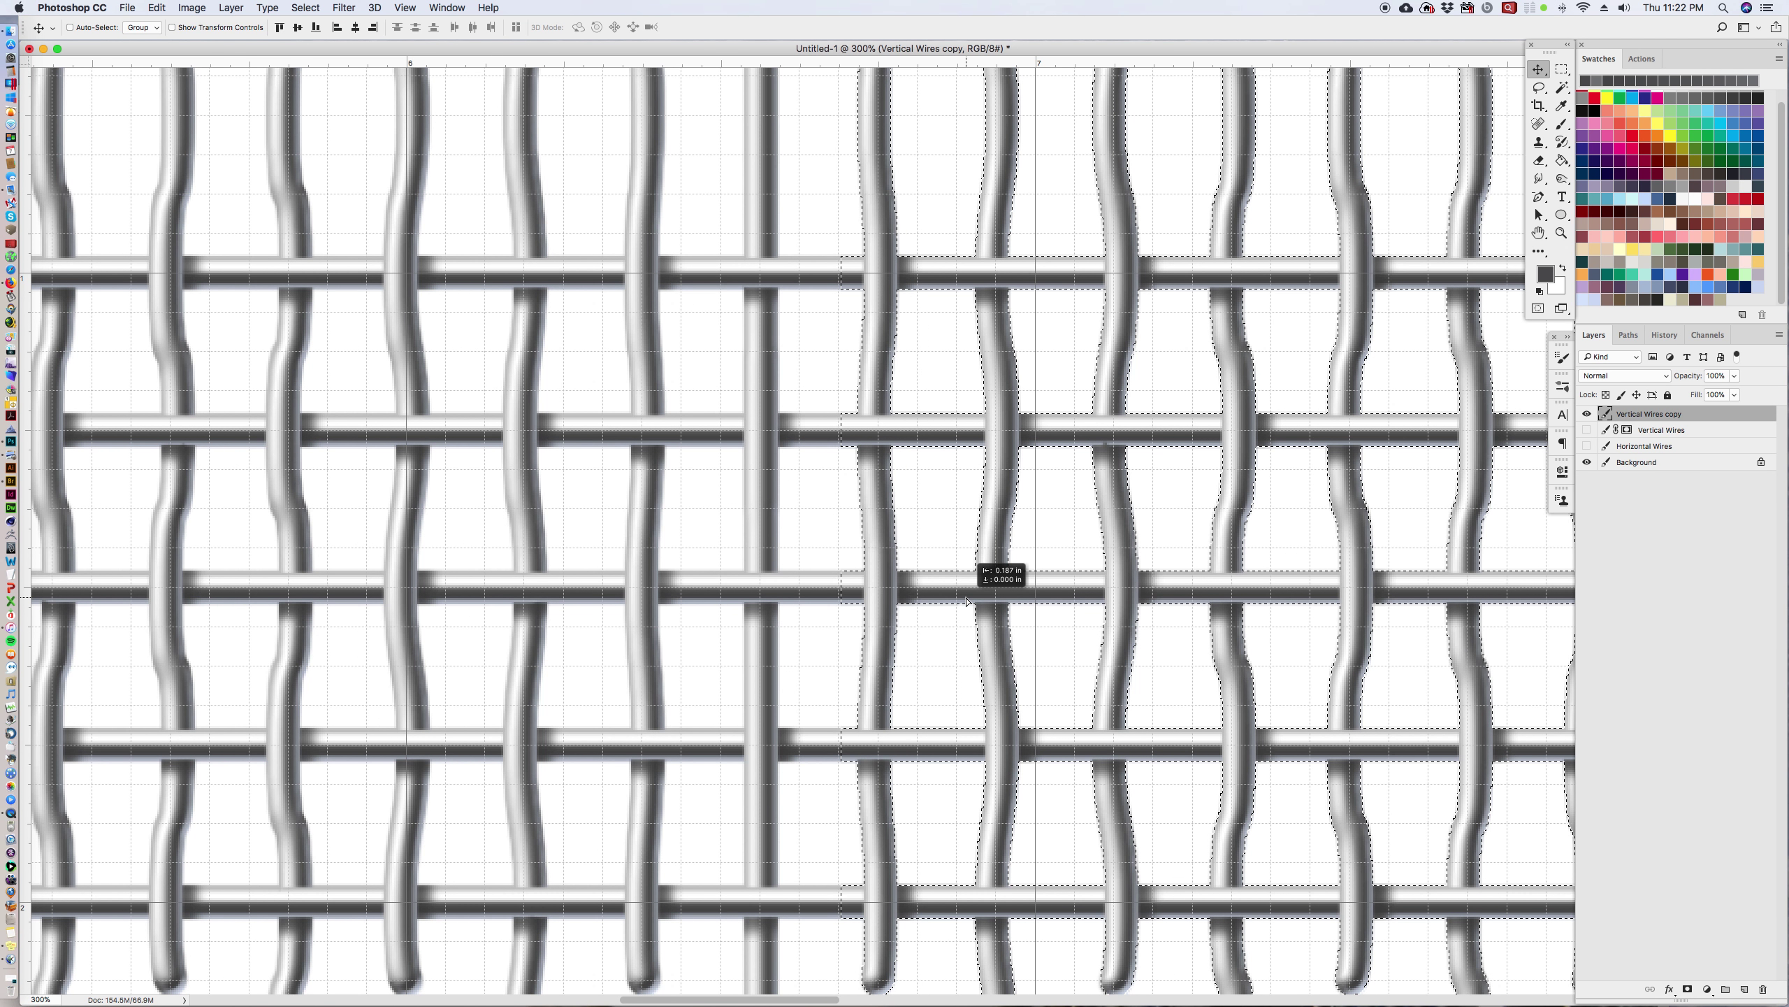
left_click_drag(967, 600, 967, 600)
left_click_drag(966, 600, 968, 599)
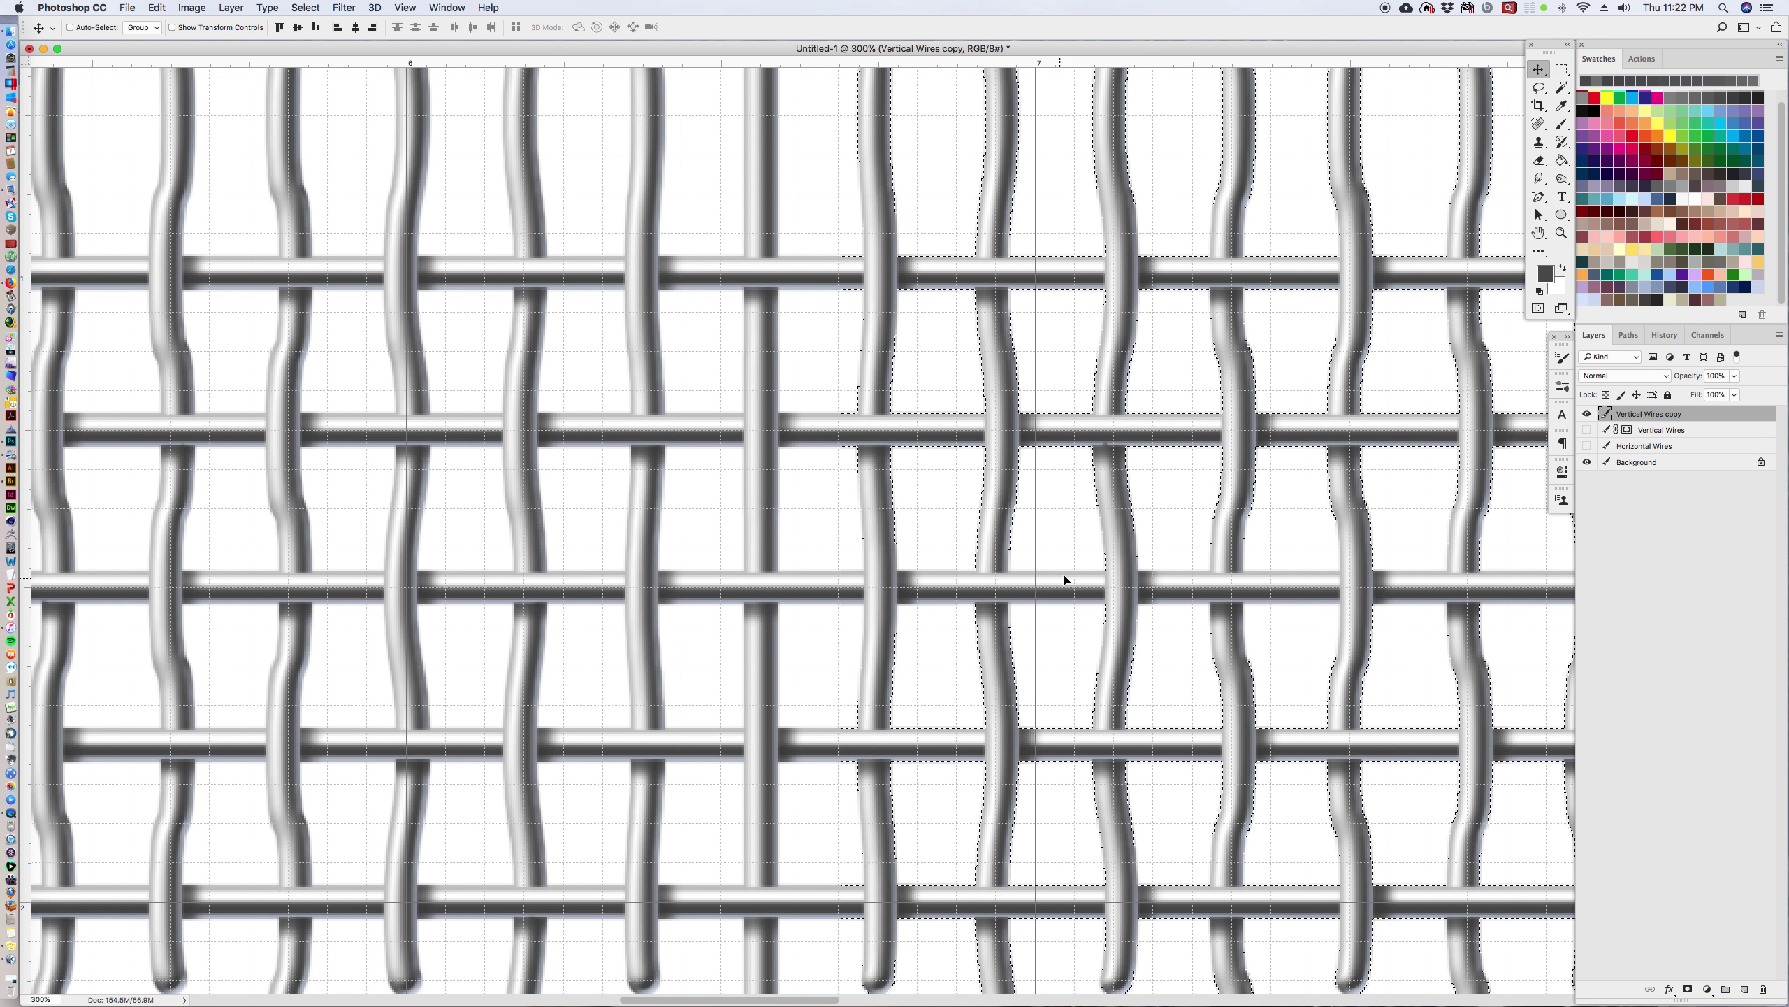
key("super+d")
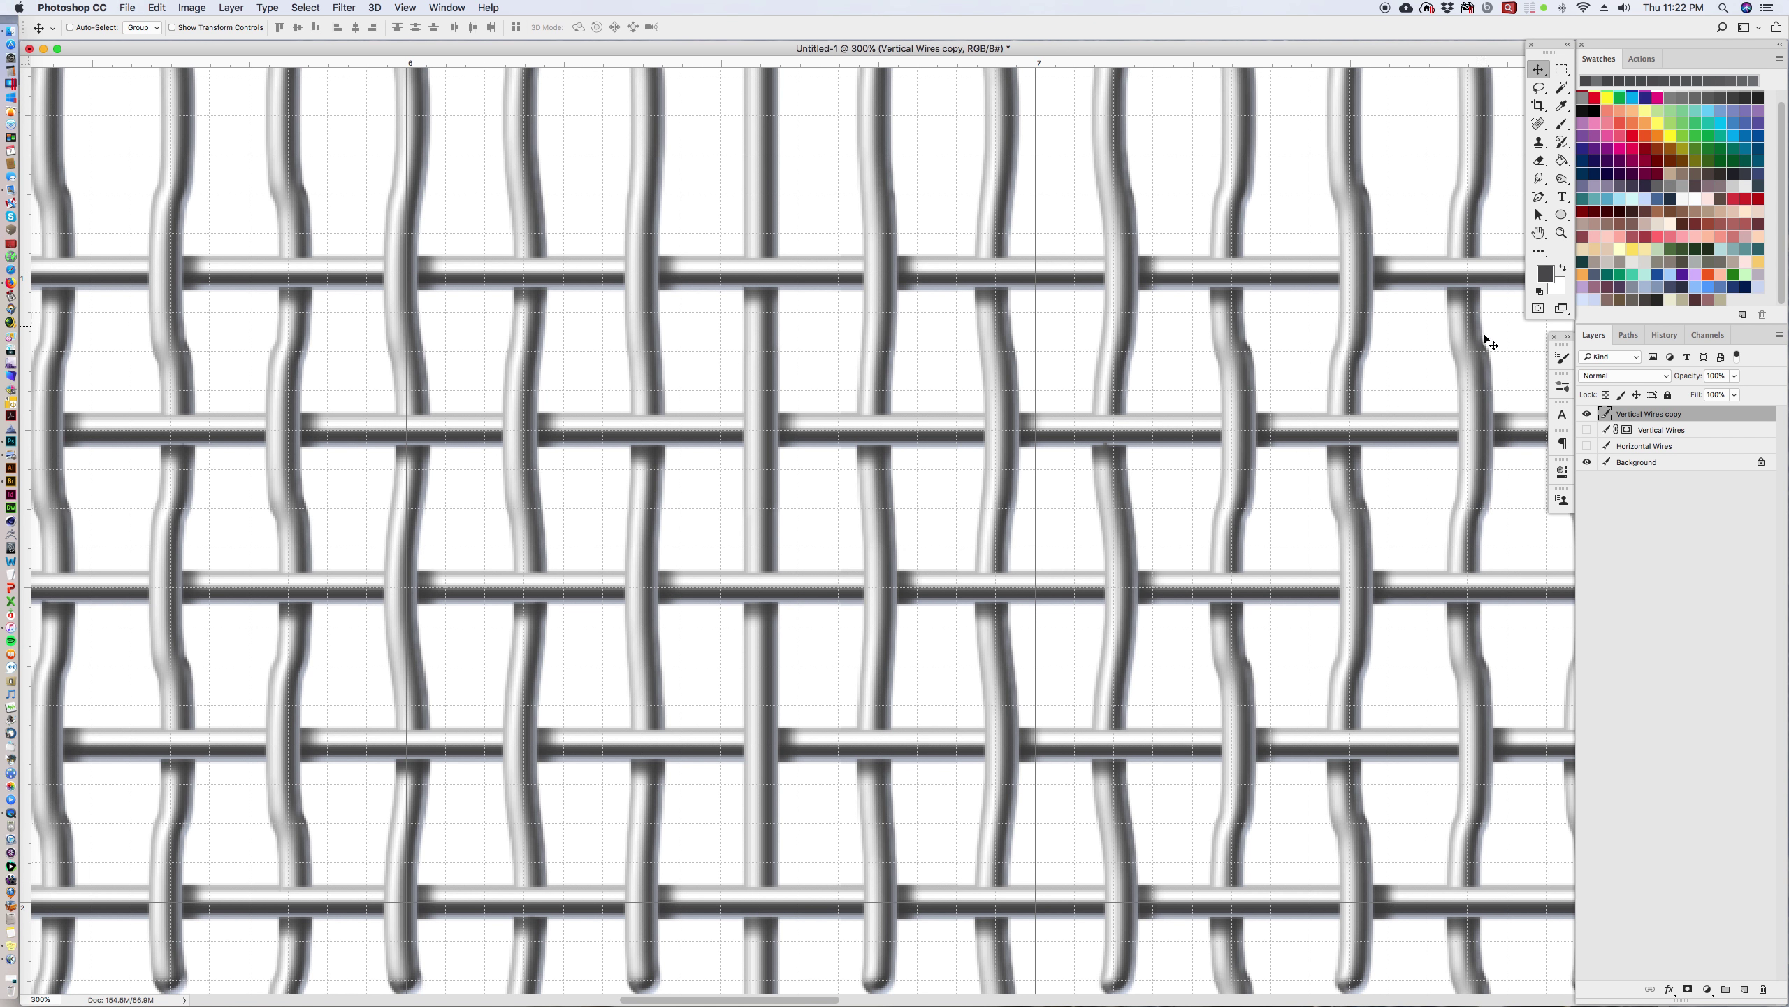
Step: Zoom out to 50% and hide the grid overlay
left_click(1561, 235)
left_click(762, 520, "alt")
left_click(762, 519, "alt")
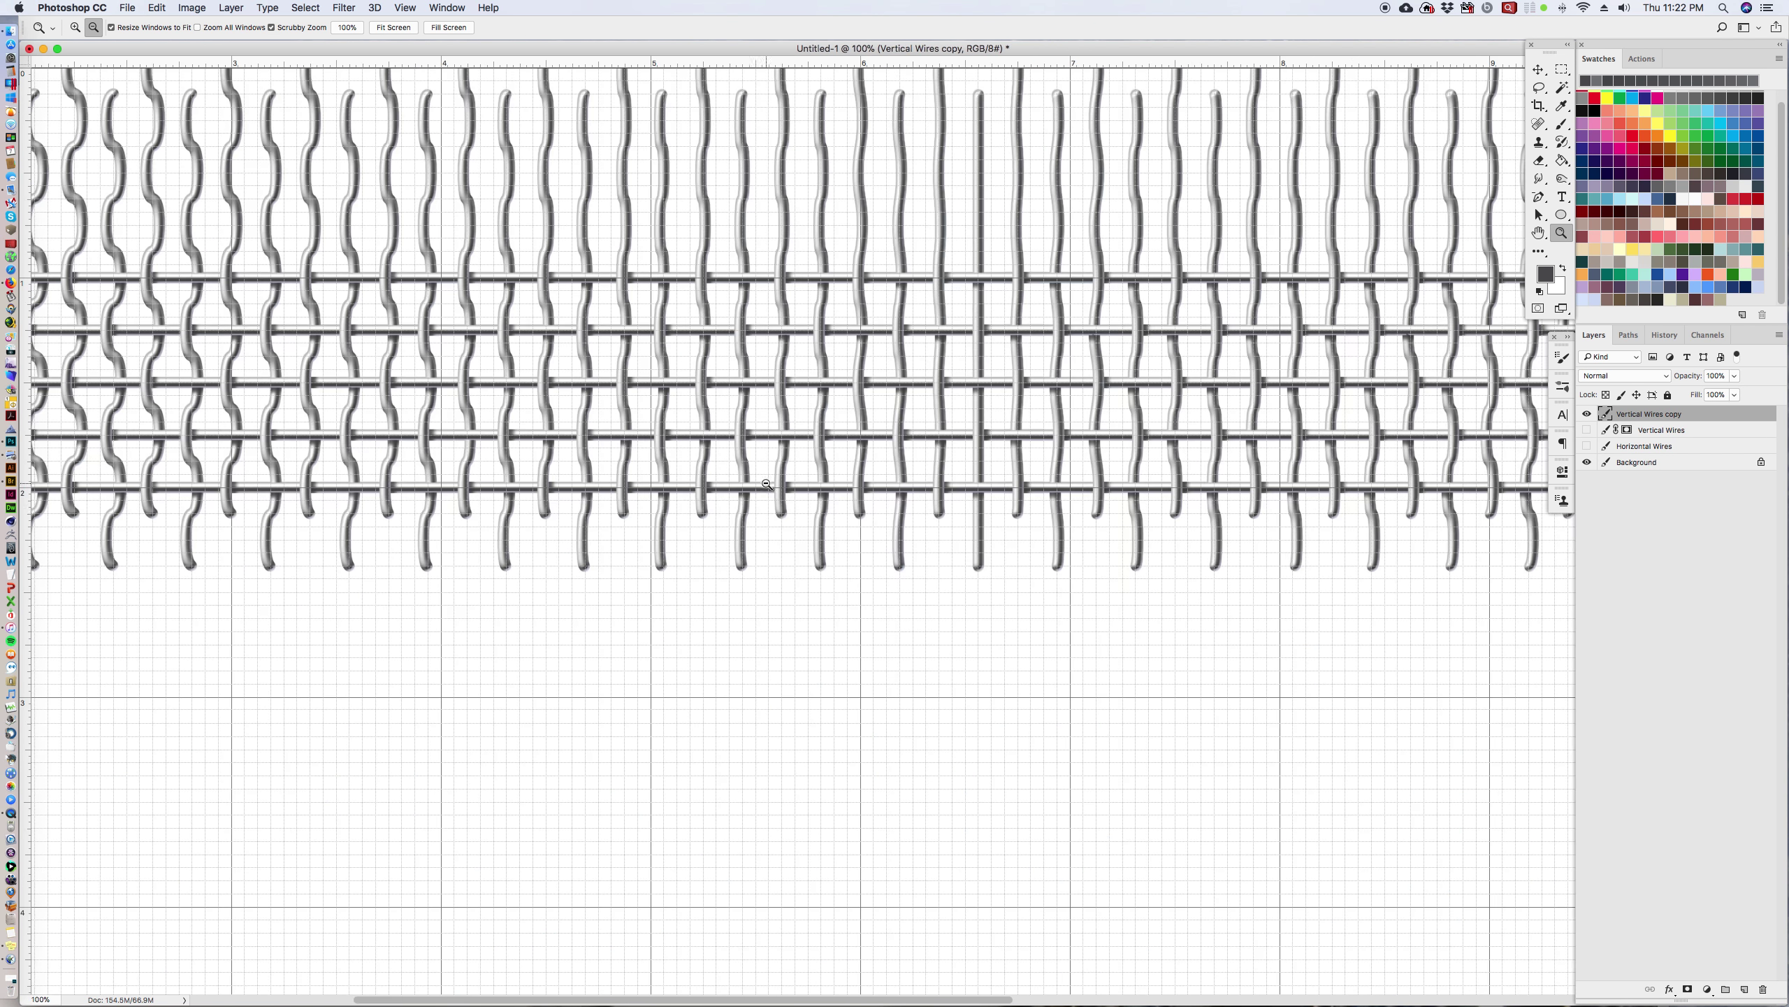
left_click(767, 484, "alt")
left_click(881, 258, "alt")
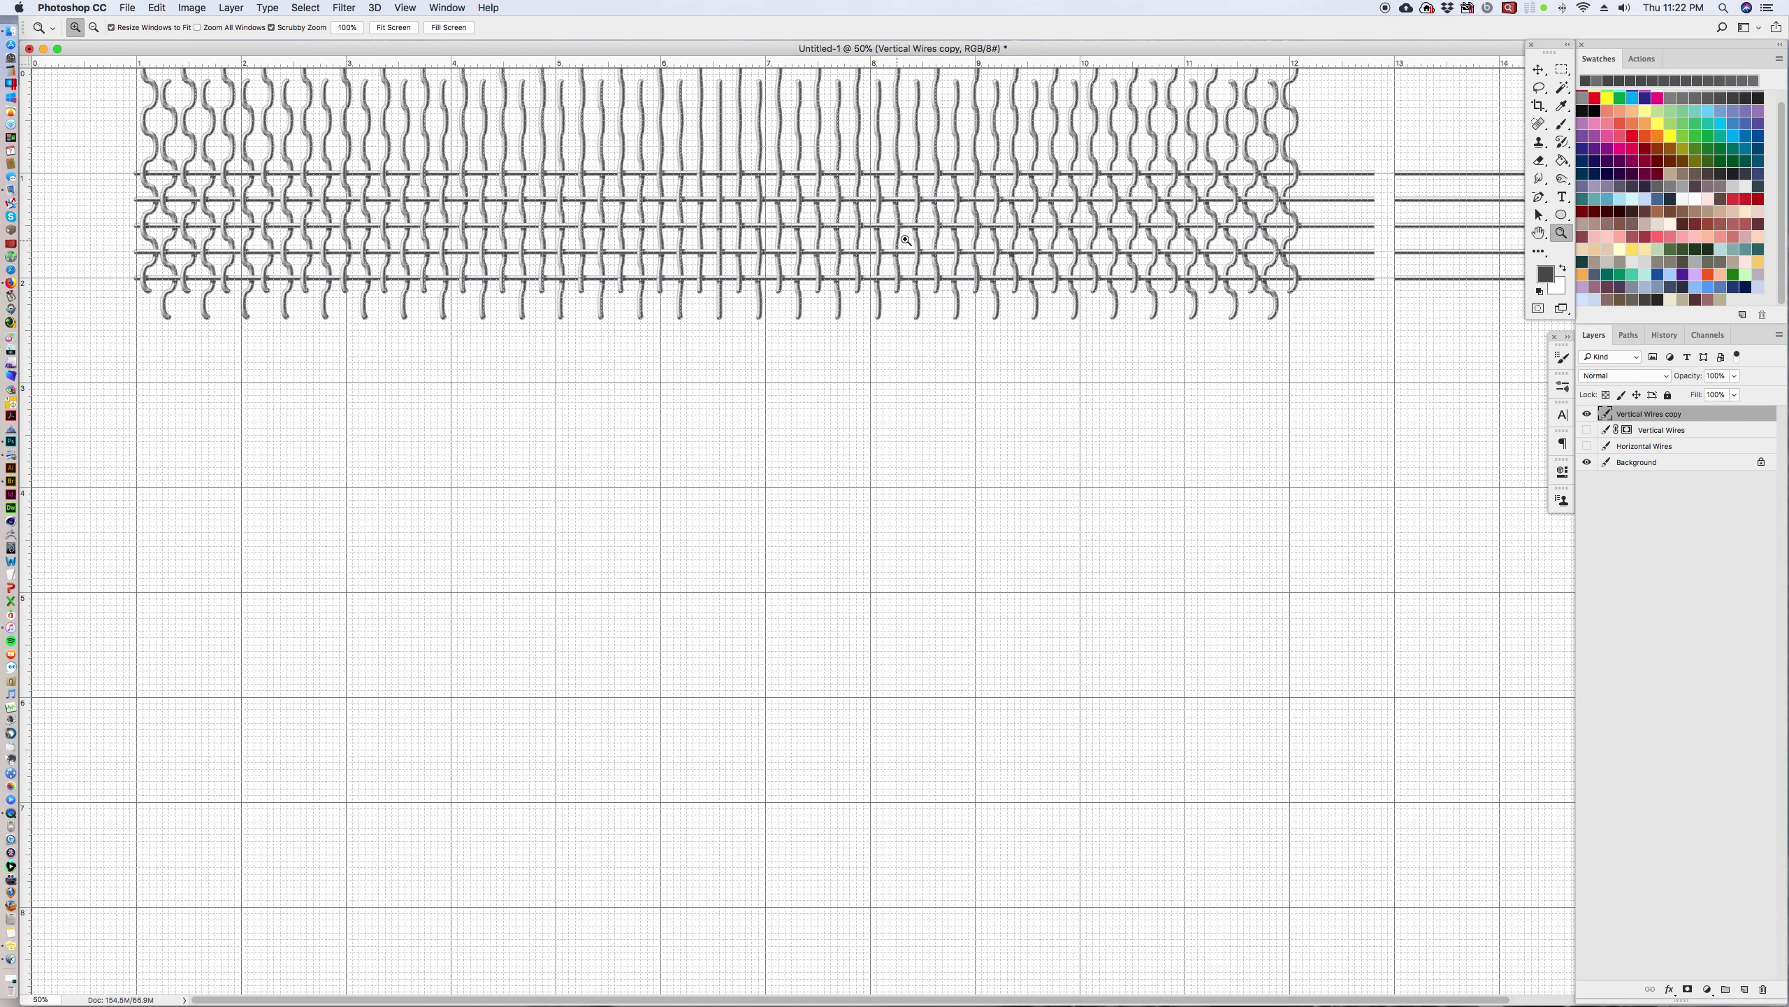
left_click(676, 191)
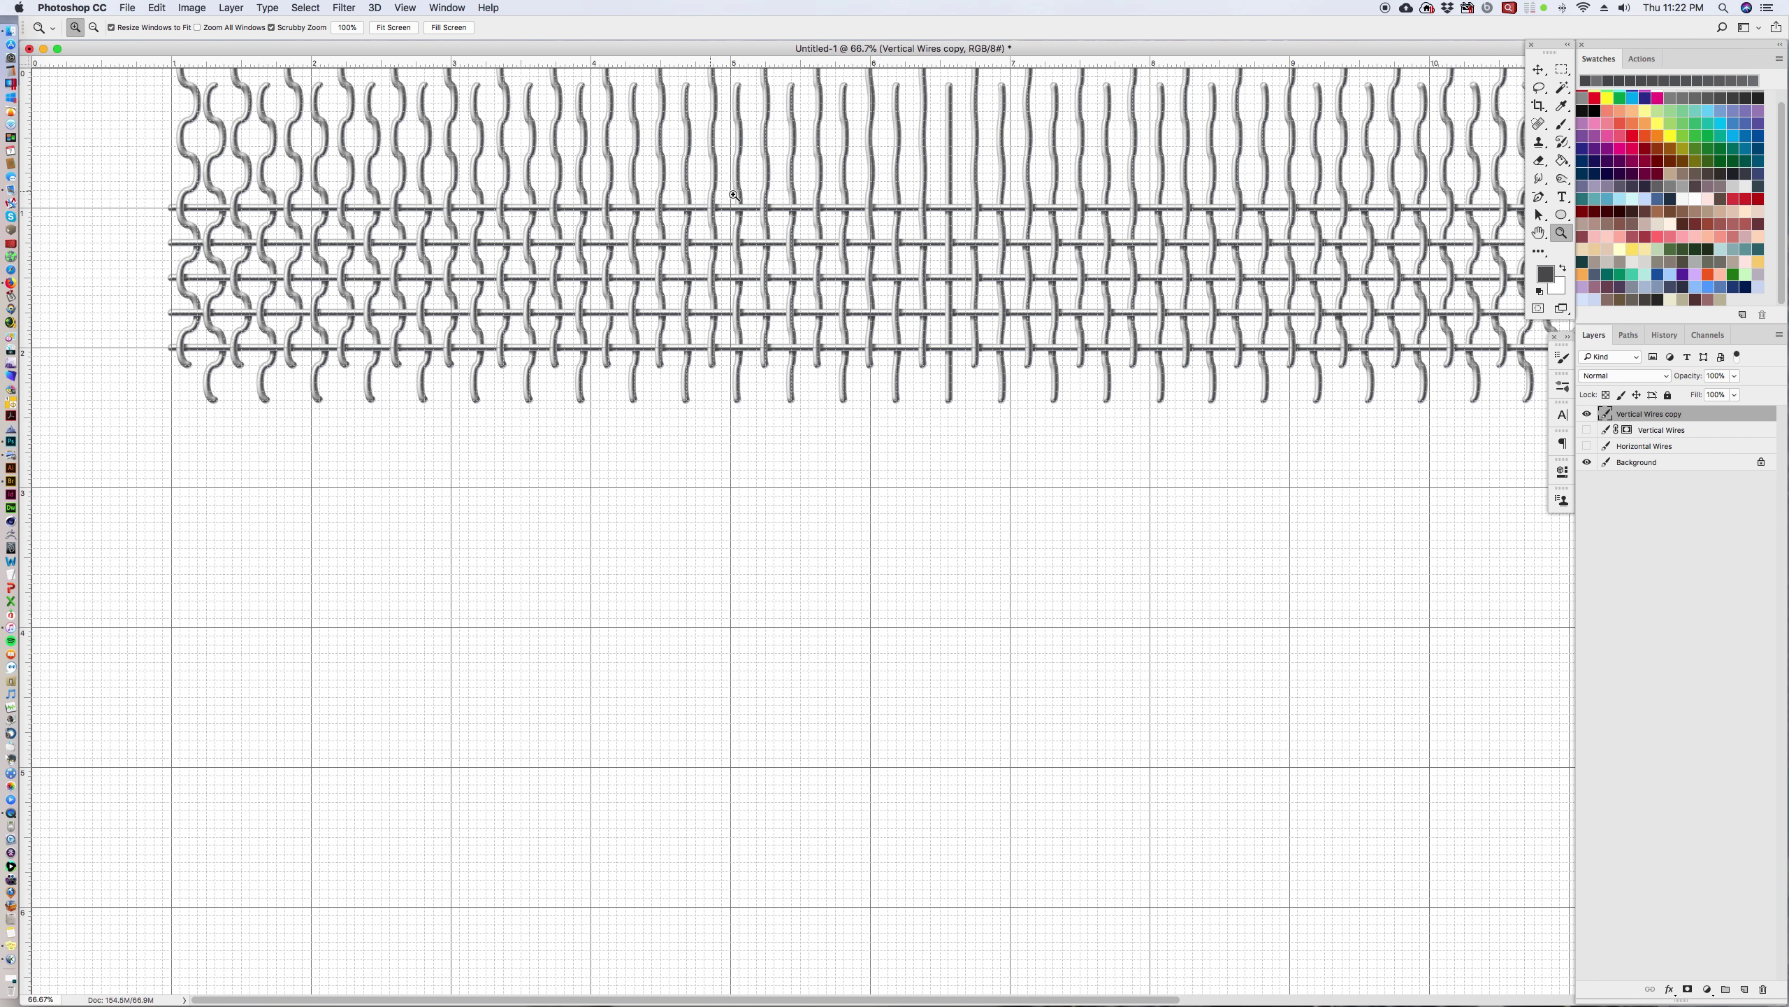
left_click(1055, 239, "alt")
key("super+apostrophe")
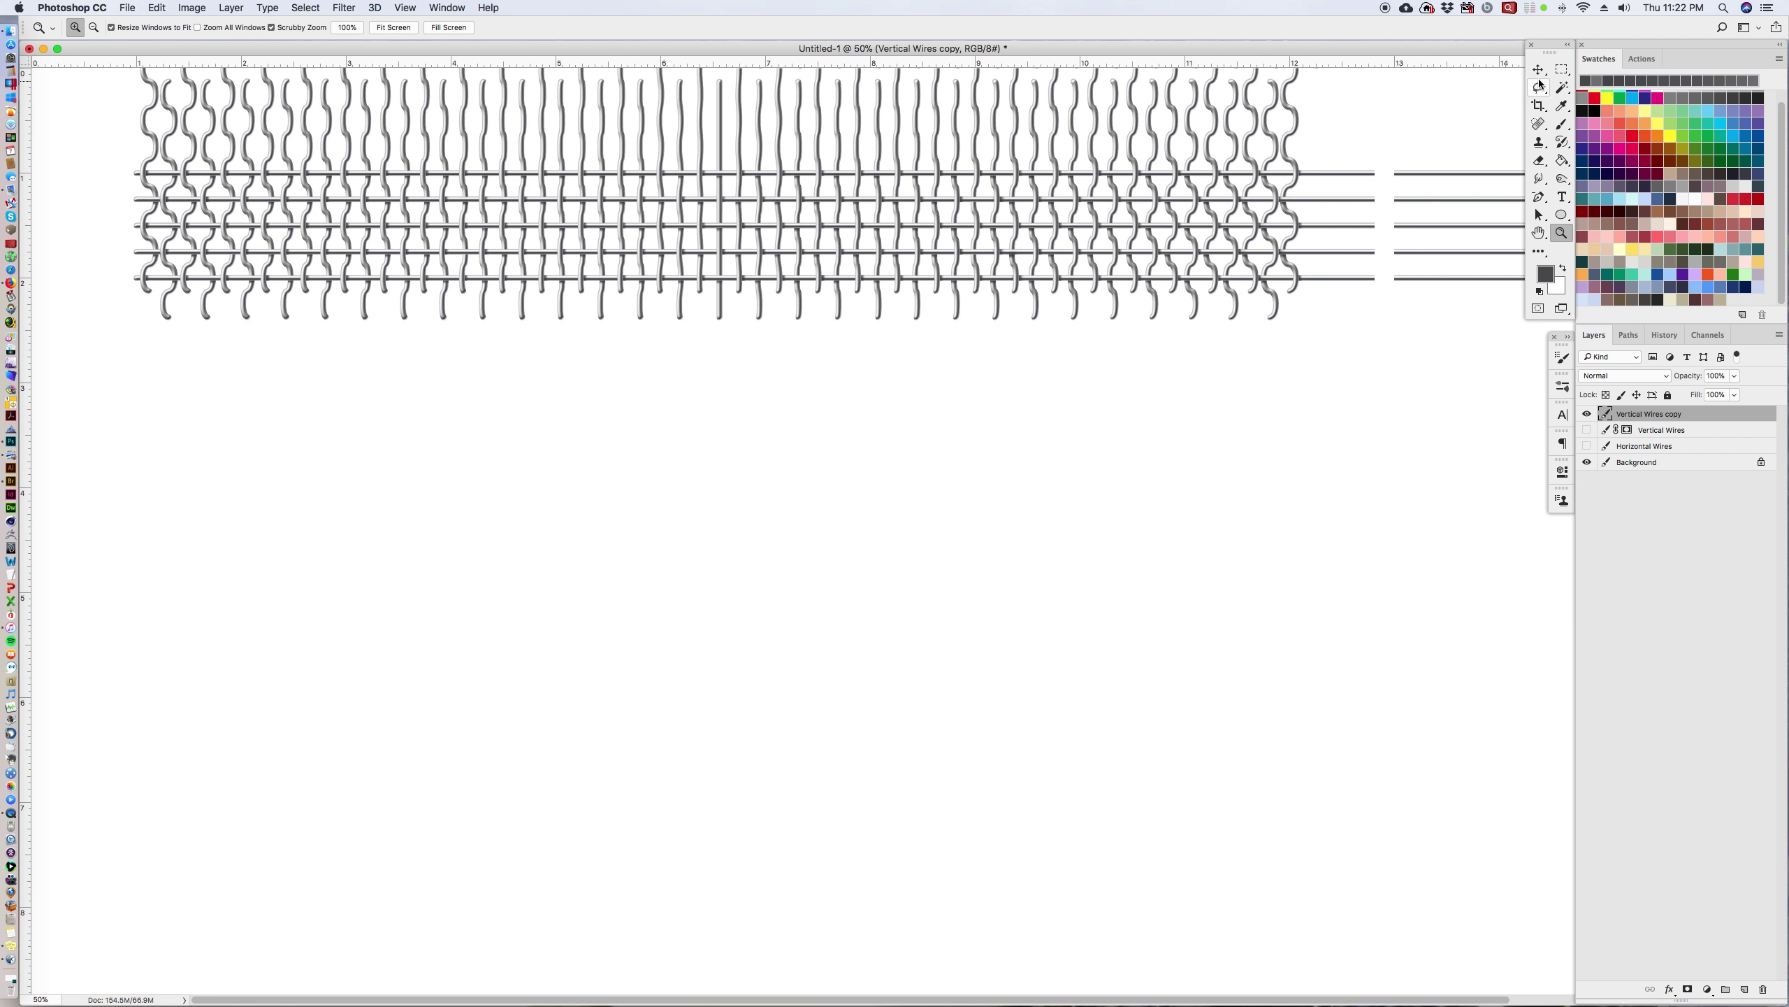
Step: Select and delete the horizontal wires and wire ends sticking out past the mesh
left_click(1572, 75)
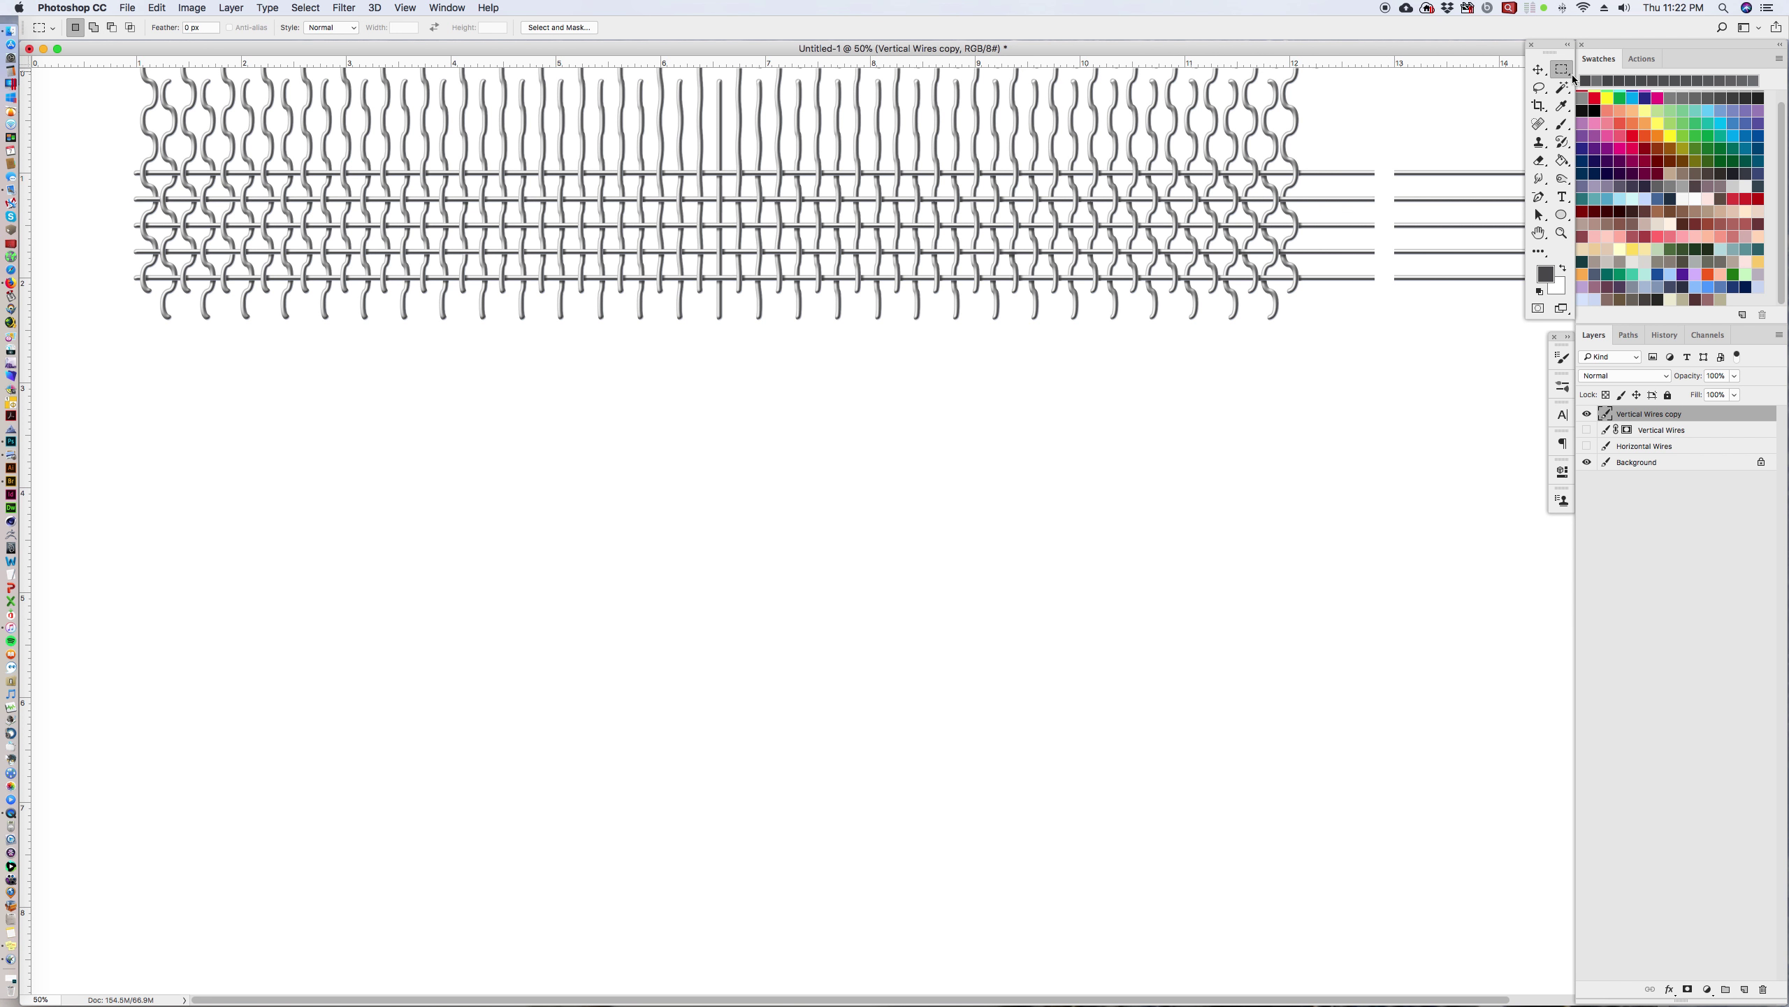
left_click(1561, 233)
left_click(899, 348, "alt")
left_click_drag(1009, 49, 1099, 69)
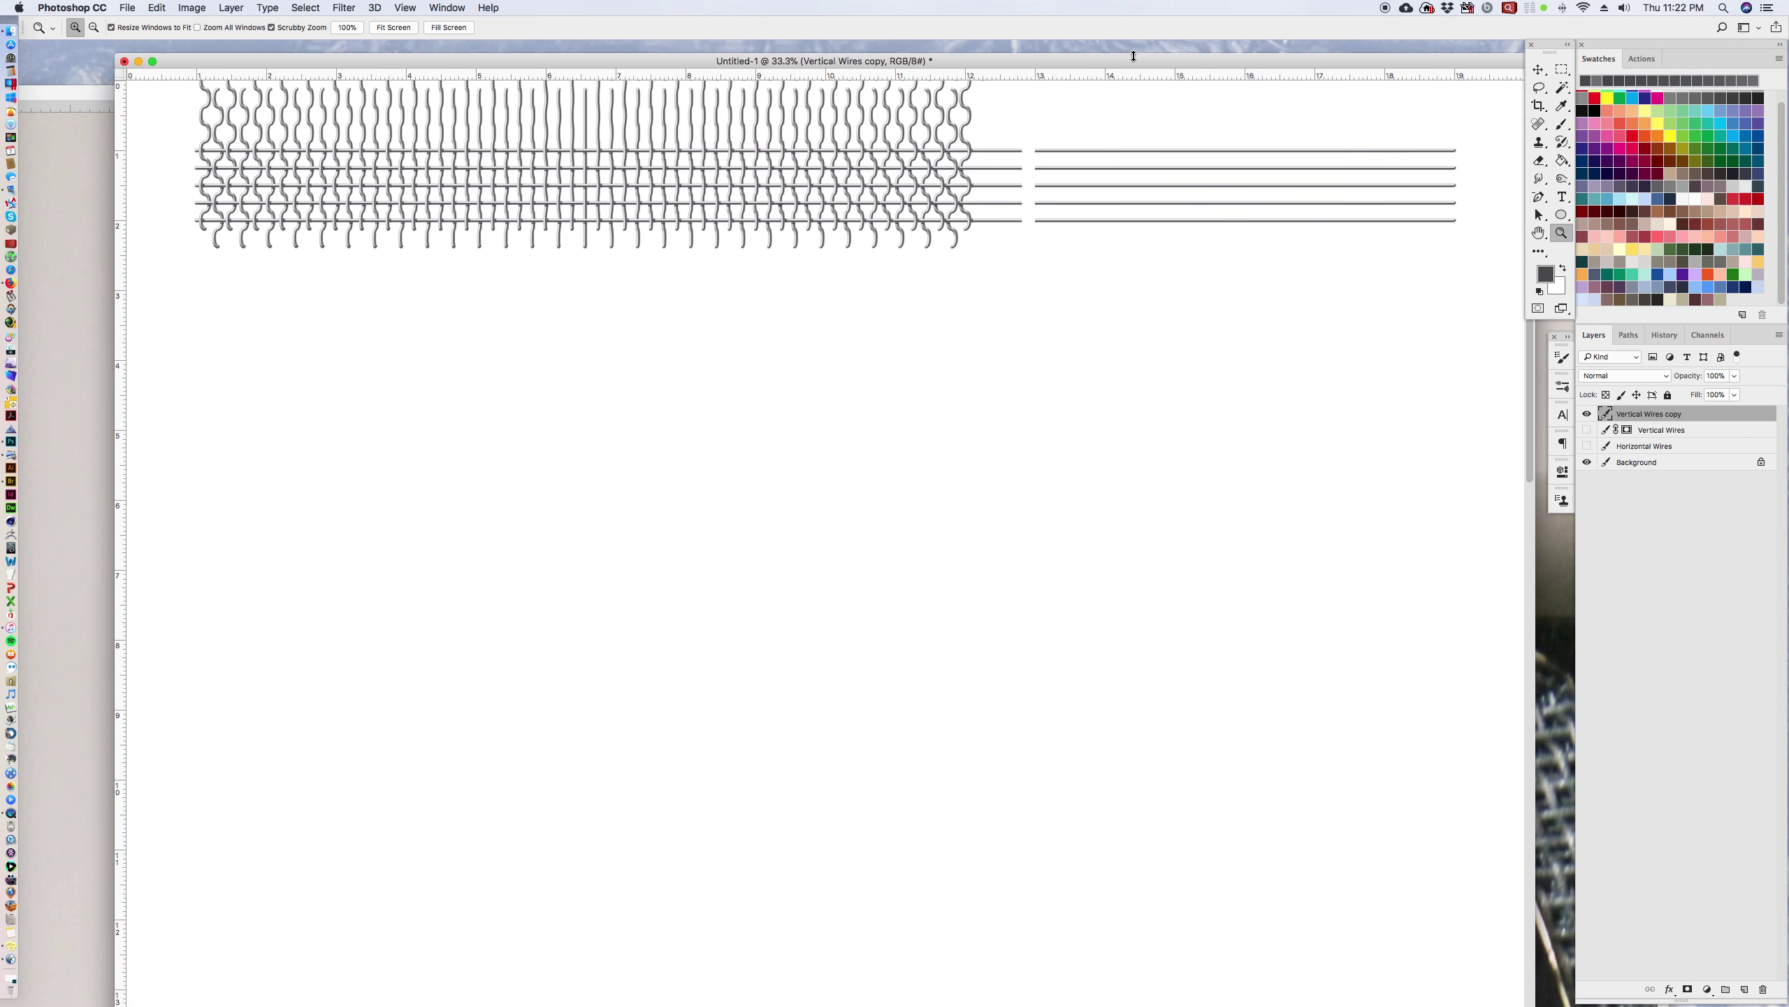
left_click(1562, 70)
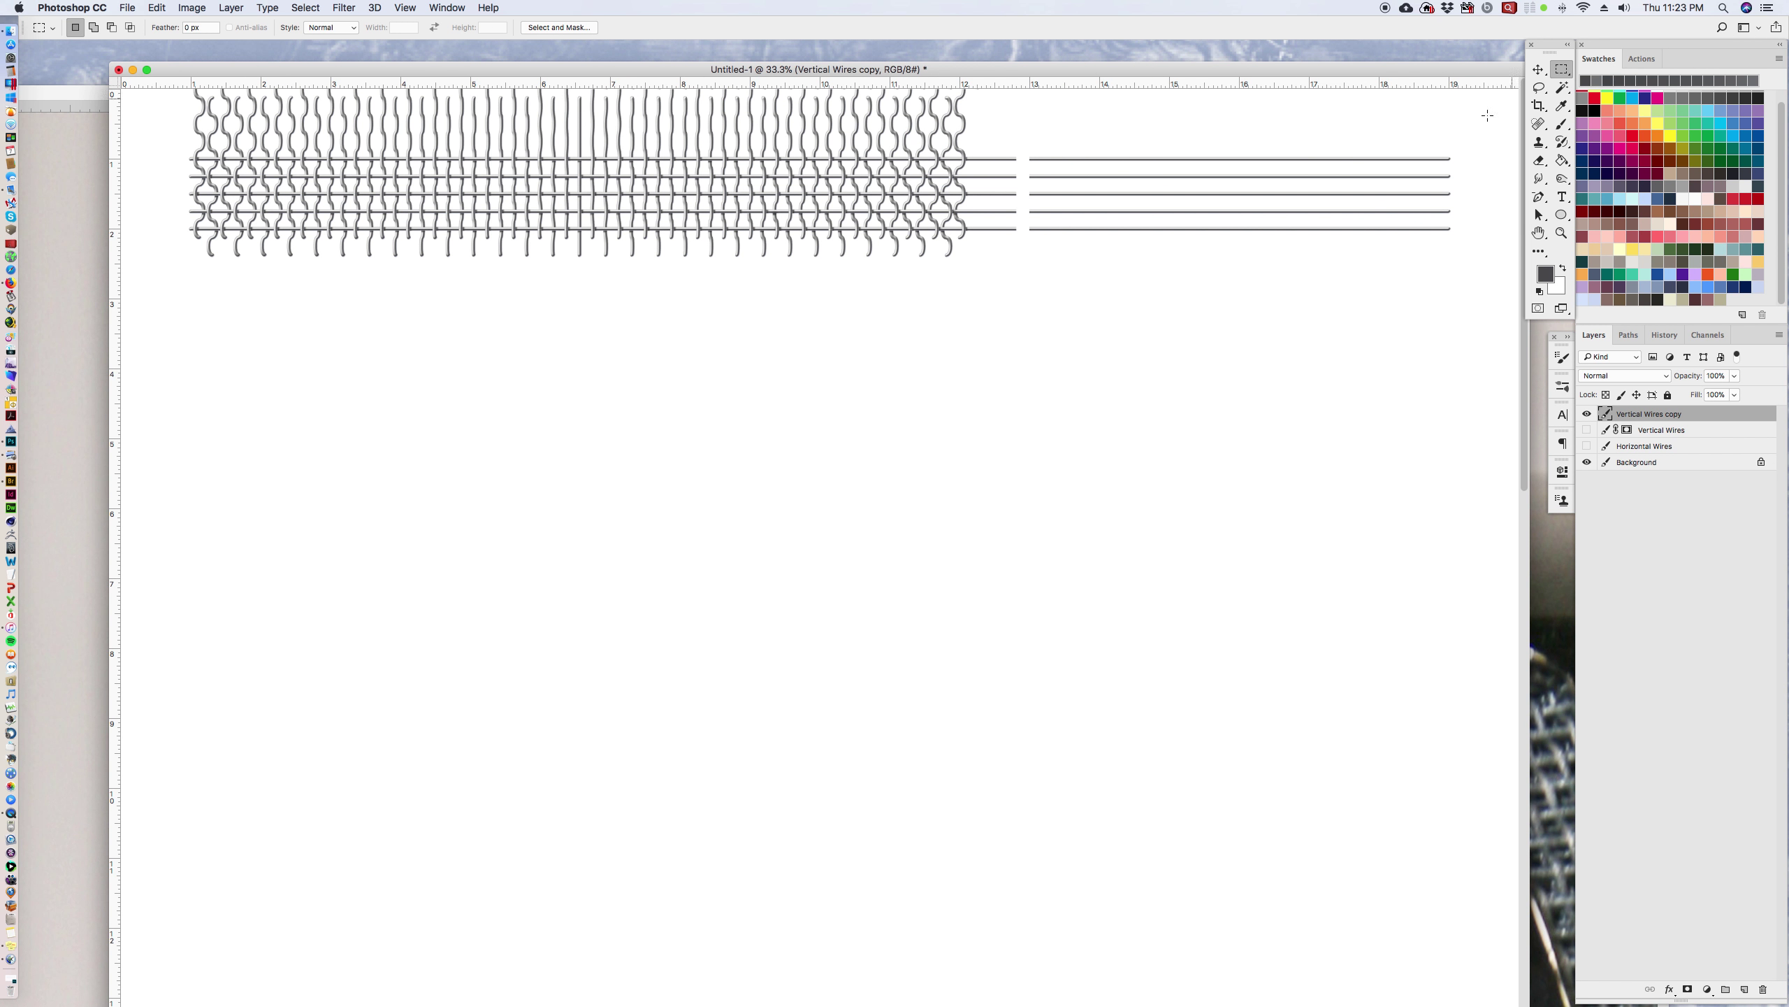
left_click_drag(1485, 115, 987, 314)
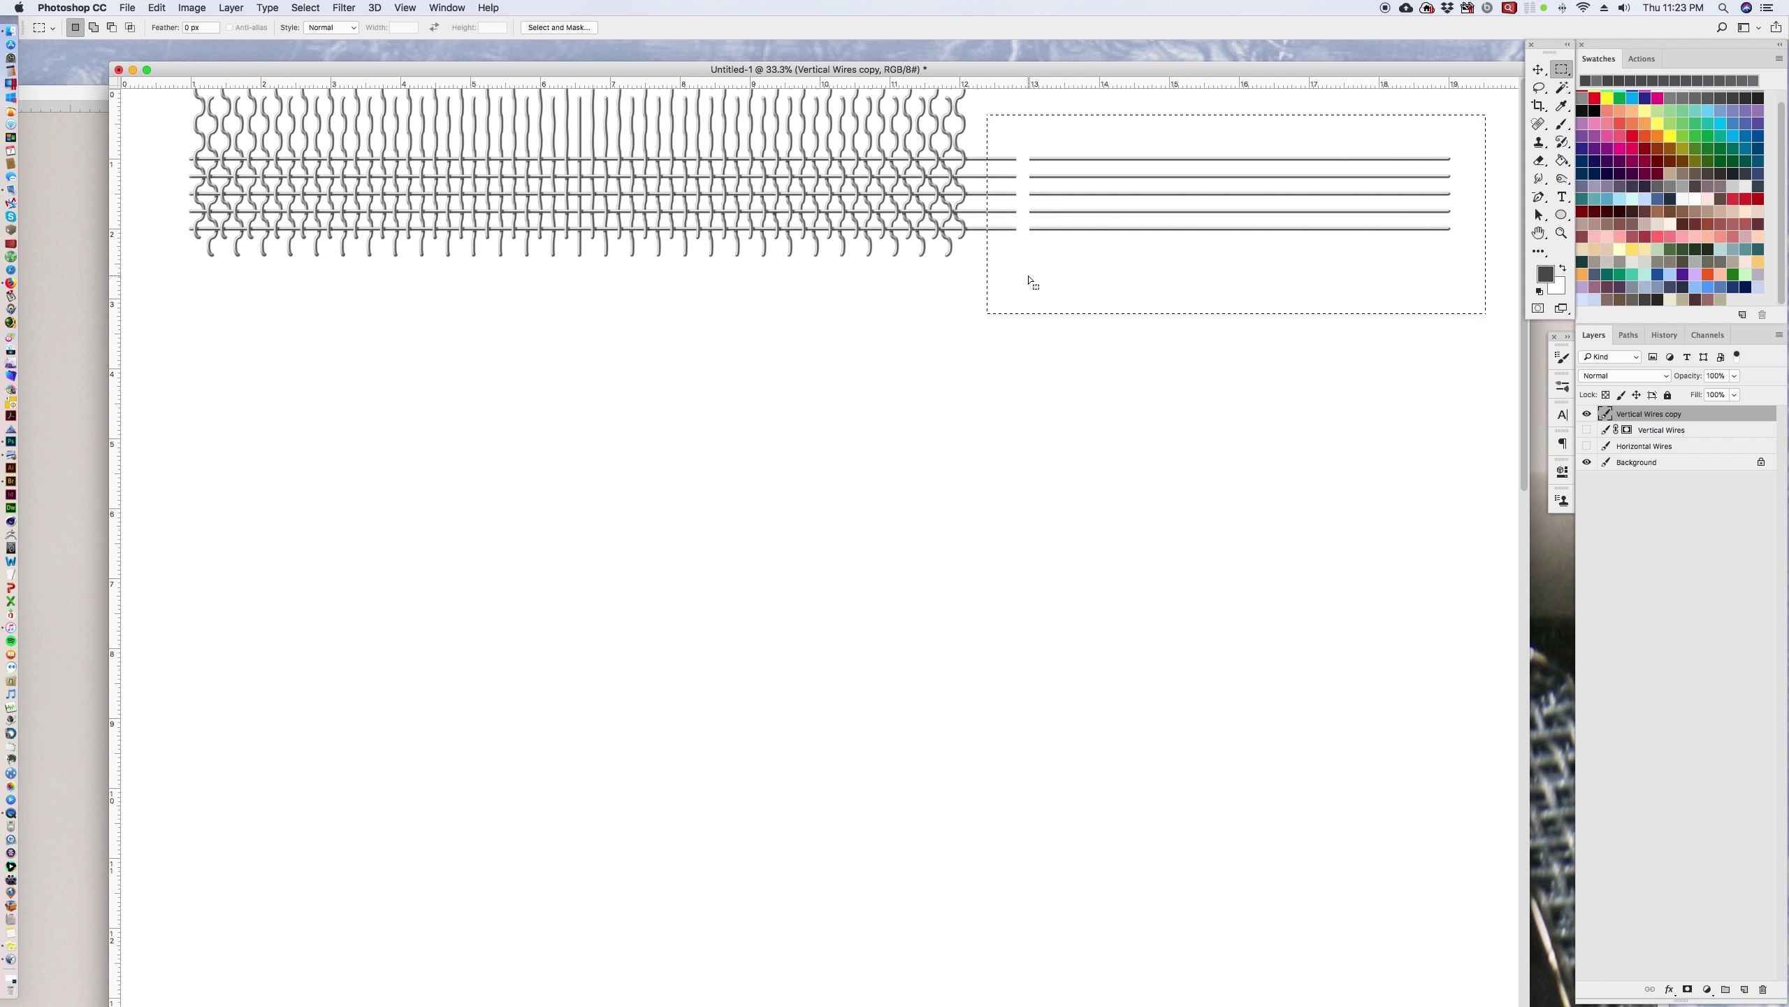
key("Delete")
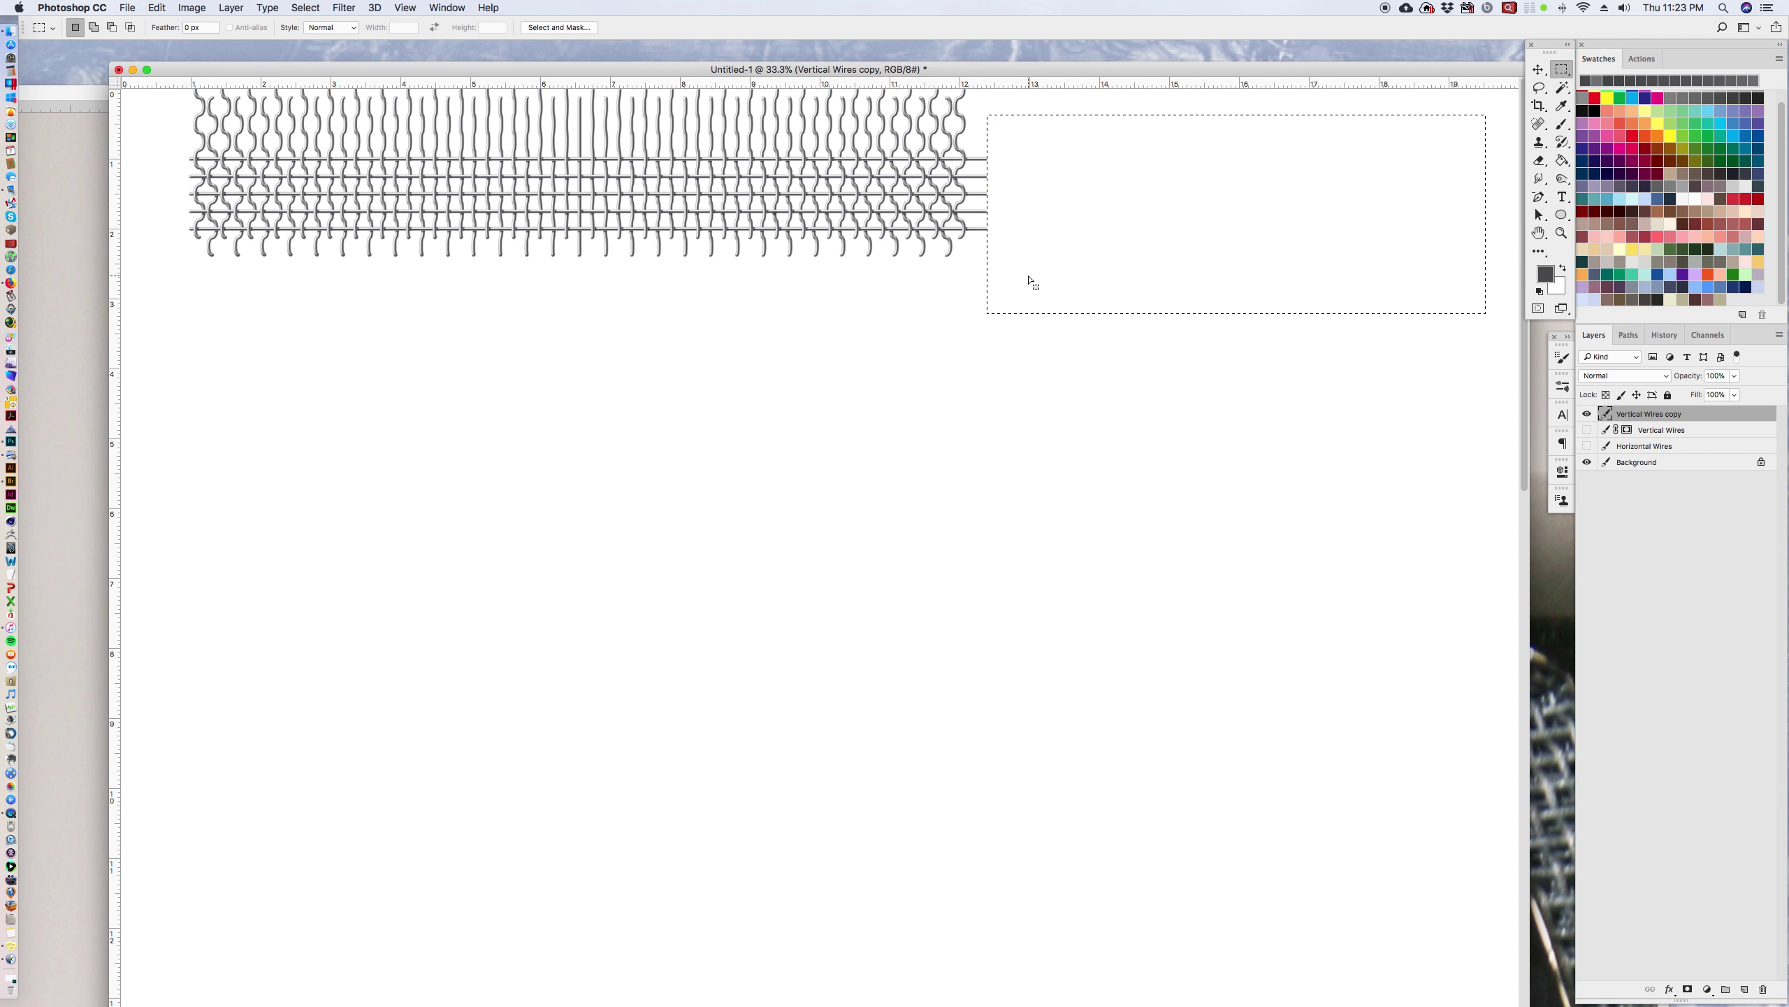
key("Left")
key("Left")
key("Left")
key("Left")
key("Left")
key("Left")
key("Left")
key("Left")
key("Left")
key("Left")
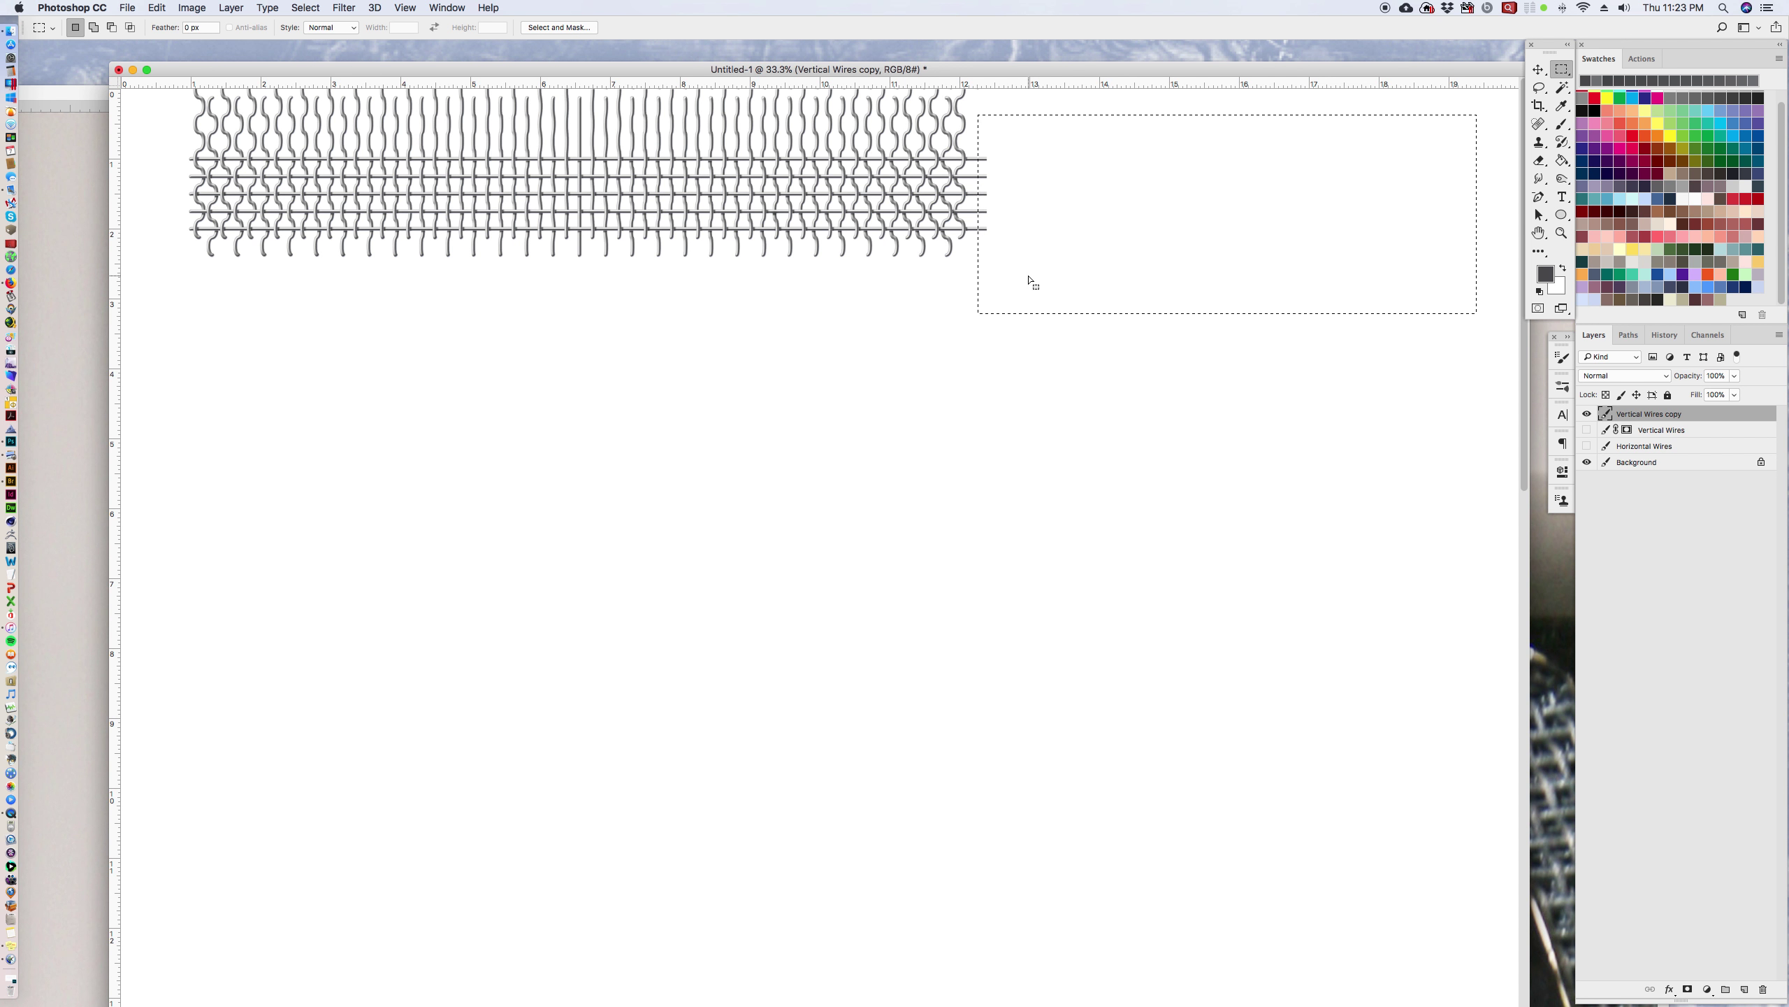
key("Delete")
key("super+d")
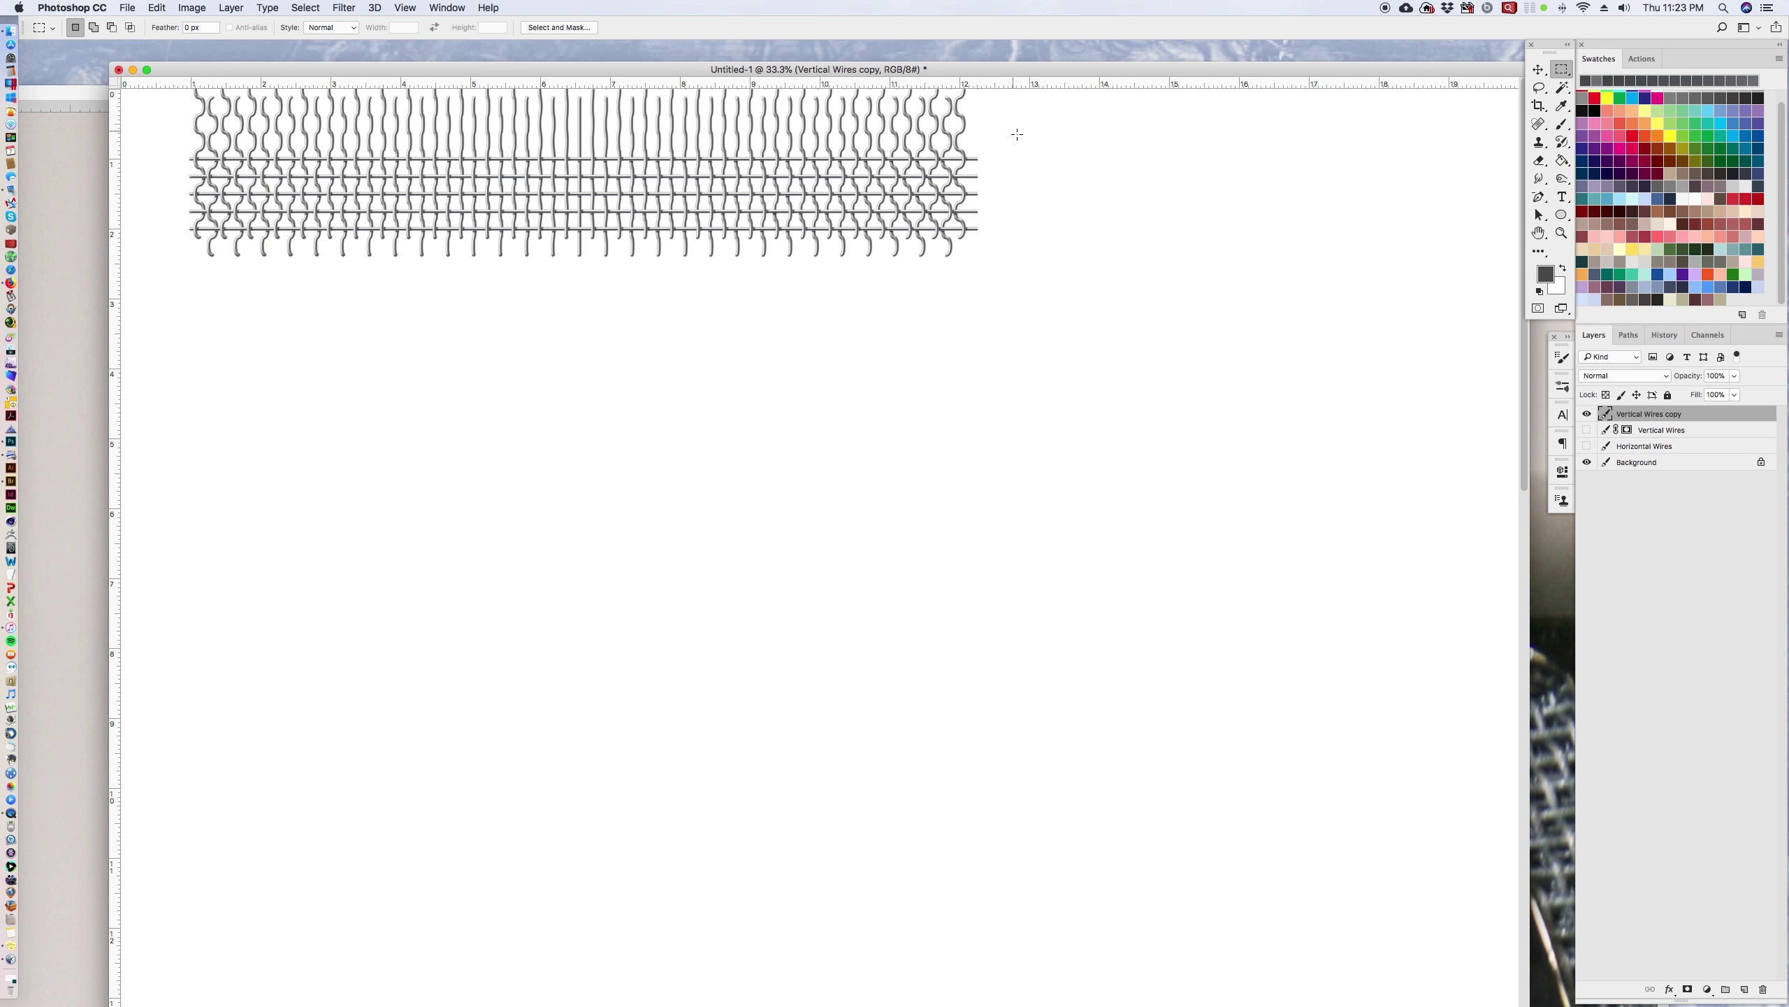
Step: Marquee the top wire ends and the whole mesh, then deselect and zoom to 50%
mouse_move(1017, 139)
left_mouse_down()
mouse_move(712, 43)
mouse_move(200, 43)
mouse_move(174, 77)
left_mouse_up()
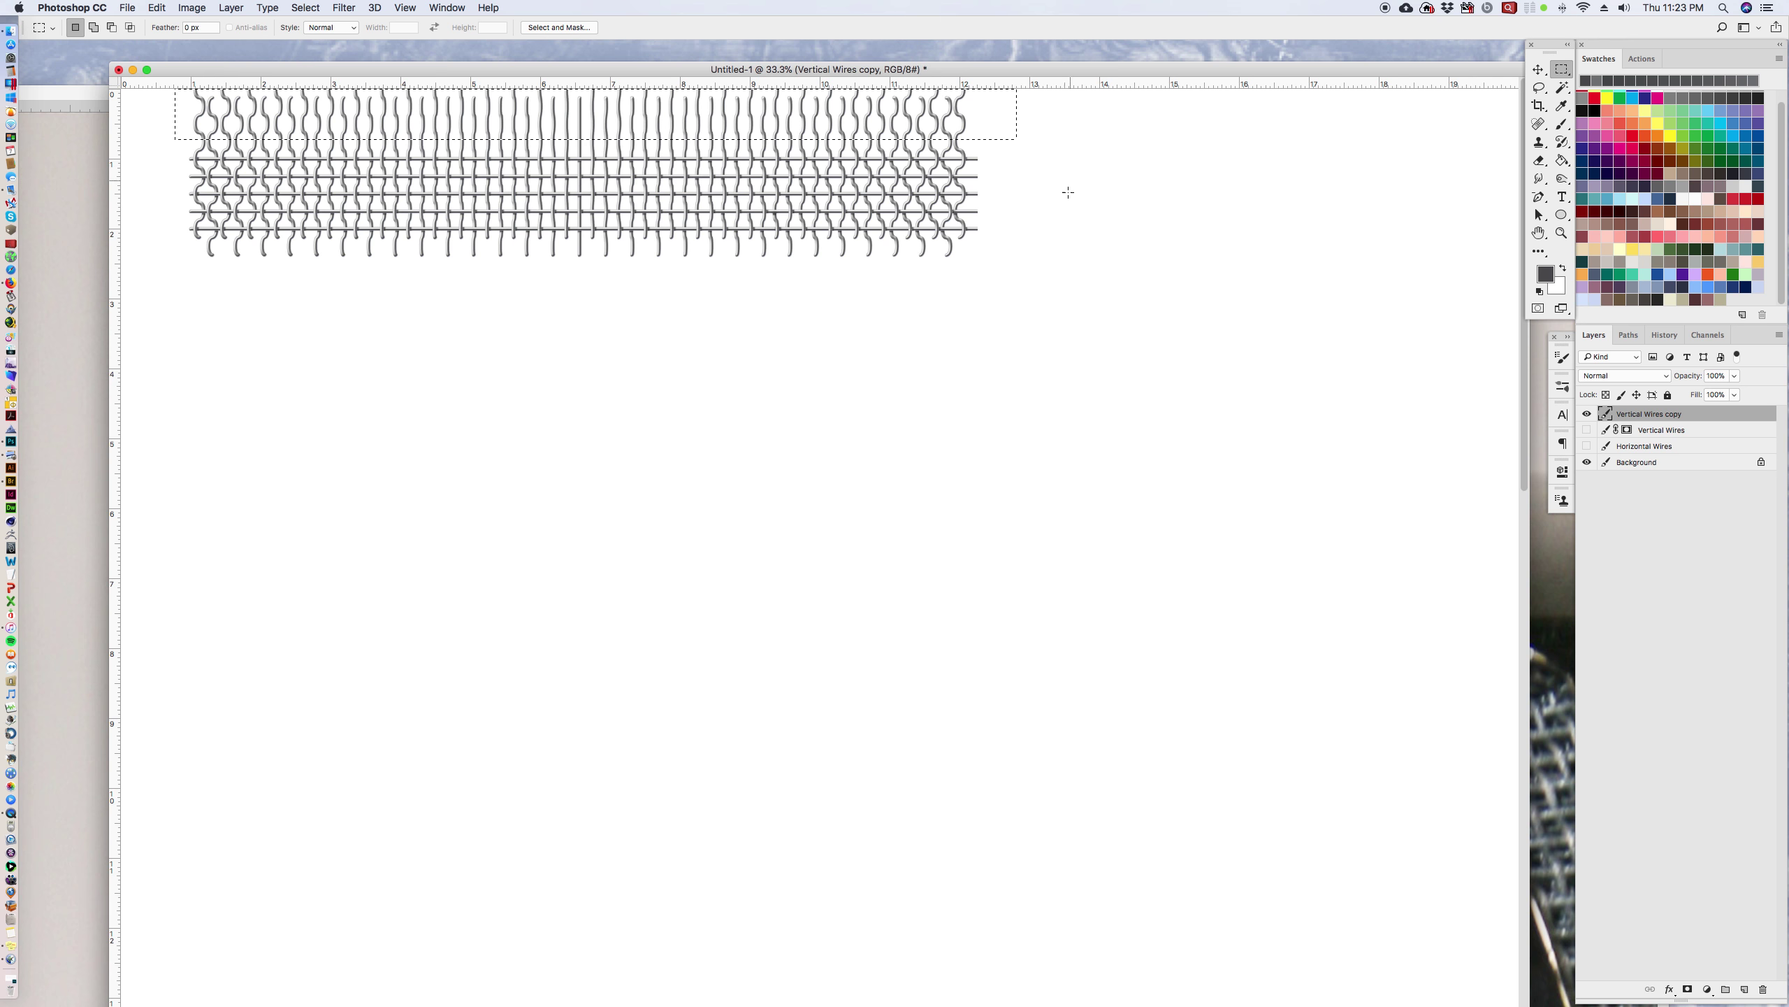
left_click_drag(1038, 272, 156, 127)
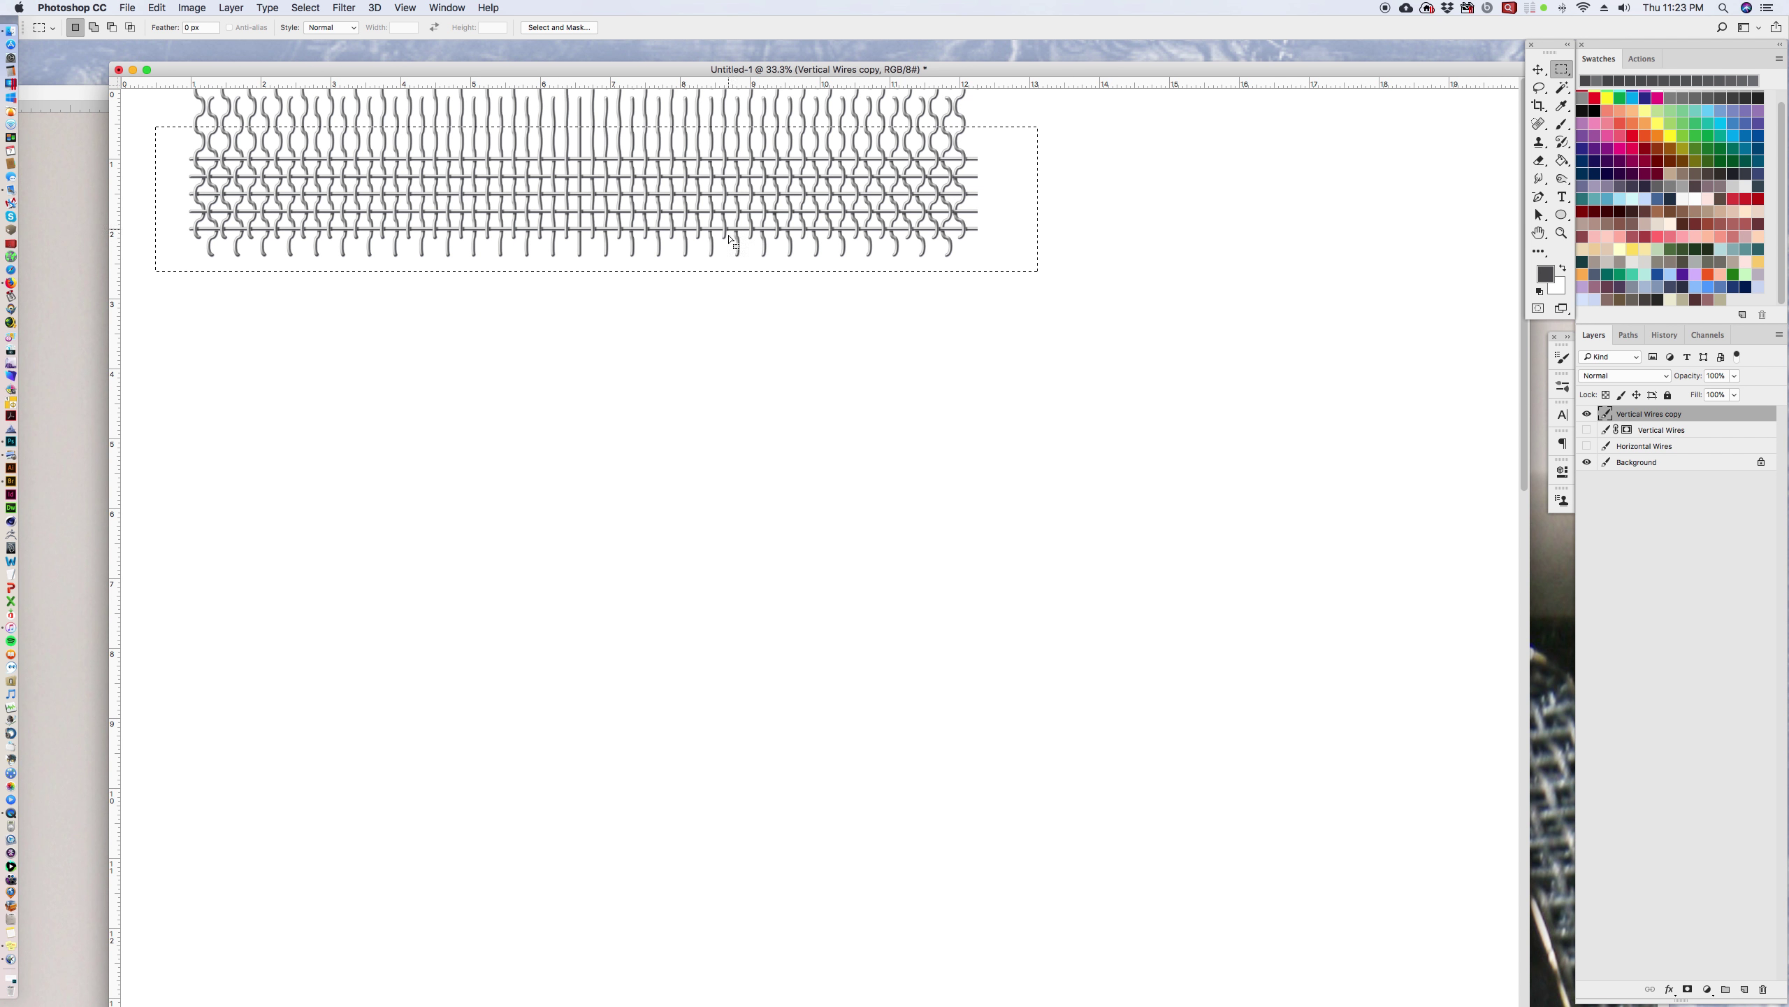
left_click_drag(732, 242, 740, 111)
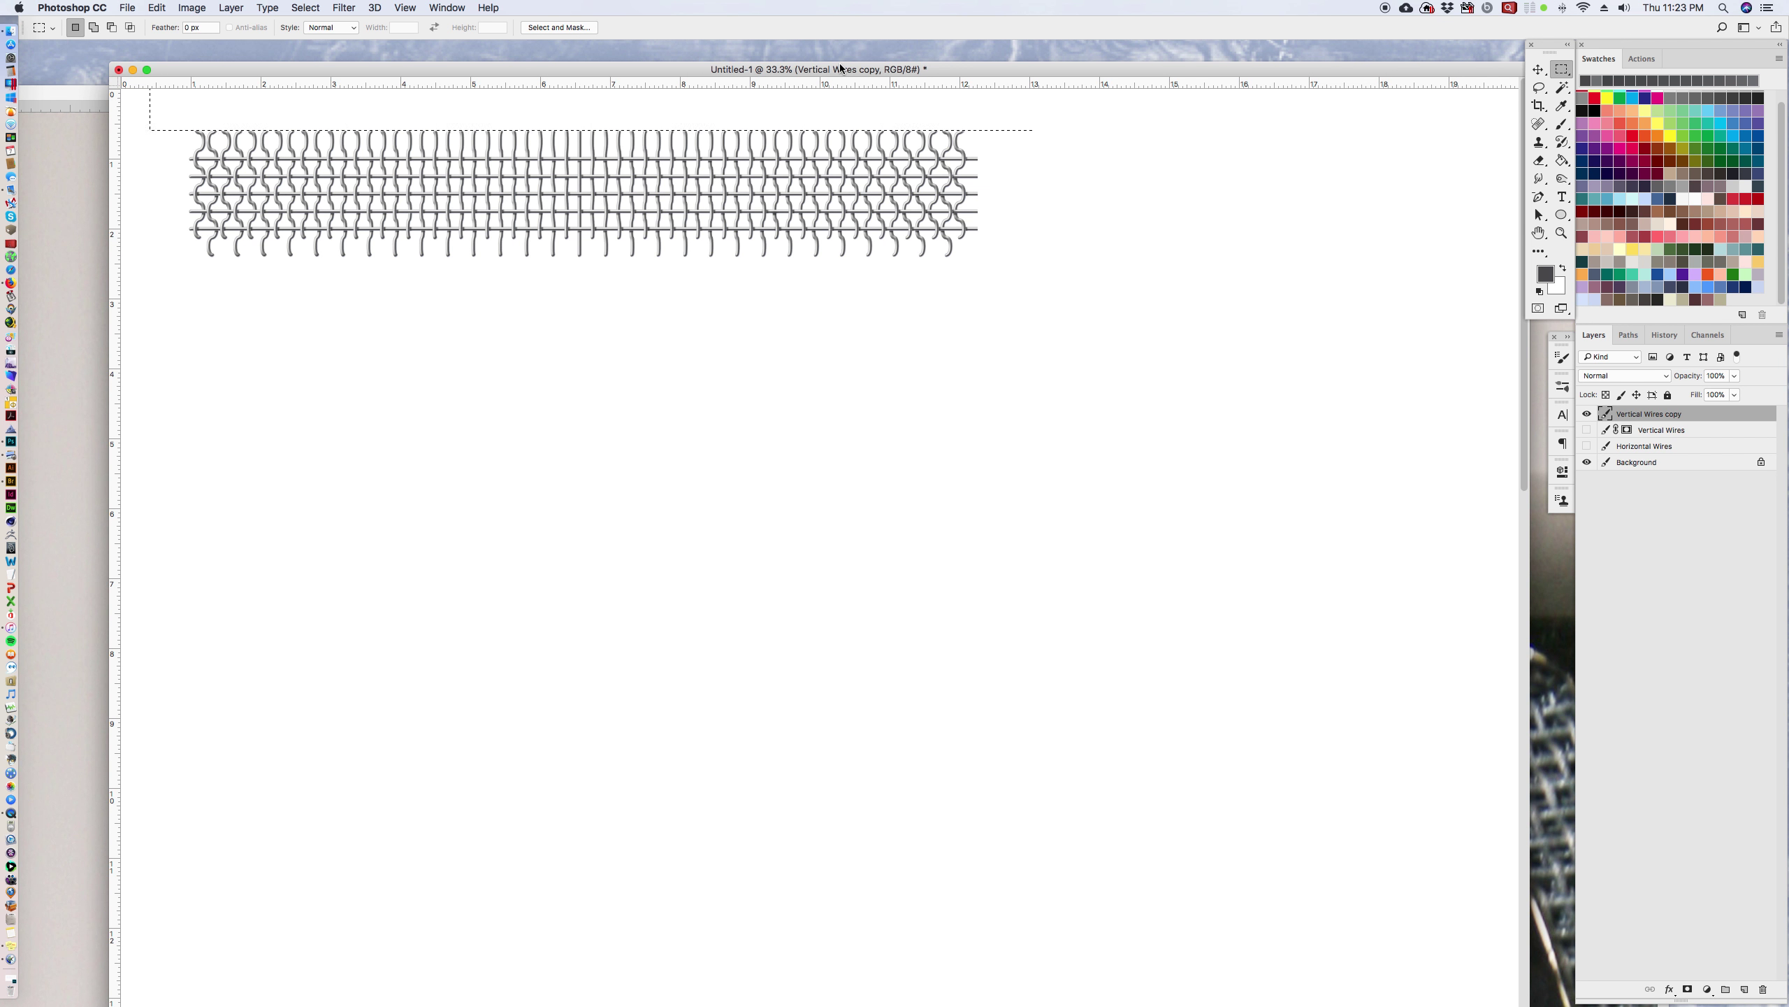
key("super+d")
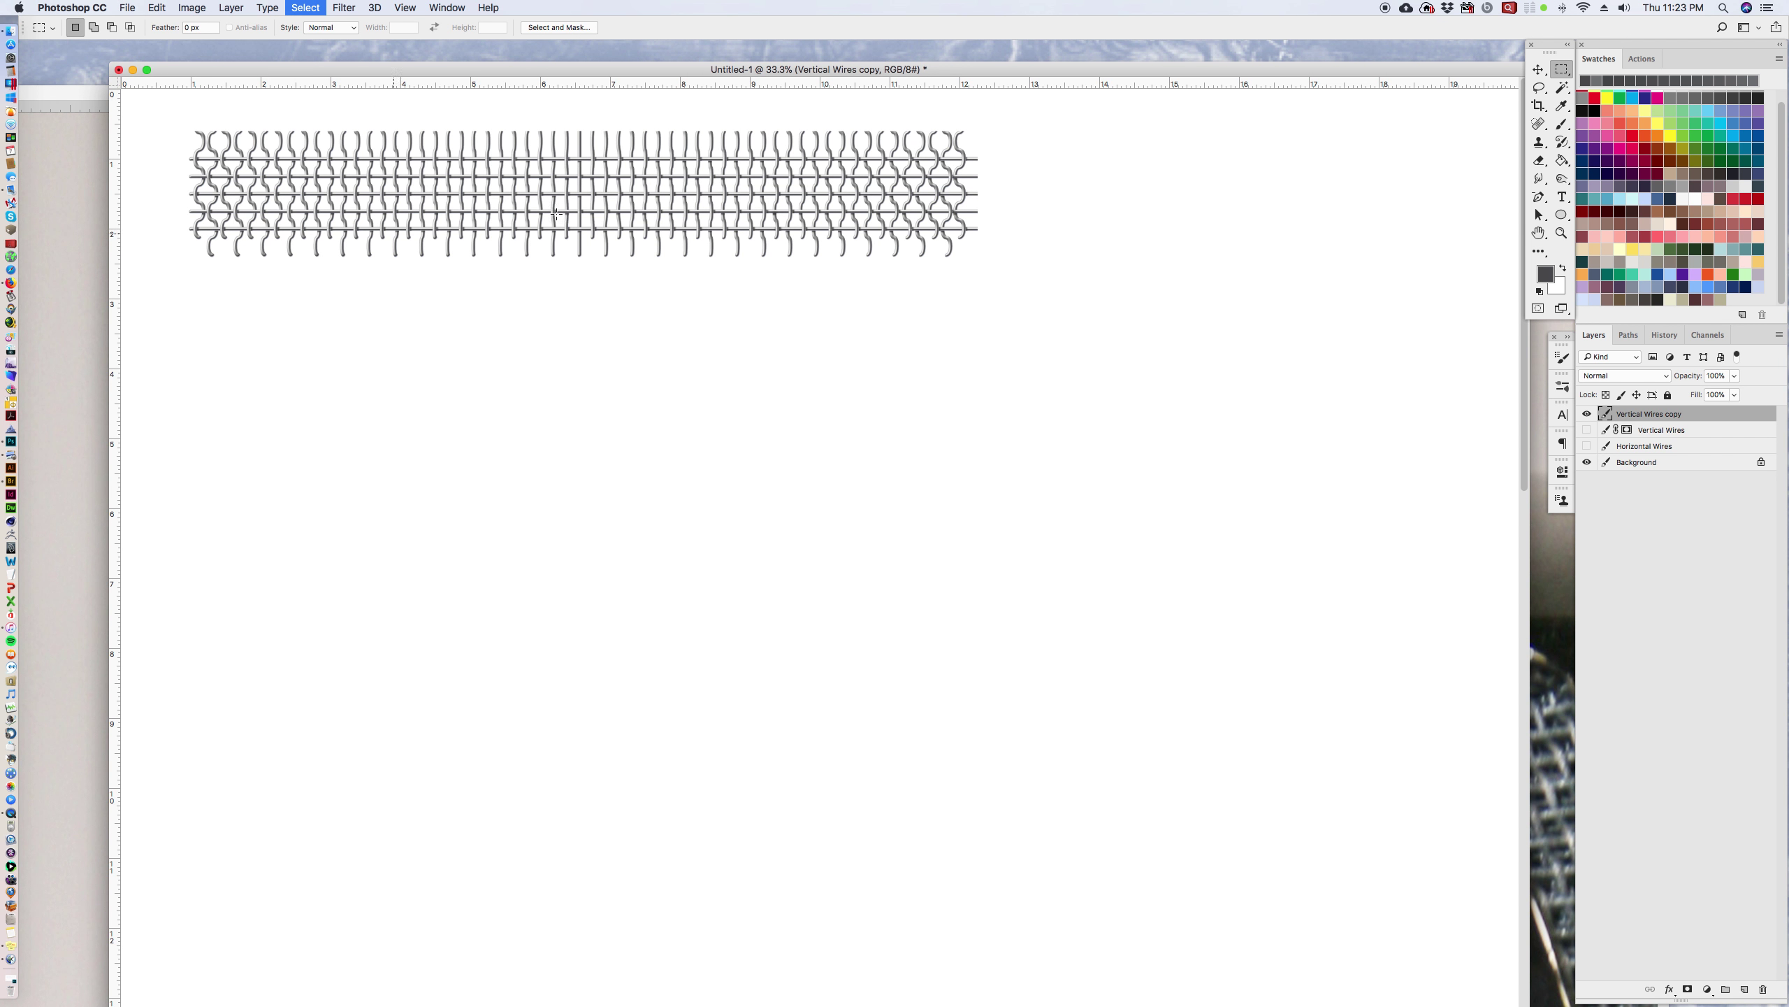
left_click(1561, 233)
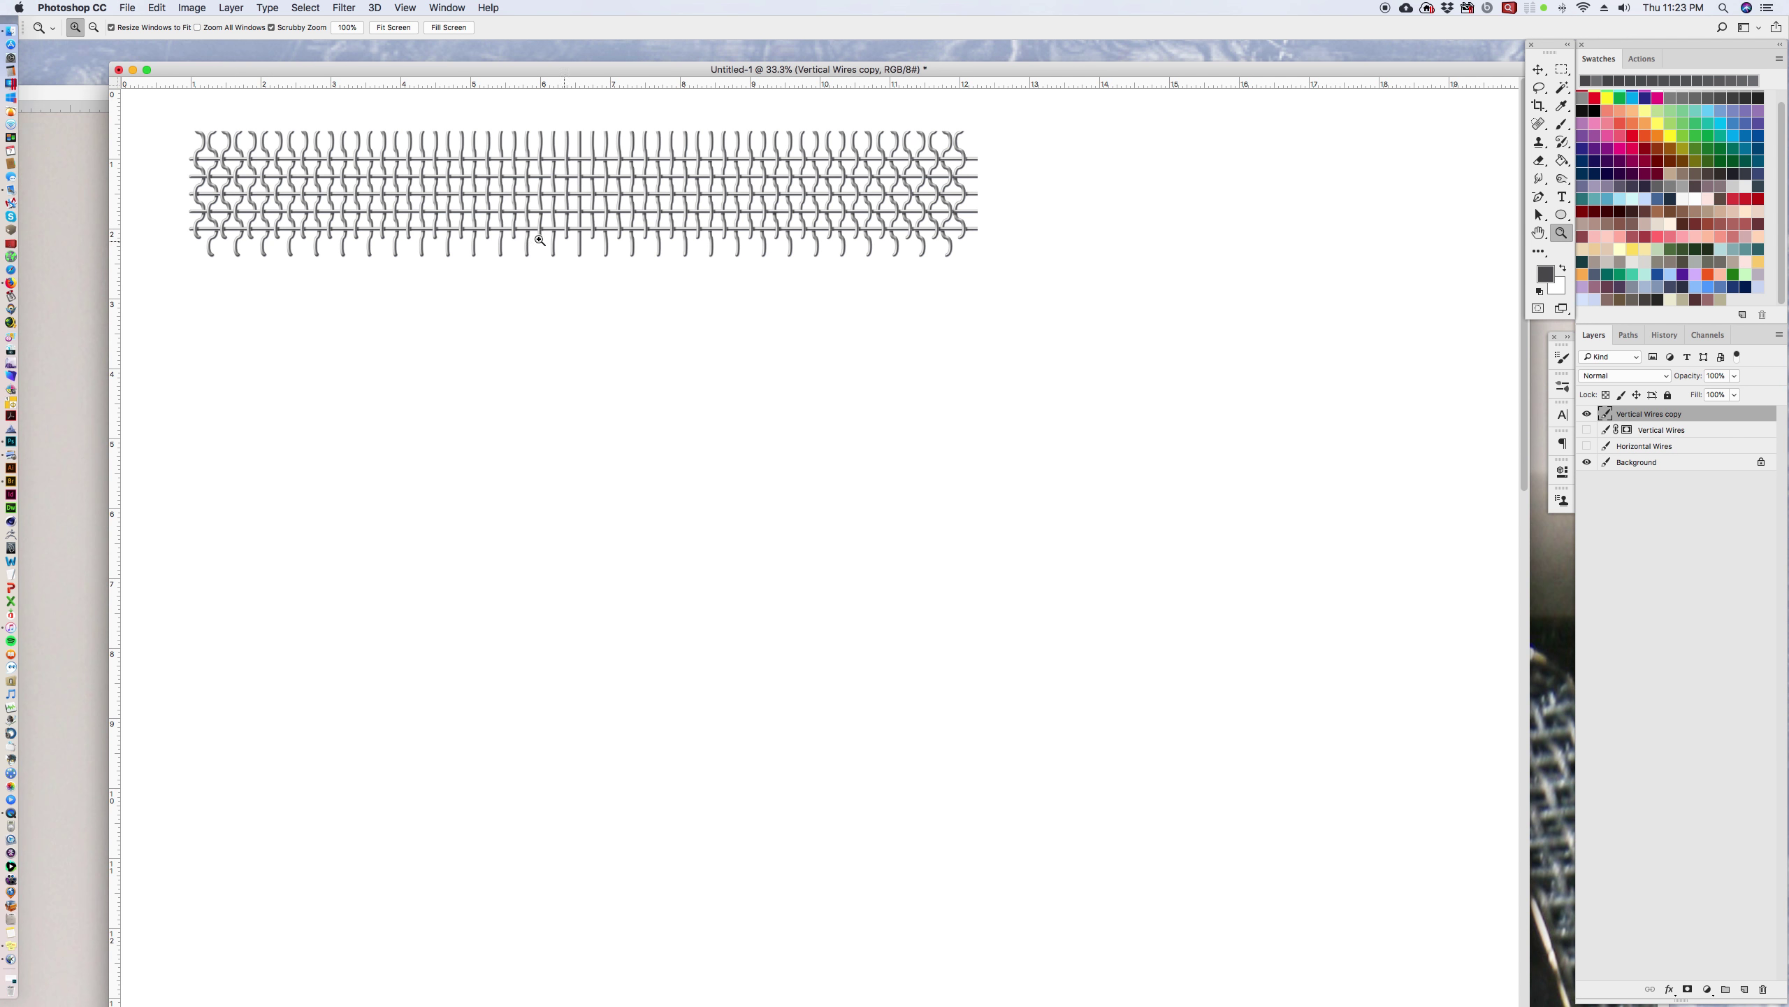
left_click(475, 204)
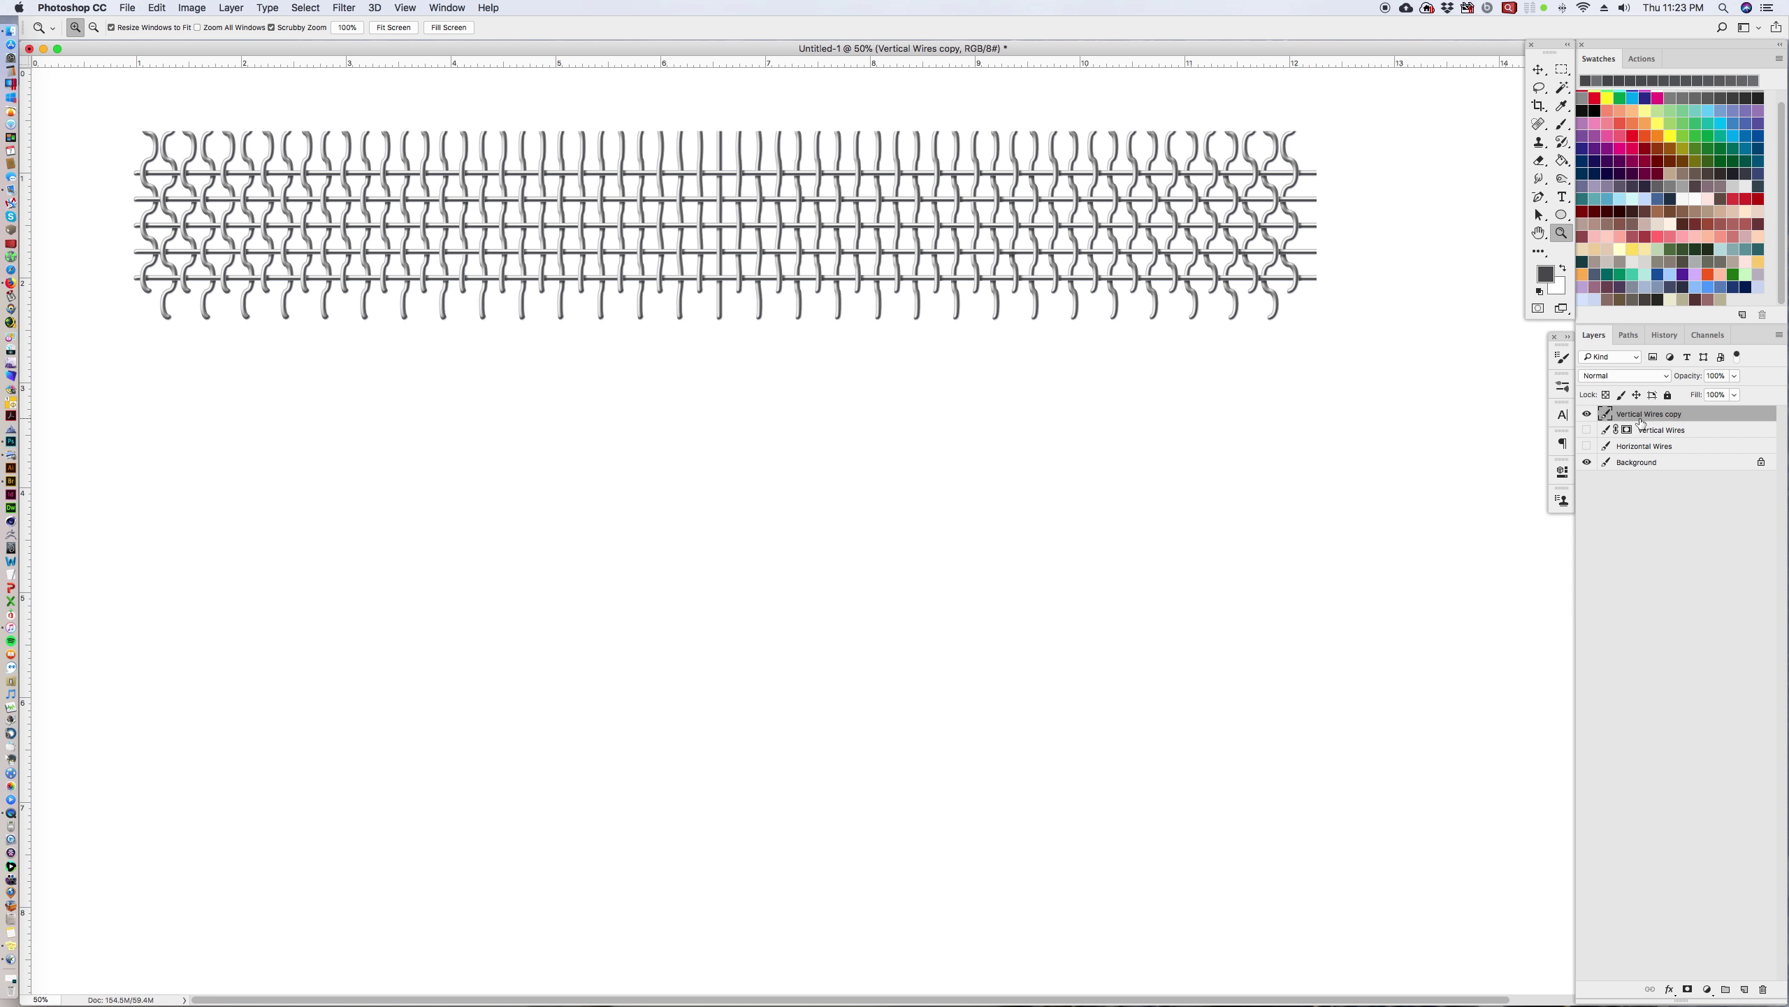
Step: Set Vertical Wires copy's Opacity to 50% and switch to the Move tool
left_click(1717, 376)
type("50")
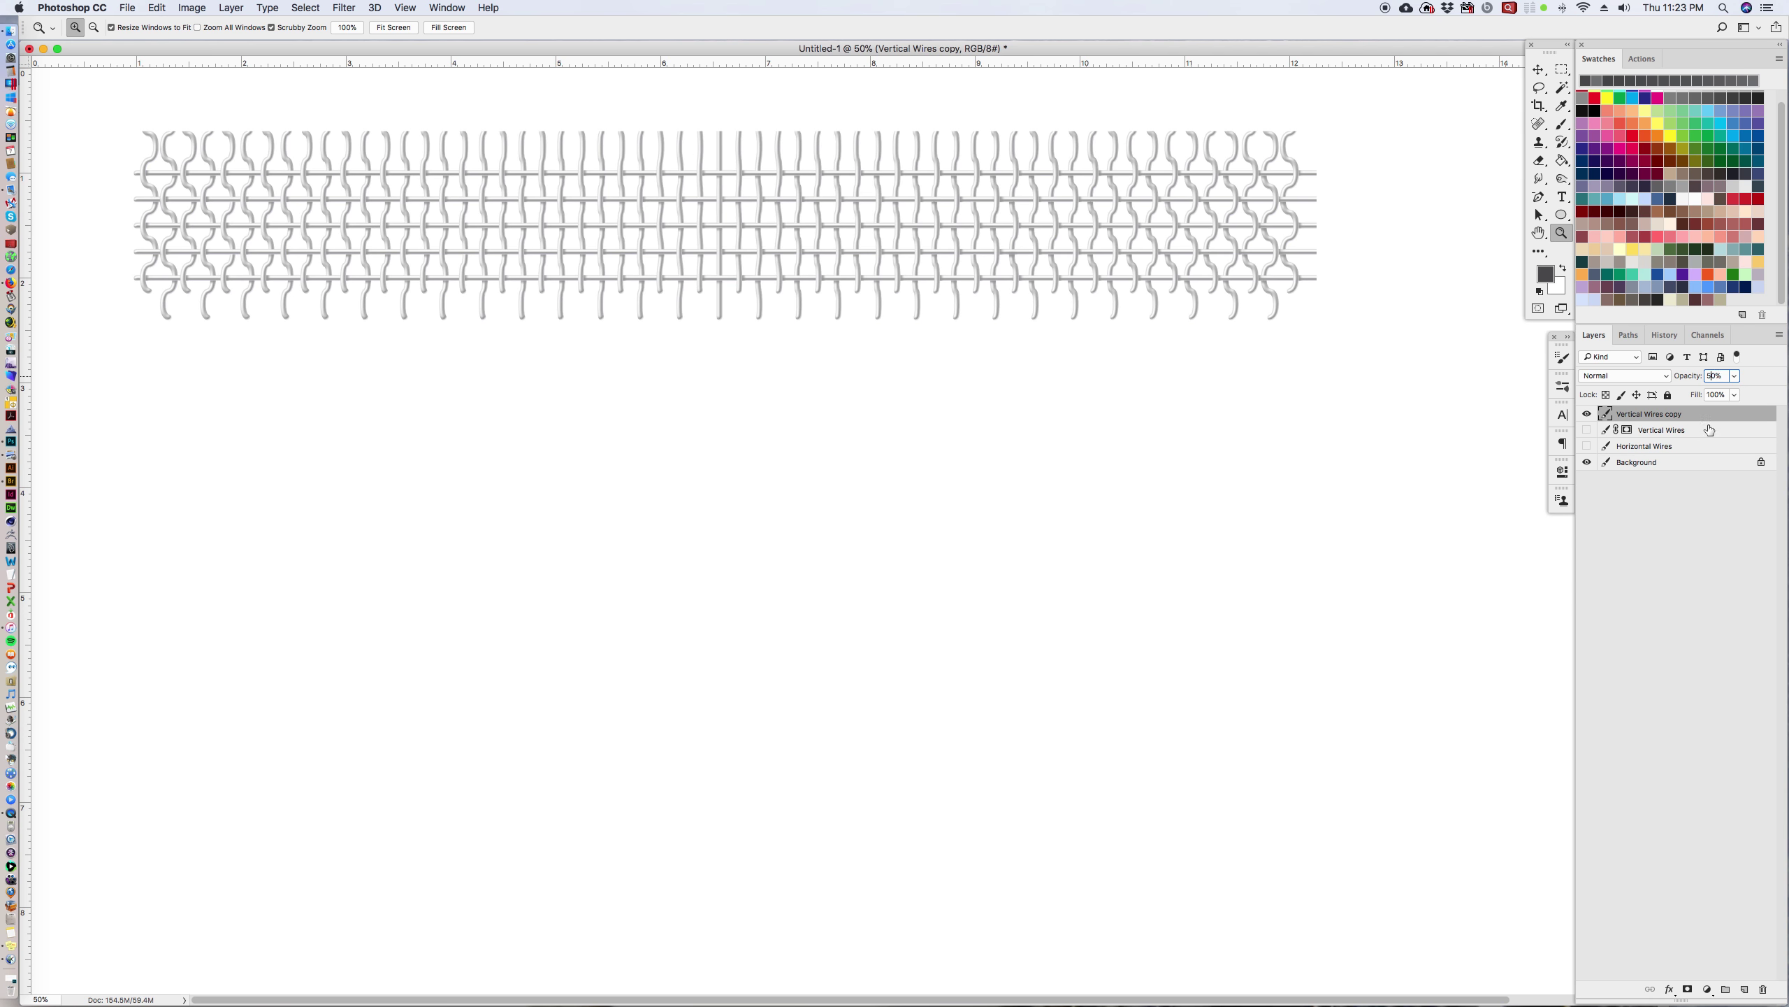
left_click(1539, 70)
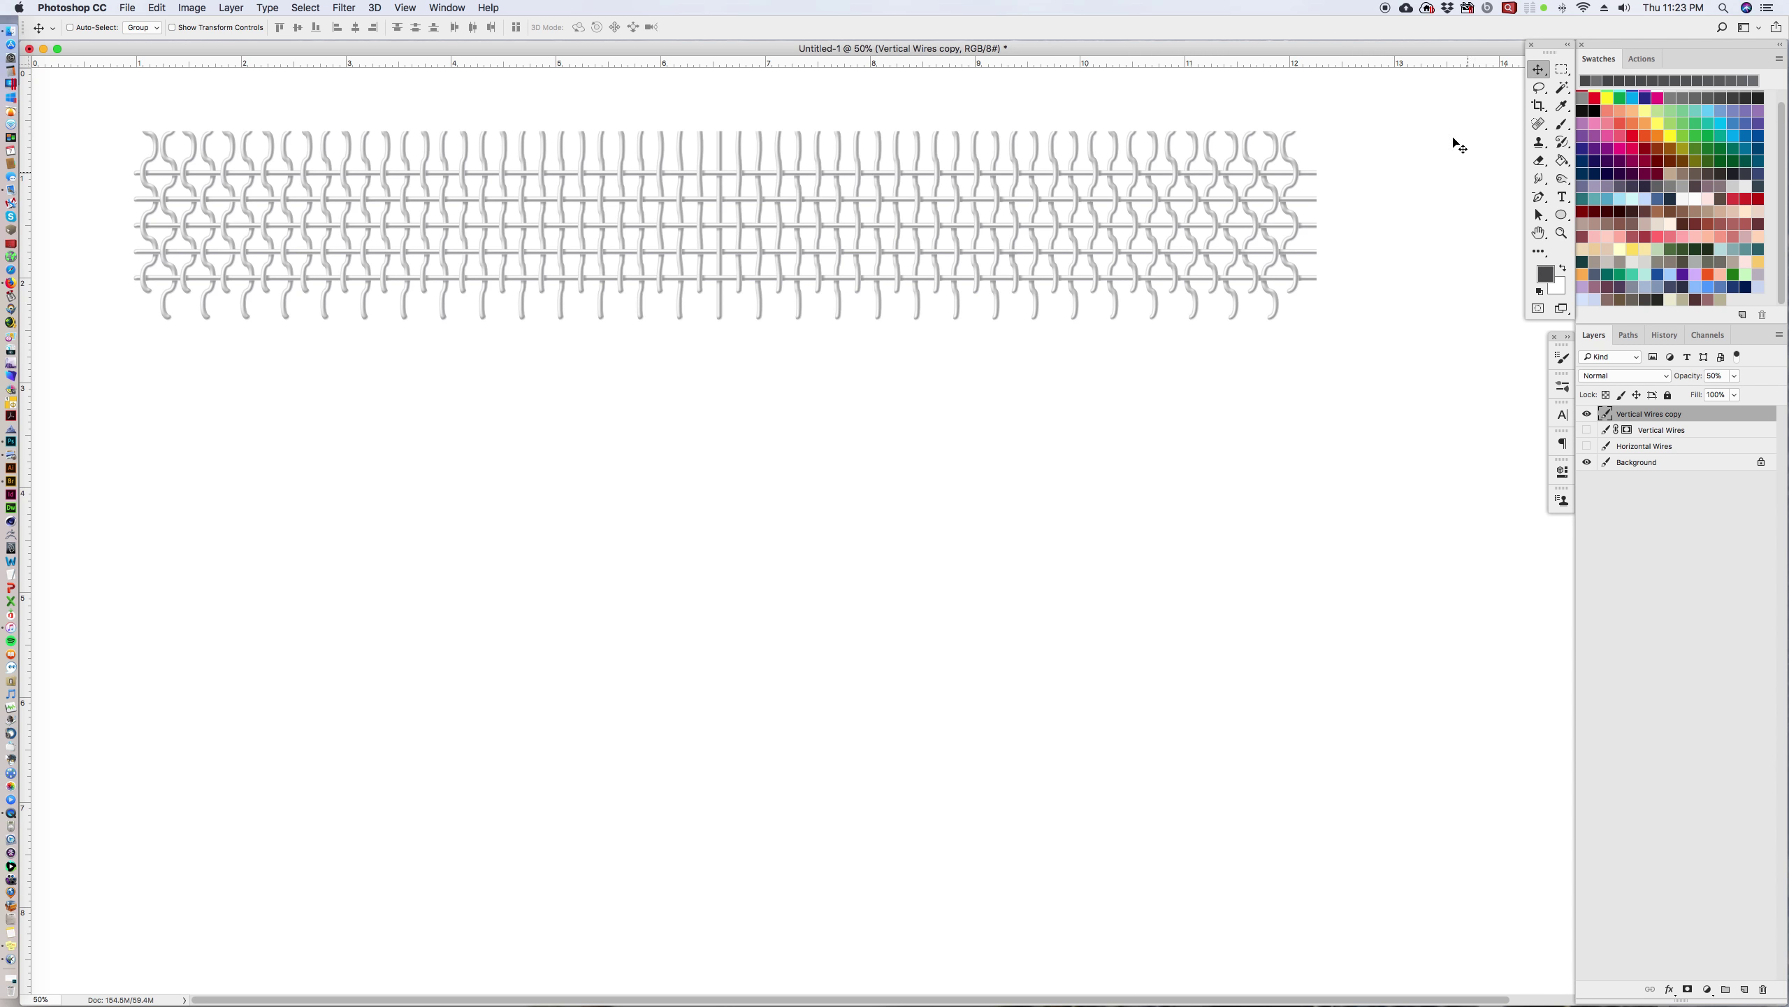
left_click(1541, 70)
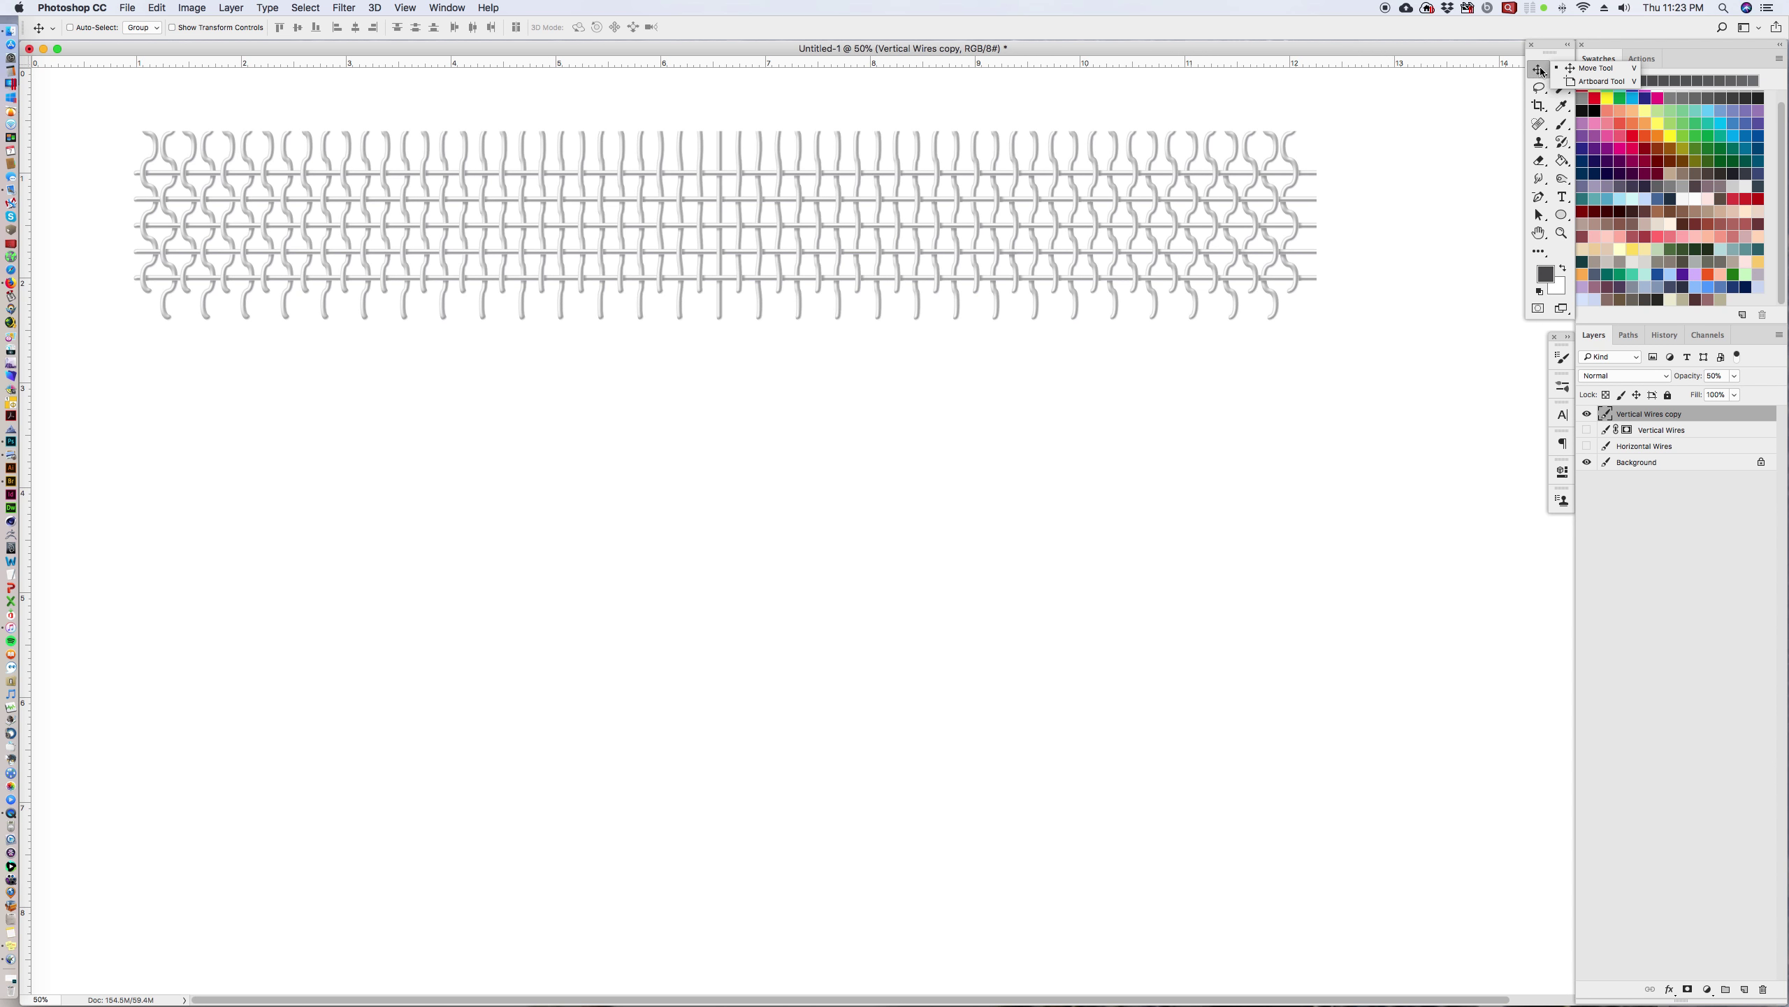
left_click(1541, 70)
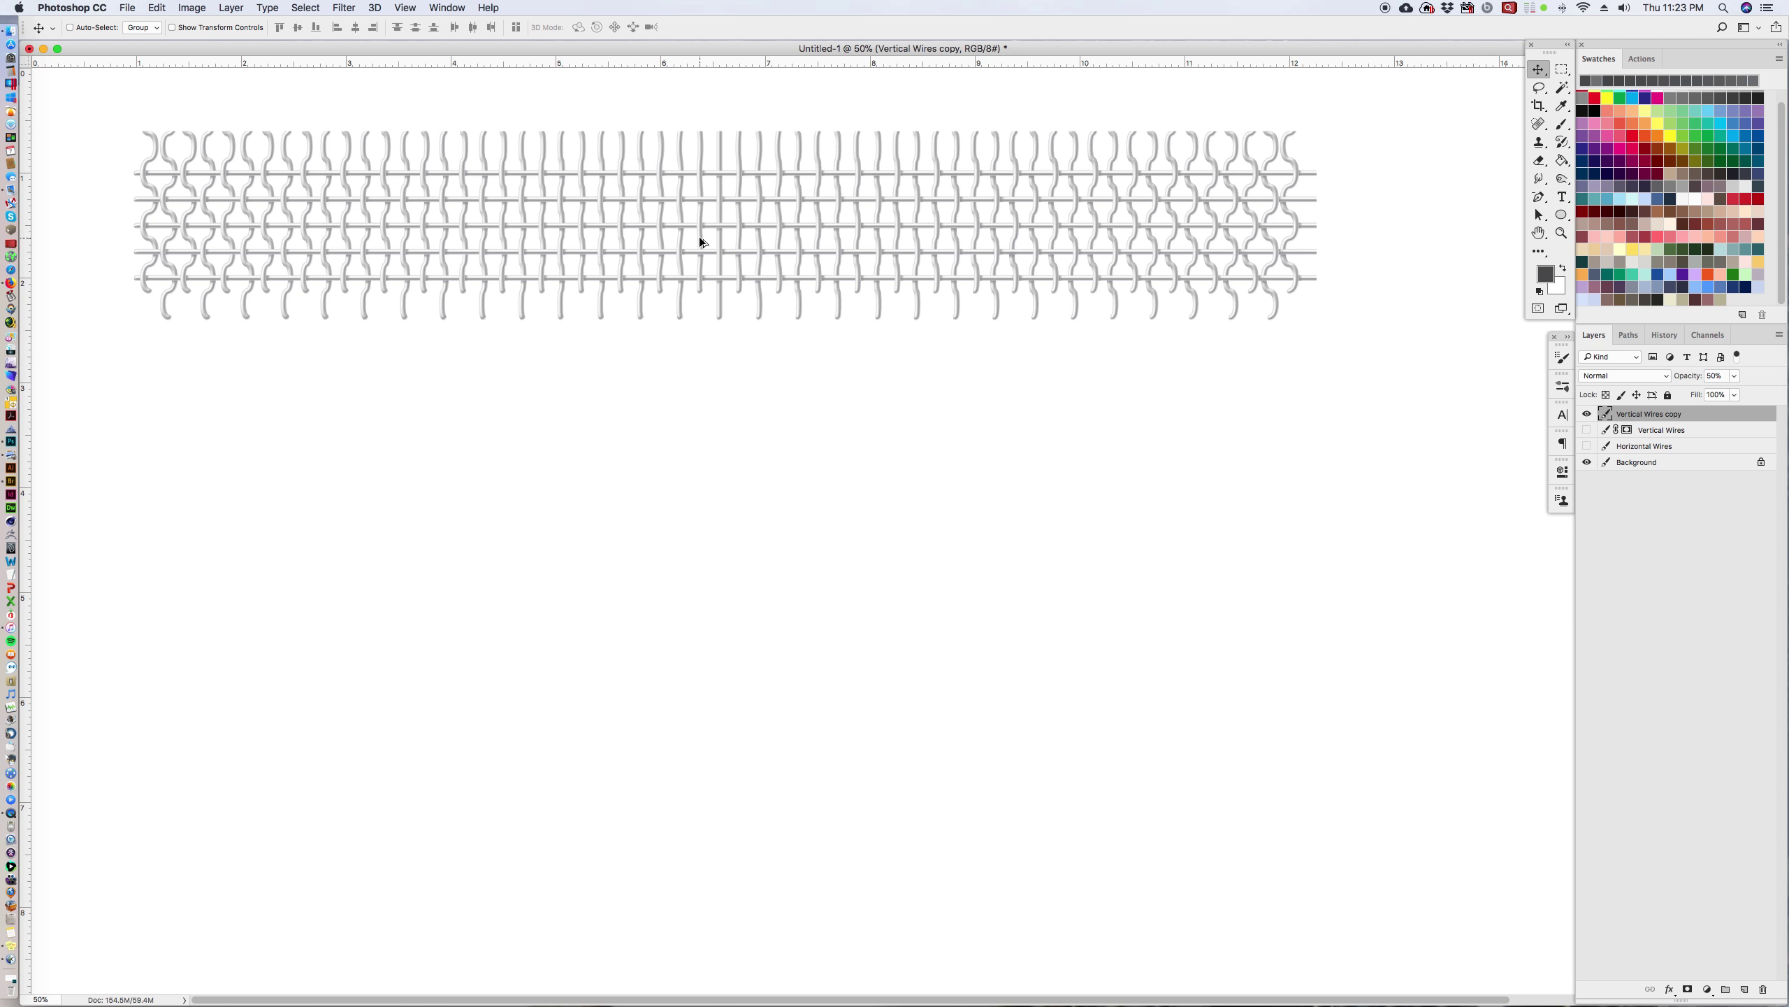
Step: Drag a copy of the mesh downward, align it with the original weave, and make it a new layer
left_click_drag(701, 241, 726, 393)
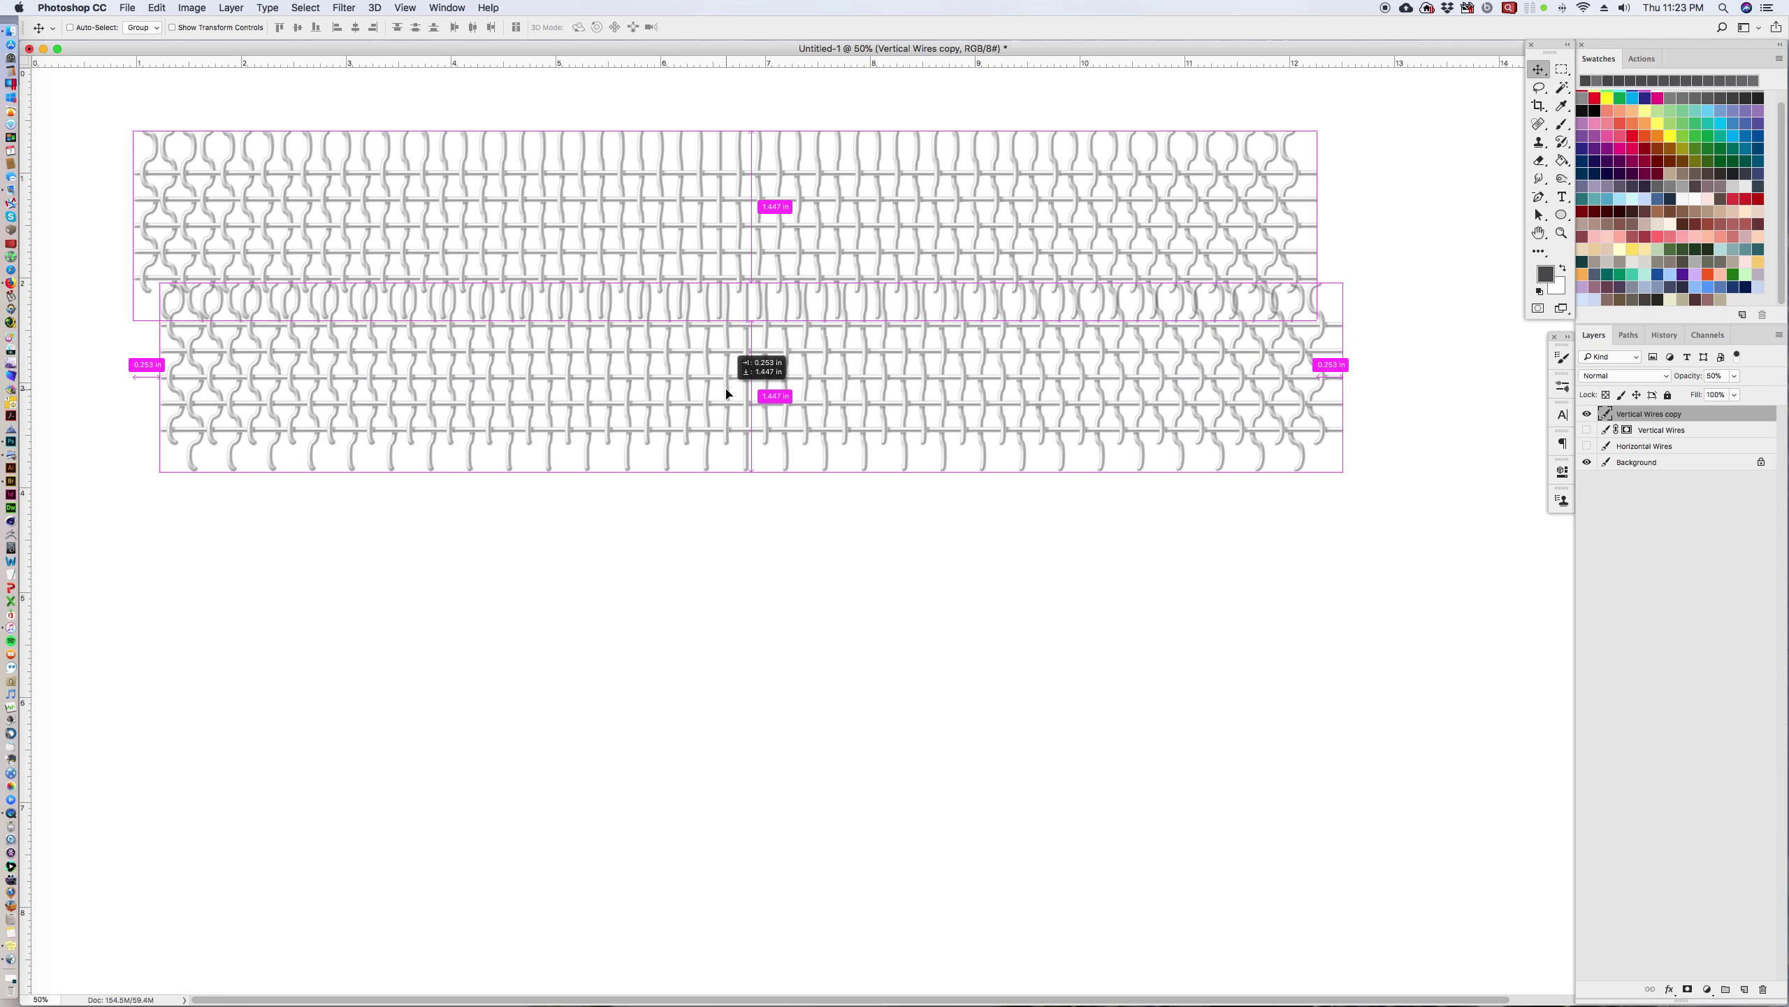
left_click_drag(729, 394, 698, 342)
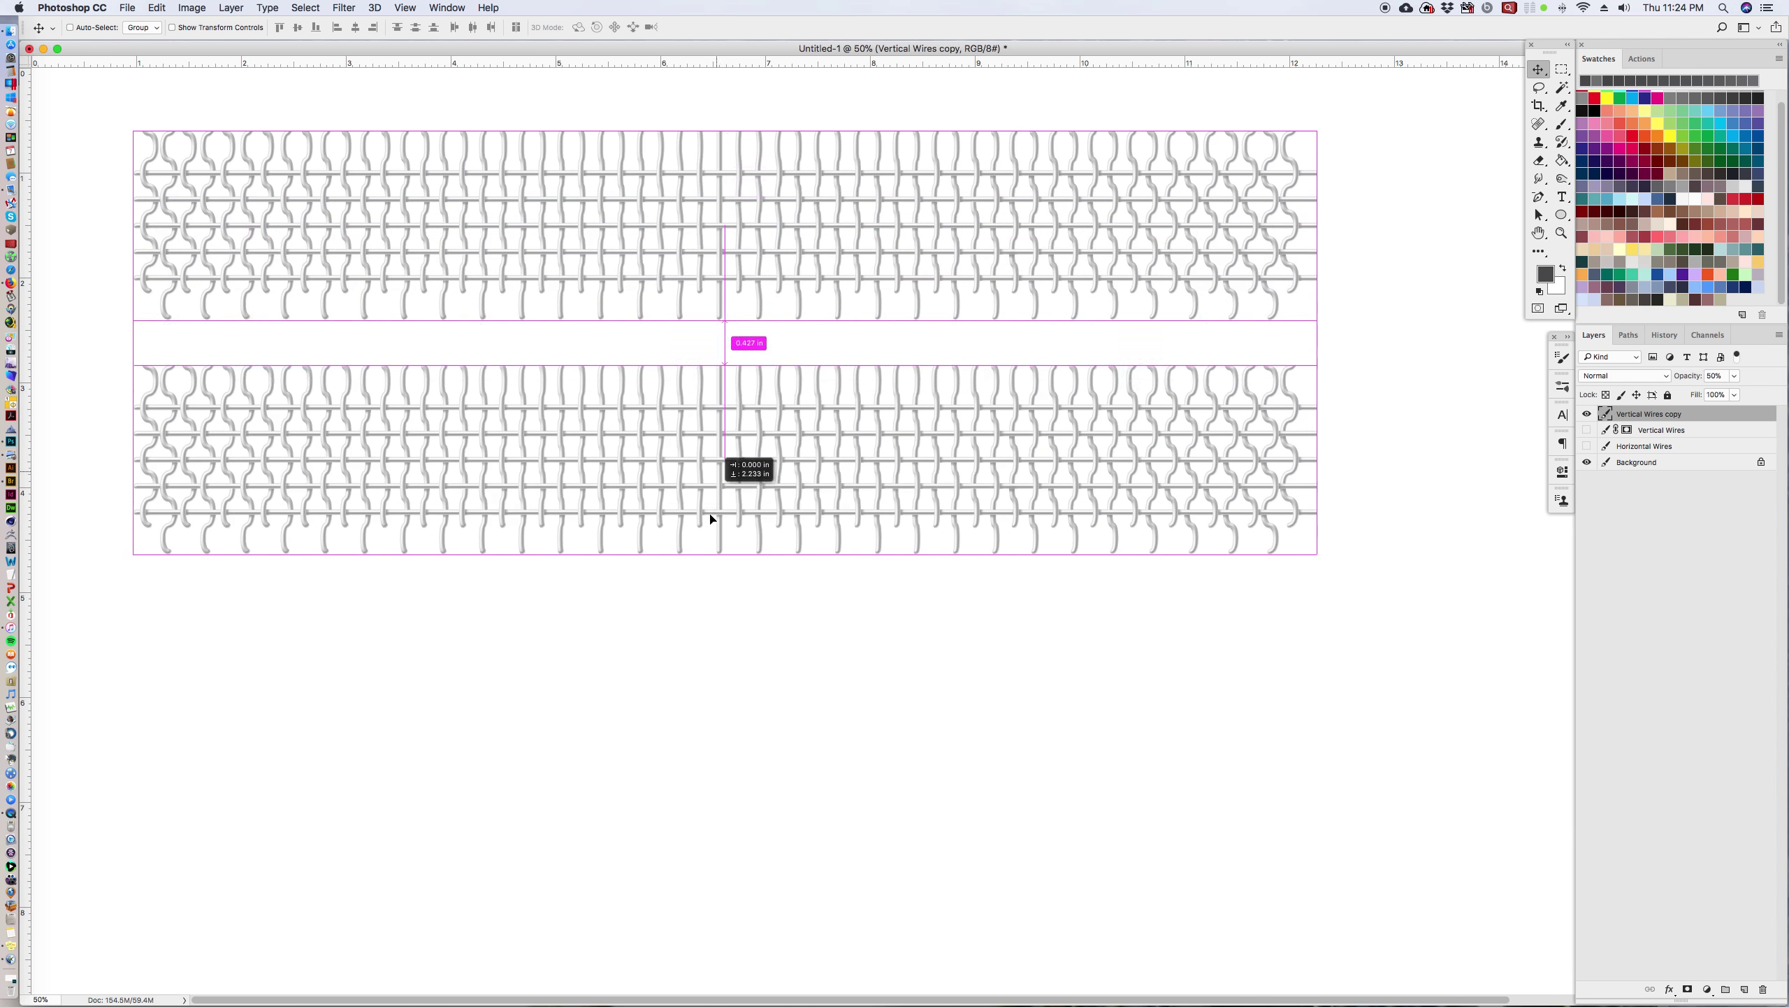
left_click_drag(710, 519, 767, 338)
key("super+j")
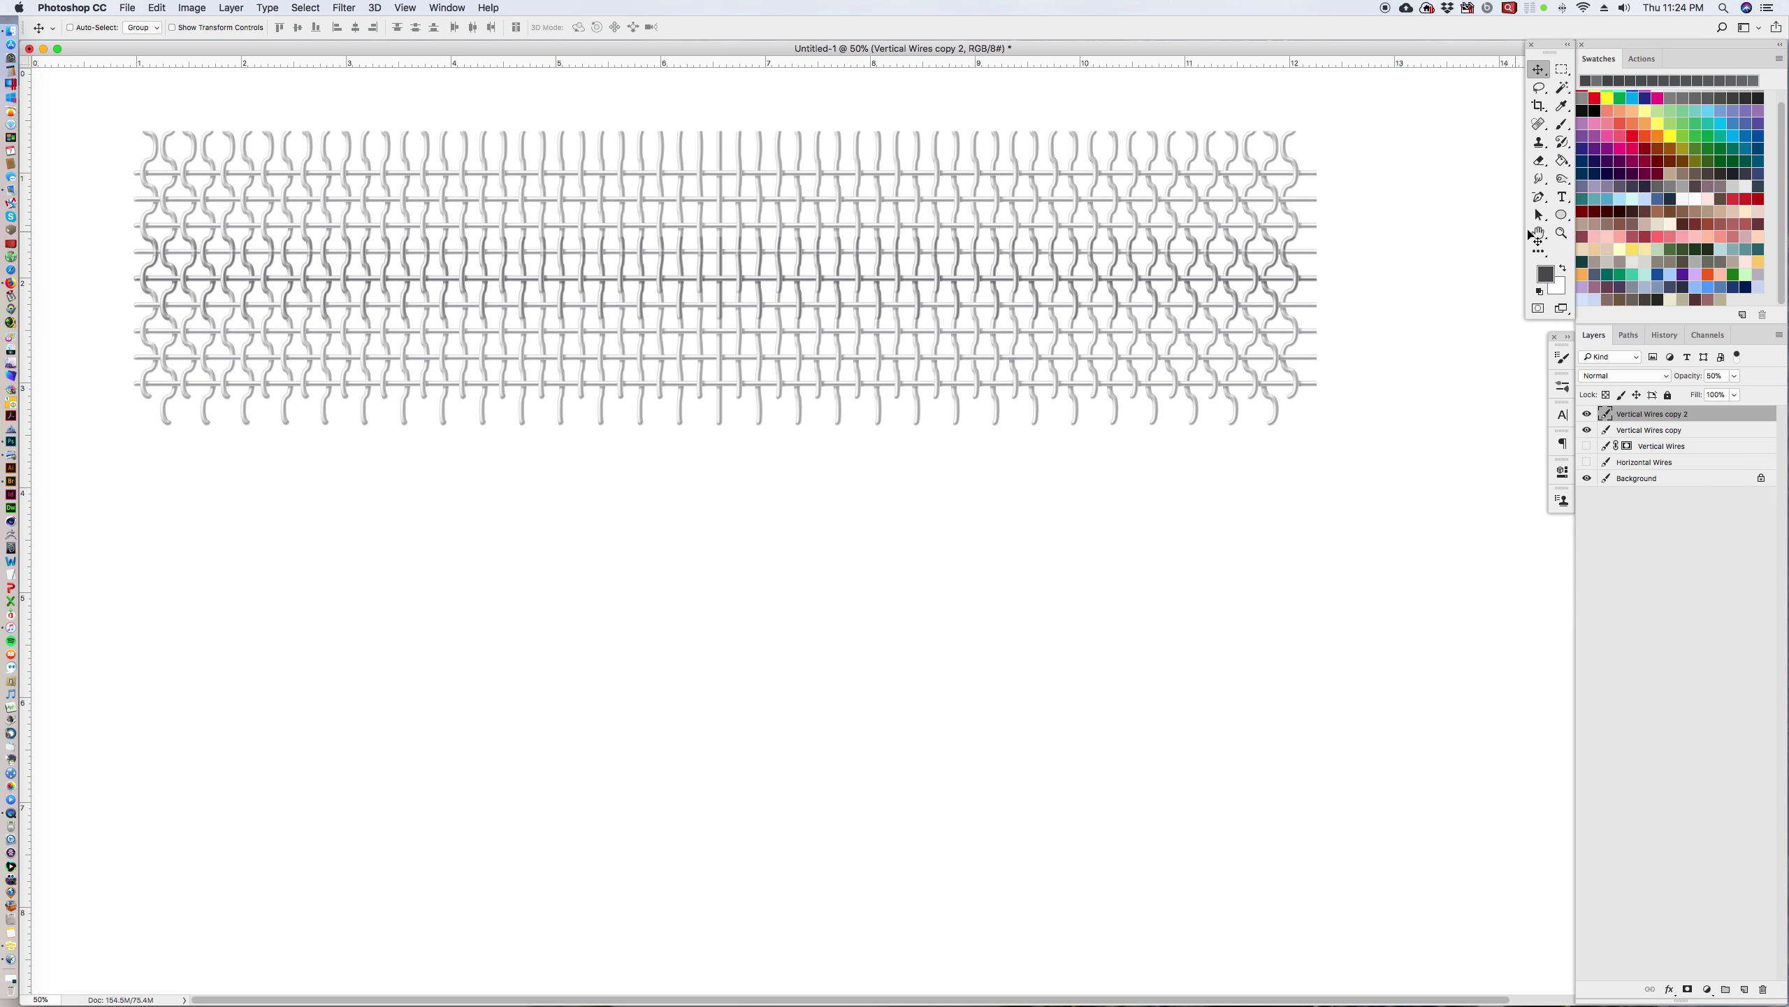
Step: Zoom in to 200% to check the overlapping weave, then return to the Move tool
left_click(1562, 234)
left_click(282, 278)
left_click(373, 337)
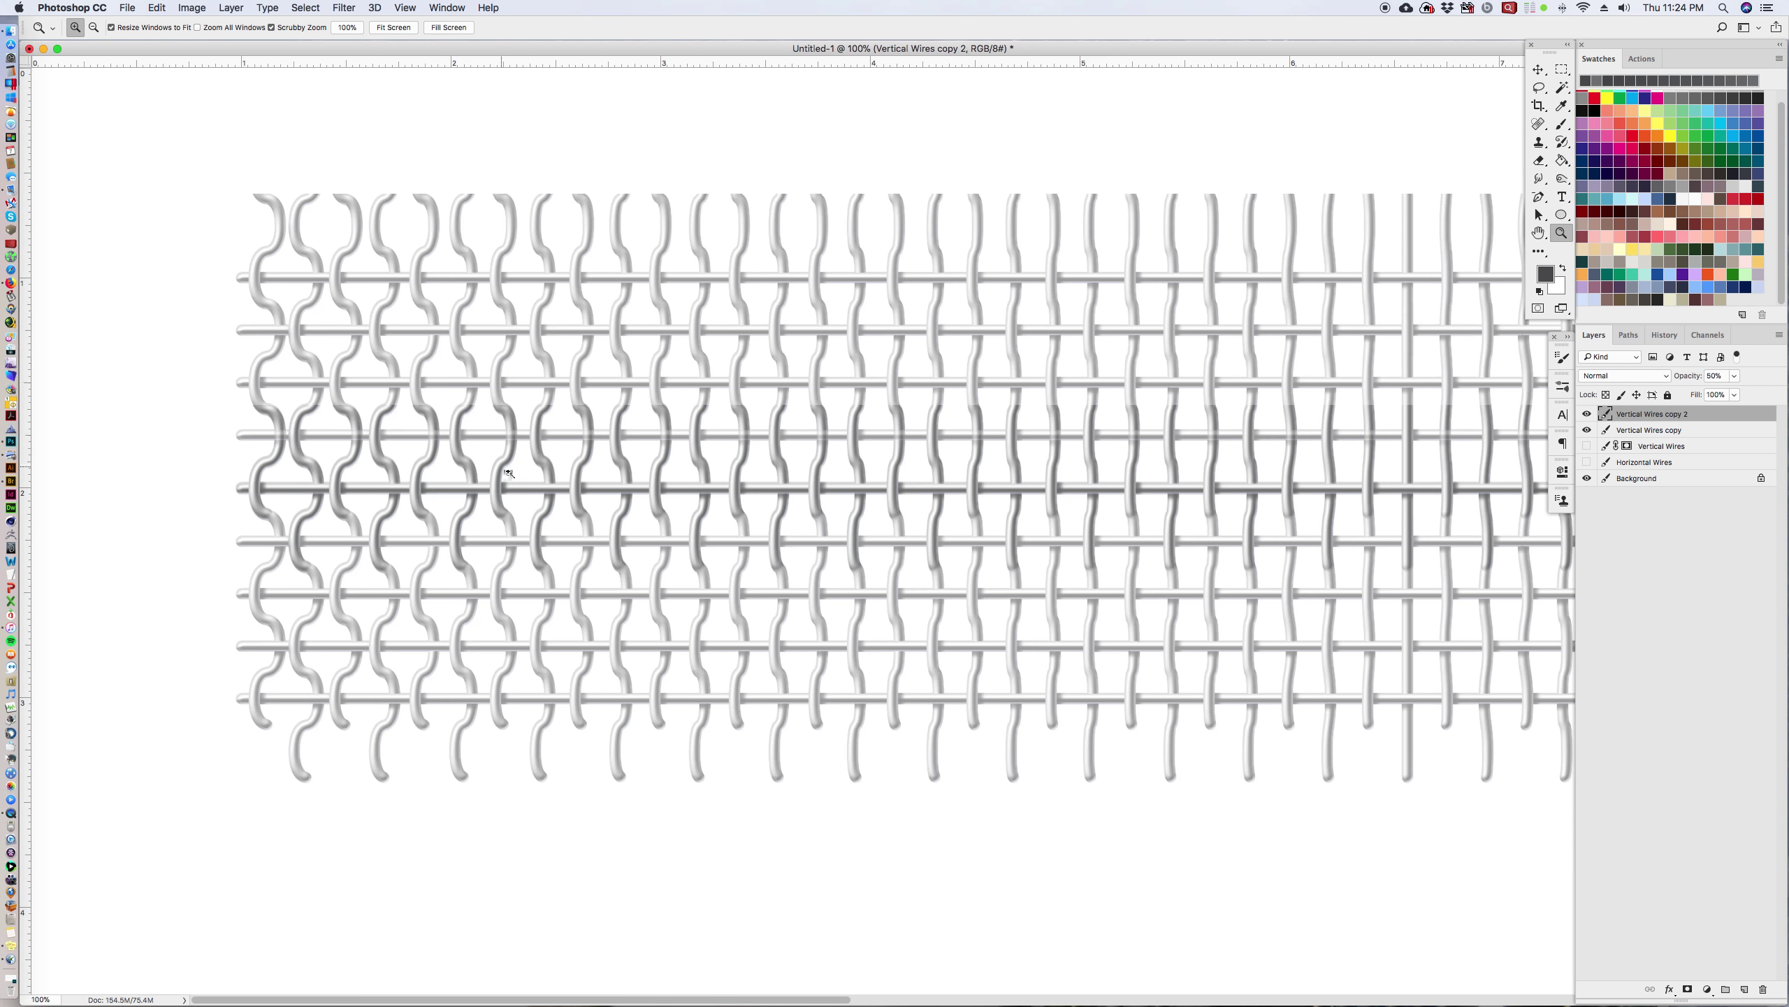
left_click(556, 494)
left_click(1539, 70)
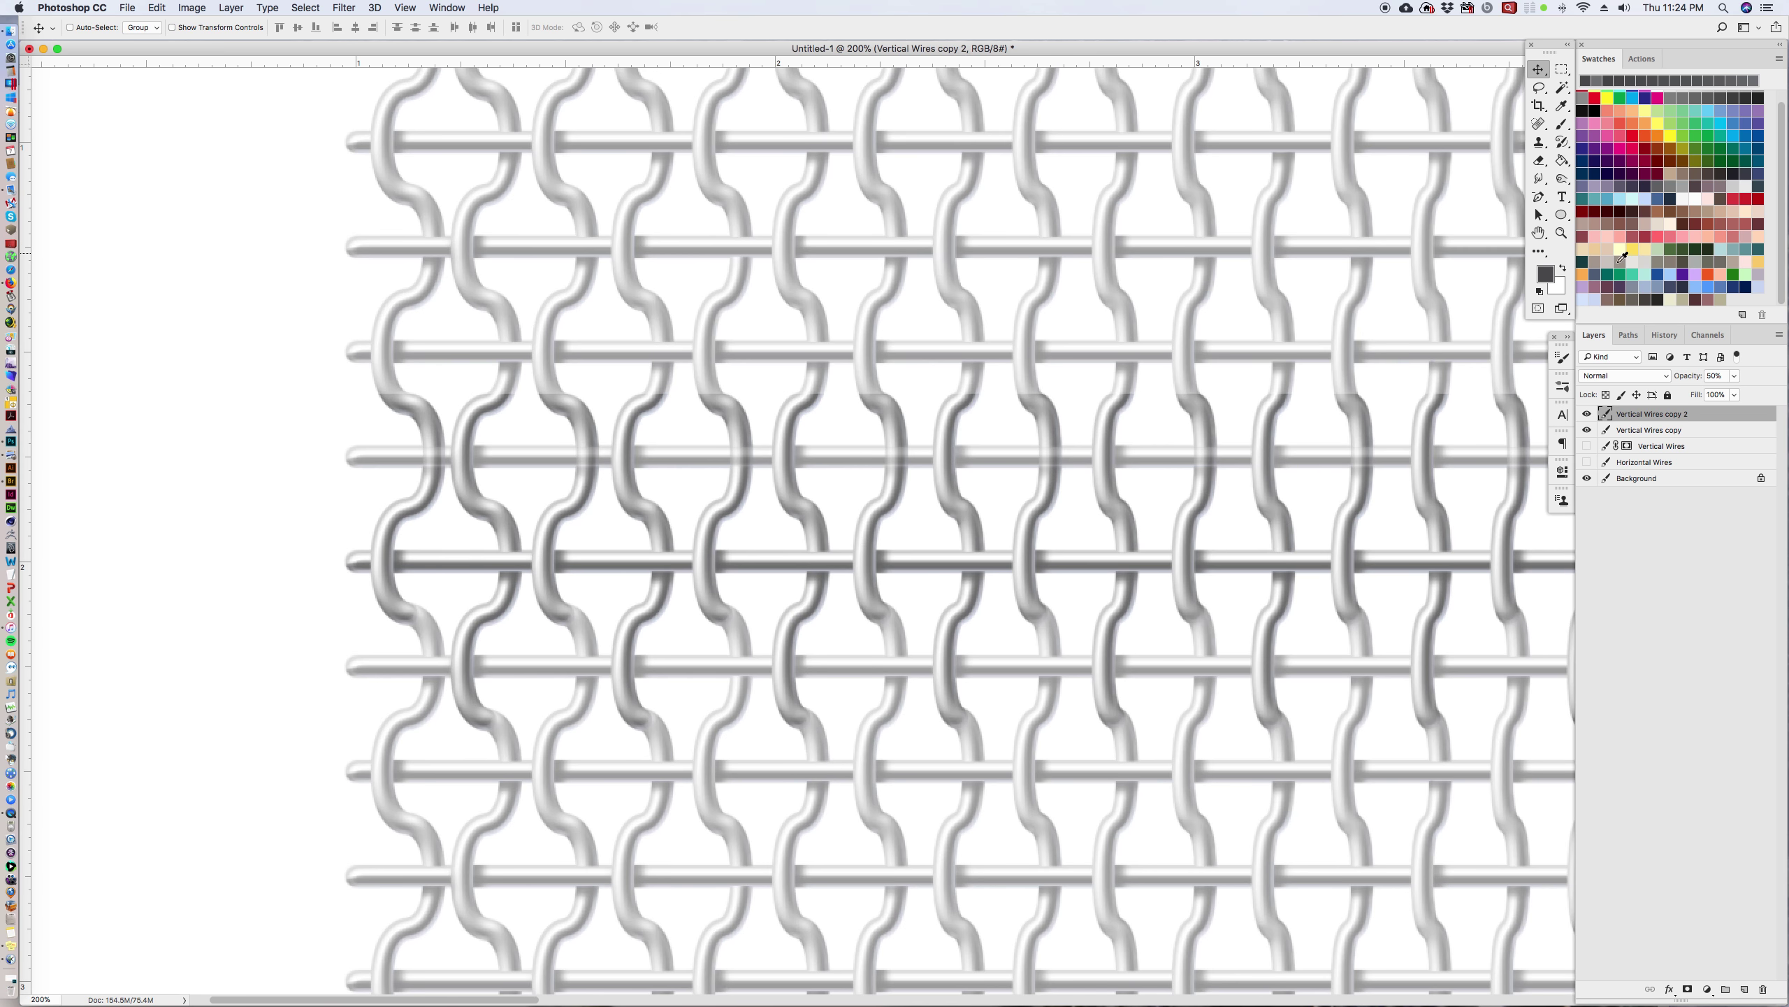
Step: Zoom out to 50% and raise Vertical Wires copy 2 to 100% opacity
key("z")
left_click(1148, 447, "alt")
left_click(1240, 404, "alt")
left_click(1303, 349, "alt")
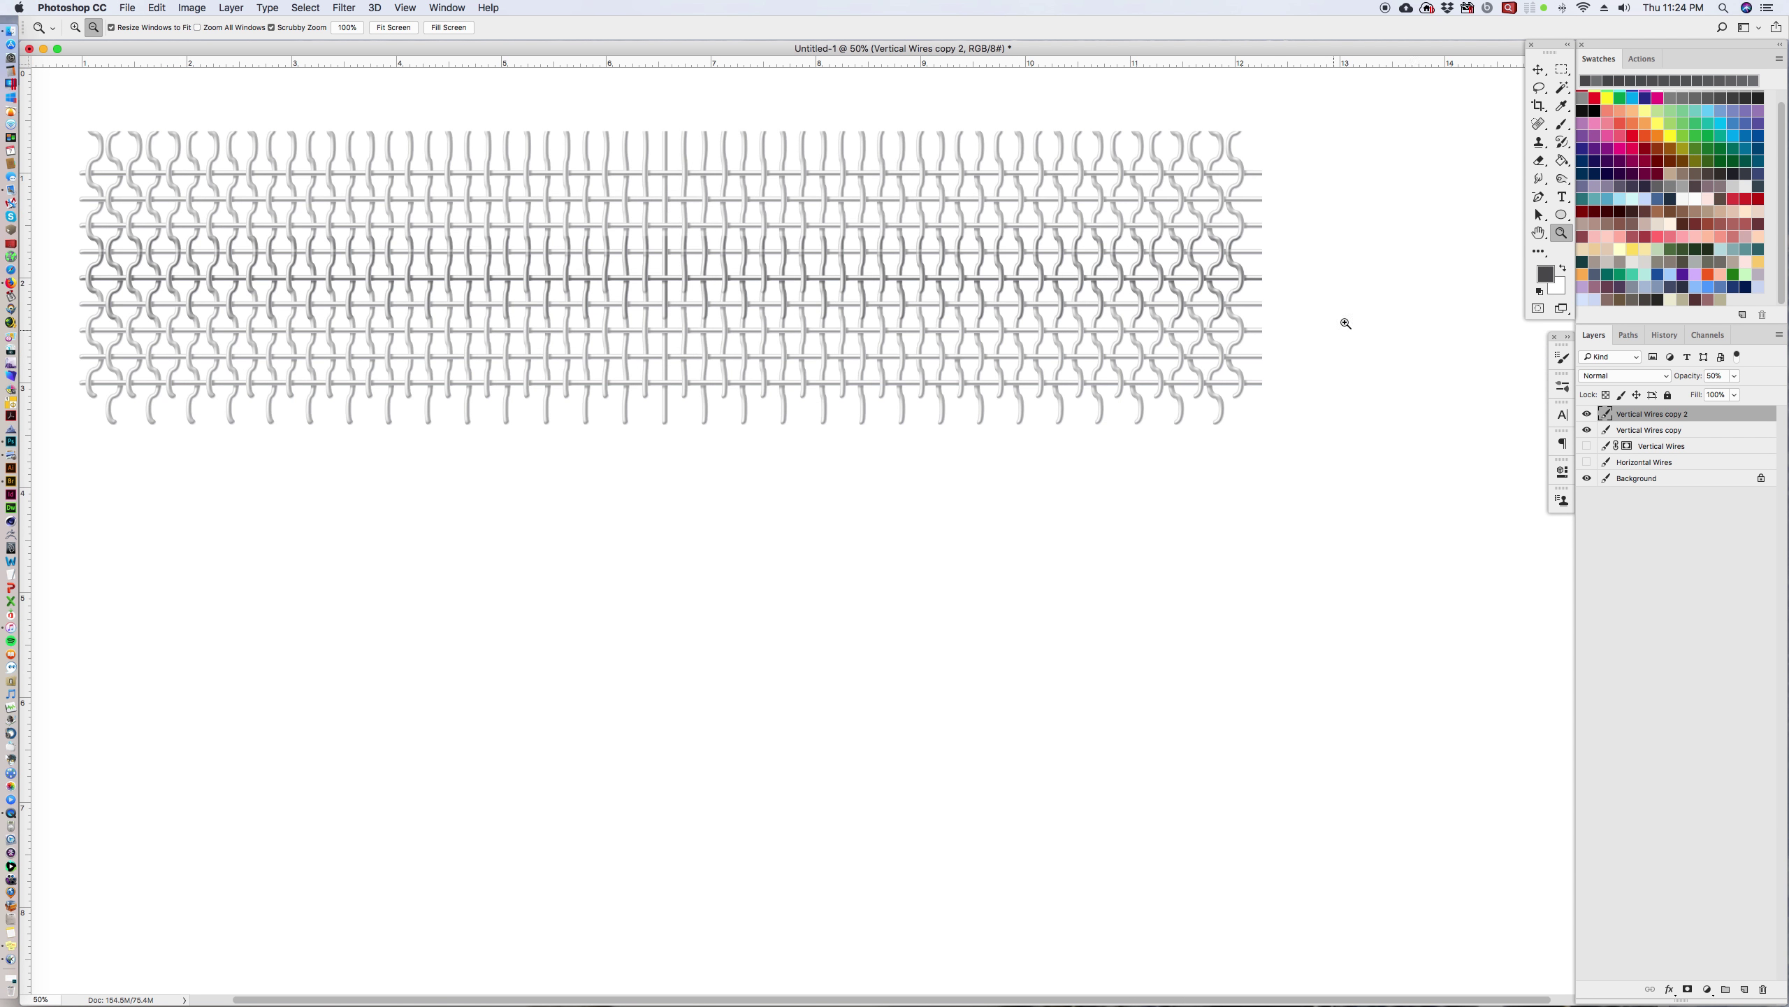
left_click(1734, 375)
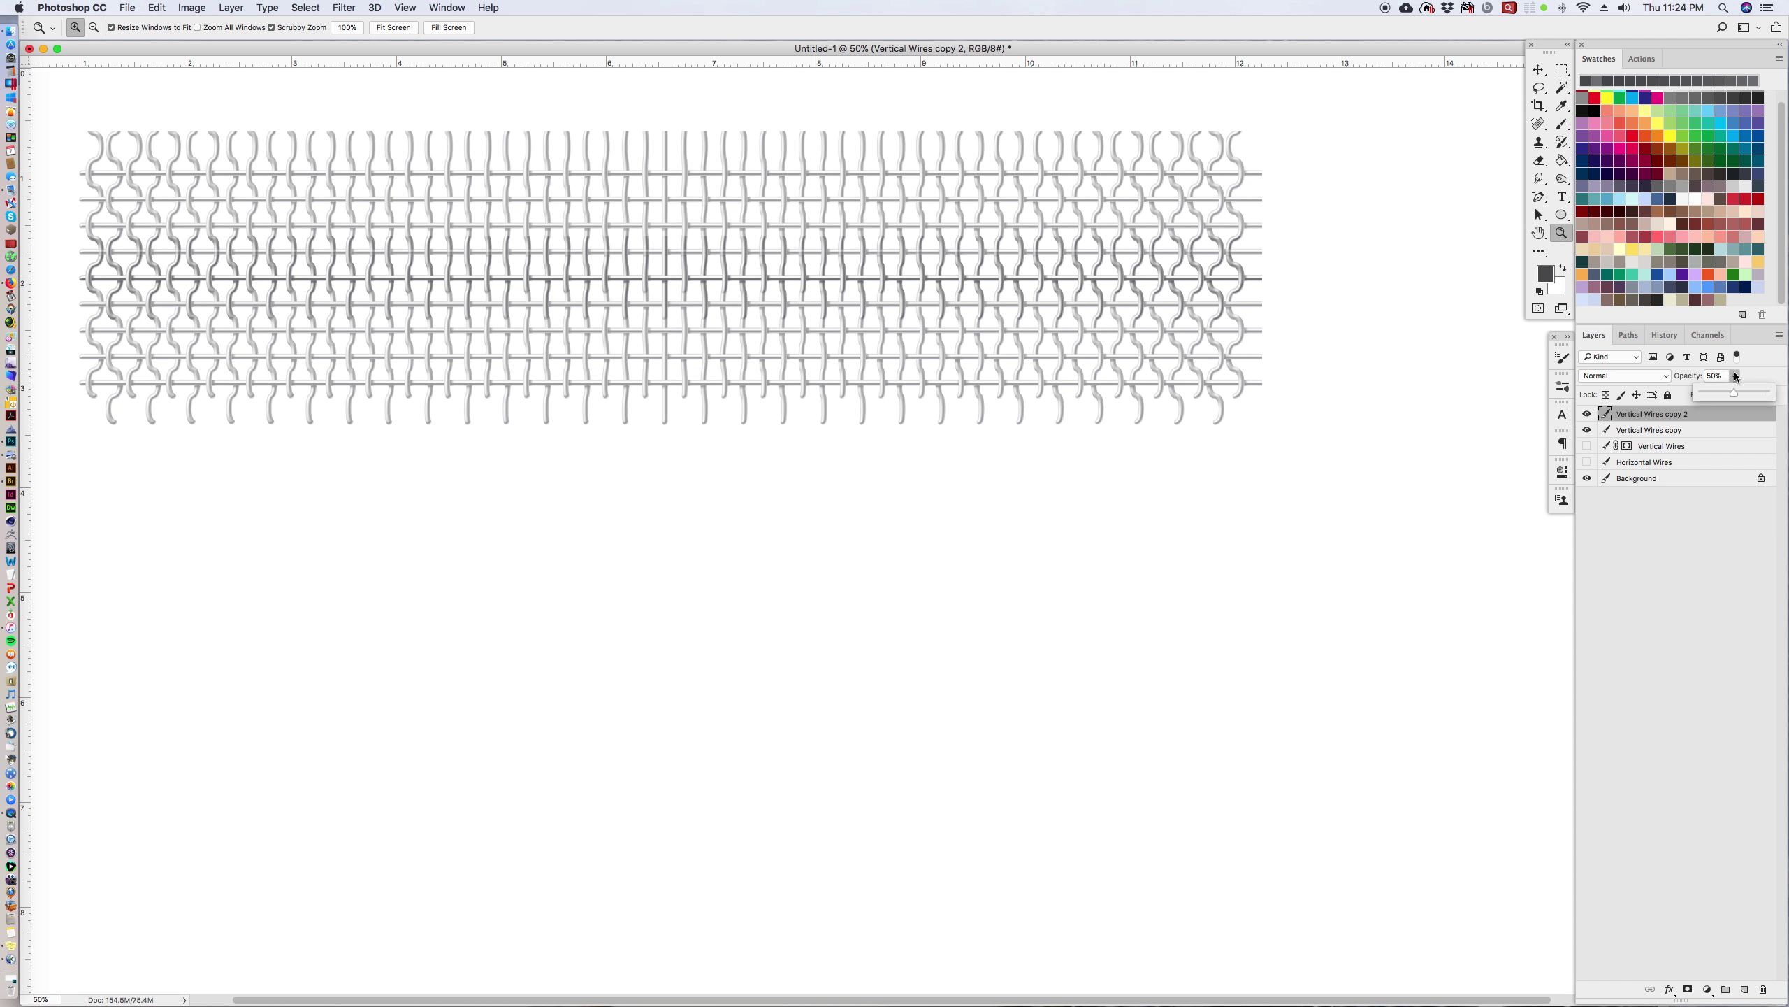
left_click_drag(1734, 396, 1767, 395)
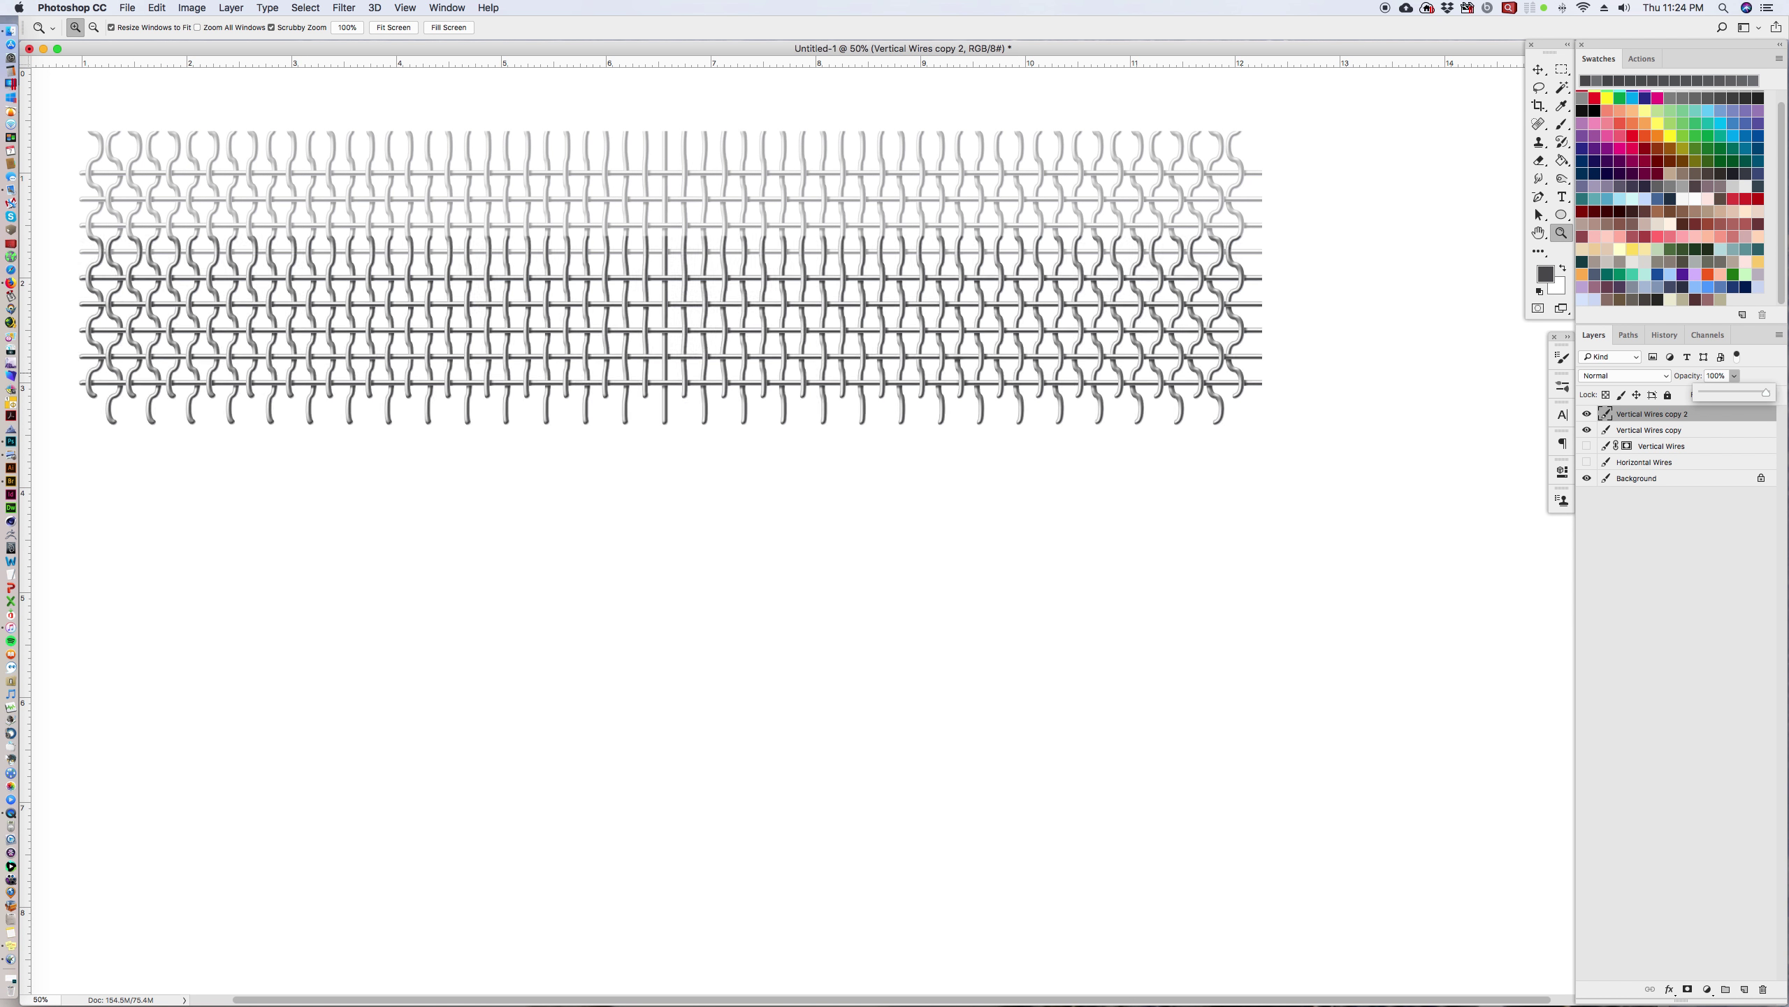
Step: Set Vertical Wires copy to 100% opacity and hide it, then make Vertical Wires copy 2 active with the Eraser
left_click(1670, 437)
left_click(1734, 375)
left_click(1734, 375)
left_click(1734, 376)
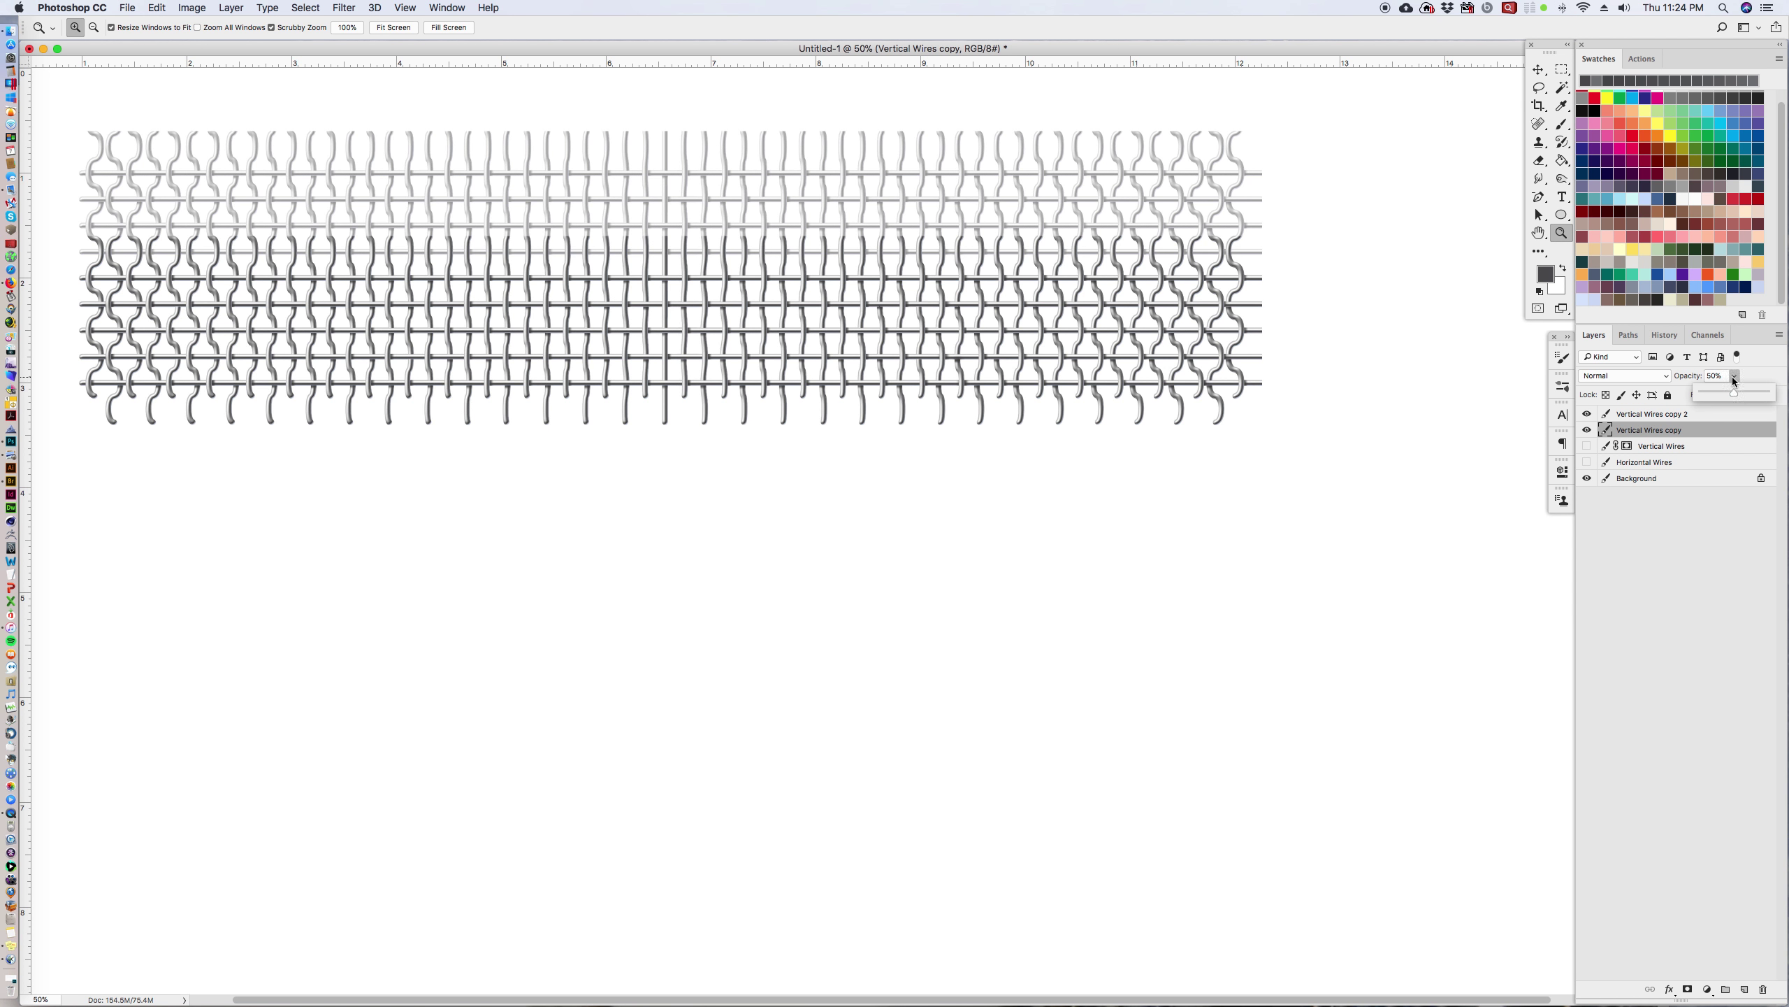
left_click_drag(1735, 393, 1767, 393)
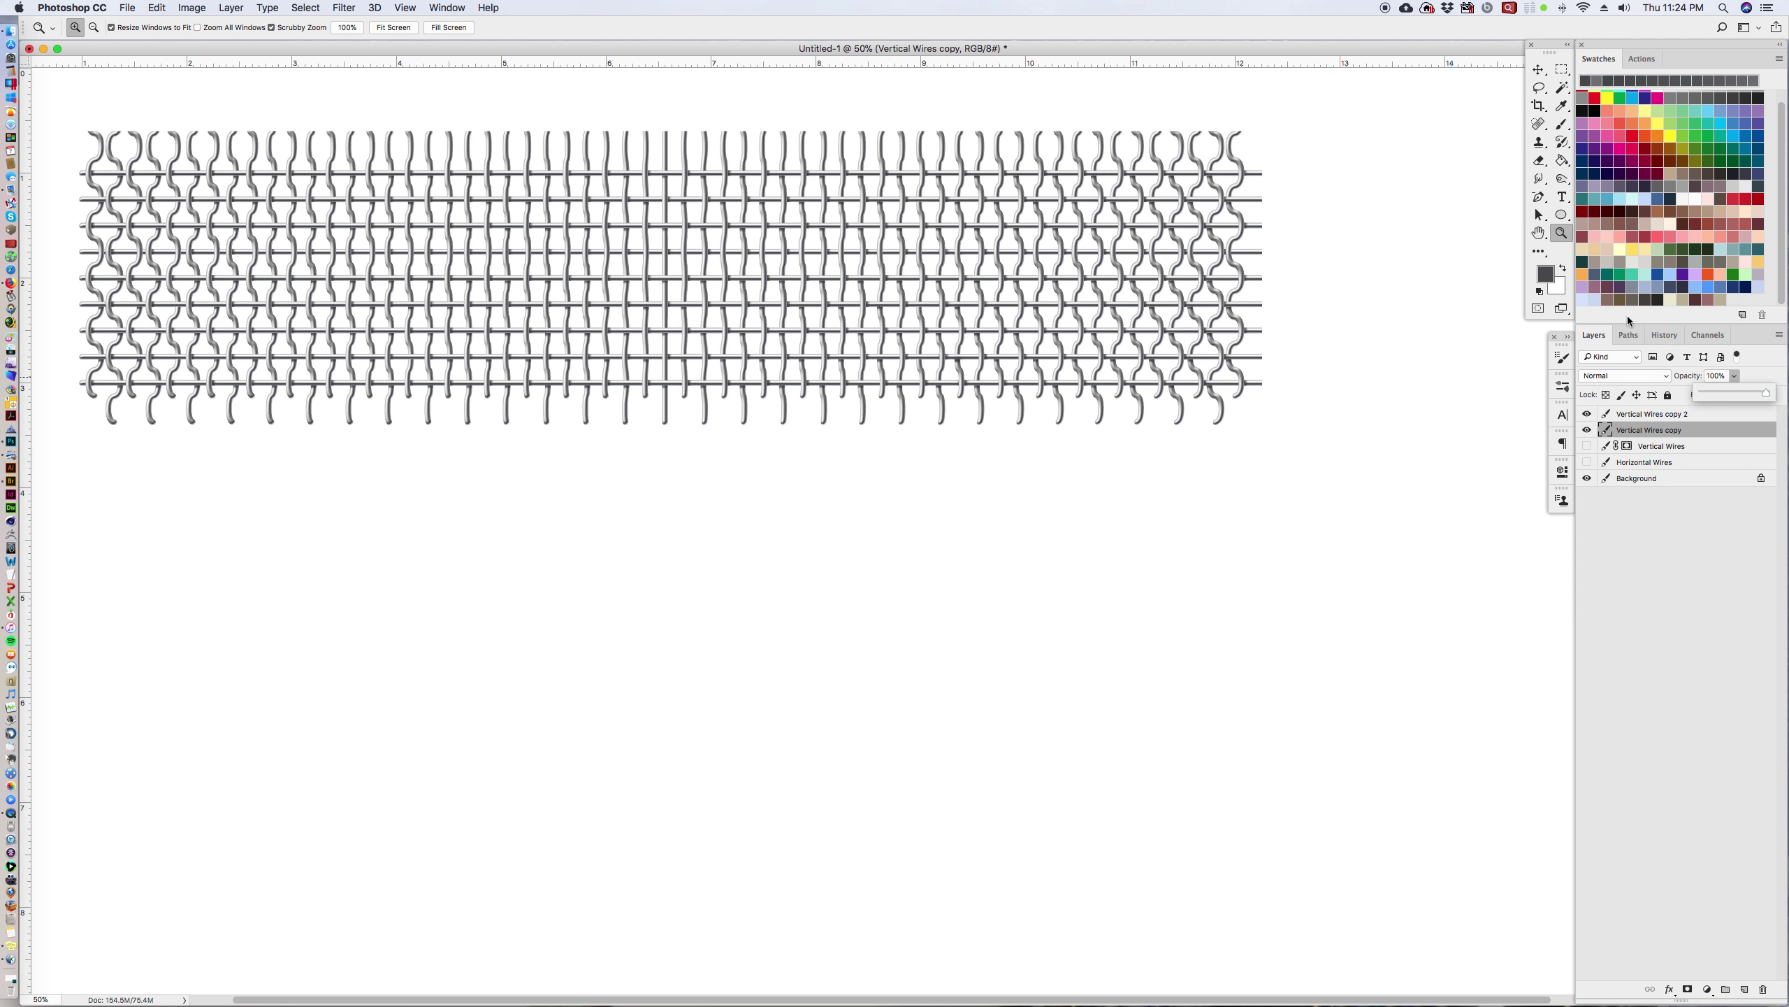
left_click(1588, 431)
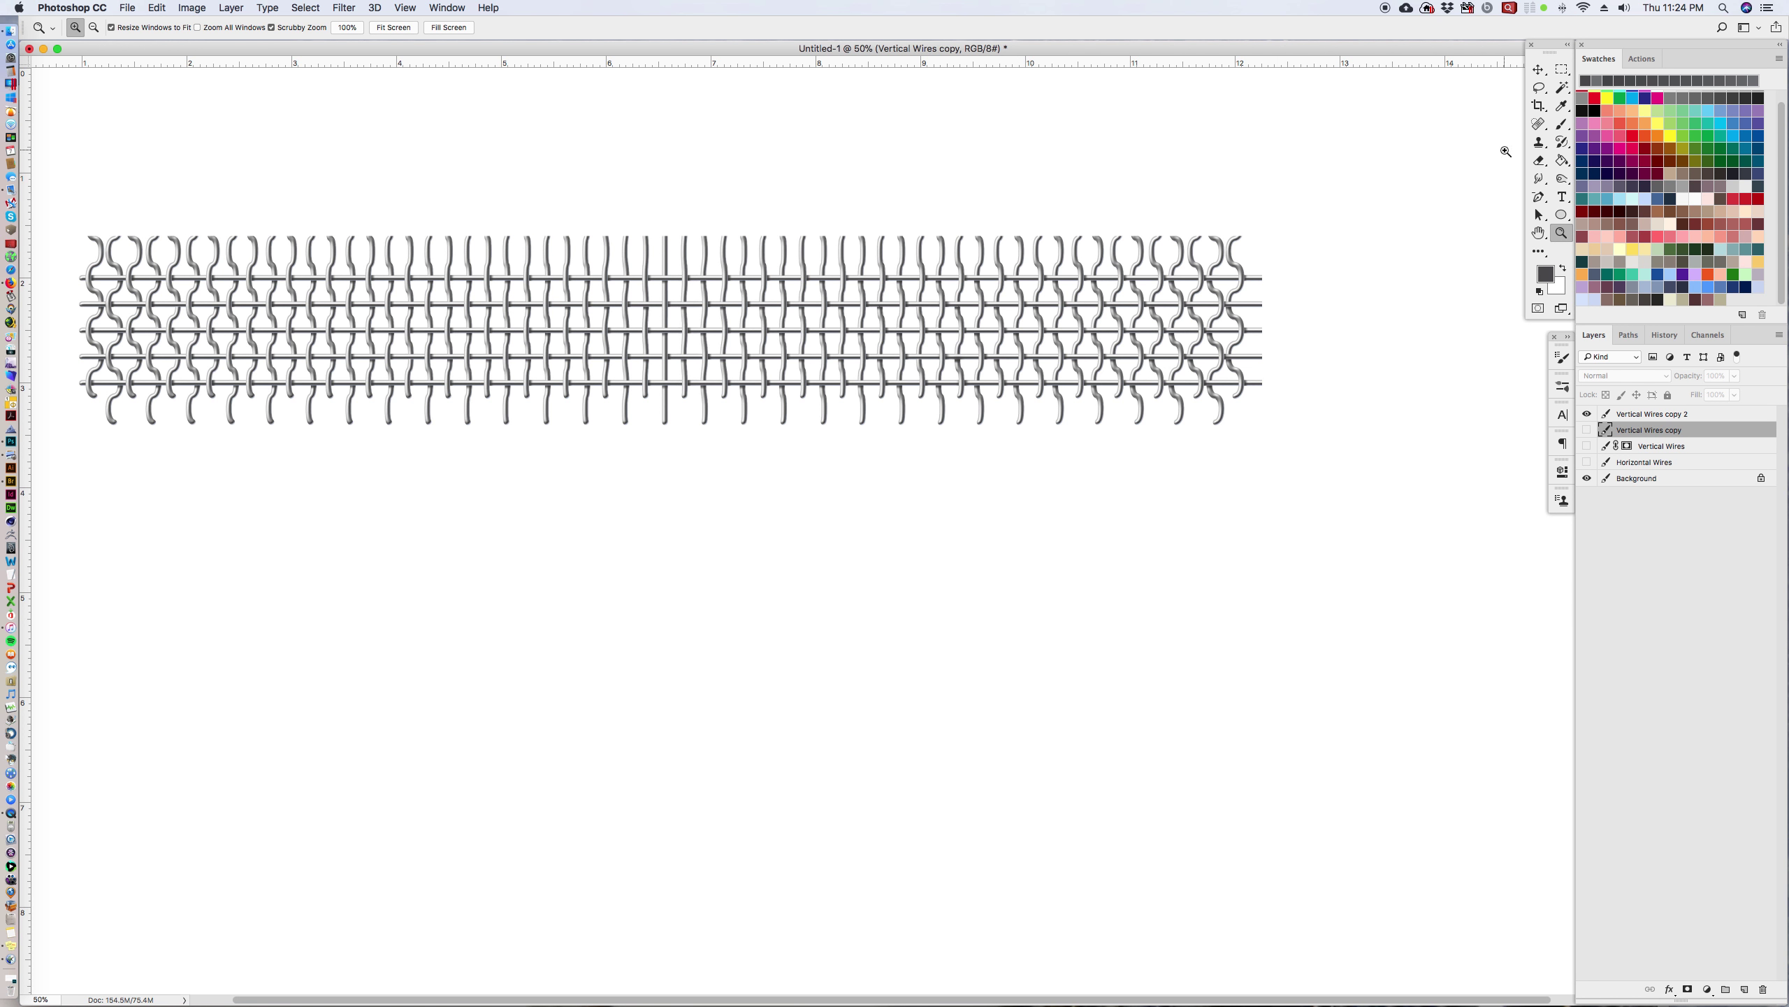
left_click(1539, 162)
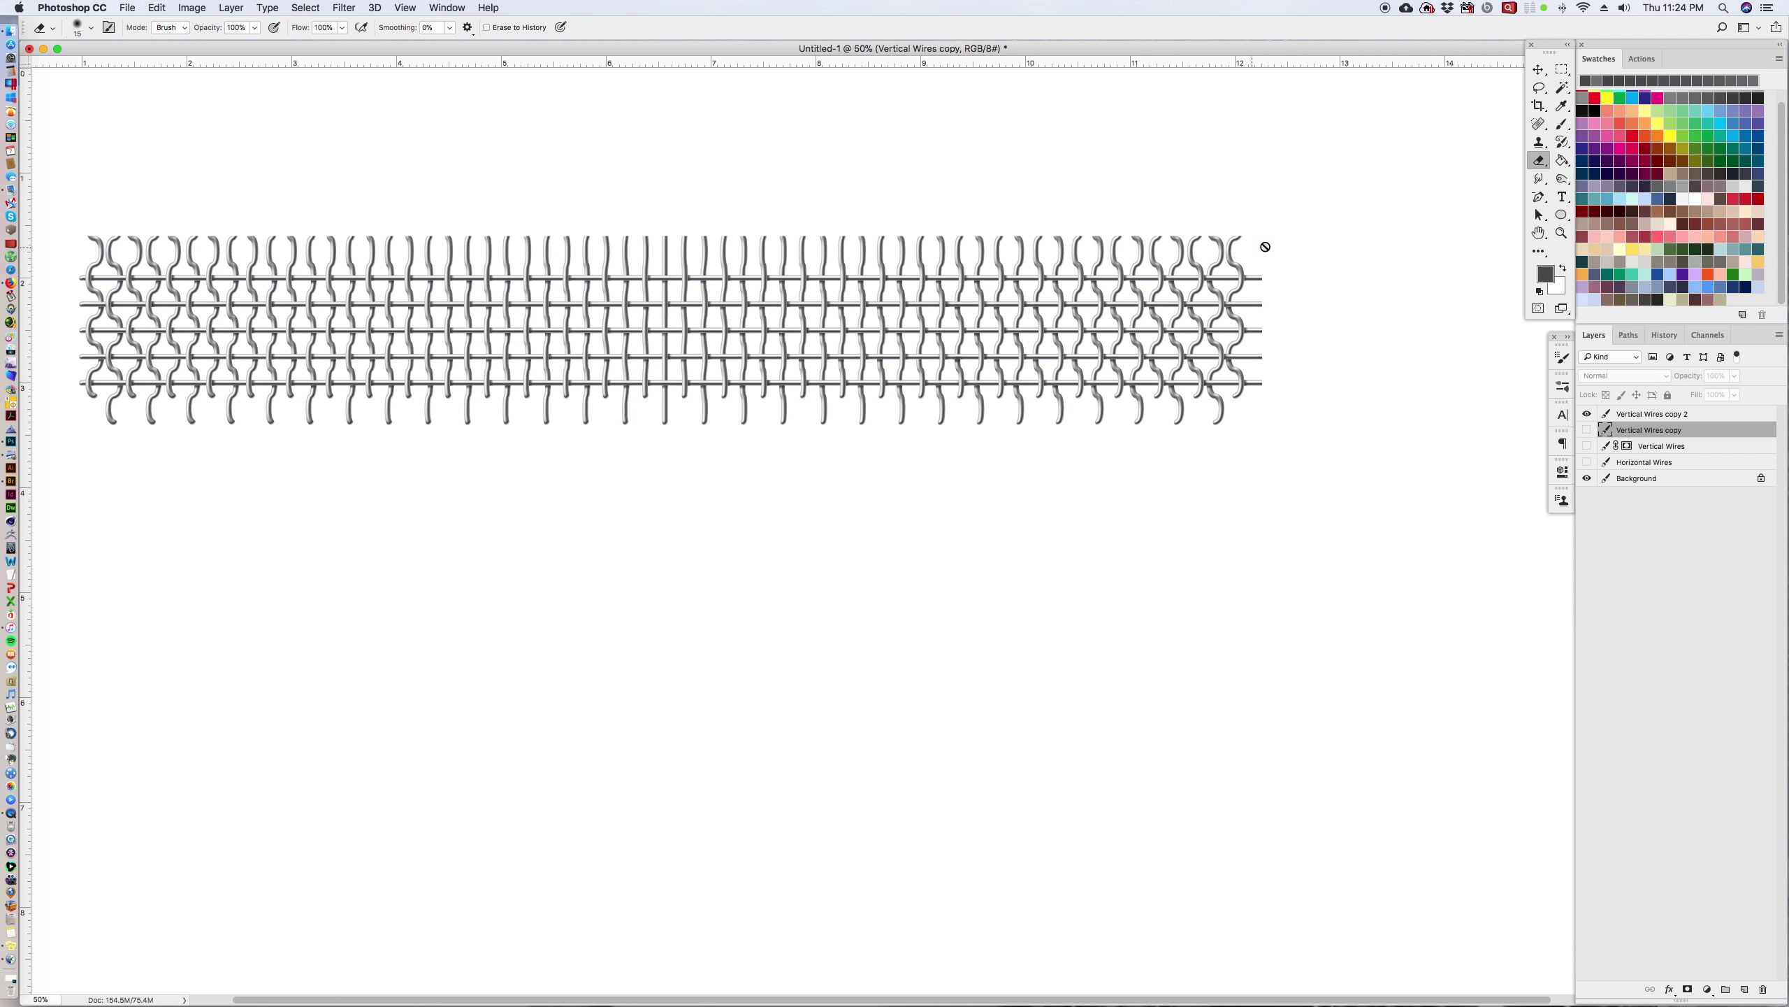
key("alt+bracketright")
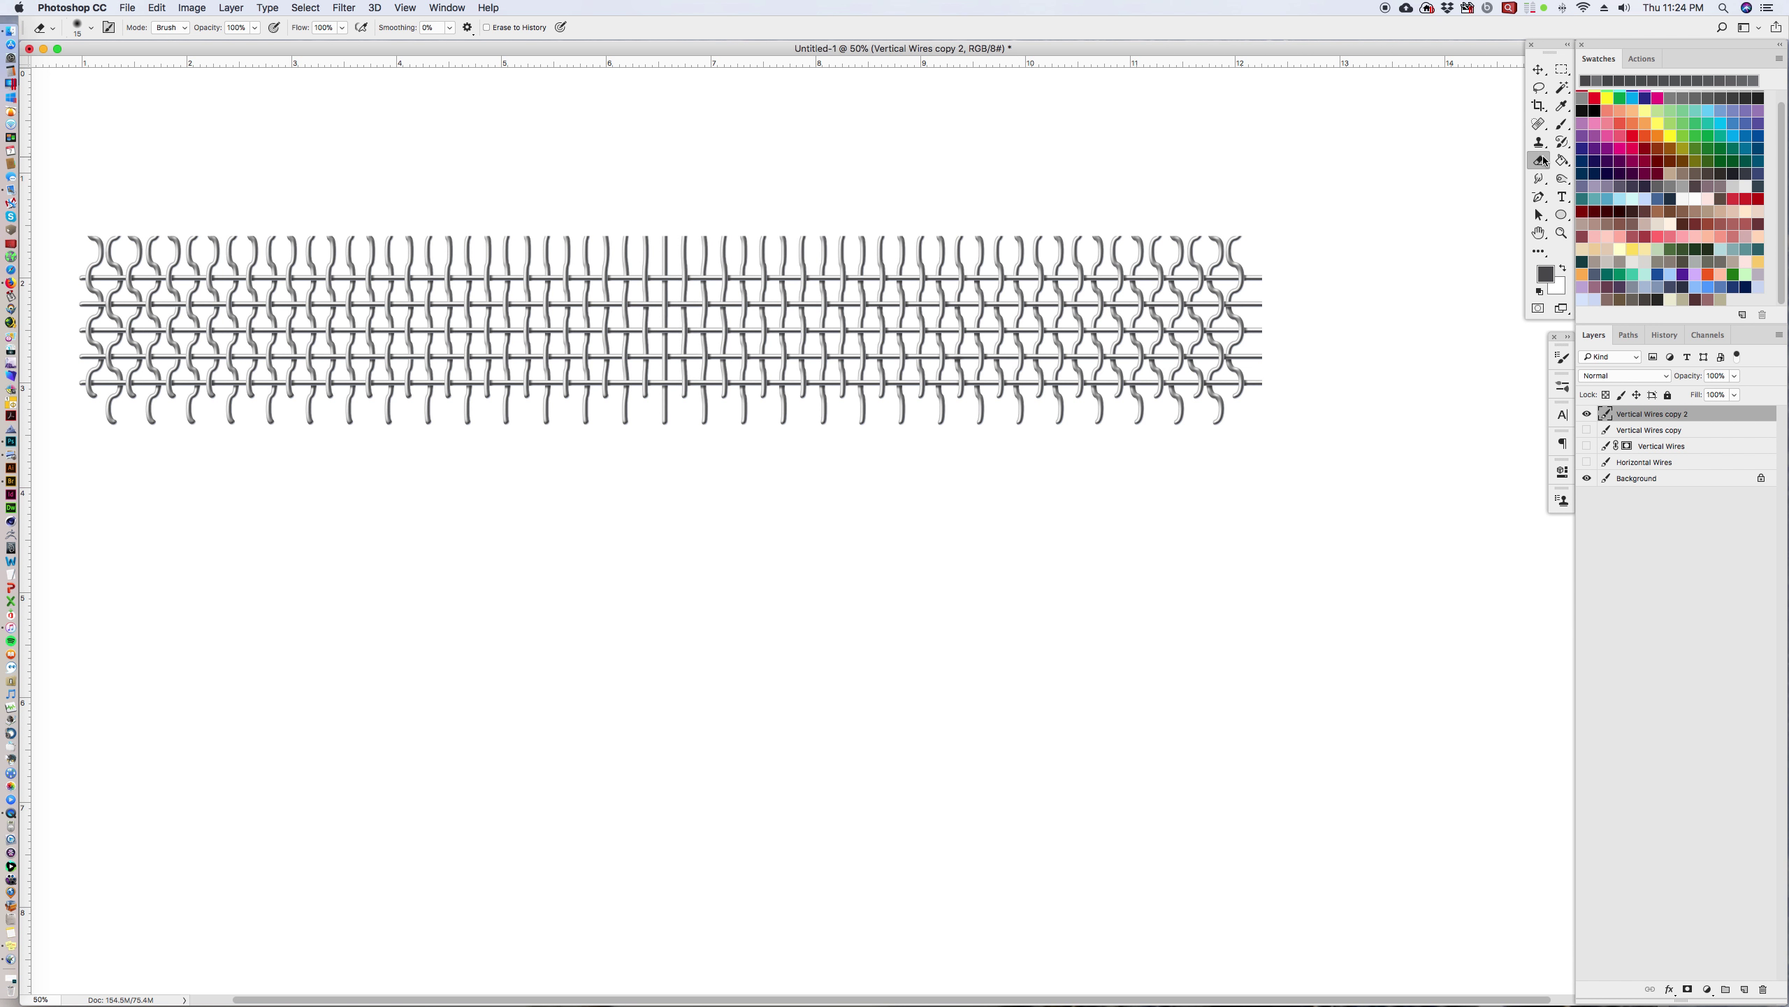
Step: Pick the 100 px Soft/Transfer eraser preset and uncheck Transfer in Brush Settings
left_click(1563, 386)
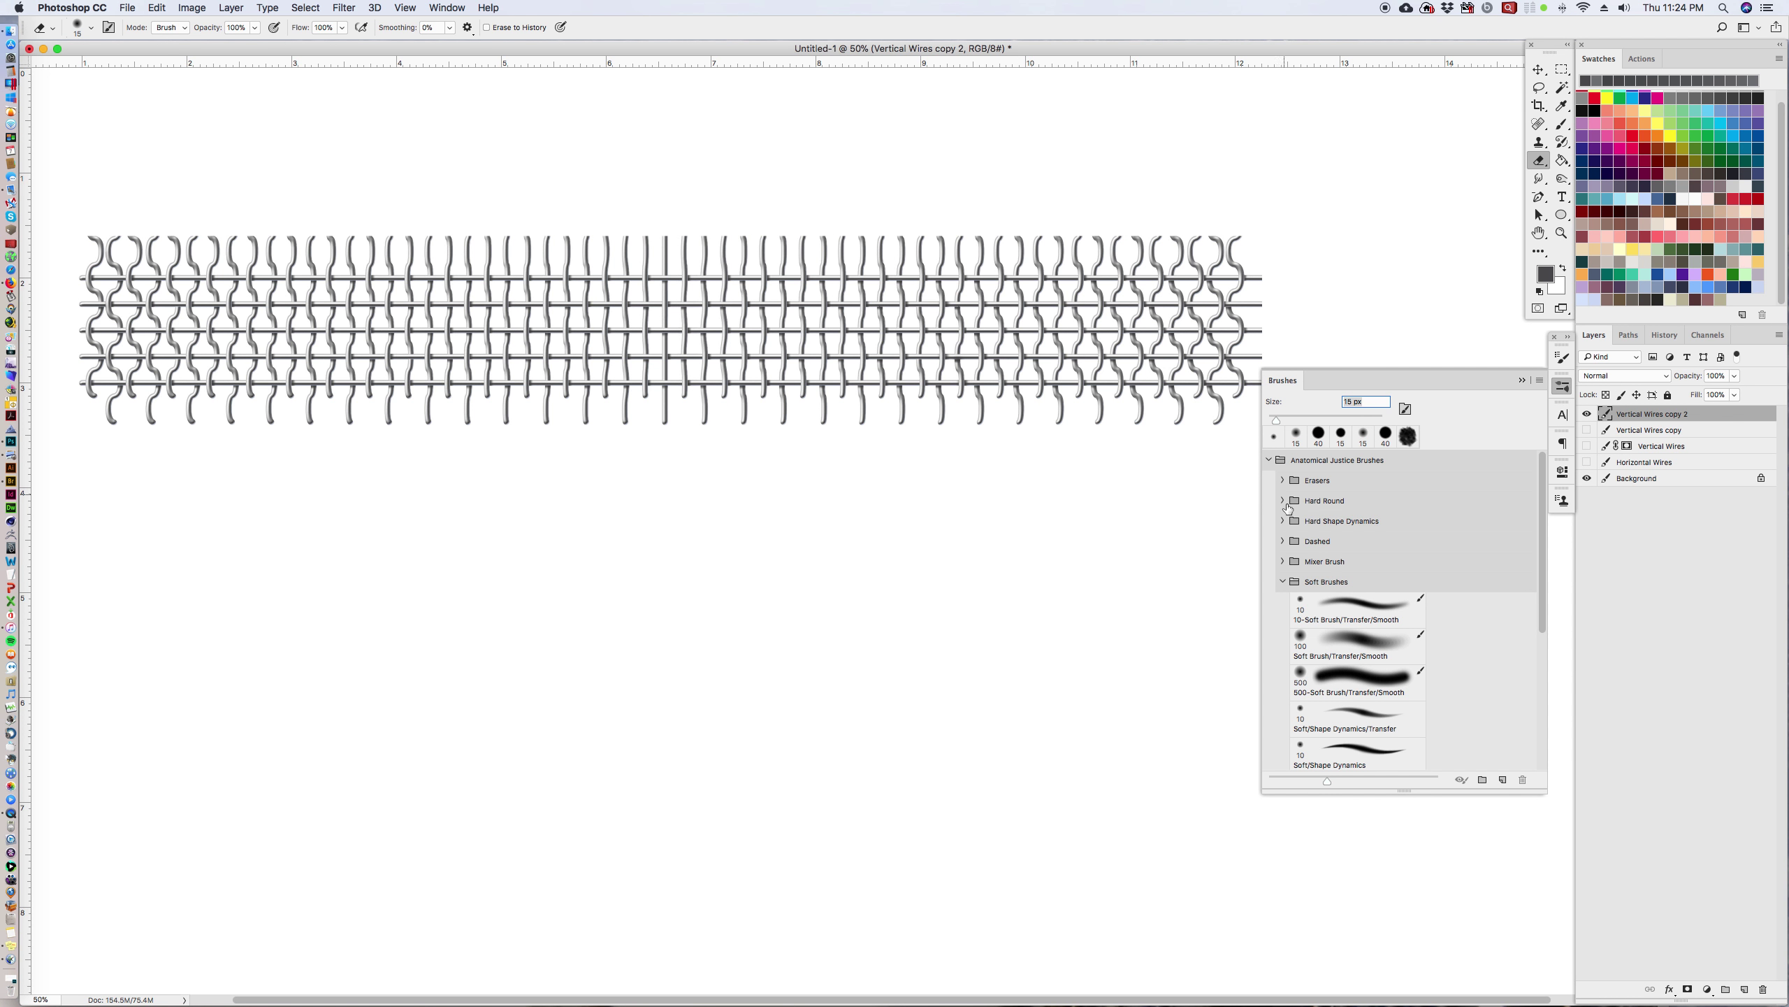
left_click(1284, 581)
left_click(1283, 481)
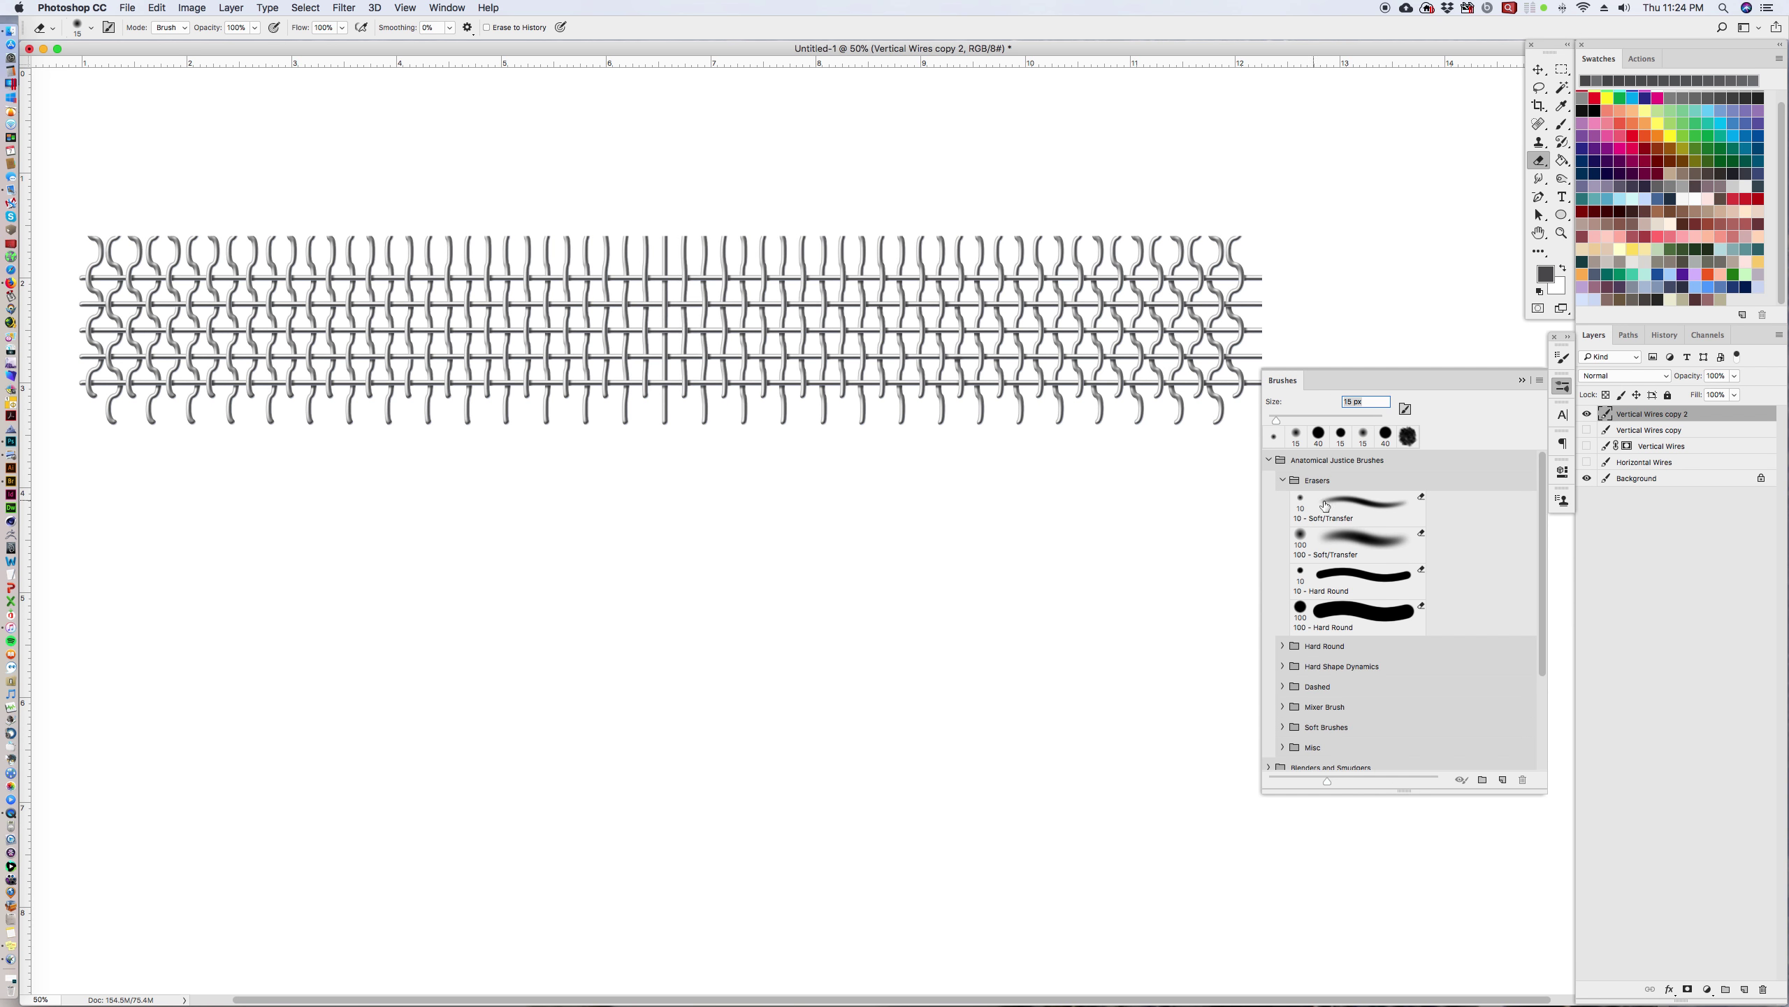
left_click(1353, 554)
left_click(1284, 480)
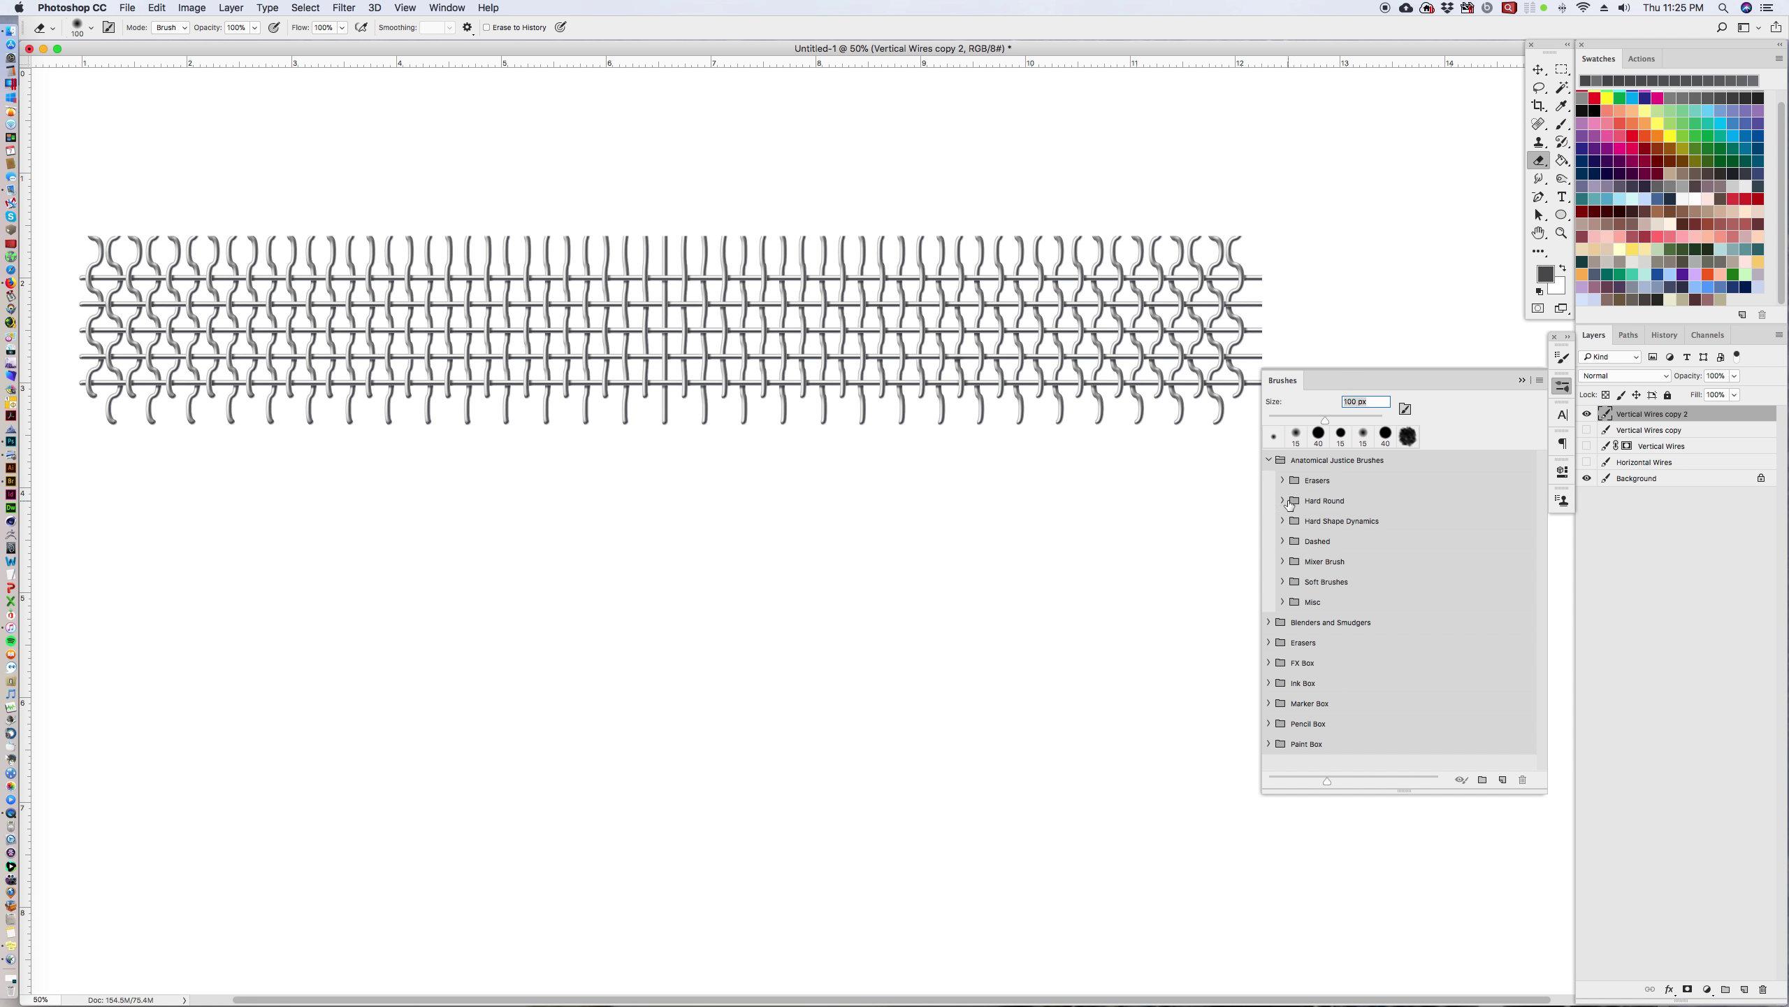
left_click(1269, 462)
left_click(1562, 359)
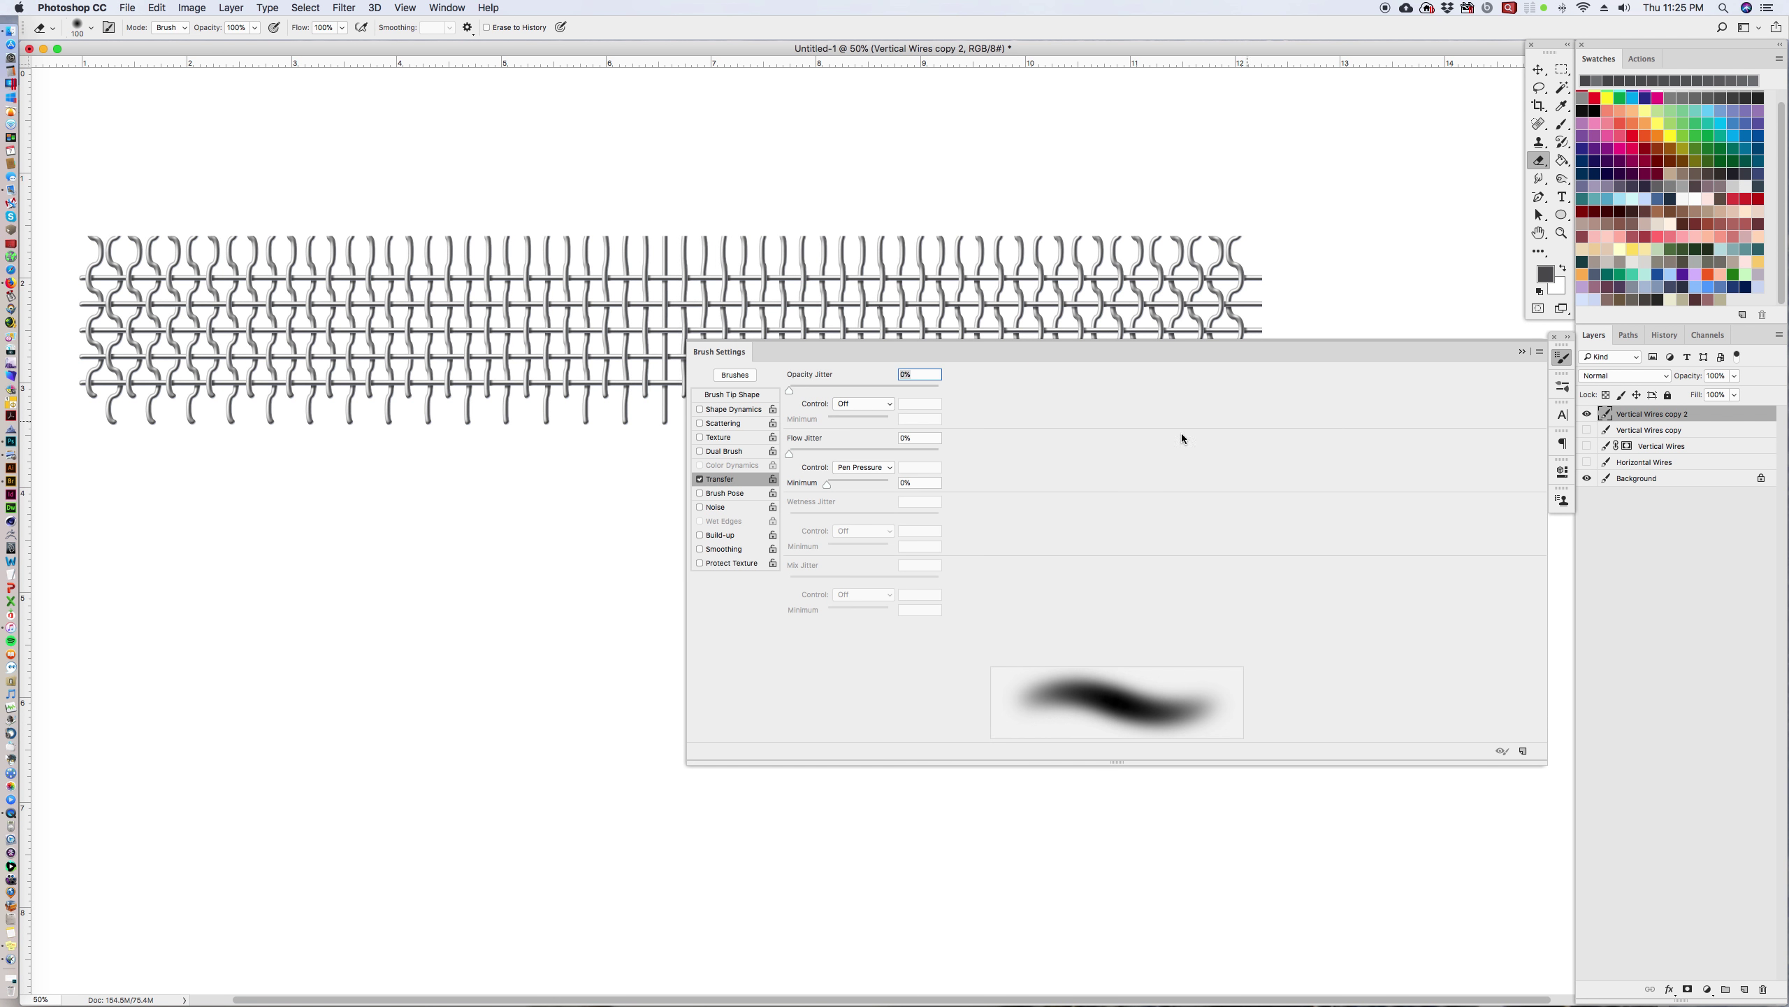
left_click(701, 480)
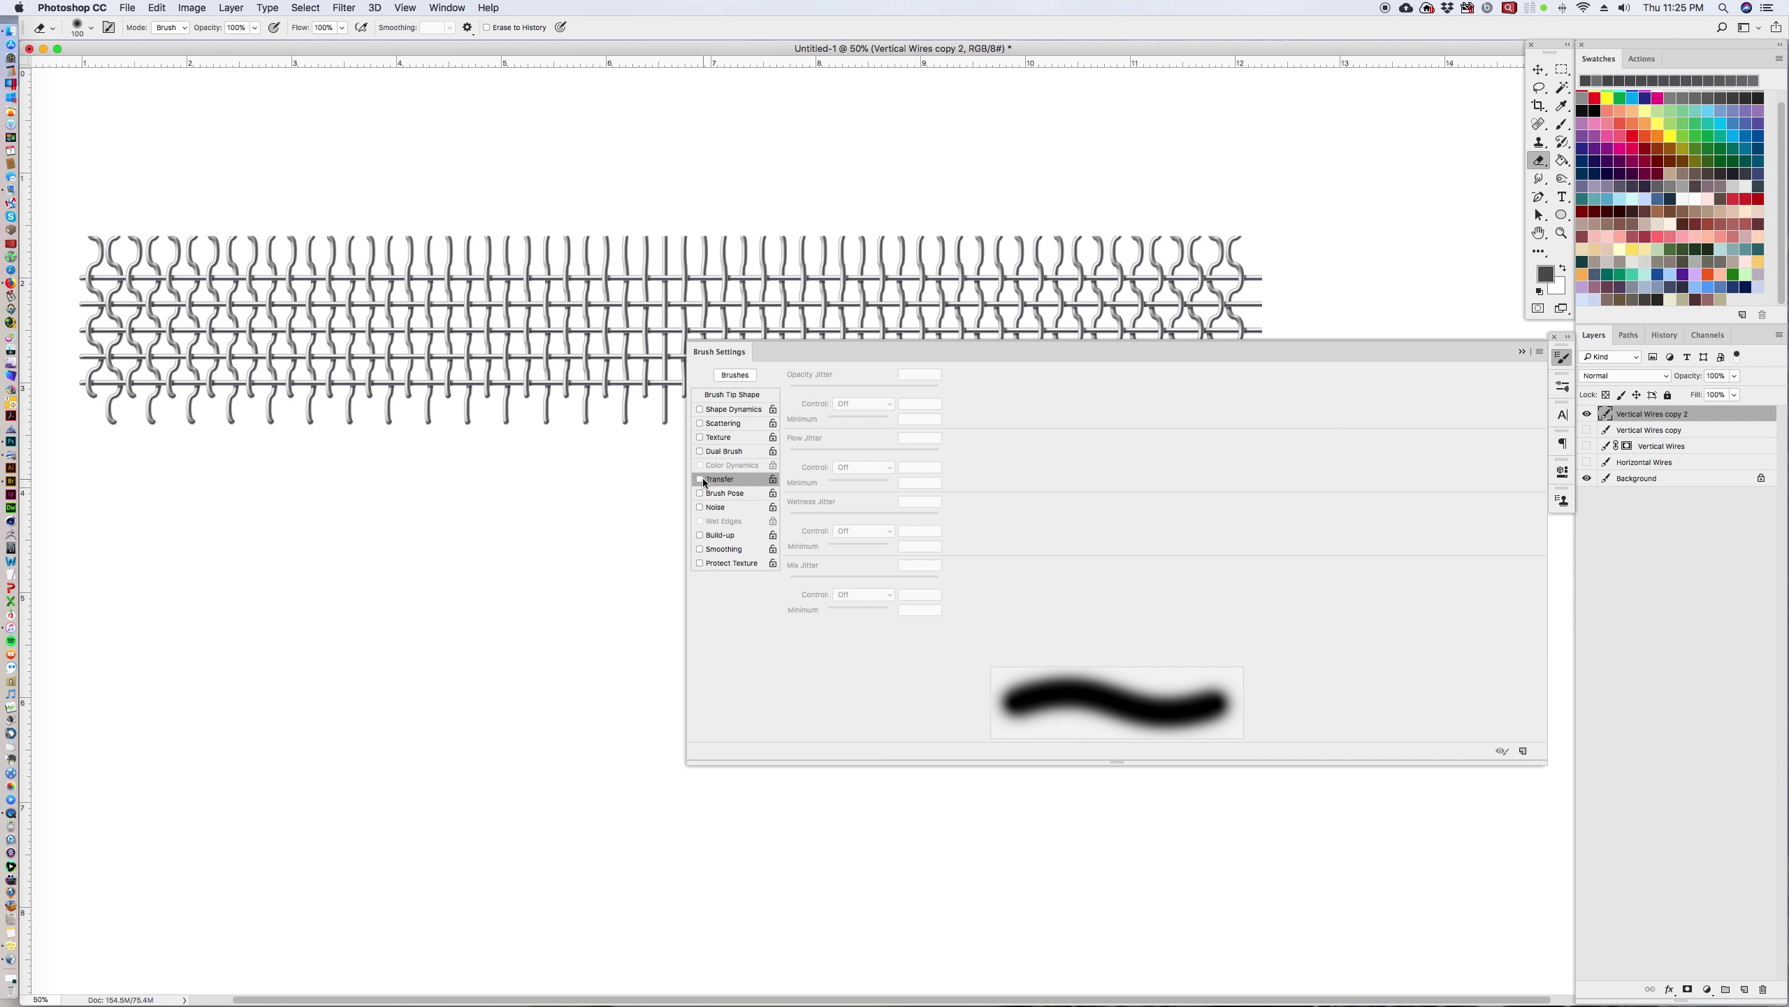
left_click(1521, 350)
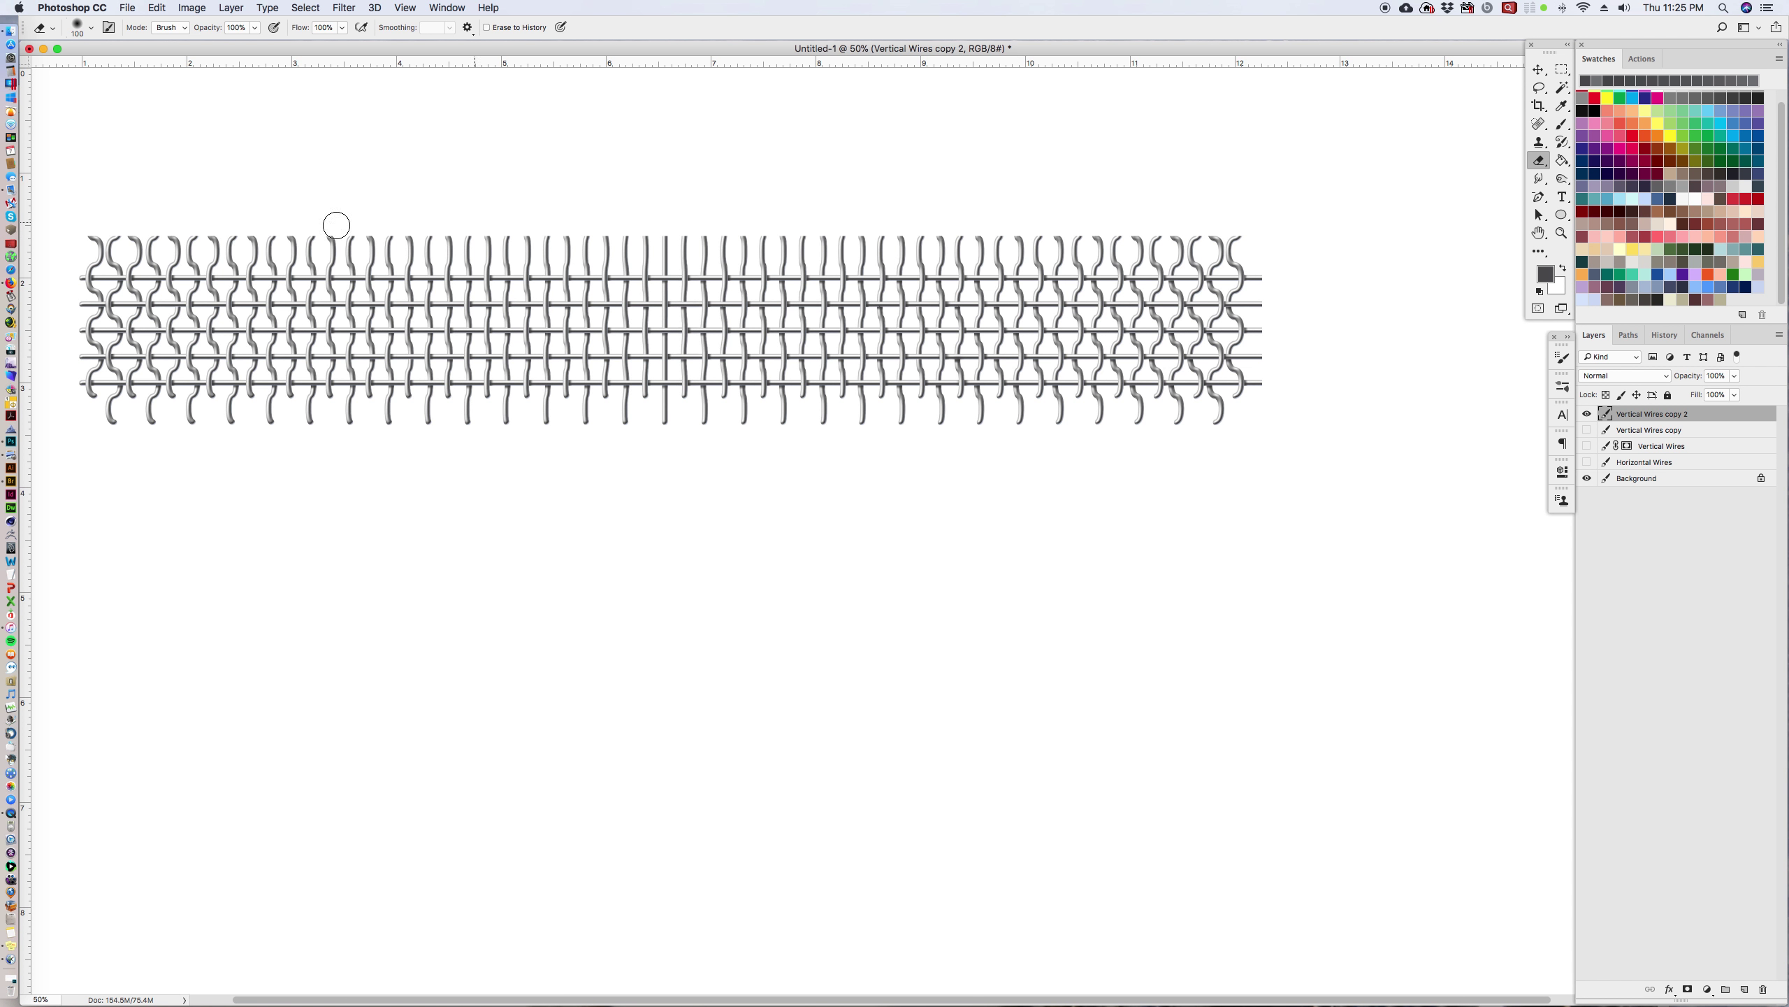
Step: Erase the loose wire tops along the upper edge of the mesh
left_click(81, 238, "shift")
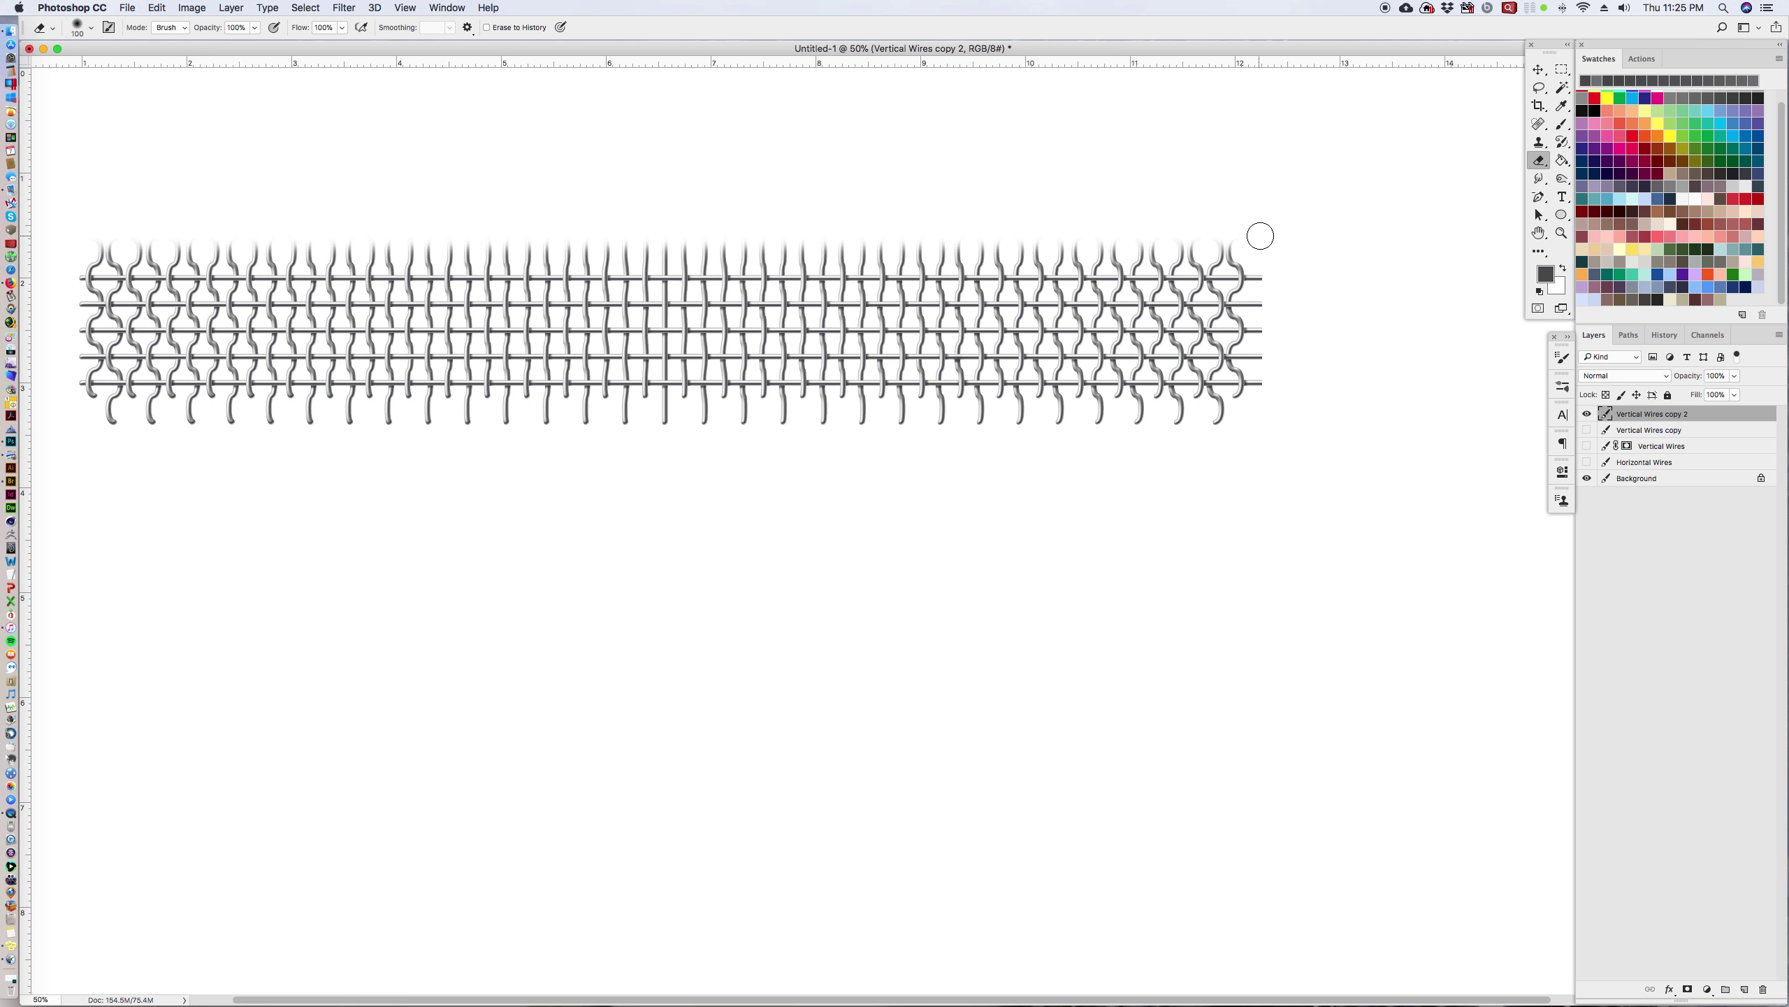
left_click(68, 246)
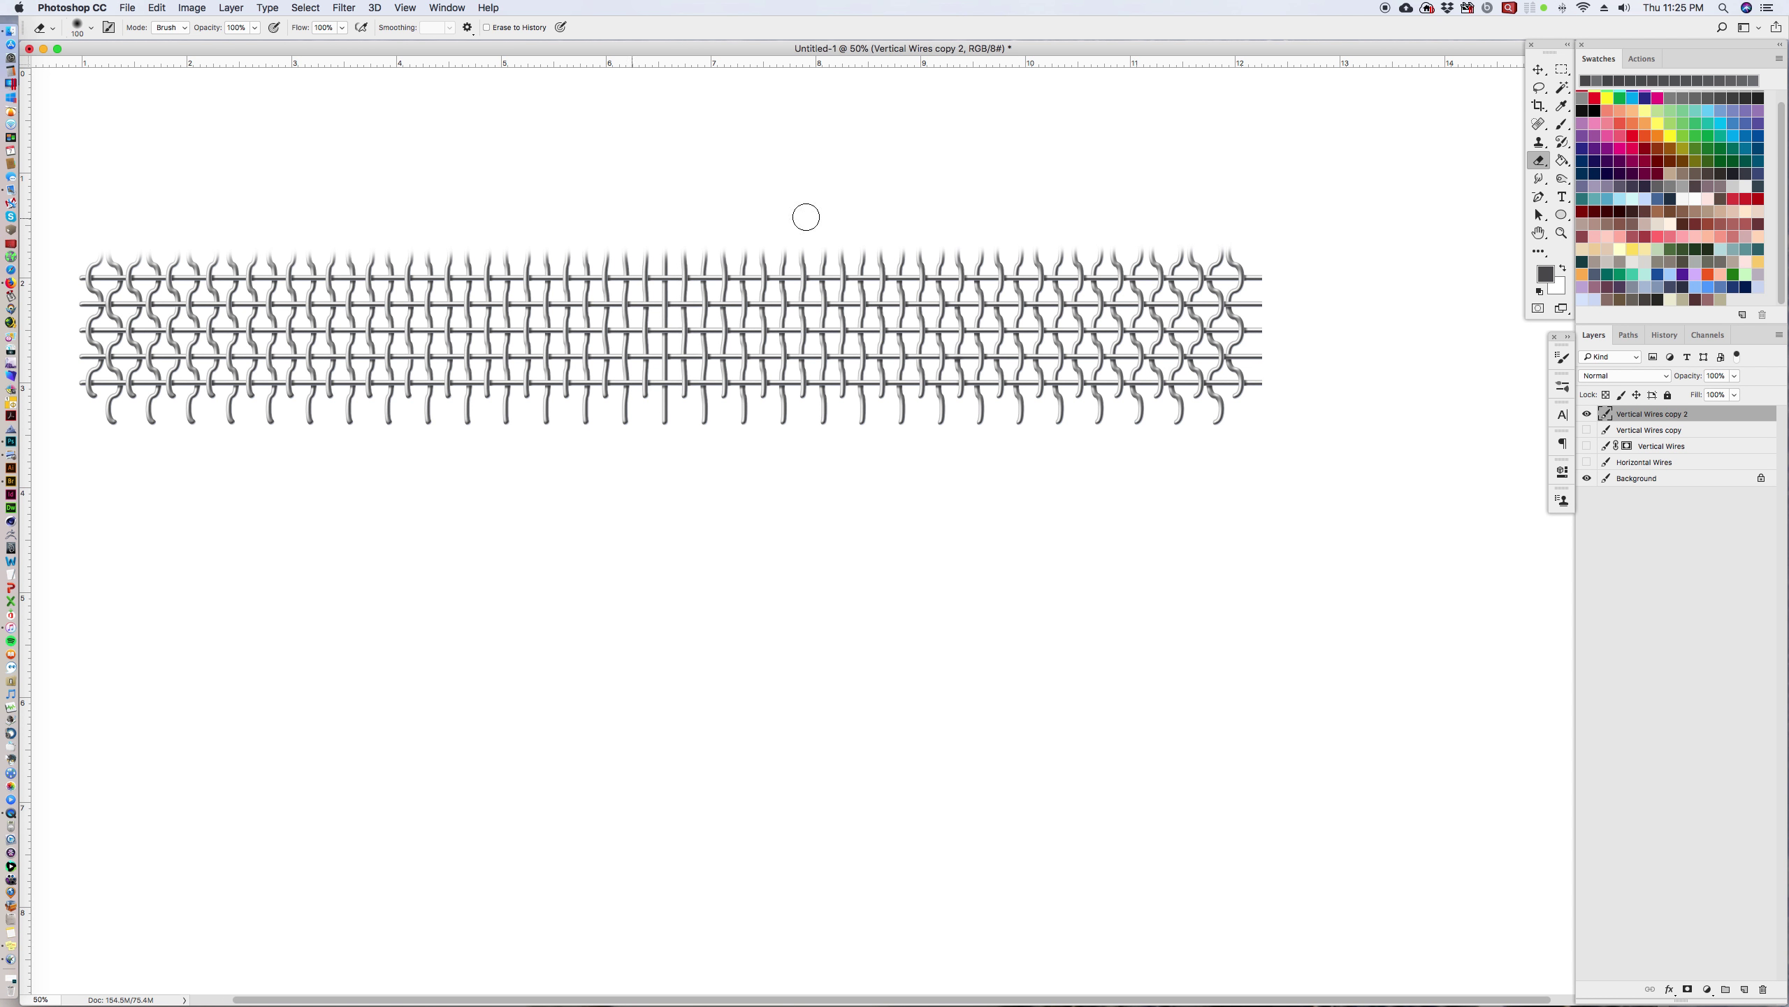
left_click(1266, 247, "shift")
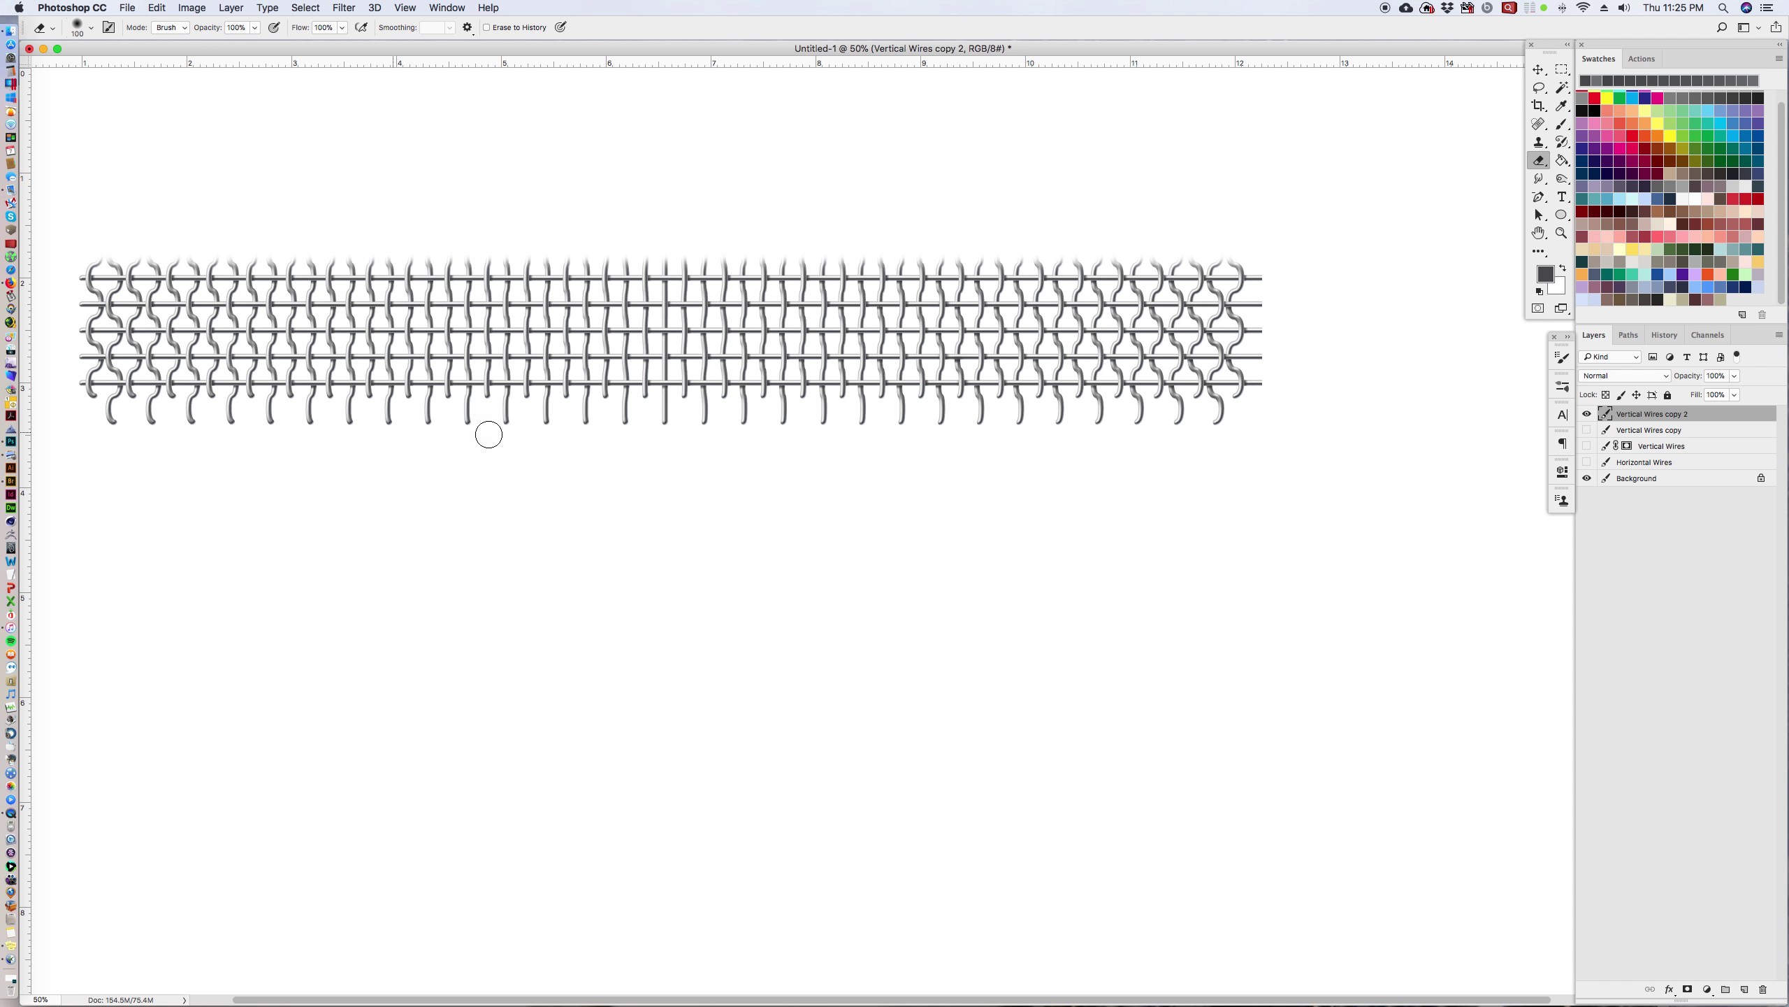
Step: Erase the wire ends below the bottom wire, finishing at 70 px, and show Vertical Wires copy
left_click(1238, 420, "shift")
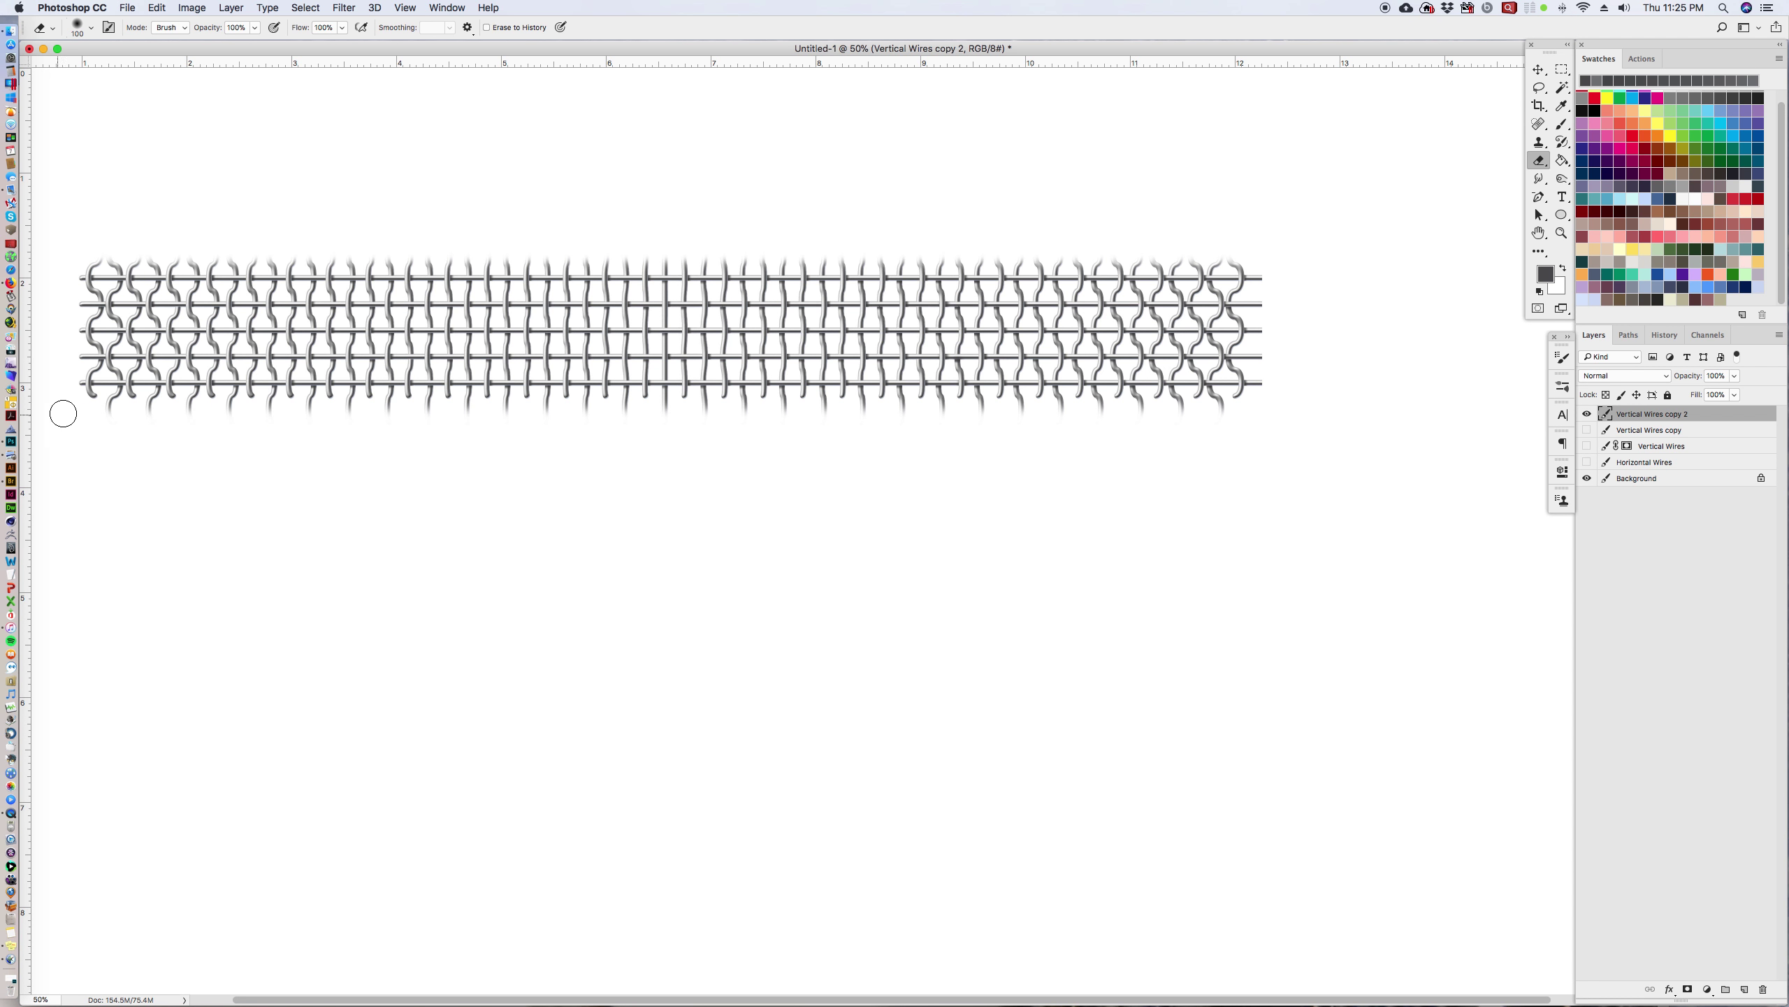
left_click(390, 414)
left_click(1254, 404, "shift")
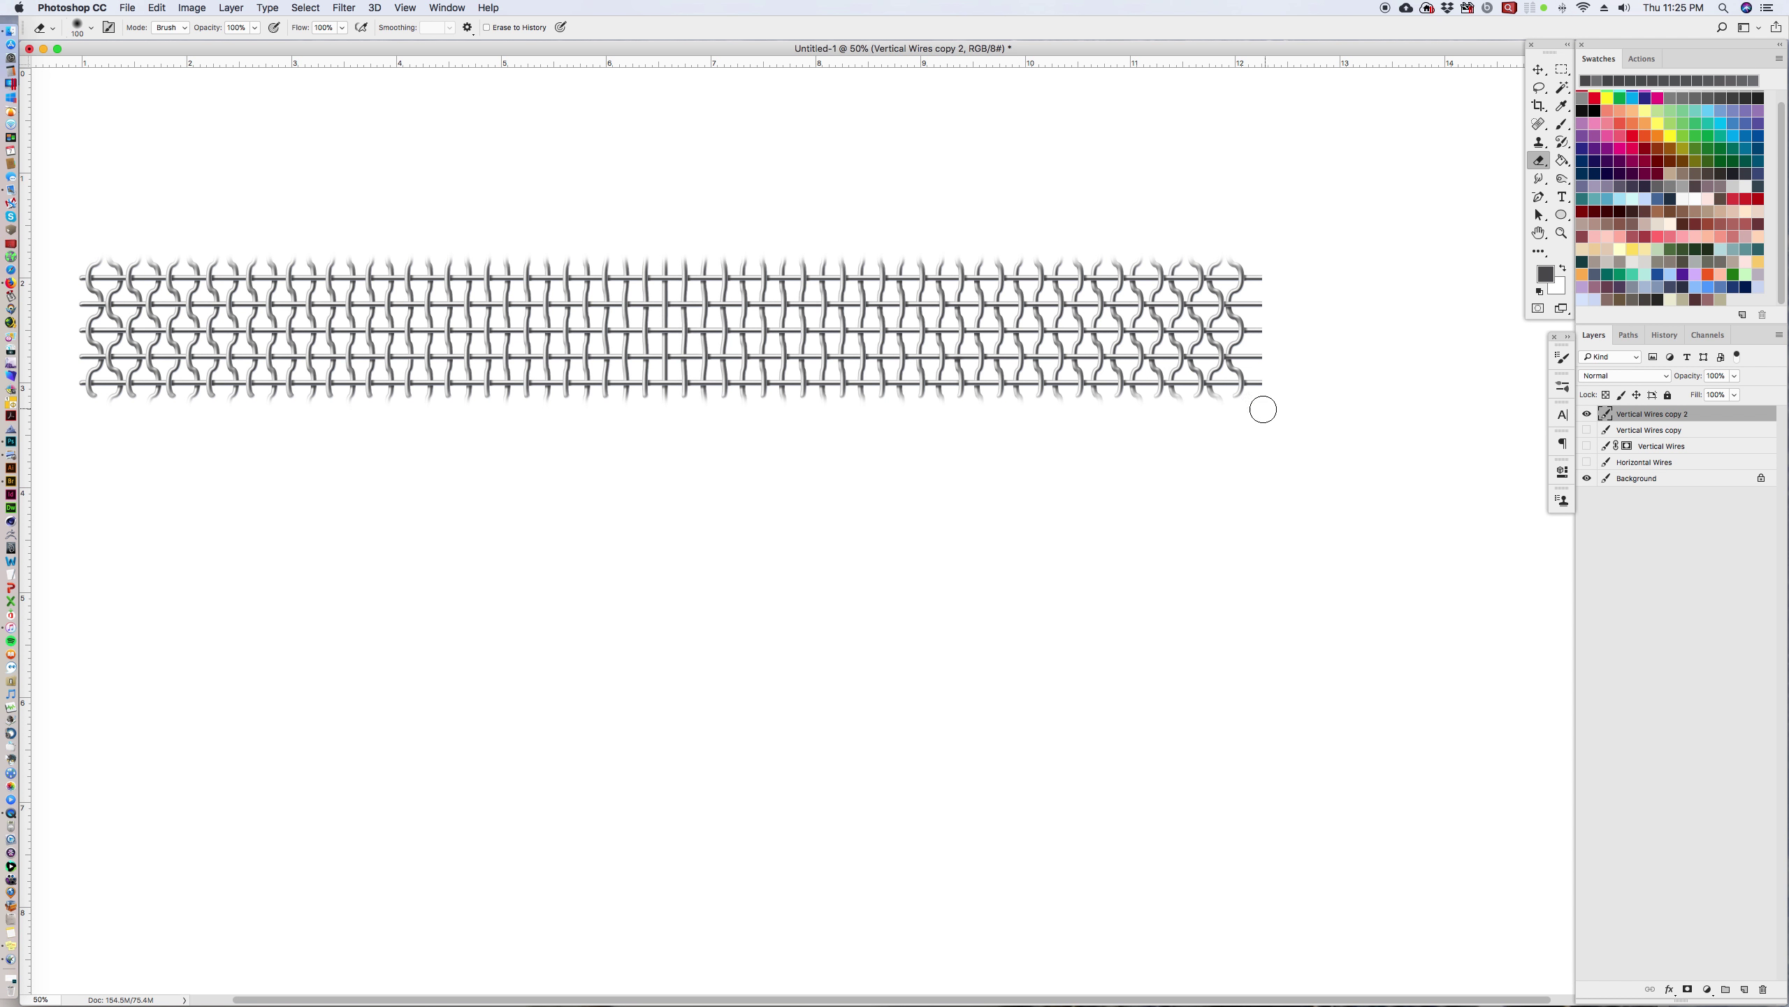
key("bracketleft")
key("bracketleft")
key("bracketleft")
left_click(84, 401, "shift")
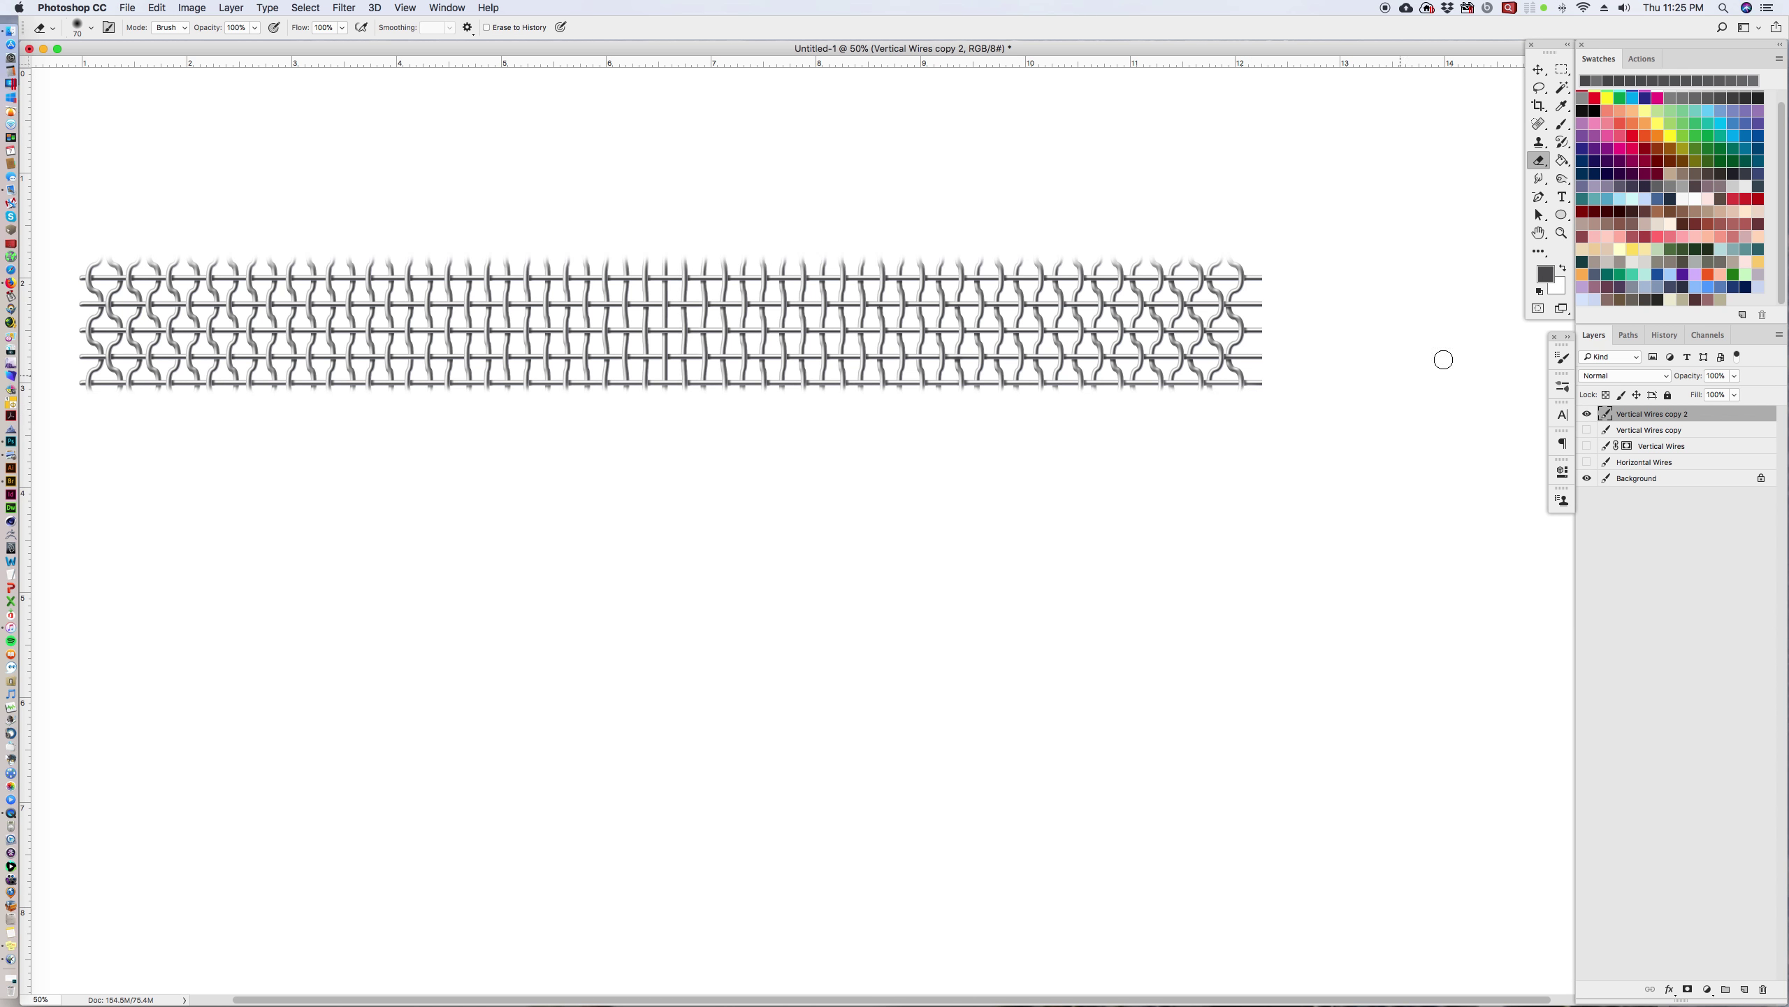
left_click(1588, 431)
Step: Hide Vertical Wires and inspect the weave at 100% before zooming back to 50%
left_click(1587, 446)
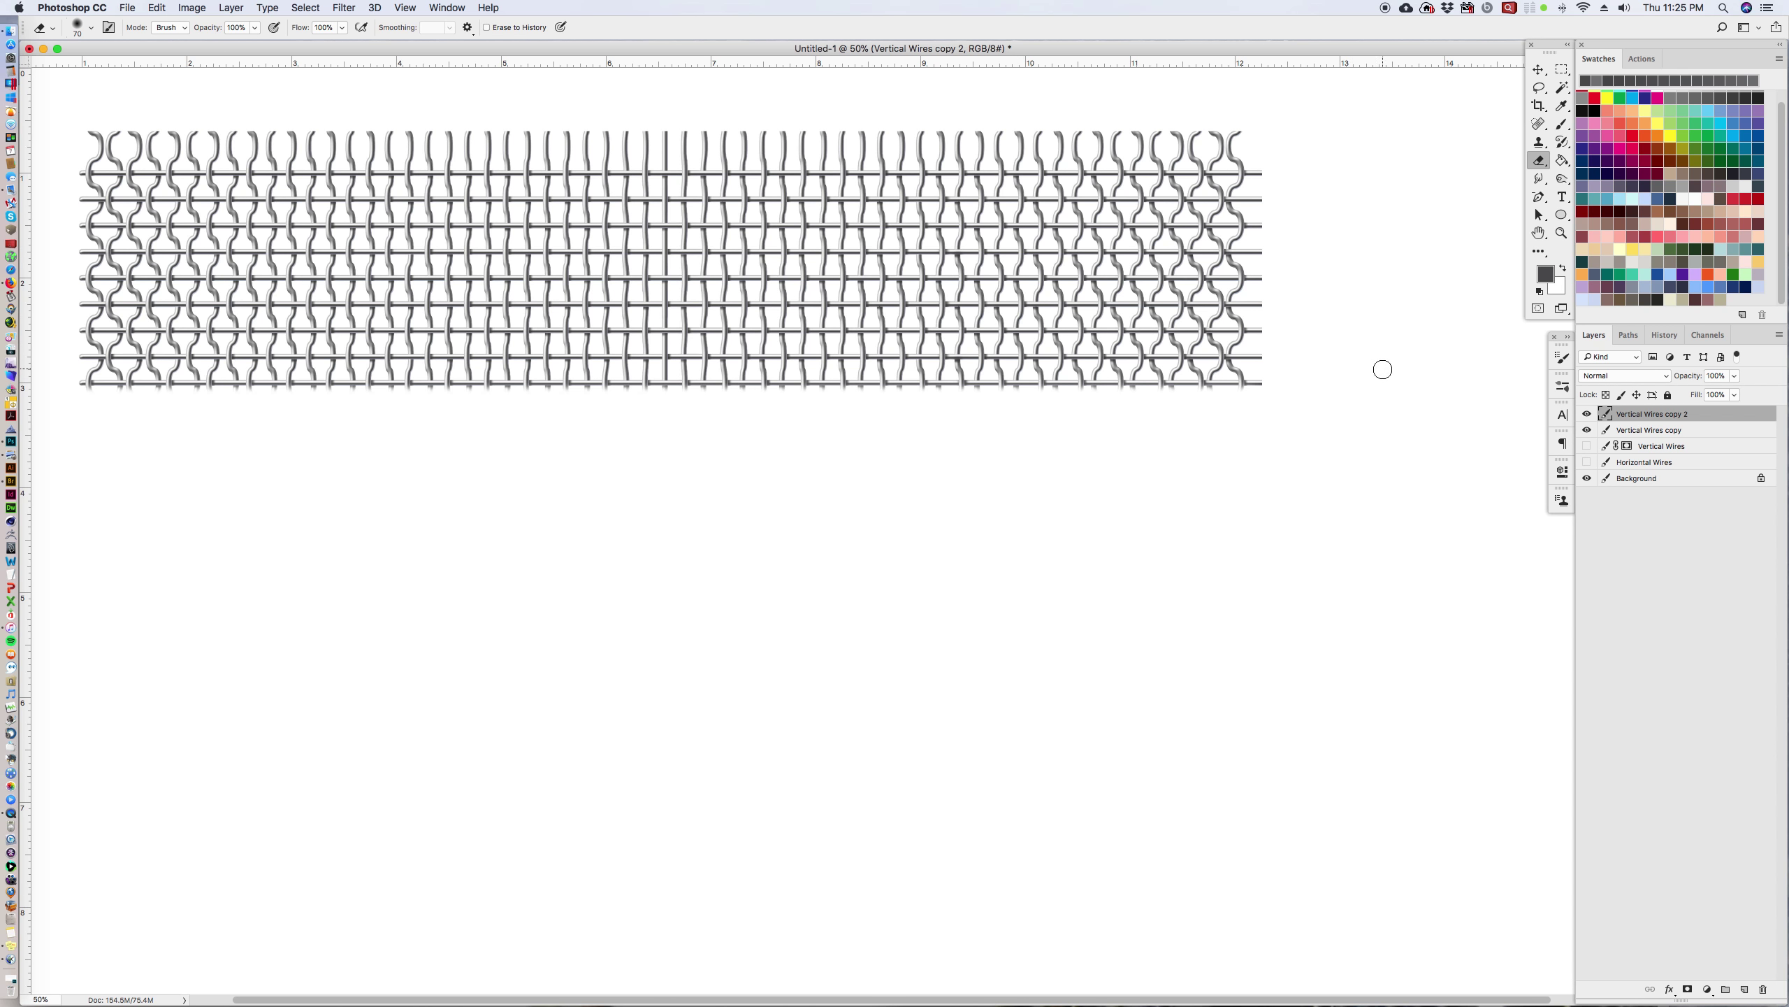
left_click(1561, 233)
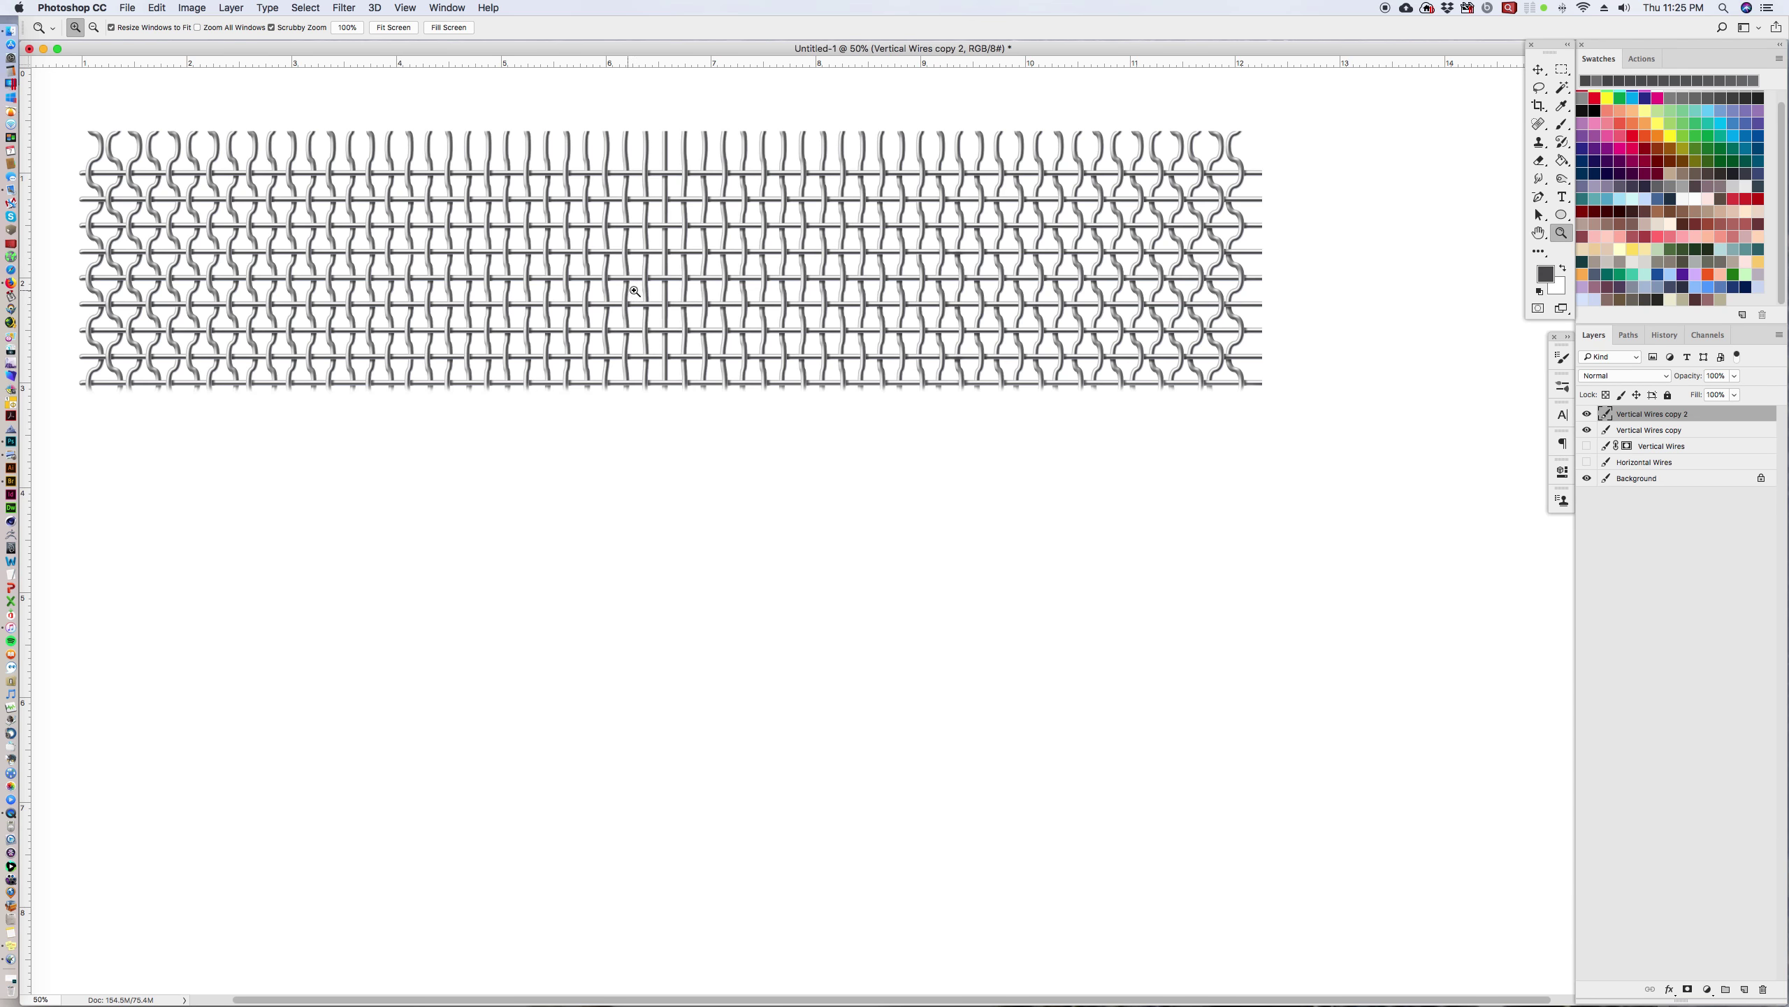
left_click(699, 306)
left_click(1123, 358)
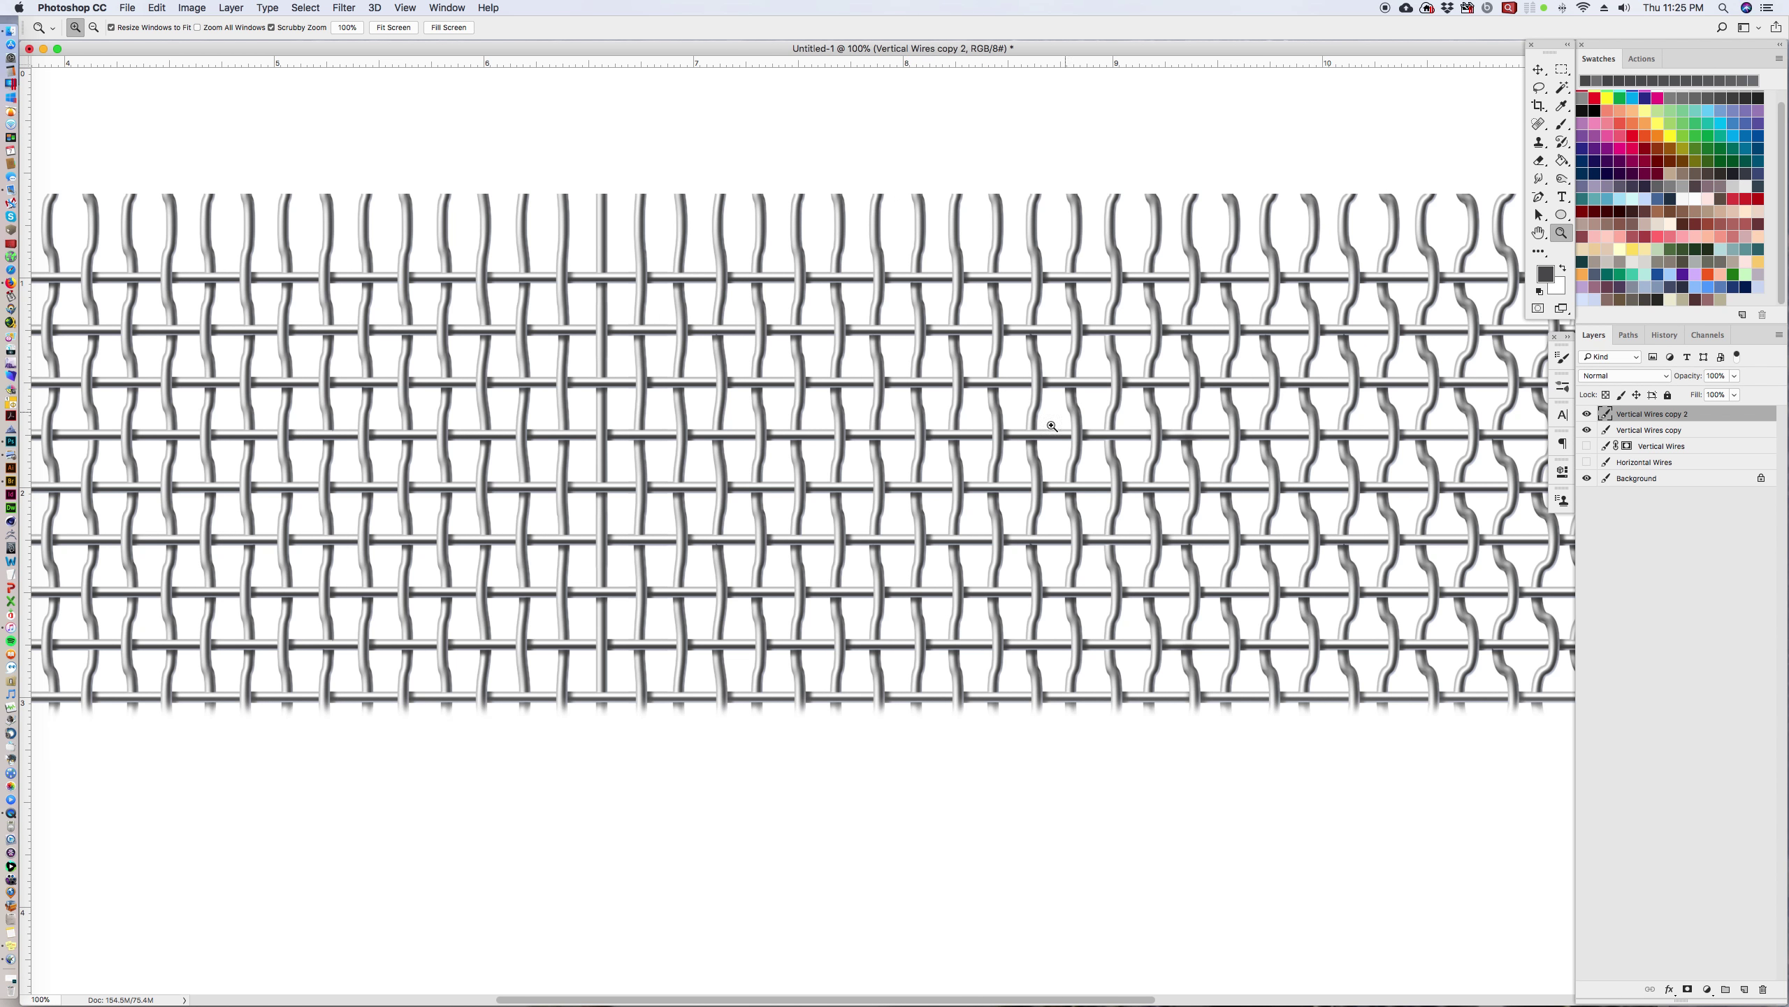
left_click(945, 467, "alt")
left_click(586, 296, "alt")
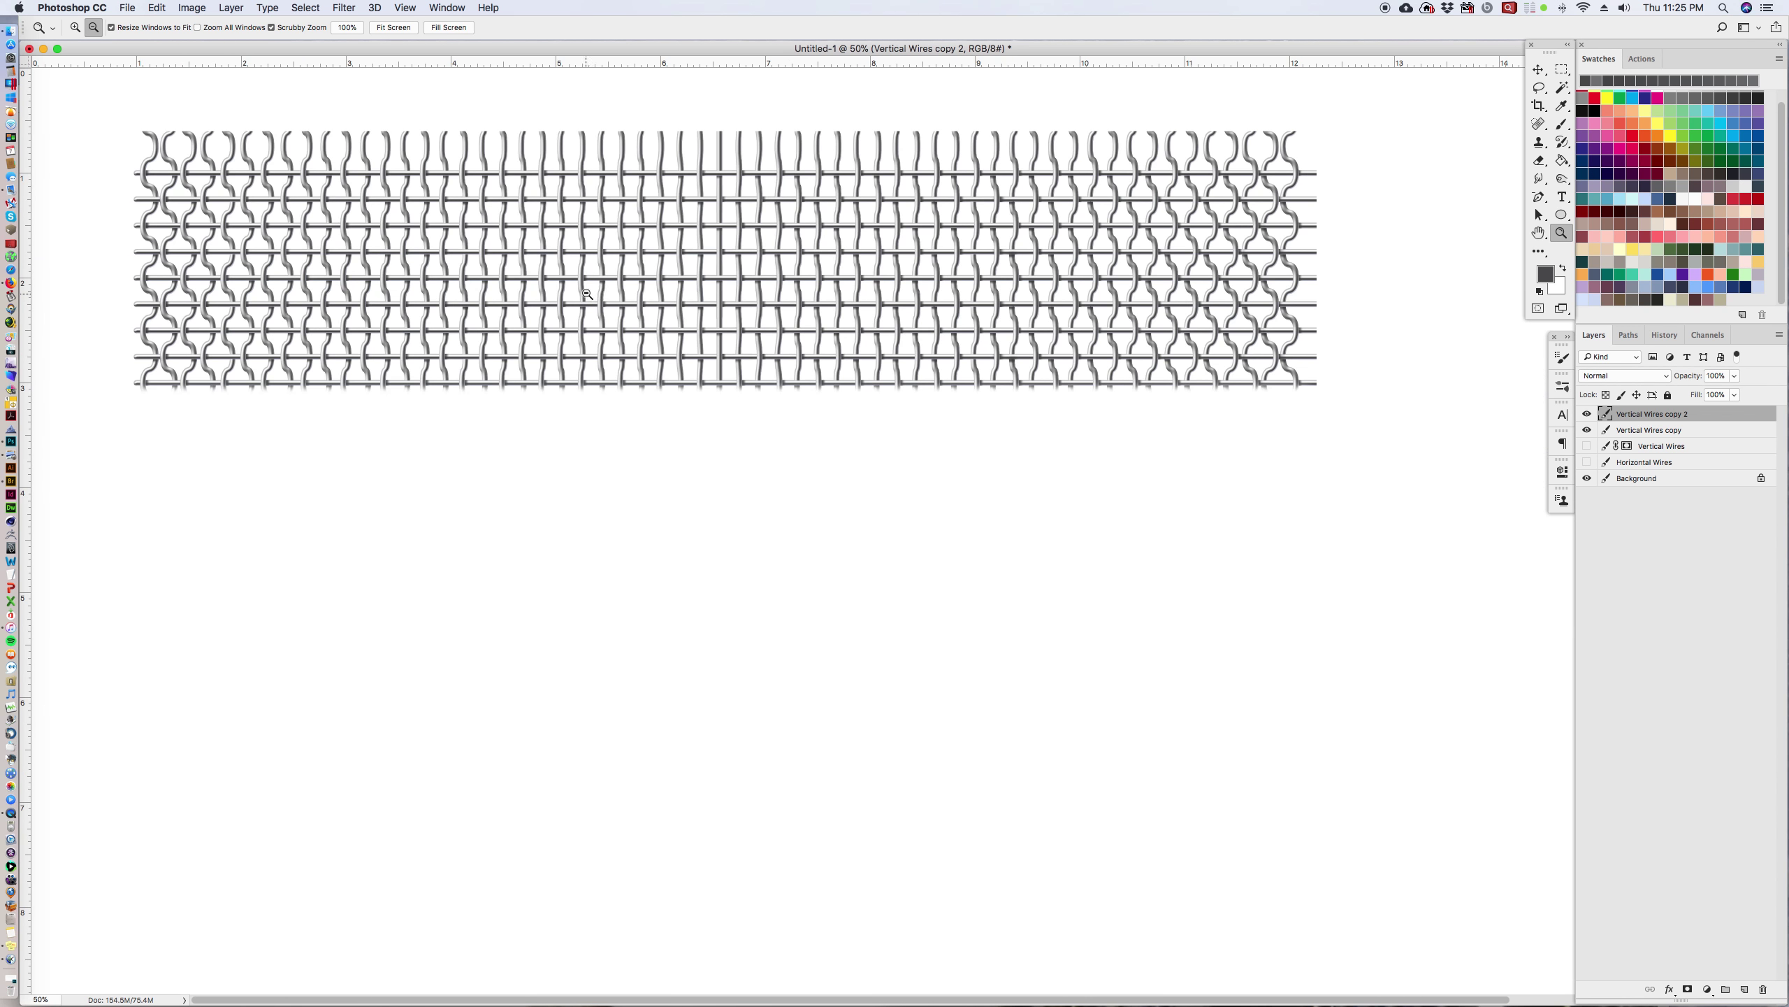
Step: Select Vertical Wires copy with copy 2 and merge them into Vertical Wires copy 2
left_click(1674, 426, "shift")
left_click(1780, 335)
left_click(1713, 706)
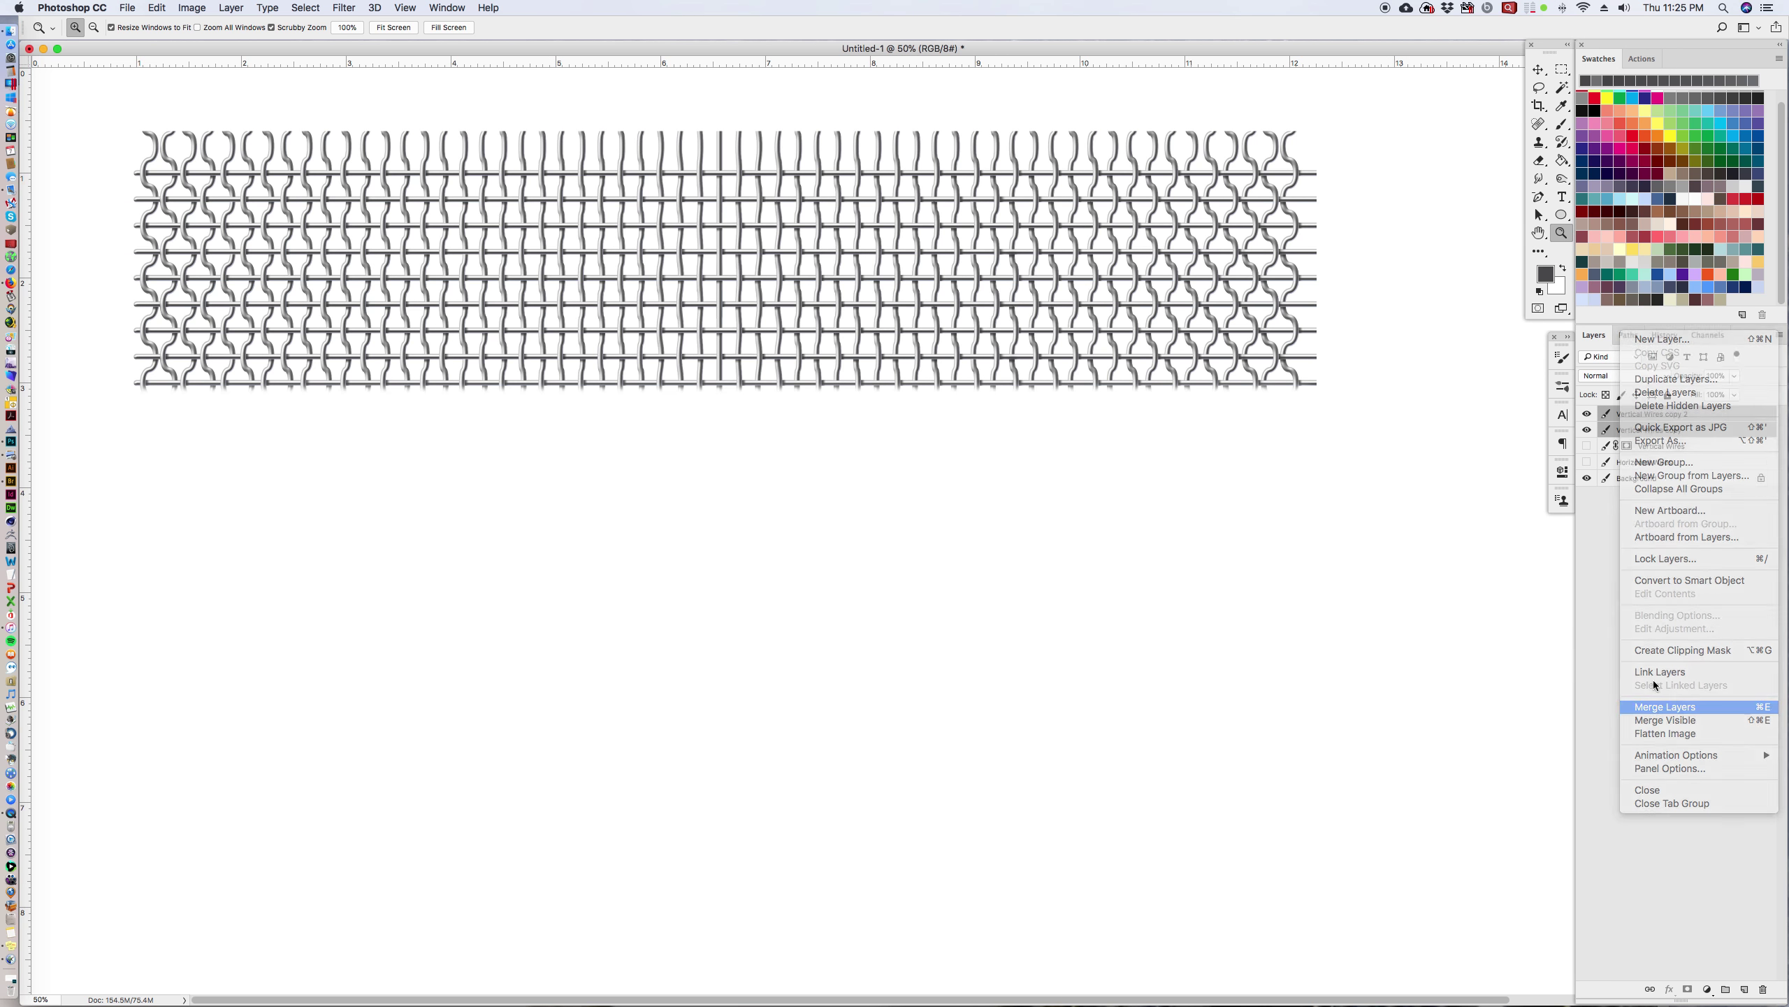
left_click(1539, 161)
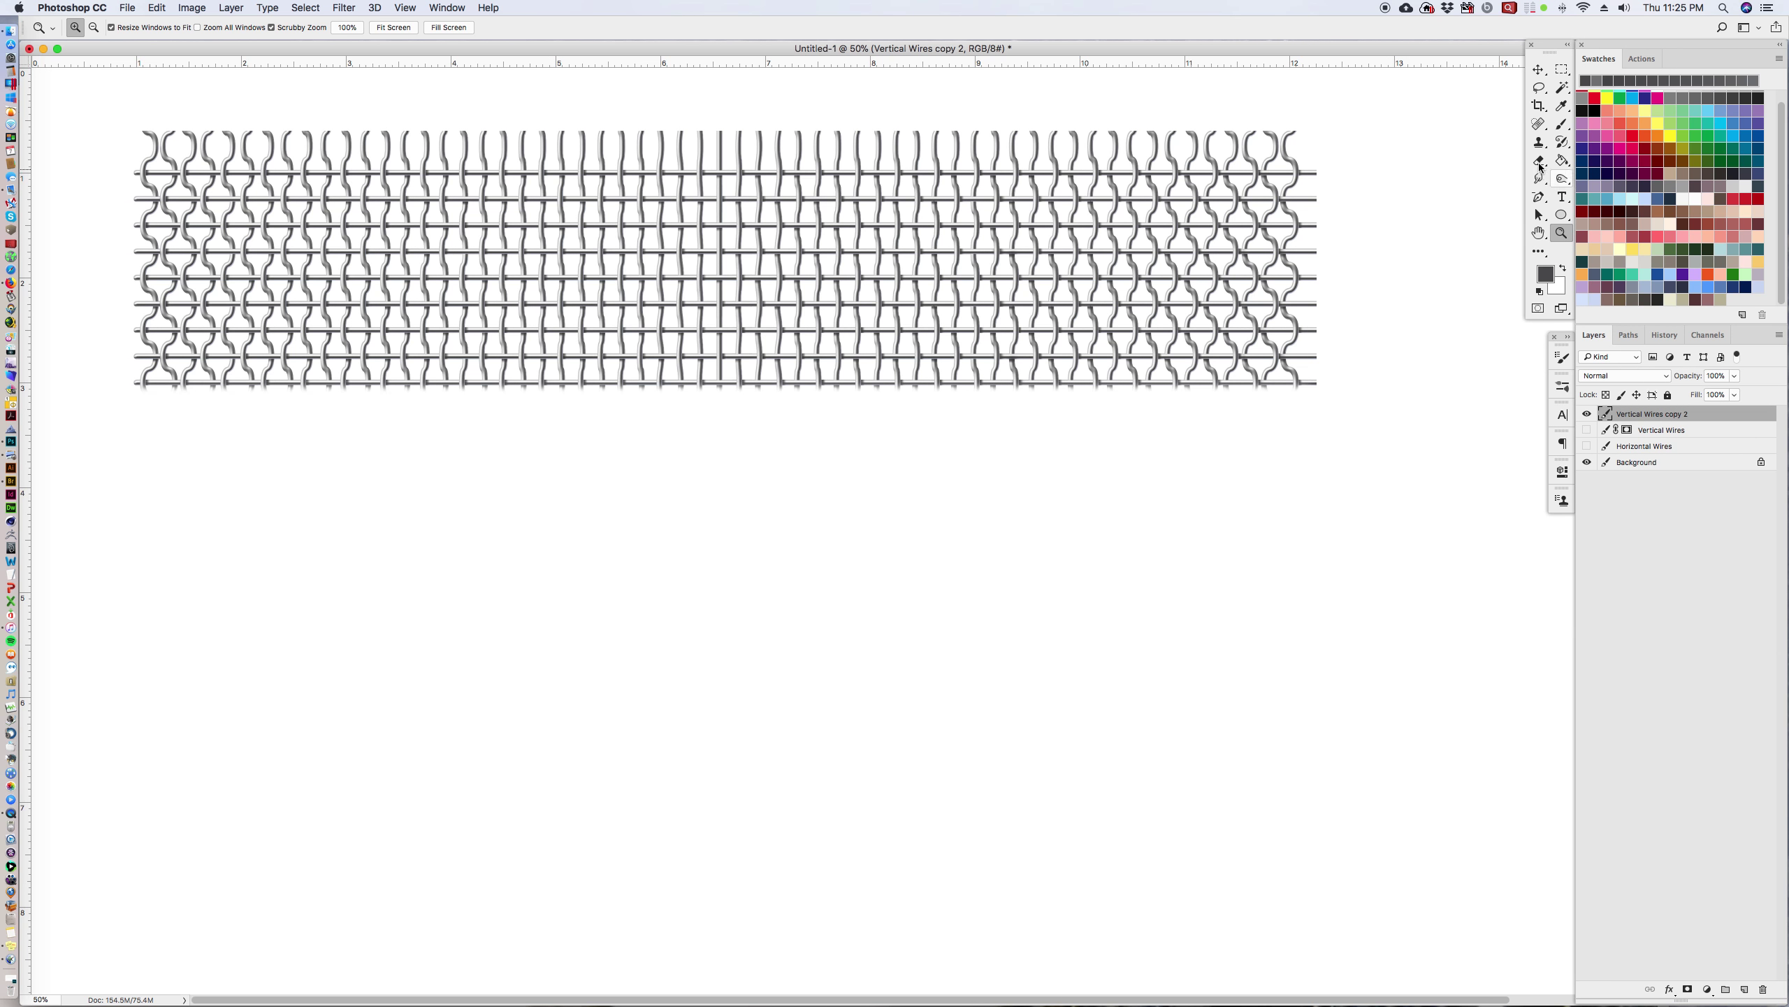
Step: Erase the top wire loops with a 125 px eraser and Alt-drag a copy below as Vertical Wires copy 3
key("bracketright")
key("bracketright")
key("bracketright")
key("bracketright")
left_click(1316, 132)
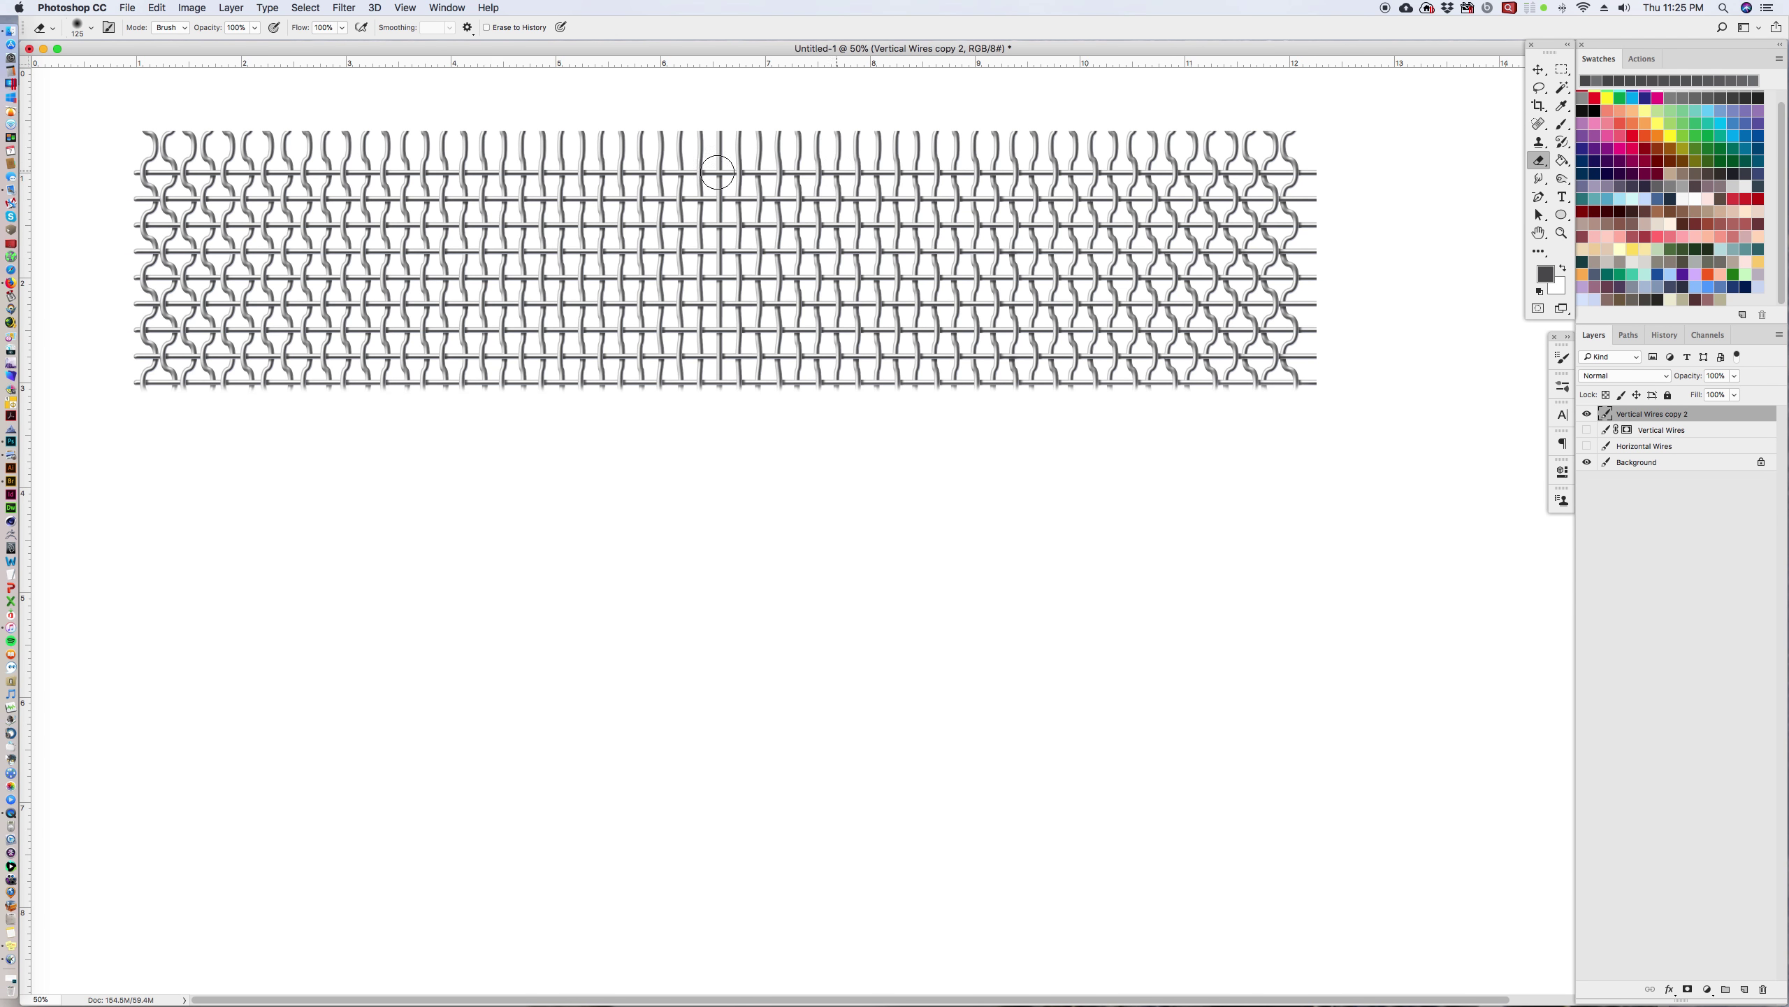
left_click(138, 132, "shift")
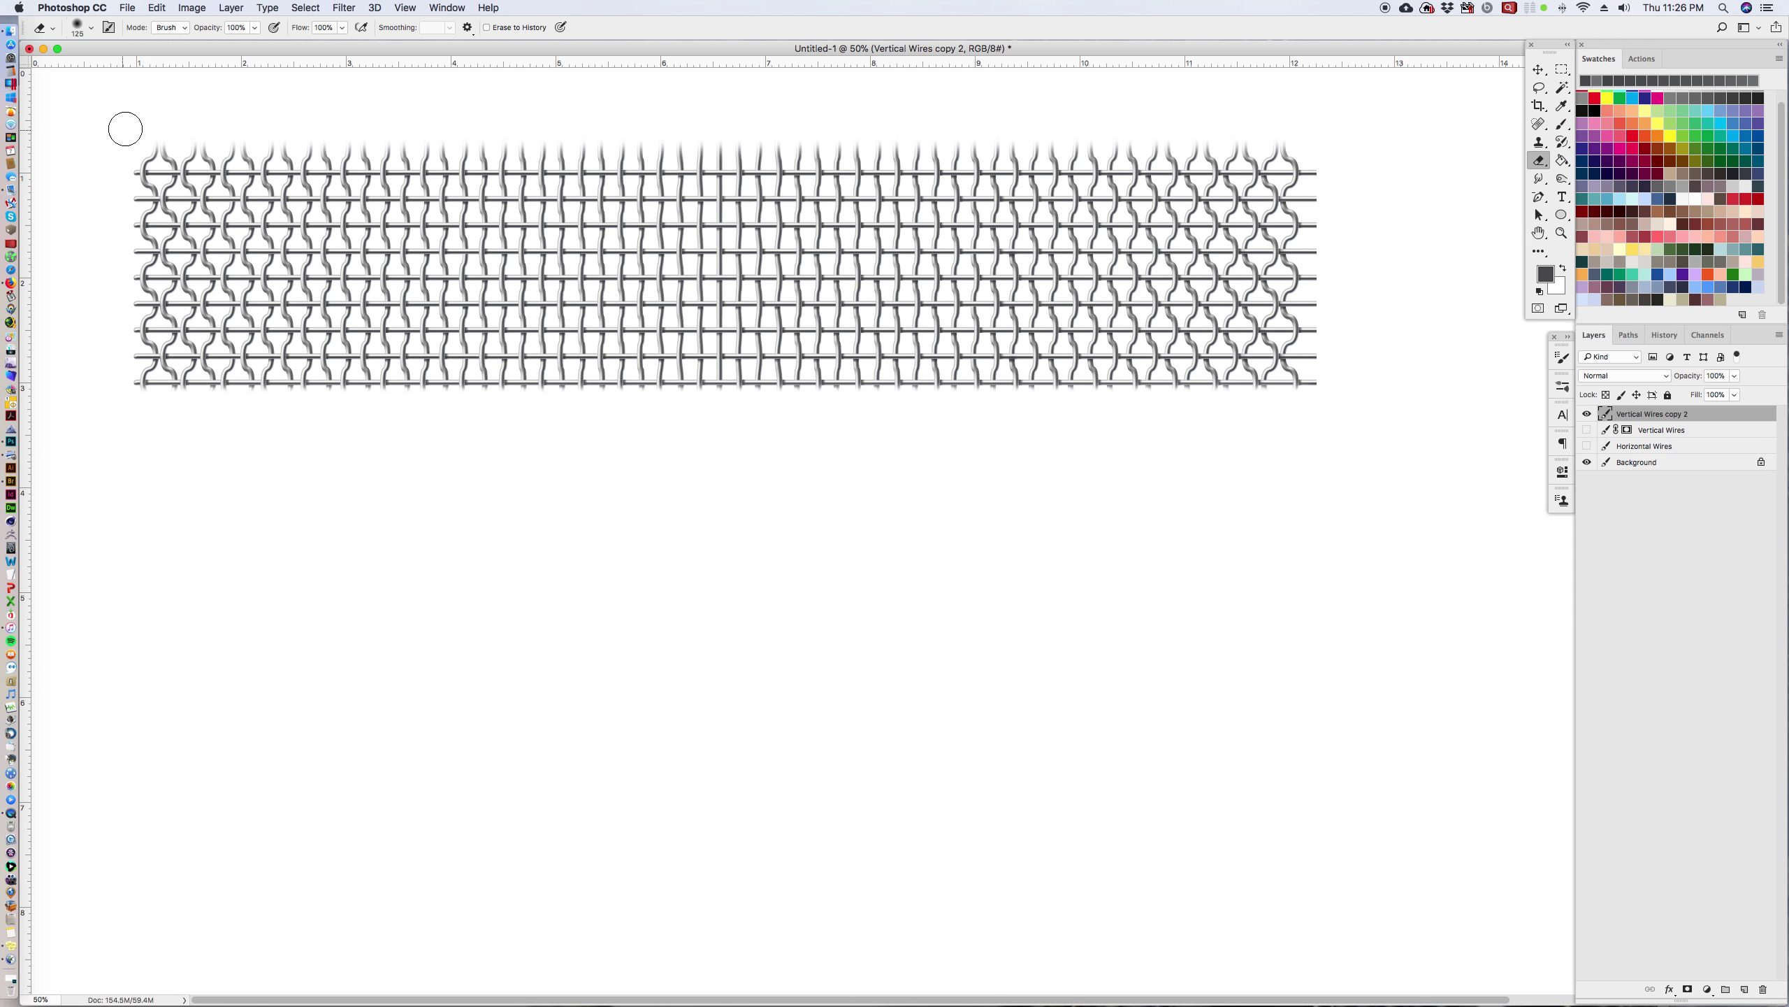
left_click(1538, 69)
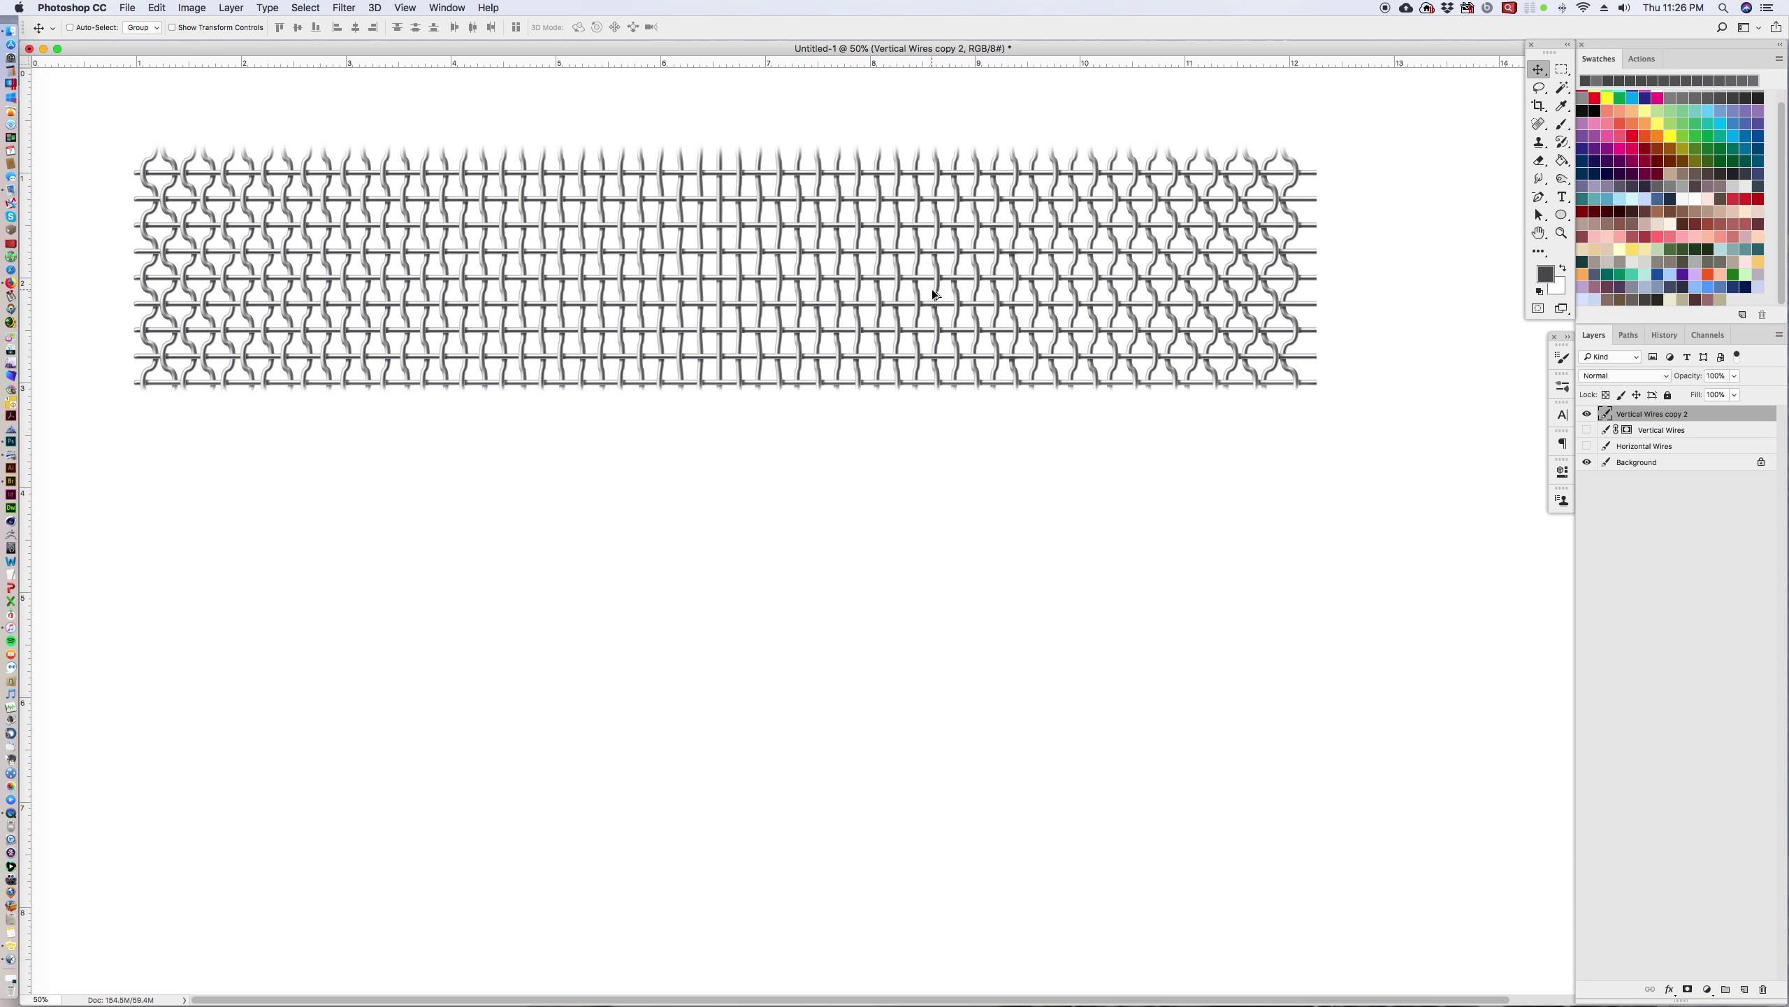
left_click_drag(931, 288, 948, 501)
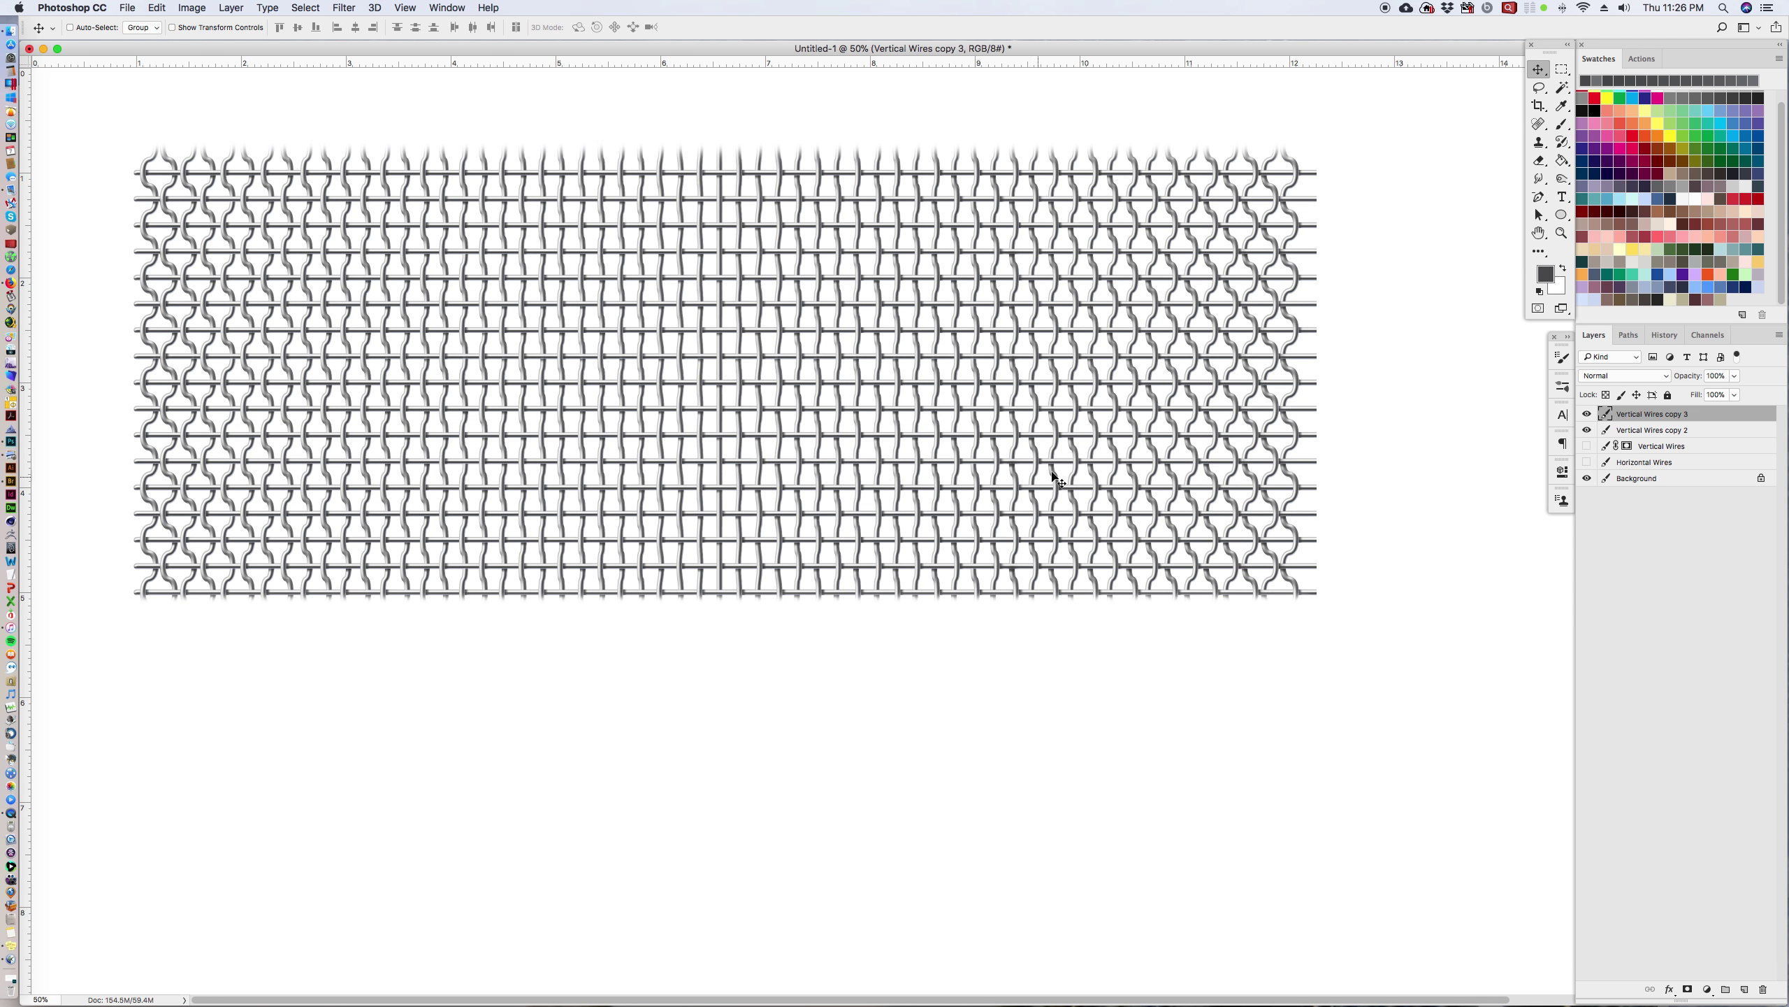
Step: Set Vertical Wires copy 3 and copy 2 to 50% opacity
left_click(1719, 375)
type("50")
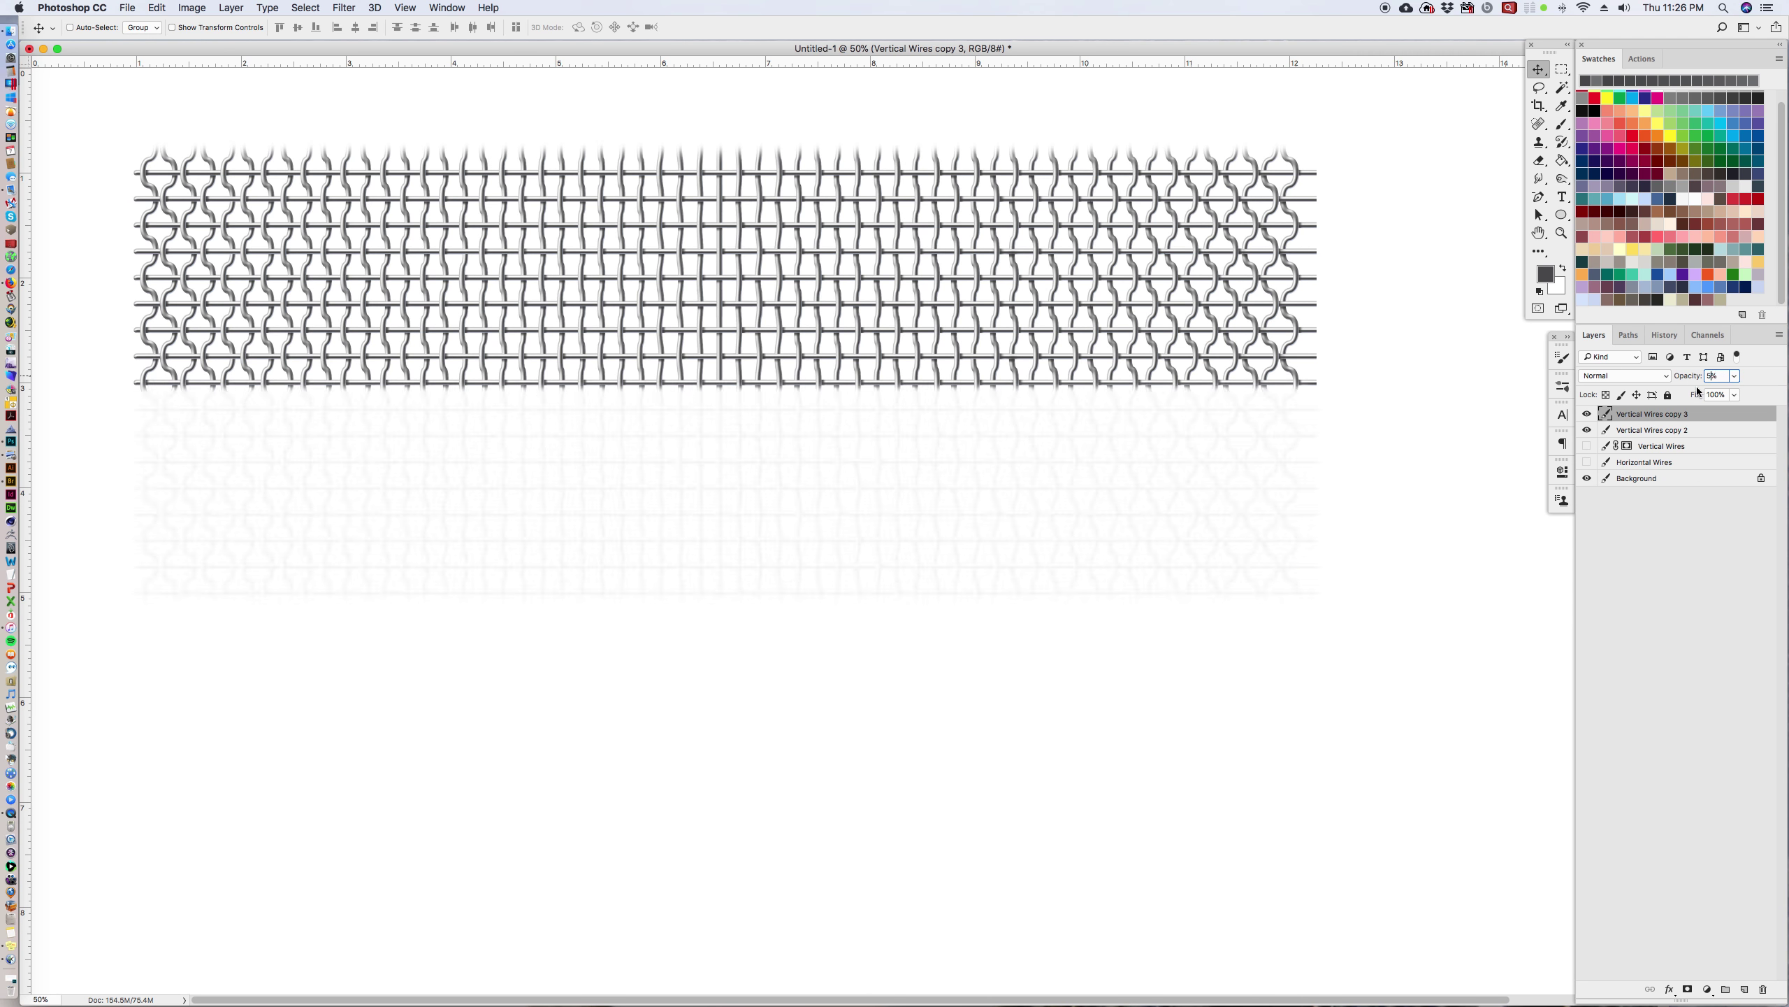
left_click(1663, 429)
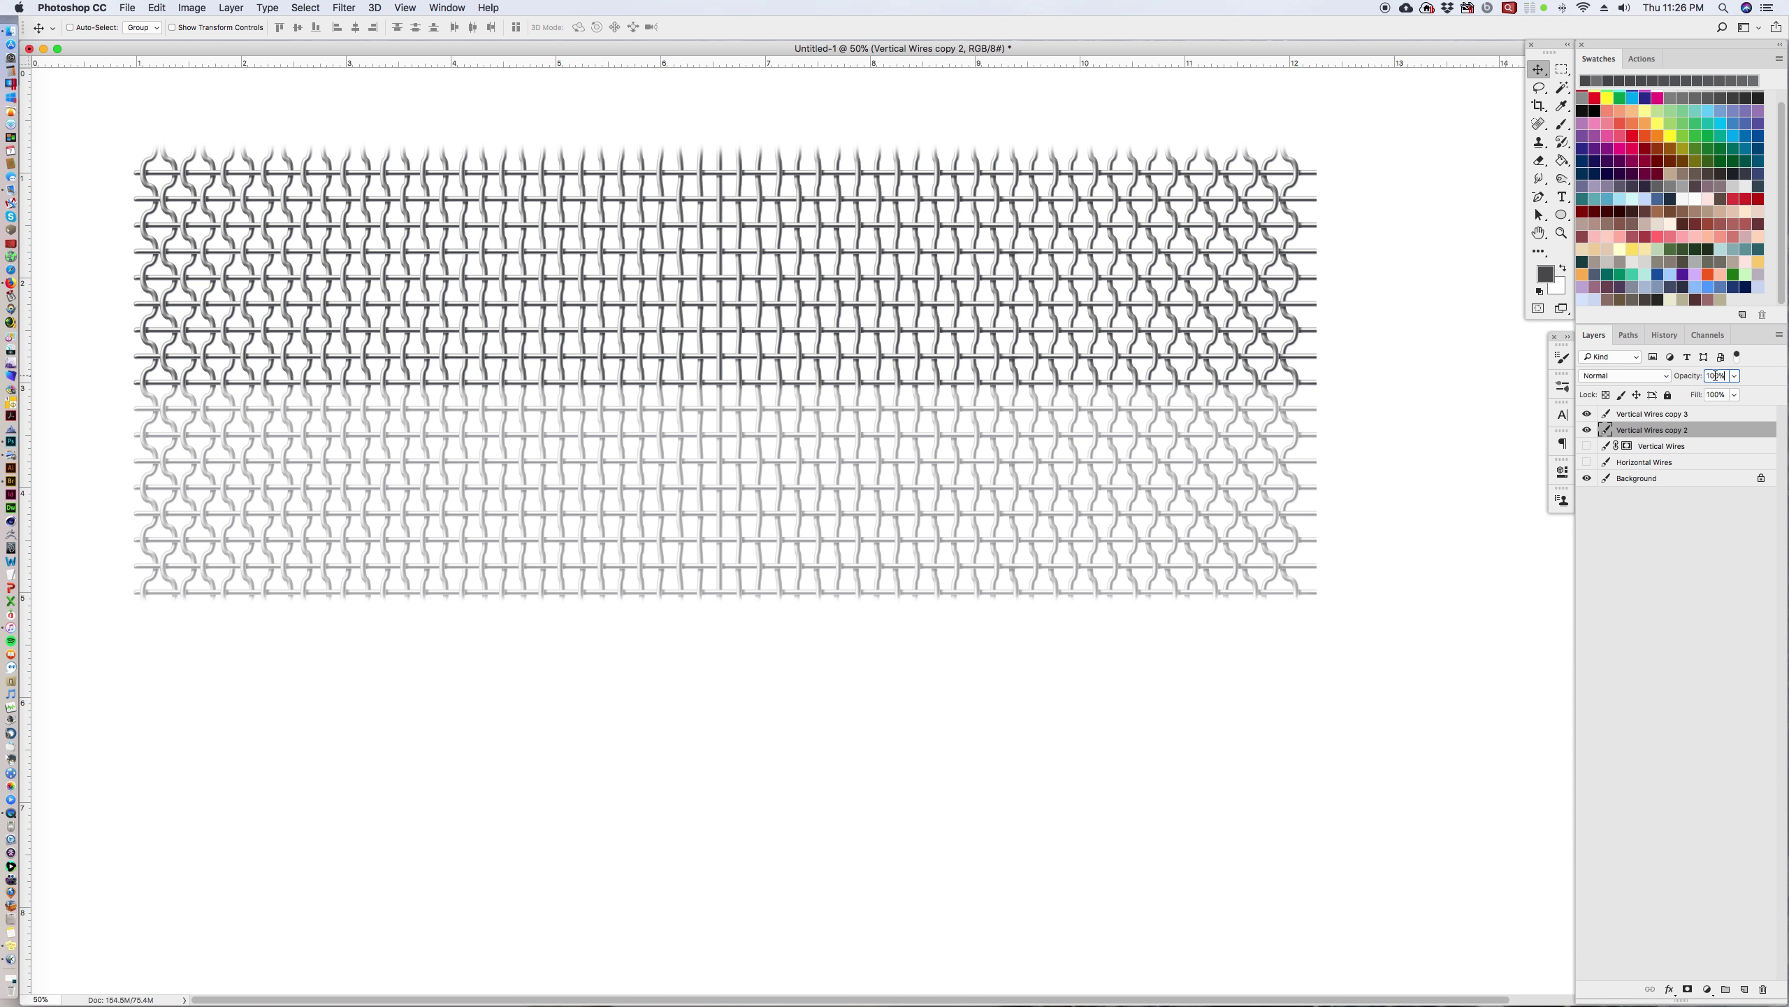
type("50")
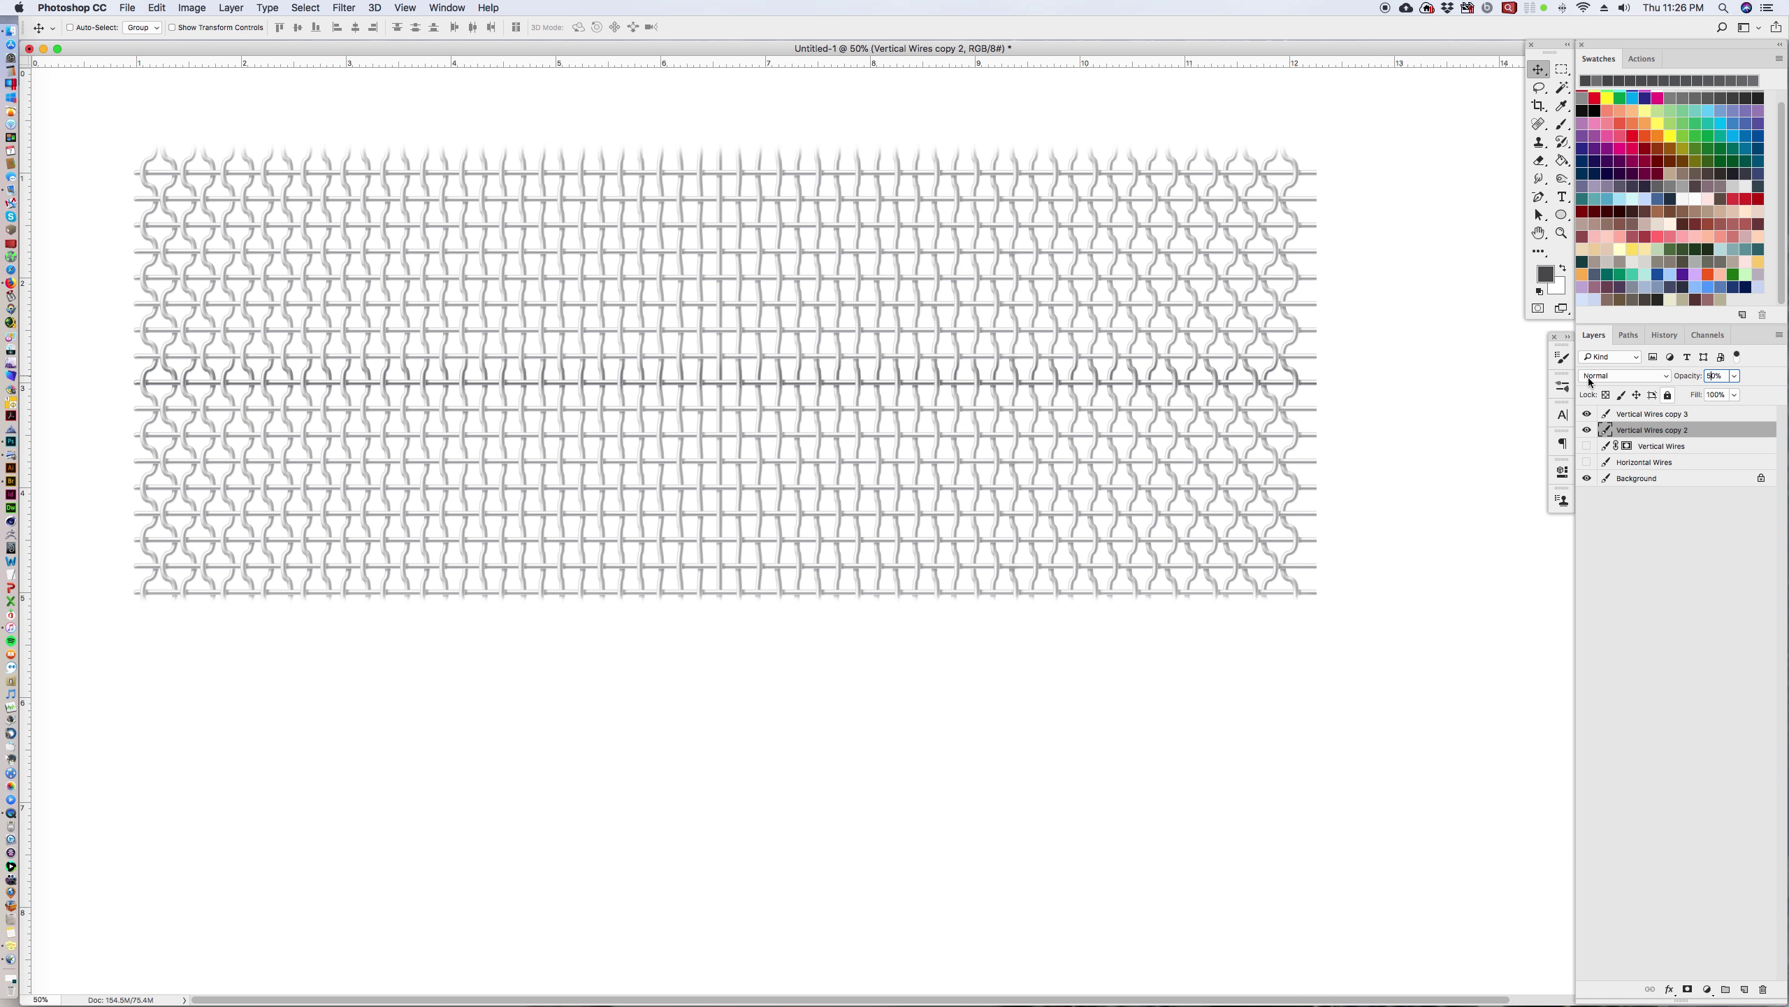
left_click(1562, 233)
Step: Zoom in on the seam and toggle Vertical Wires copy 3 on and off to compare the overlap
left_click(477, 405)
left_click(421, 410)
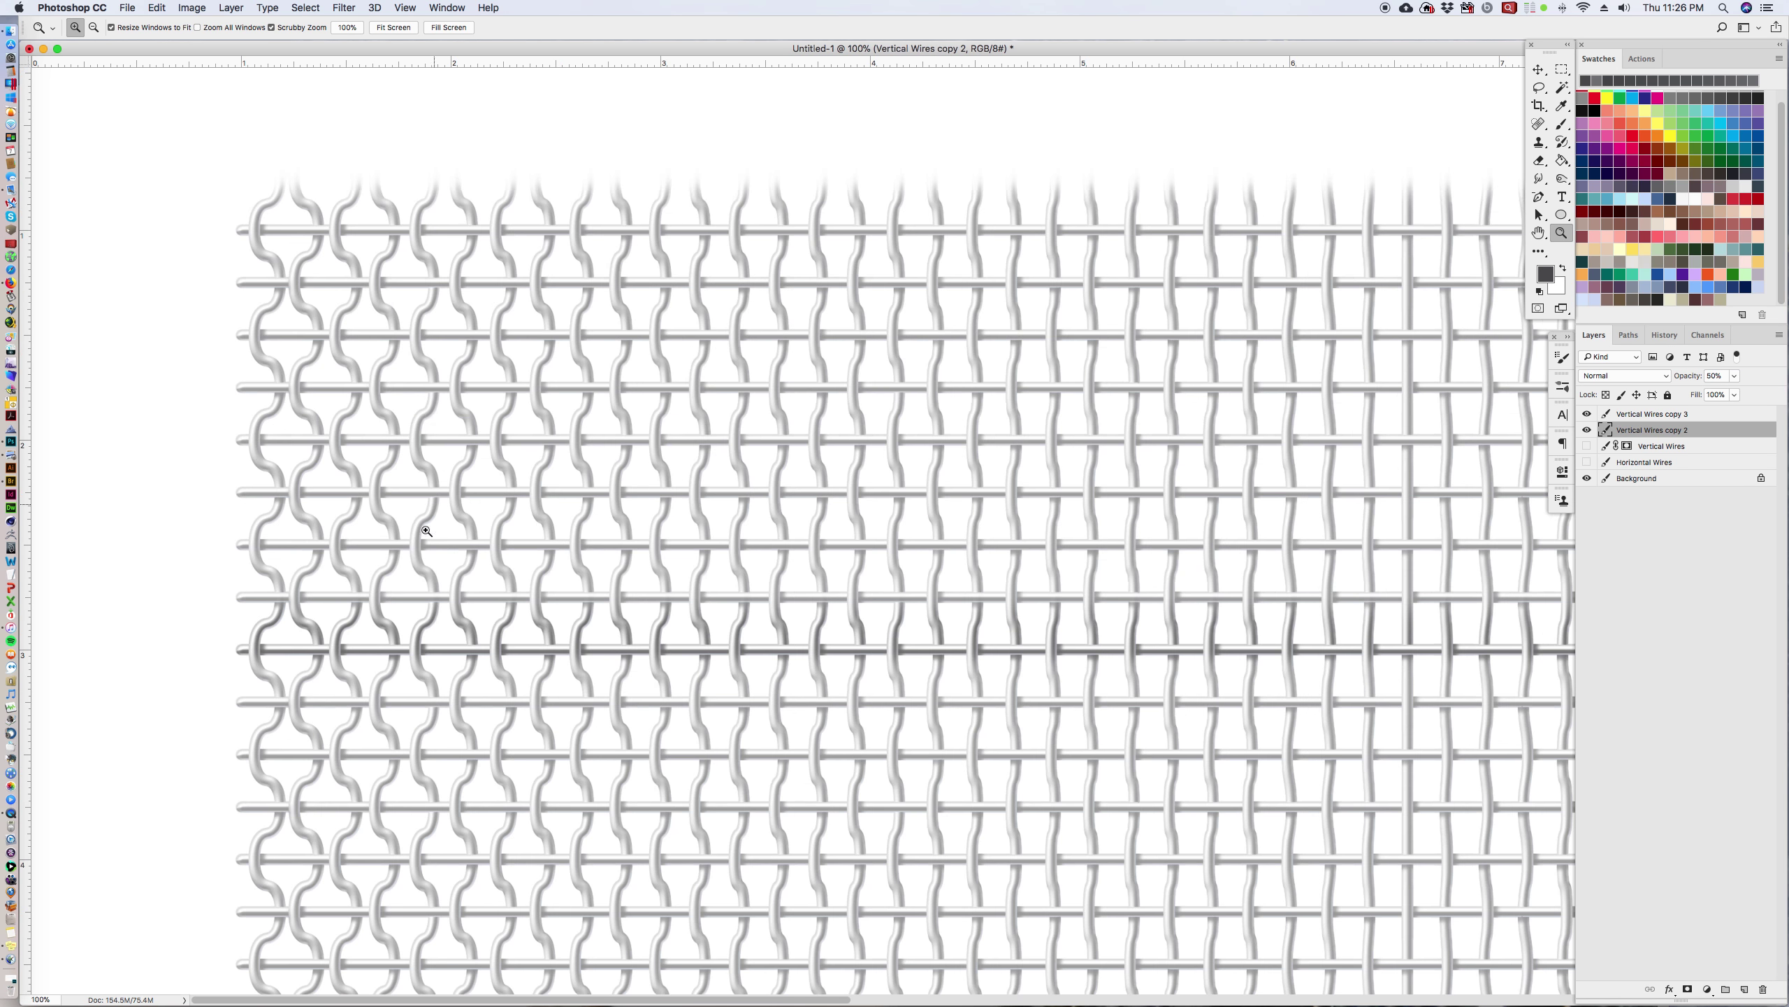
left_click(446, 600)
left_click(717, 617)
left_click(942, 541)
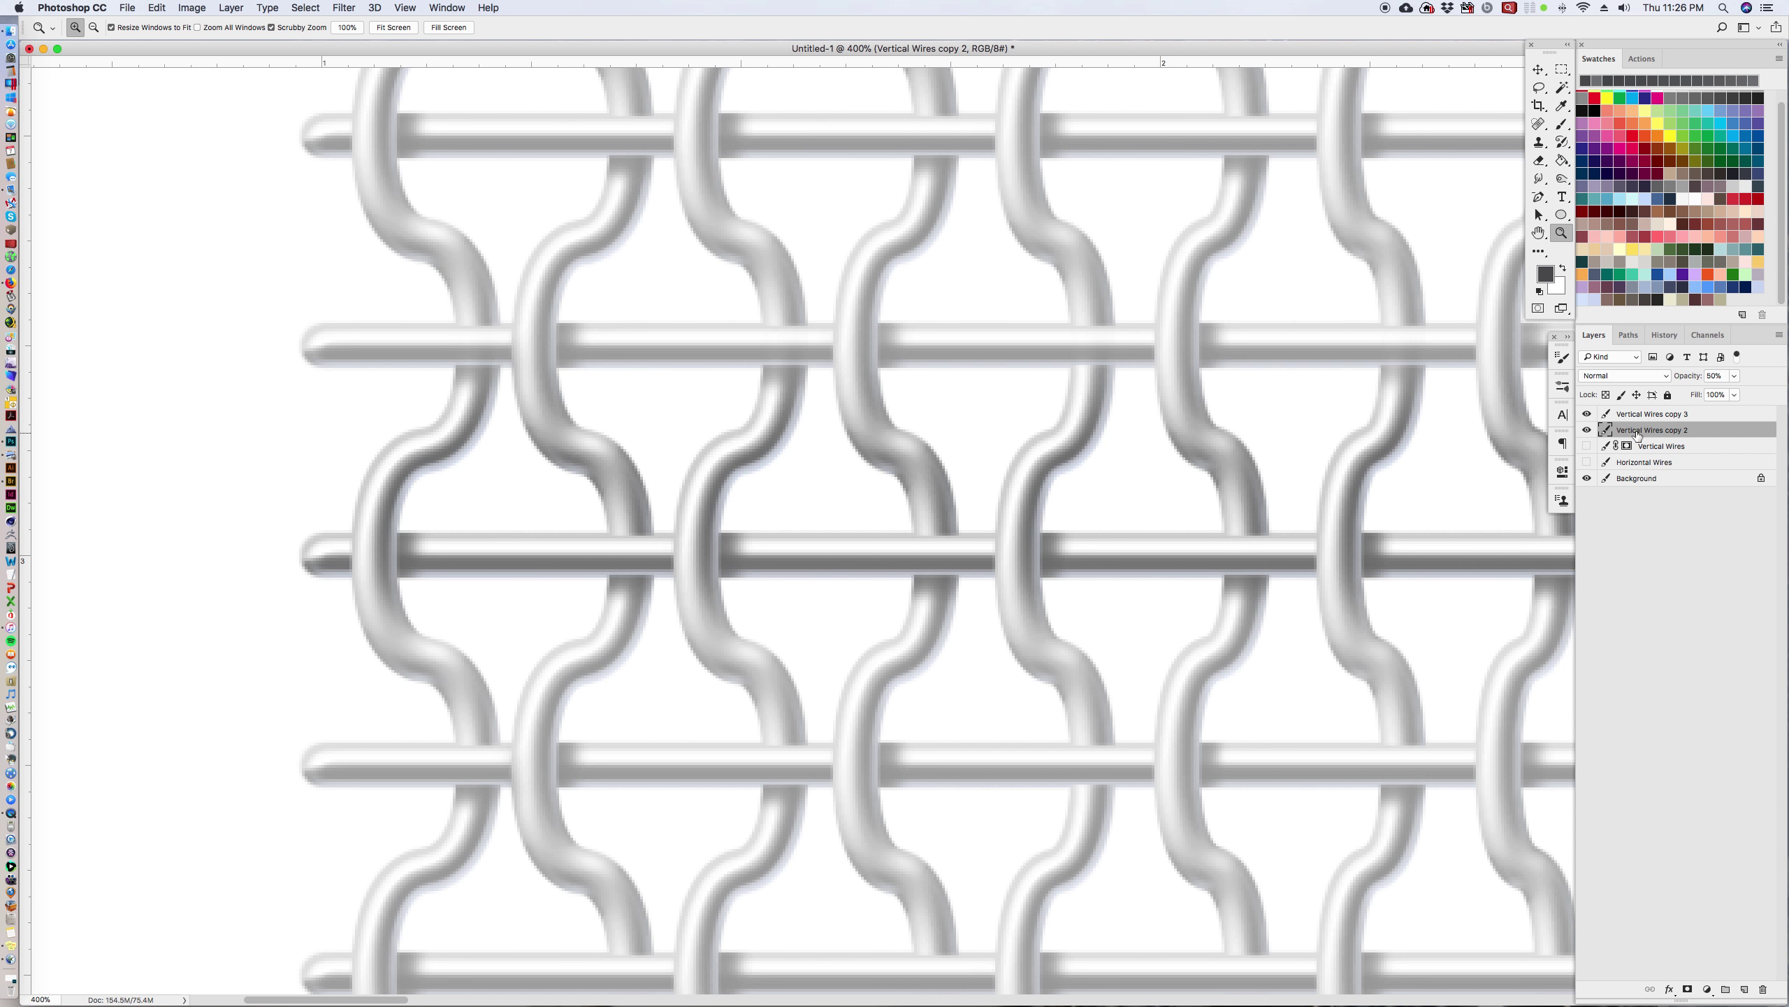
left_click(1587, 414)
left_click(1587, 414)
left_click(1587, 416)
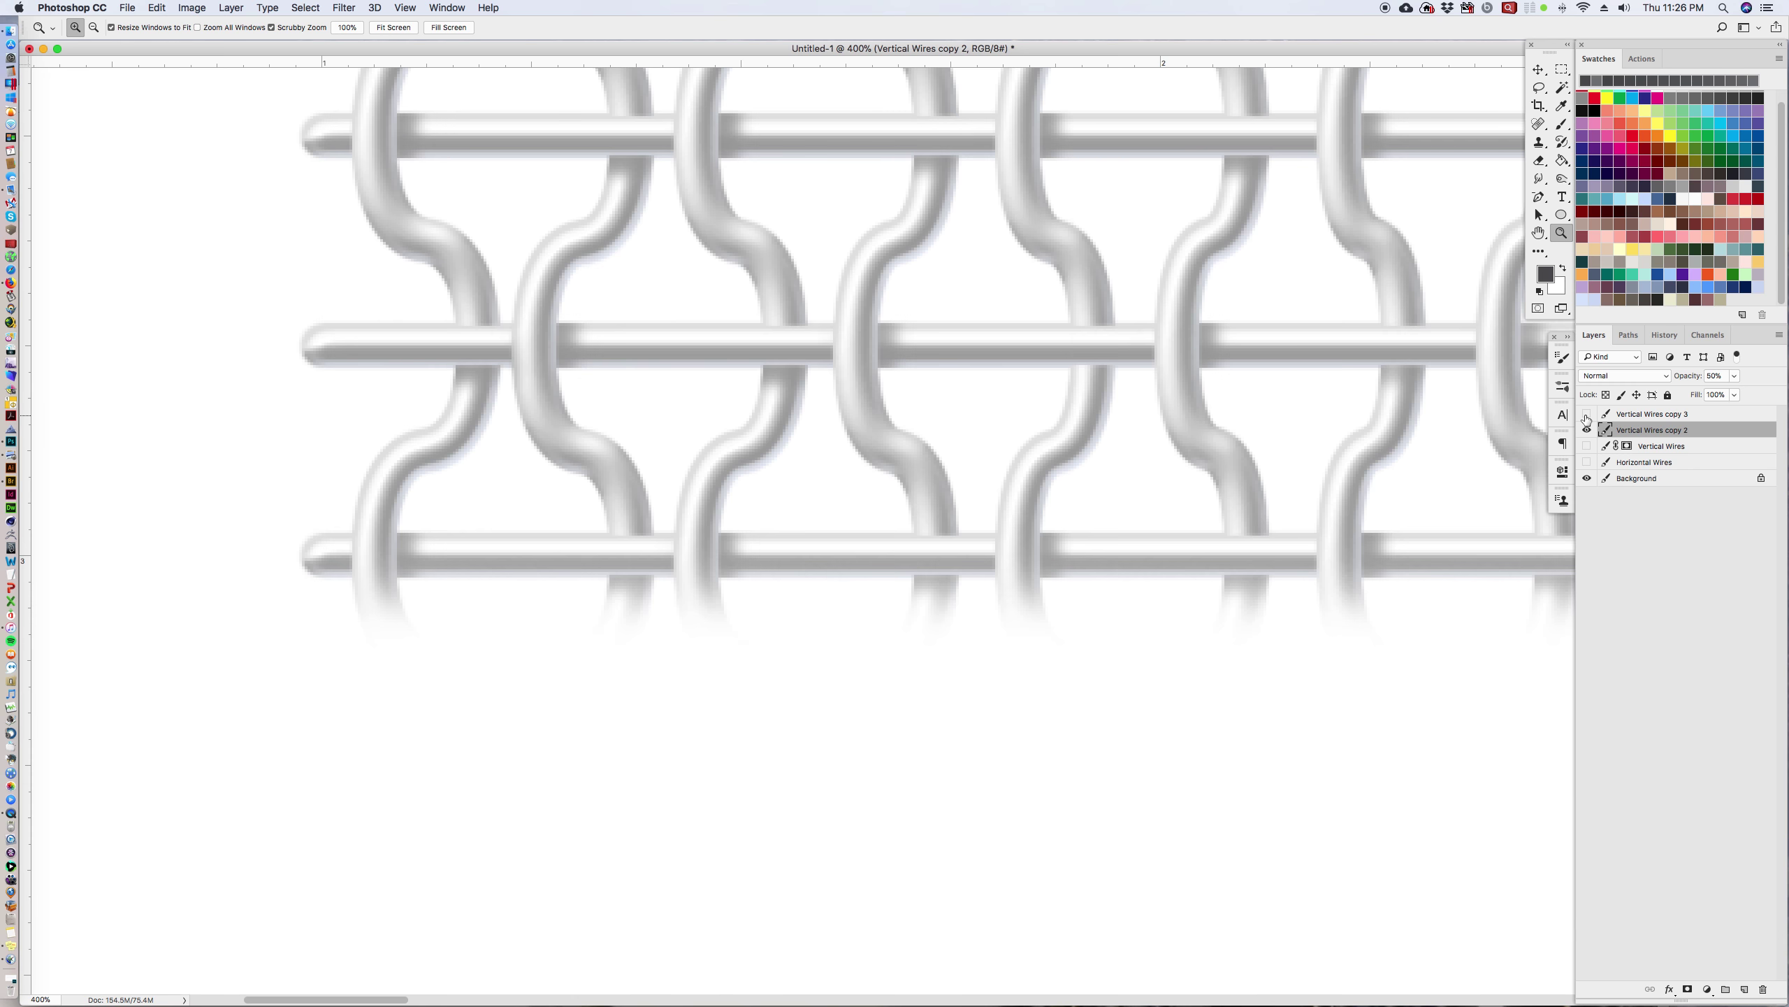
left_click(1586, 416)
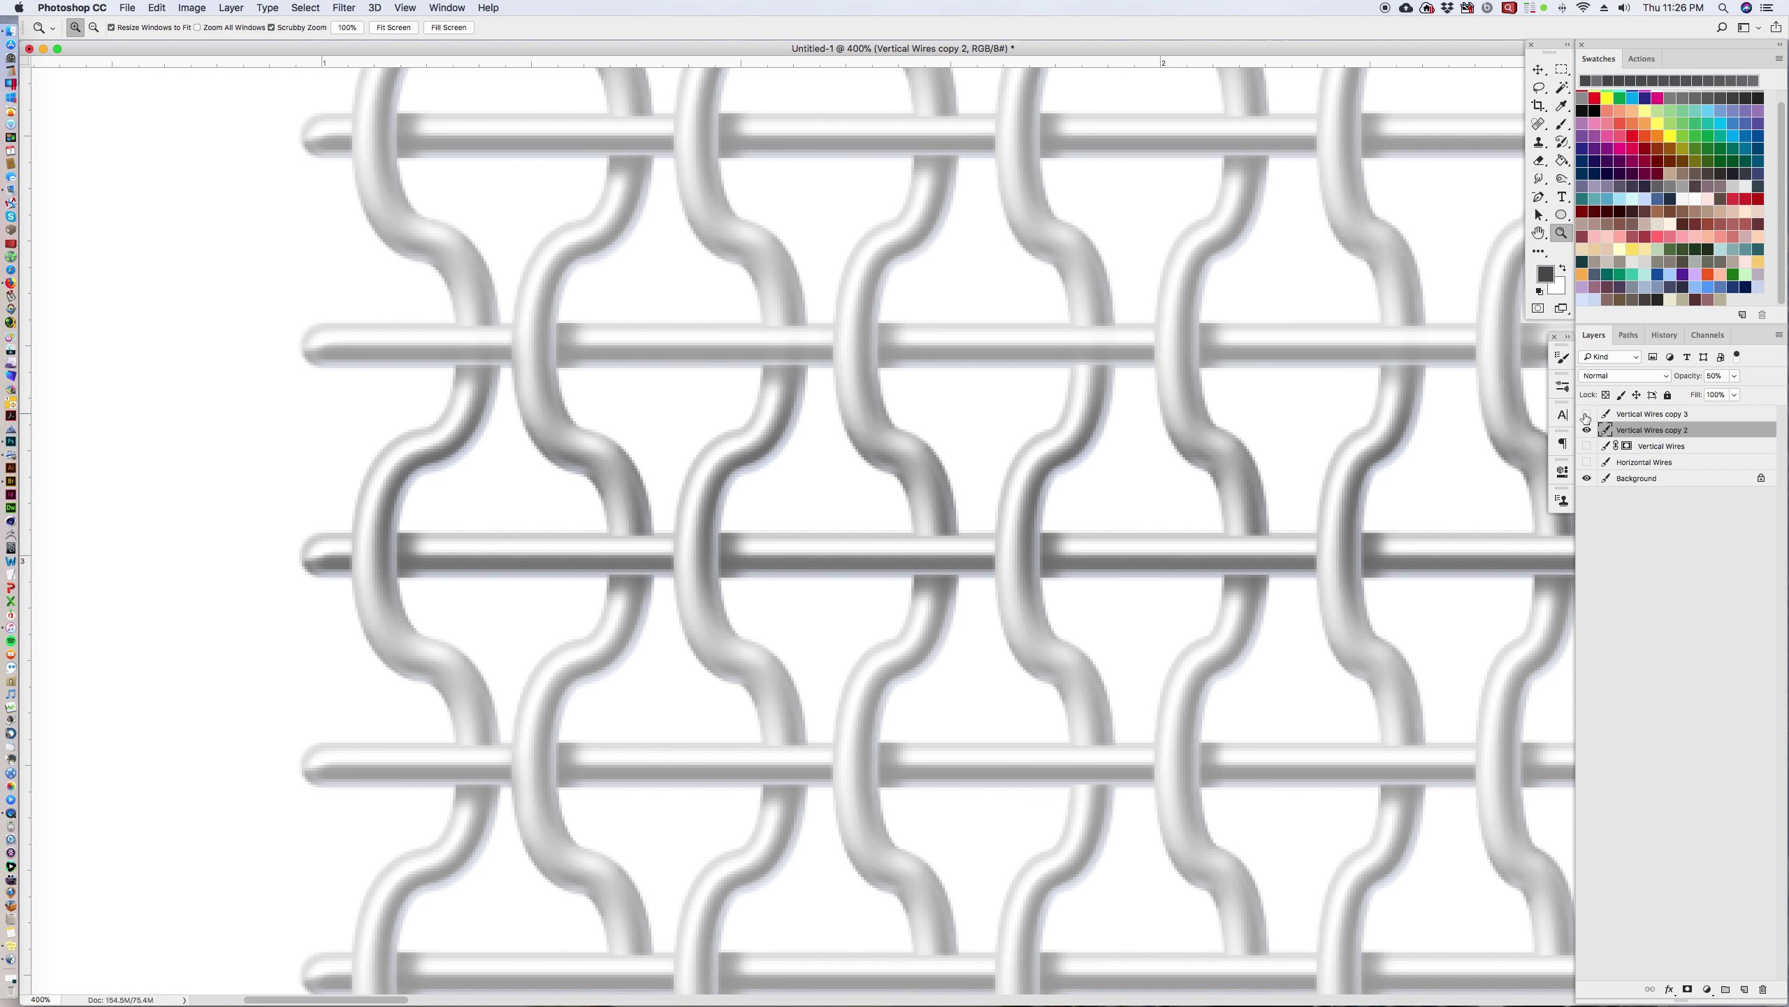
Step: Zoom out and raise Vertical Wires copy 3, then copy 2, to 100% opacity
left_click(1587, 416)
left_click(1145, 421, "alt")
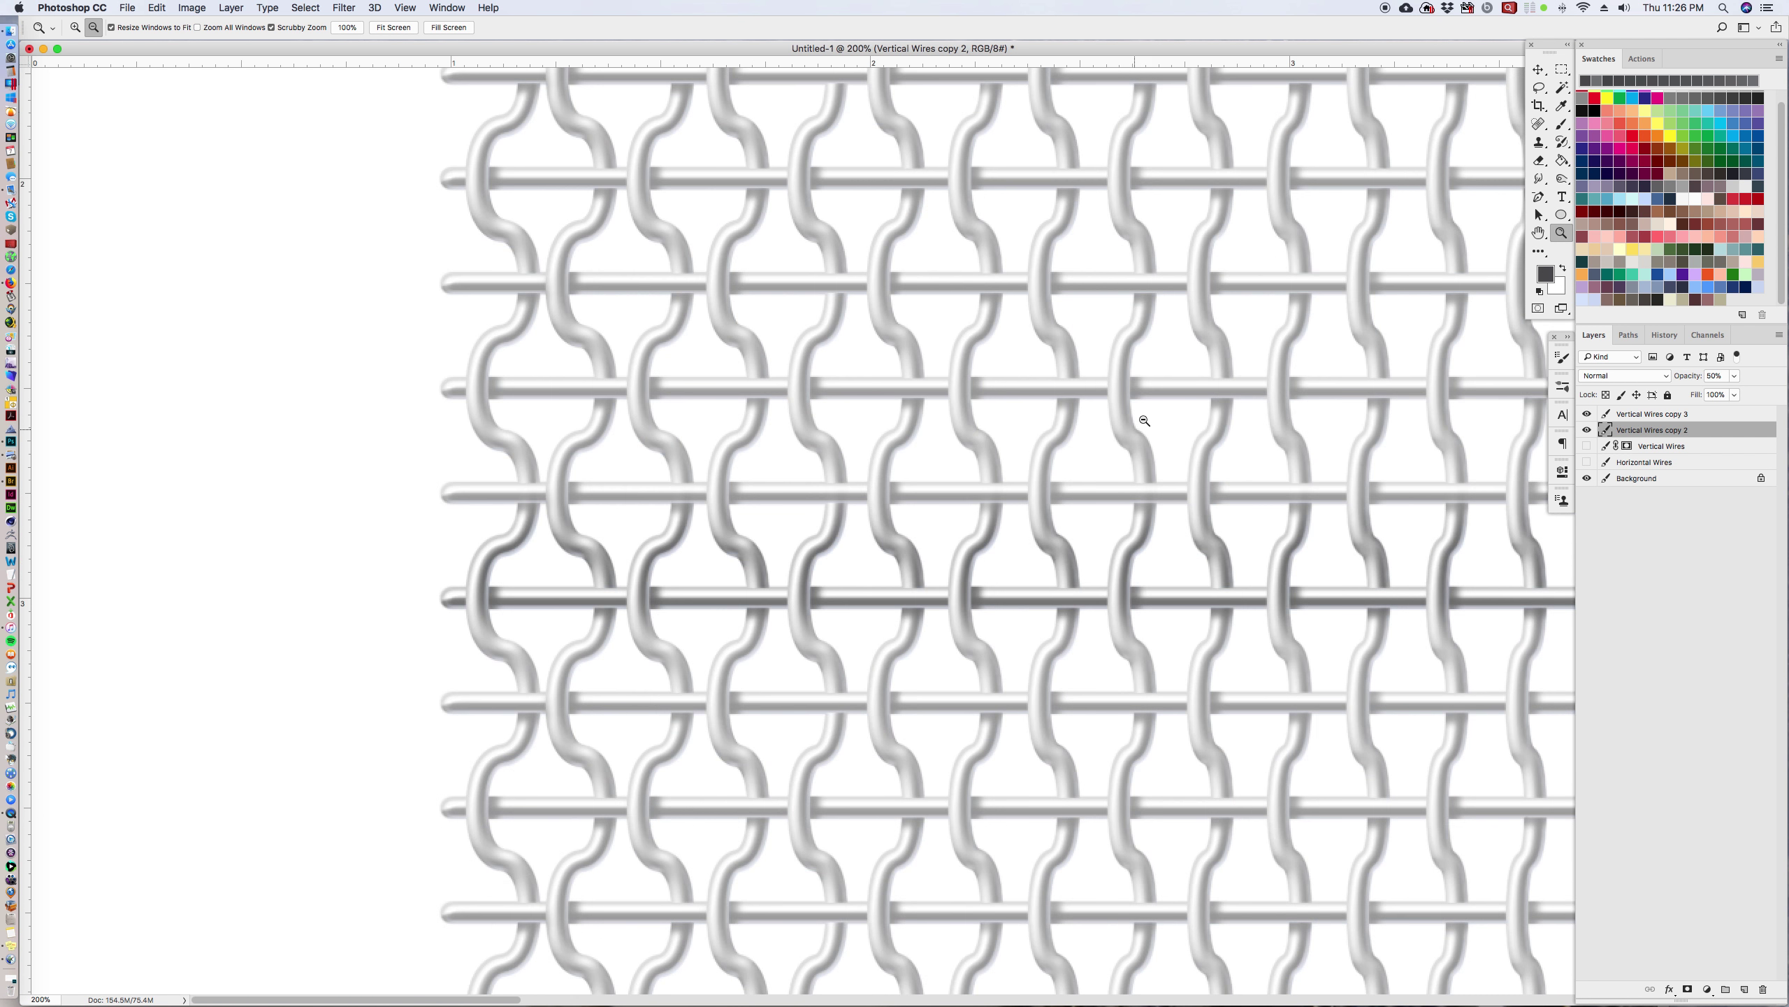
left_click(1145, 420, "alt")
left_click(1105, 430, "alt")
left_click(1042, 455, "alt")
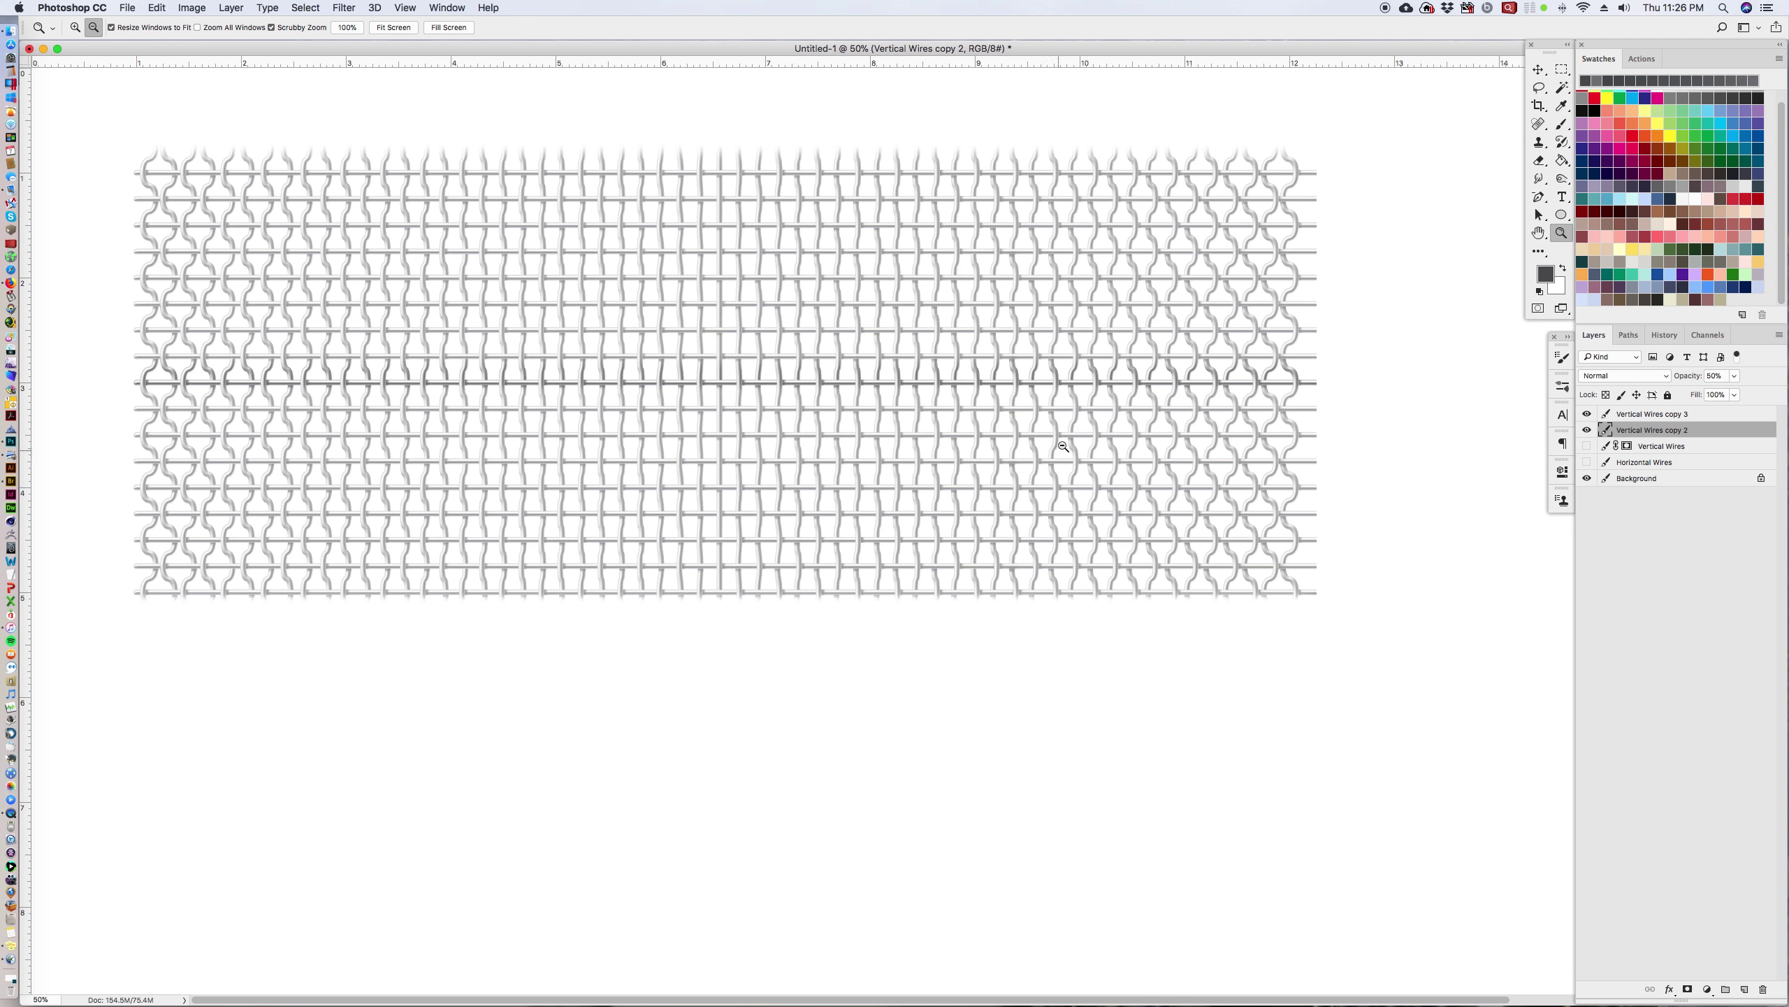
left_click(1645, 416)
left_click(1735, 375)
left_click_drag(1766, 393, 1771, 393)
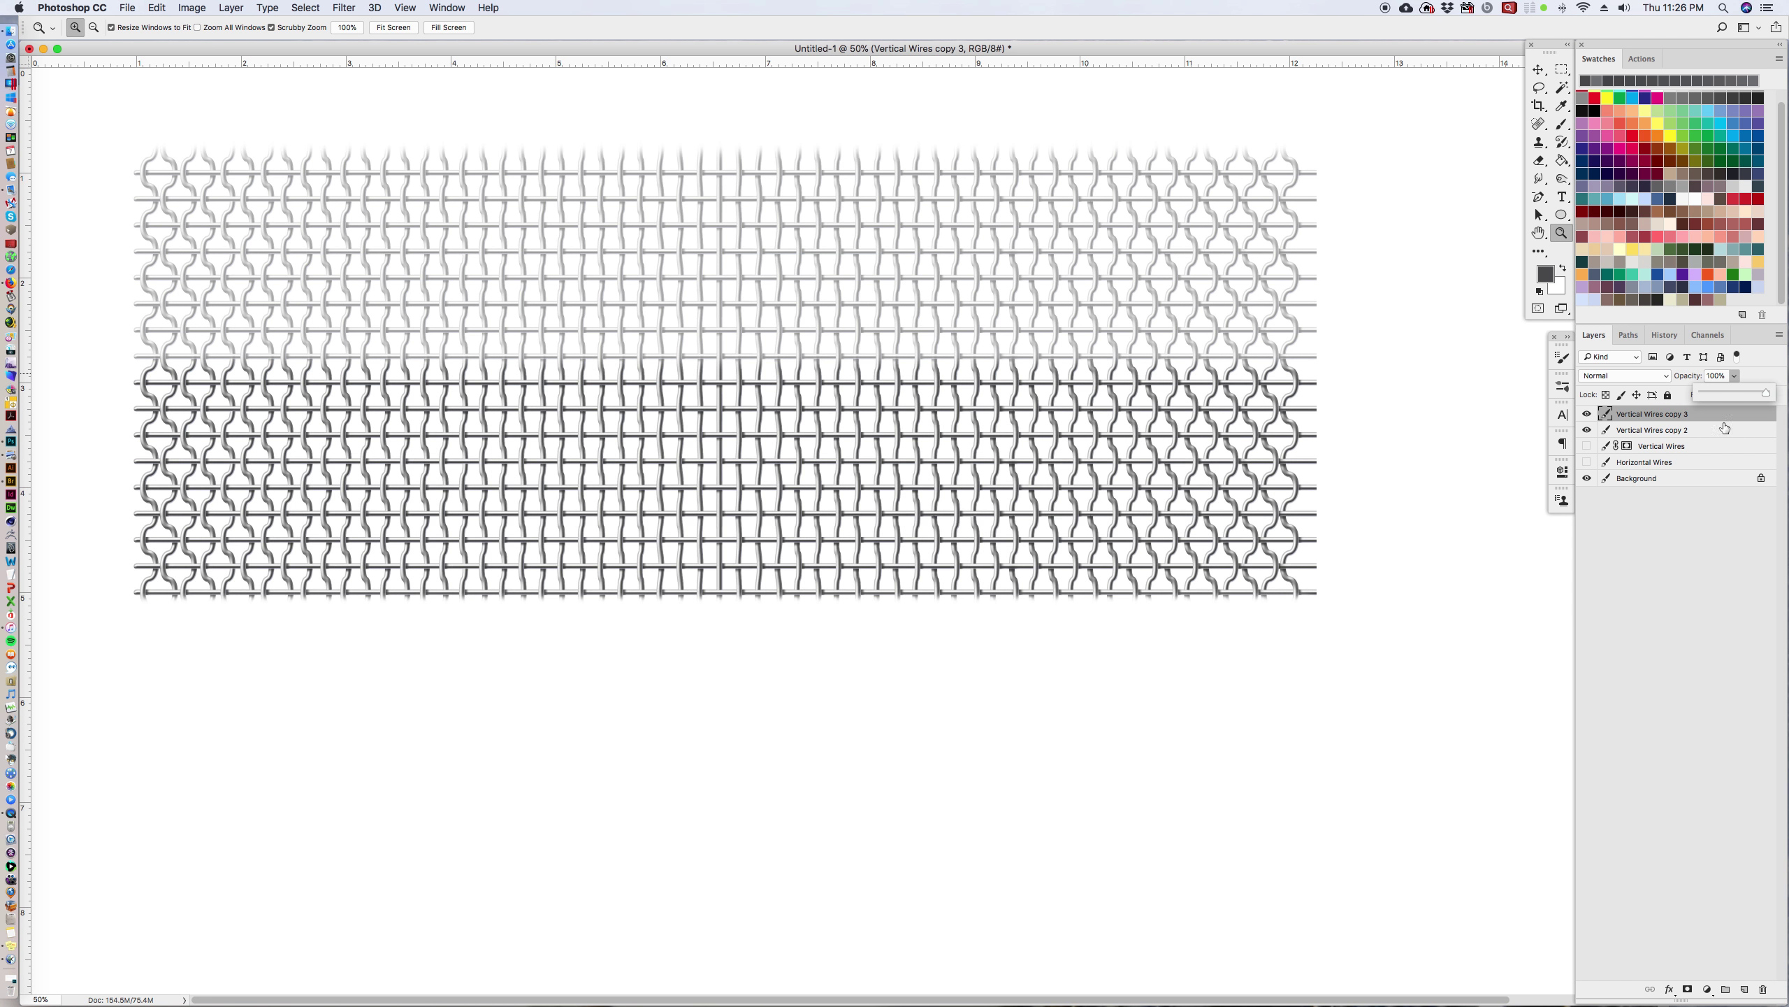
left_click(1710, 431)
left_click(1735, 376)
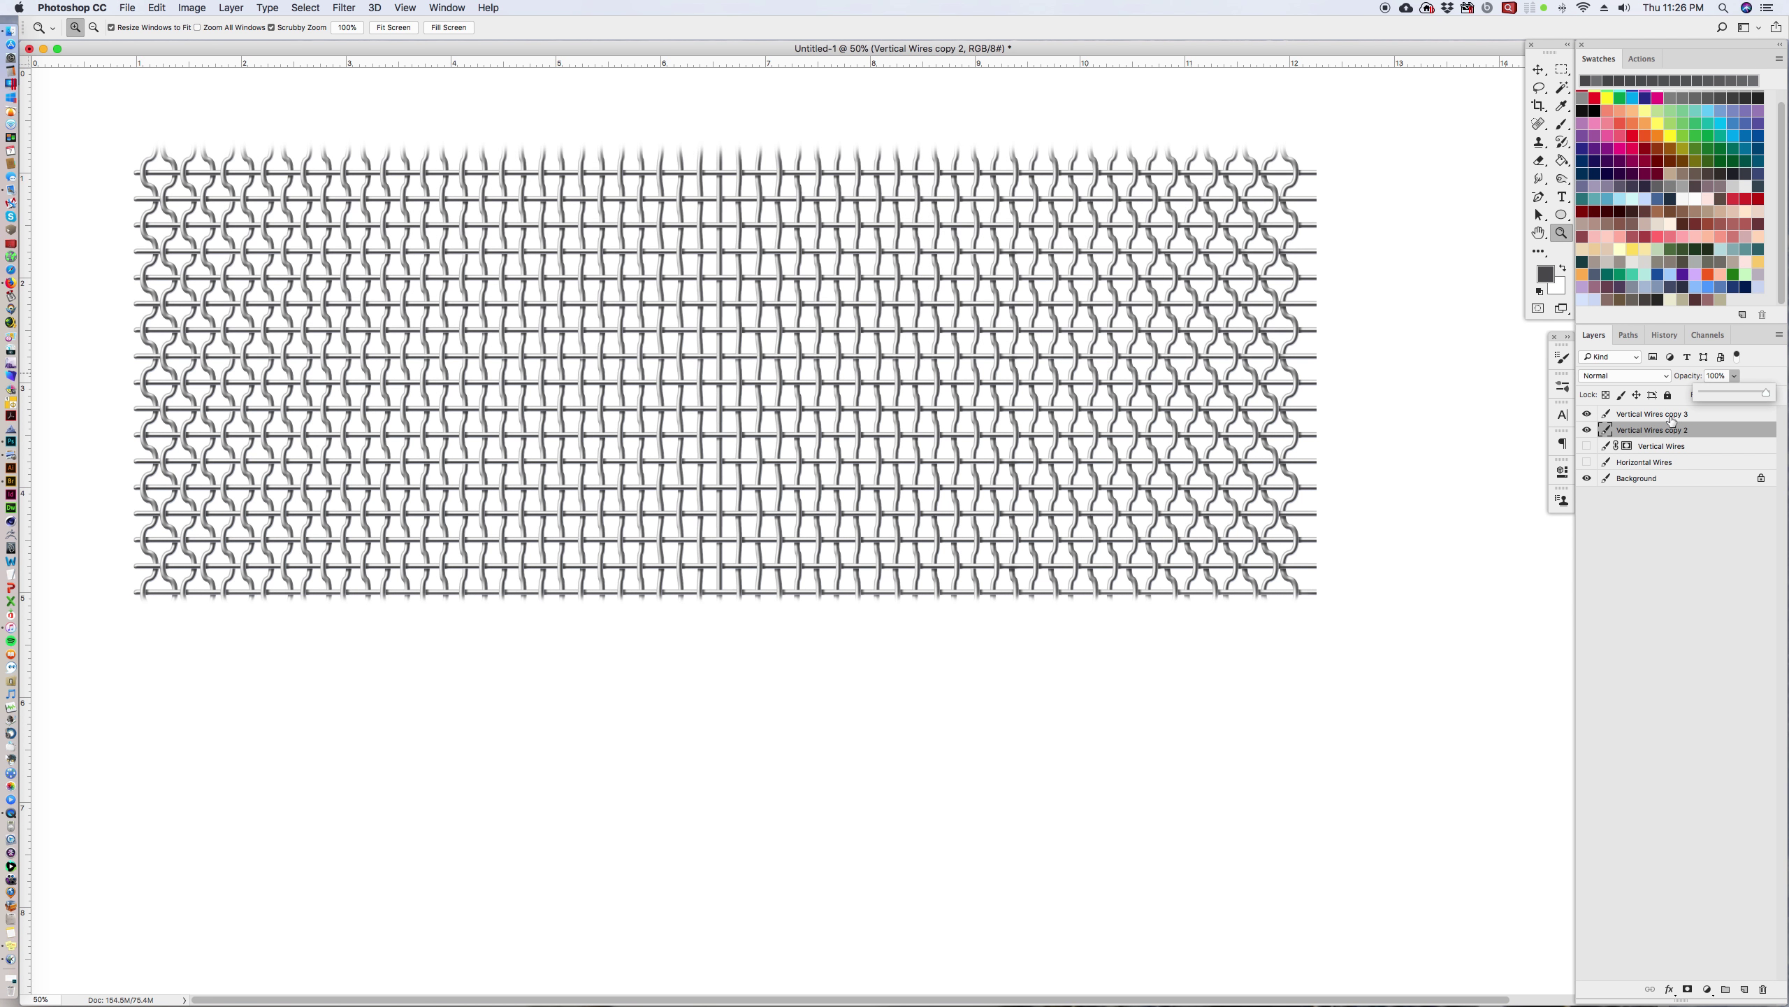
Step: Merge Vertical Wires copy 2 and copy 3 into one layer and Alt-drag a duplicate strip below it
left_click(1702, 416, "shift")
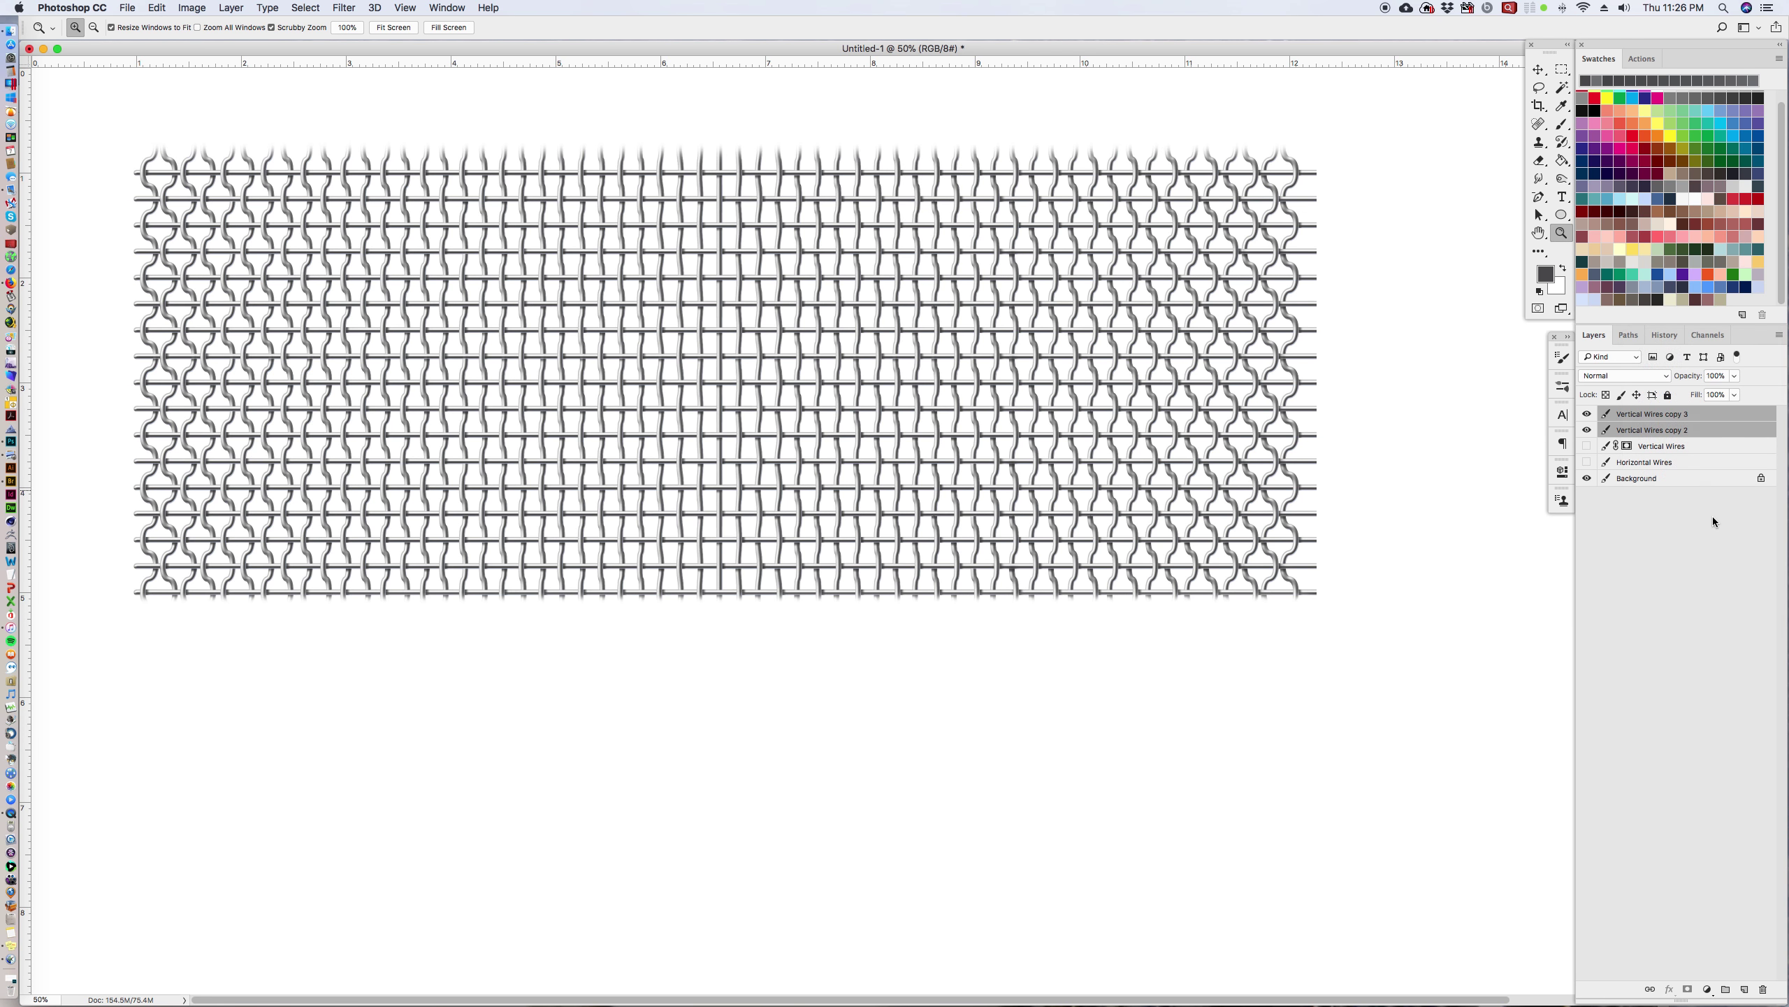
left_click(1779, 335)
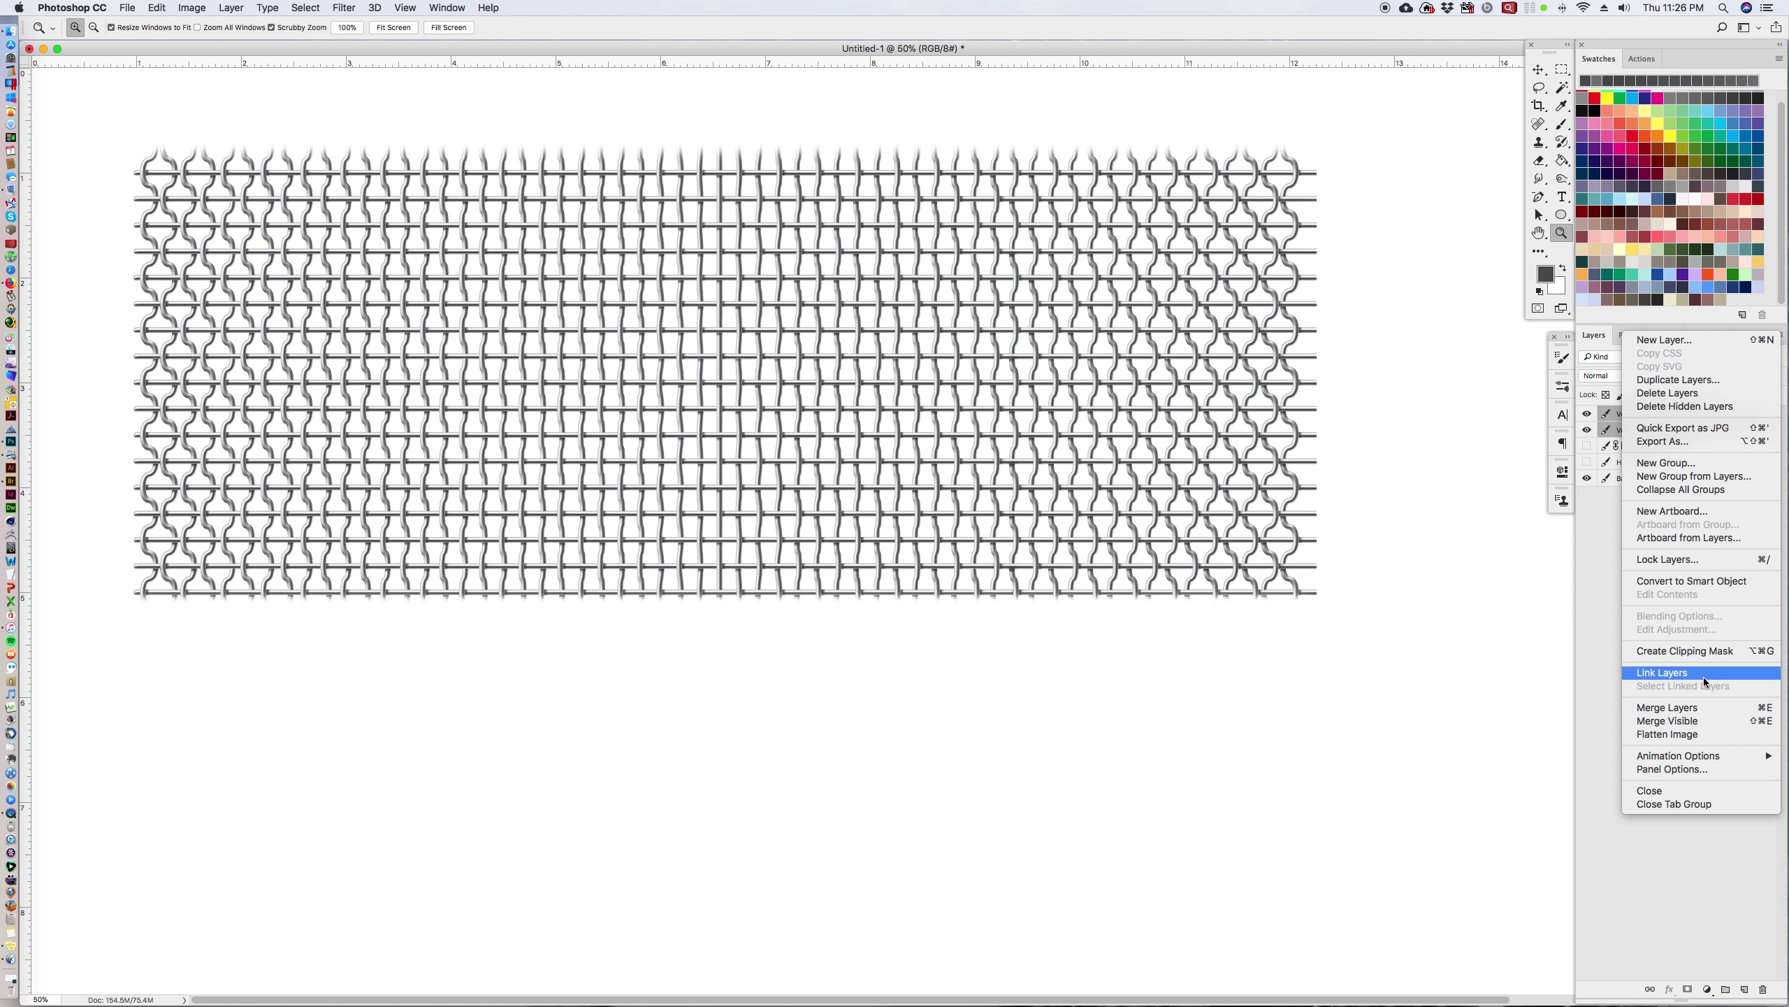
left_click(1697, 711)
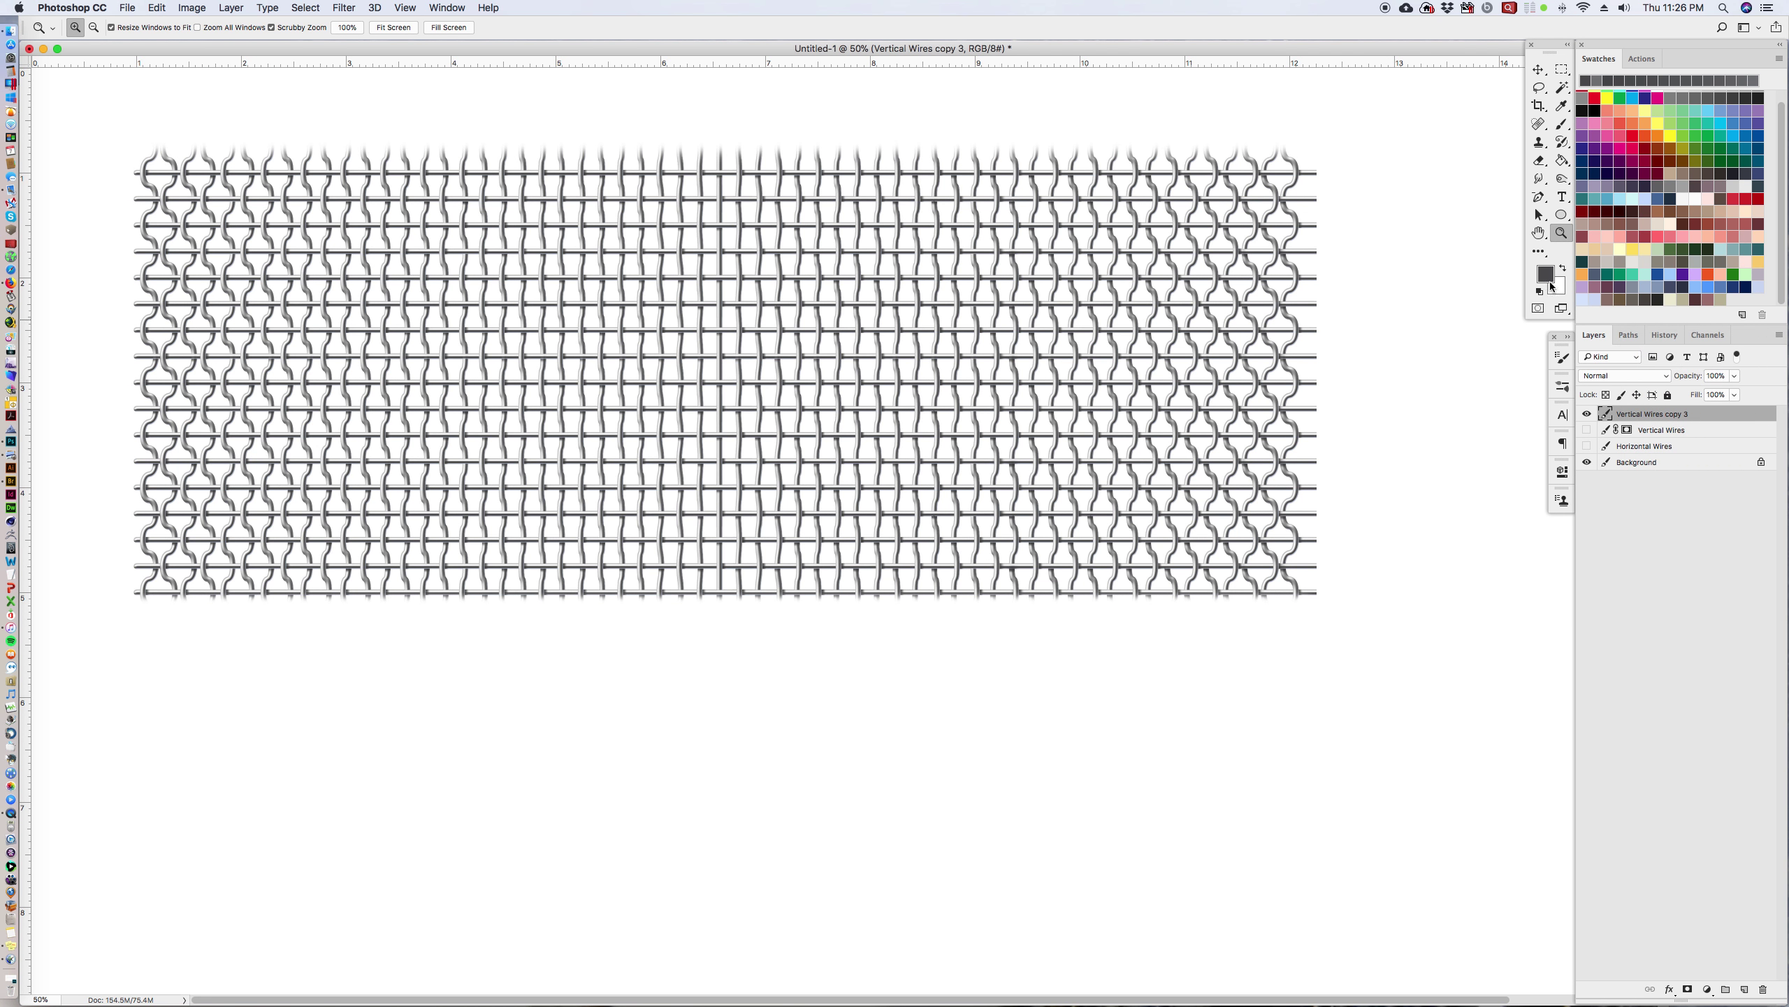
left_click(1538, 70)
left_click_drag(830, 413, 847, 837)
Step: Set the new lower copy and Vertical Wires copy 3 to 50% opacity
left_click(1565, 232)
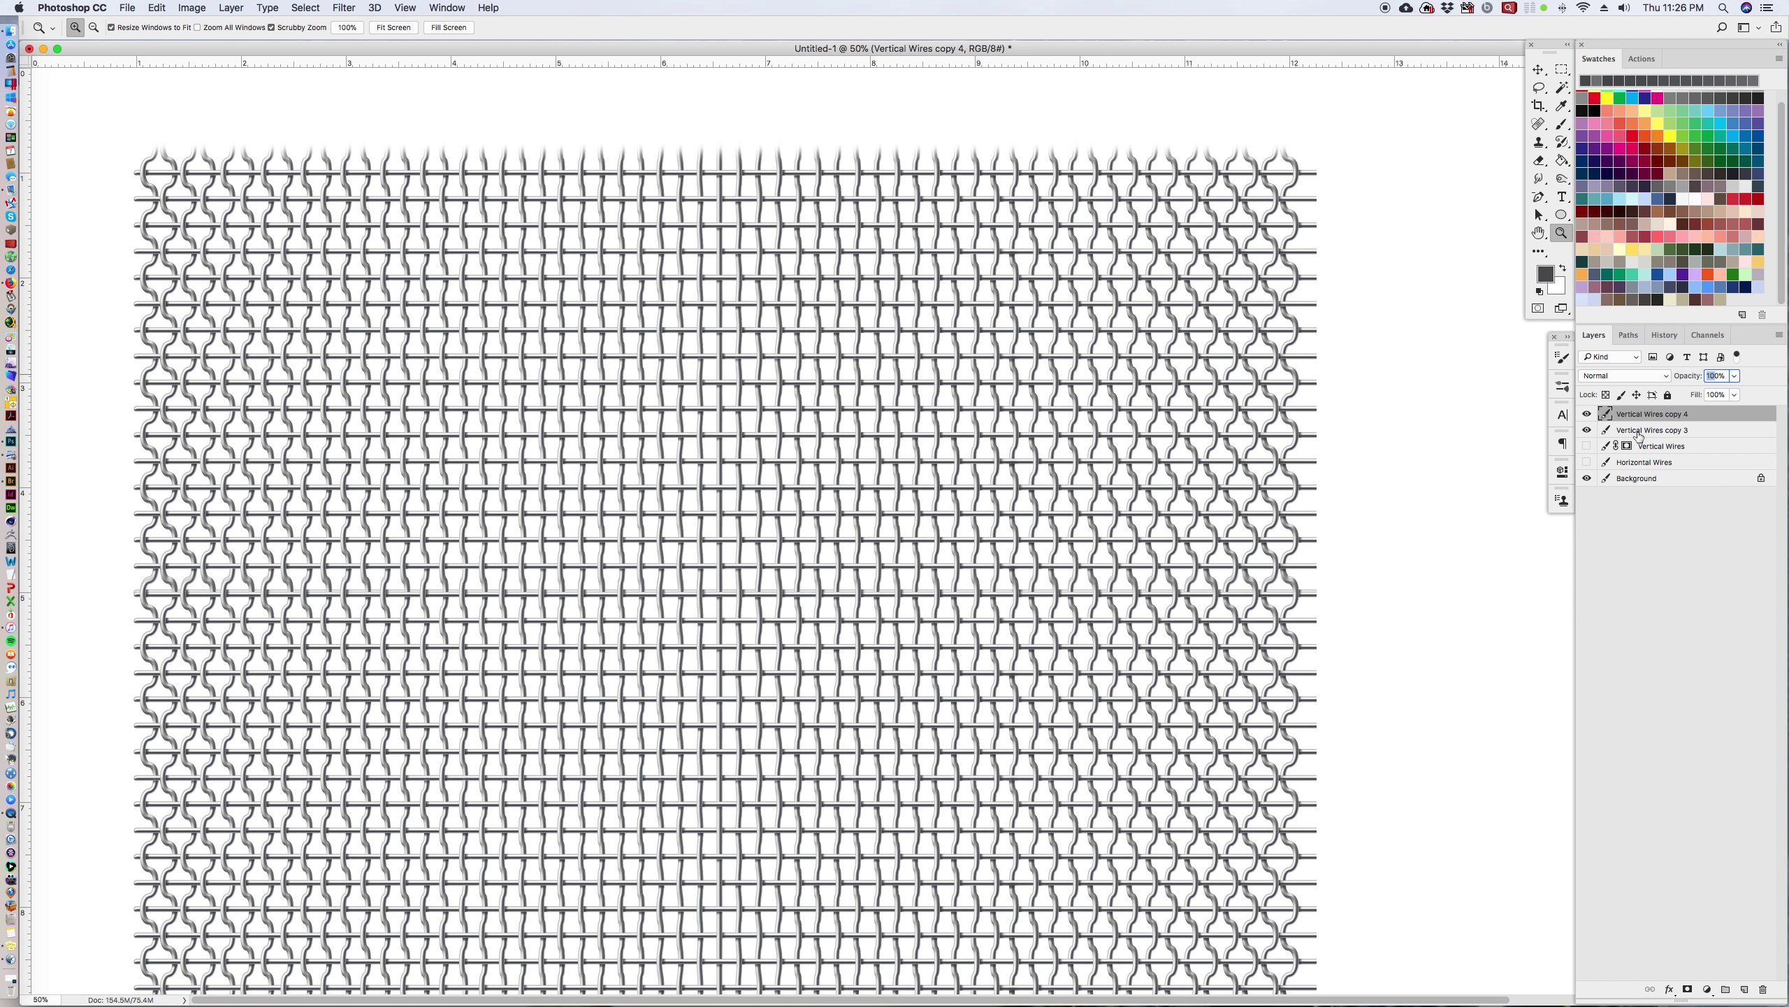
type("50")
key("Return")
left_click(1663, 431)
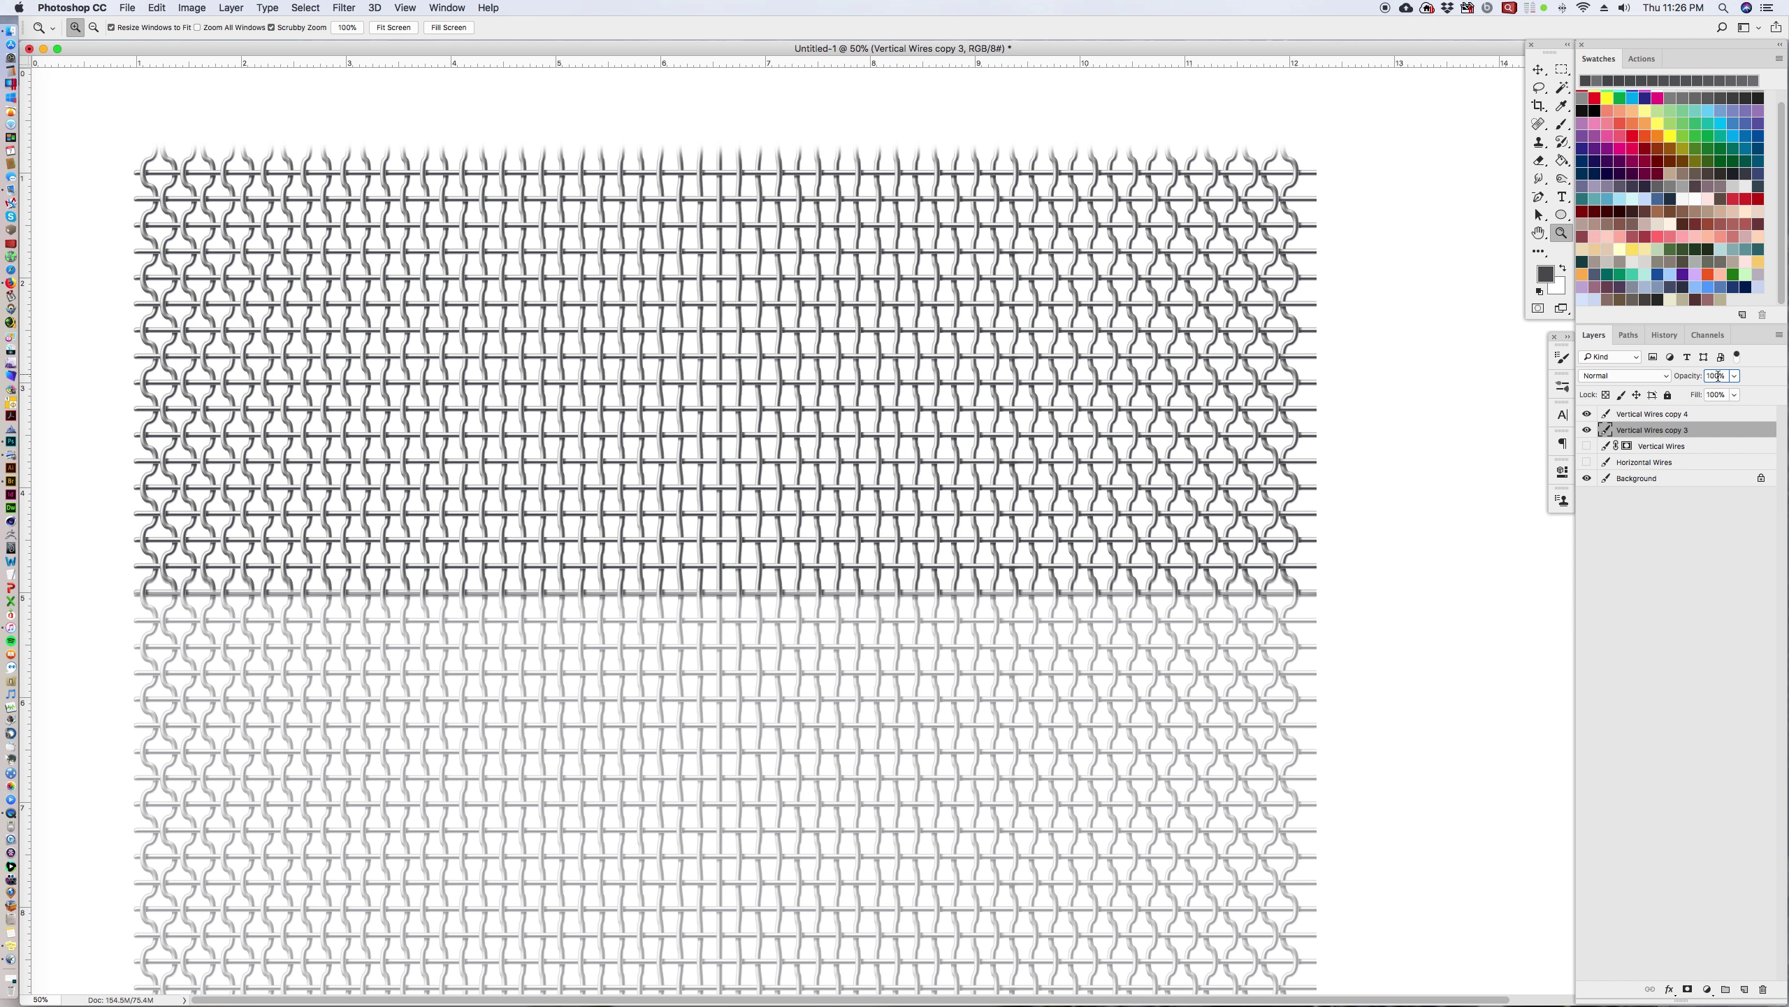
type("50")
key("Return")
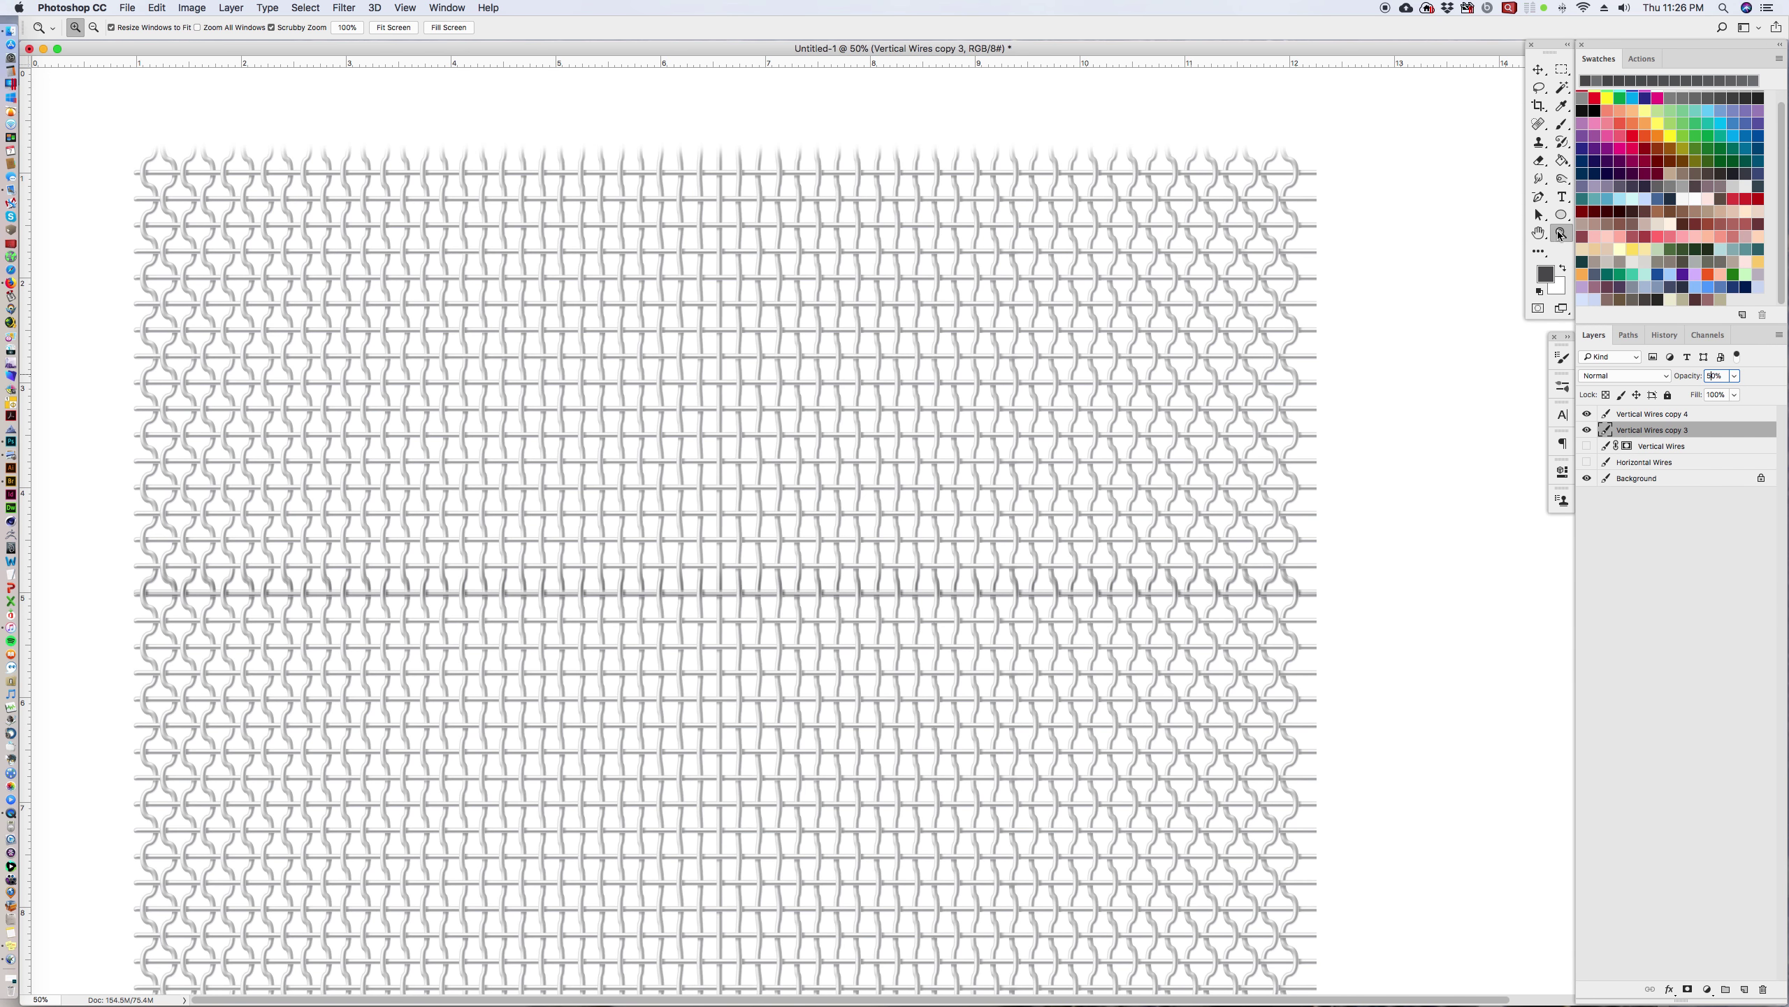
Step: Zoom in on the seam and nudge the wire layer down two steps to align the weave
left_click(792, 520)
left_click(401, 535)
left_click(647, 475)
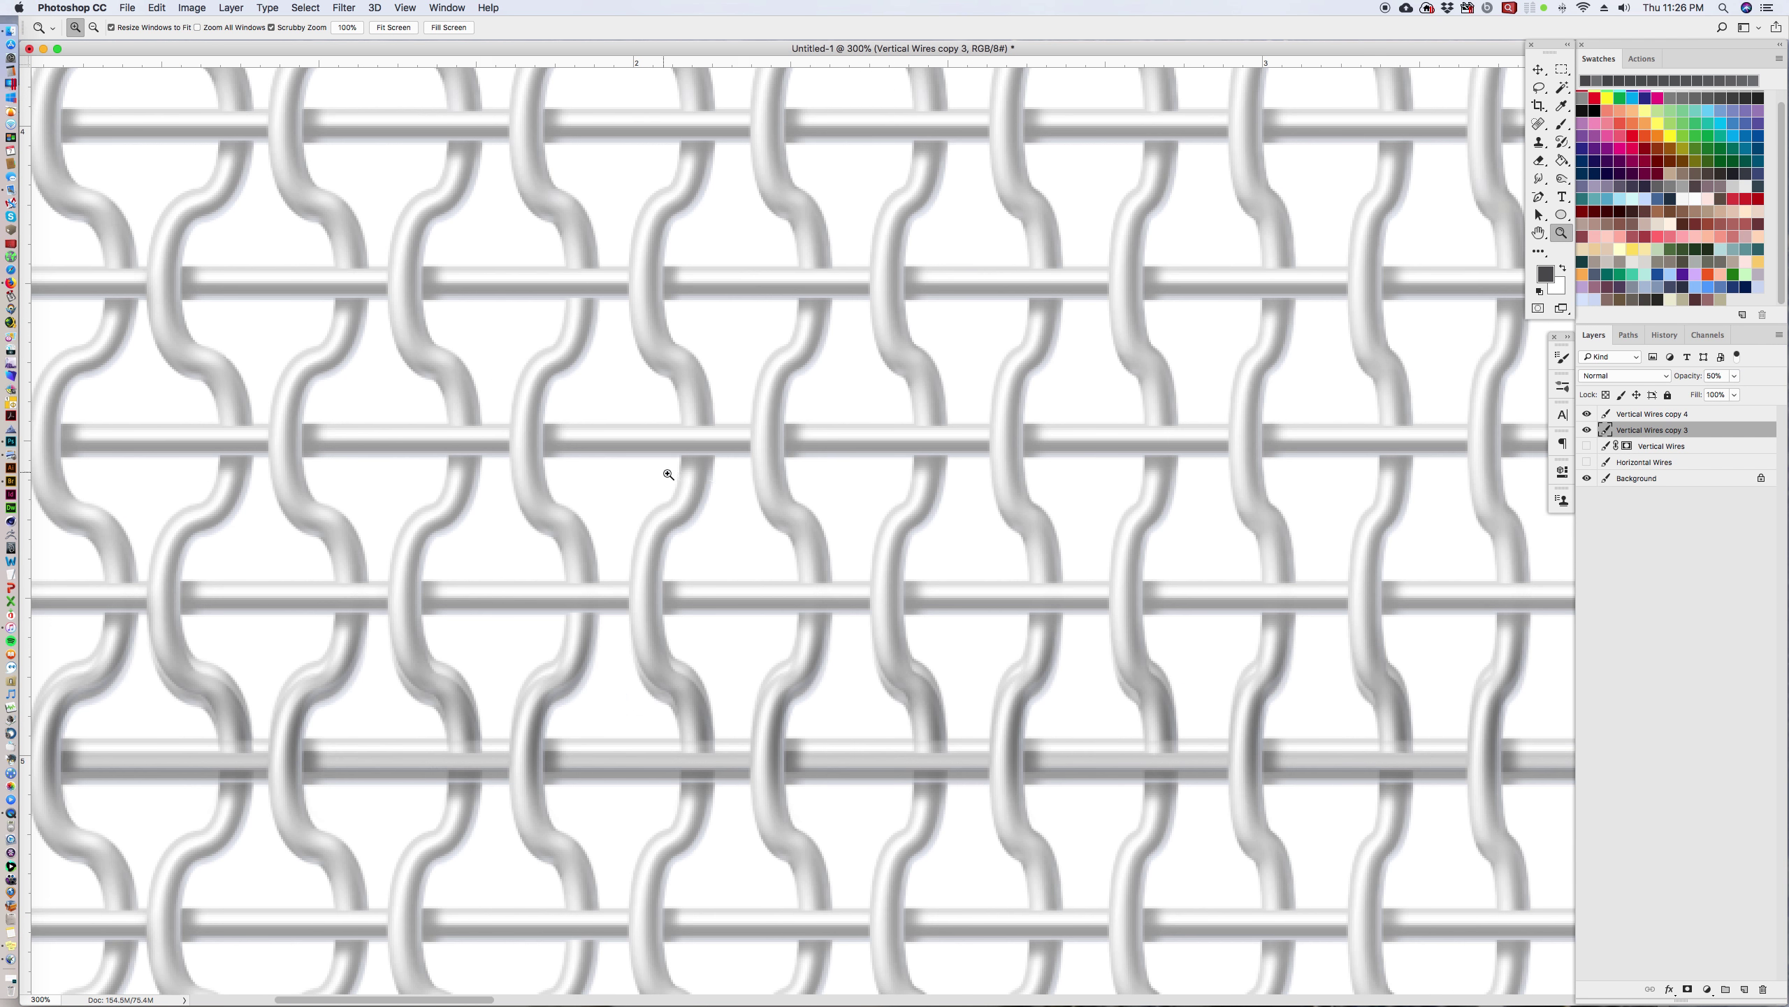
left_click(546, 639, "alt")
left_click(756, 567)
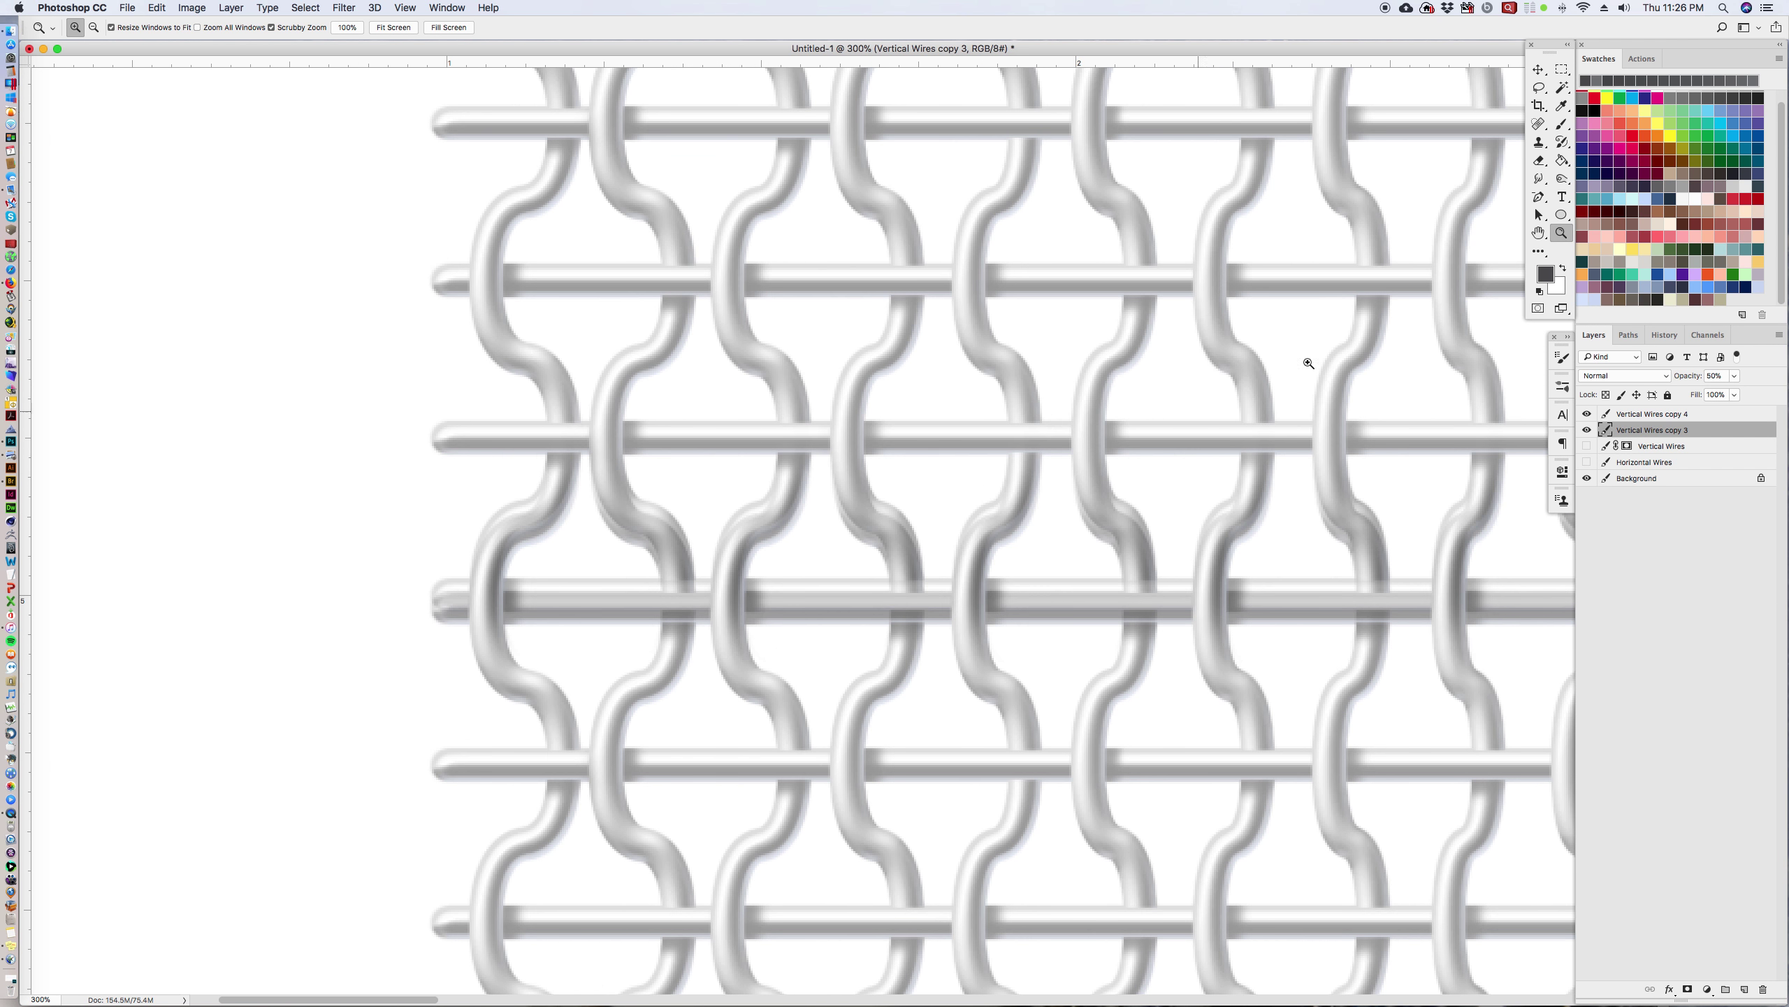
left_click(1538, 70)
key("Down")
key("Down")
key("Down")
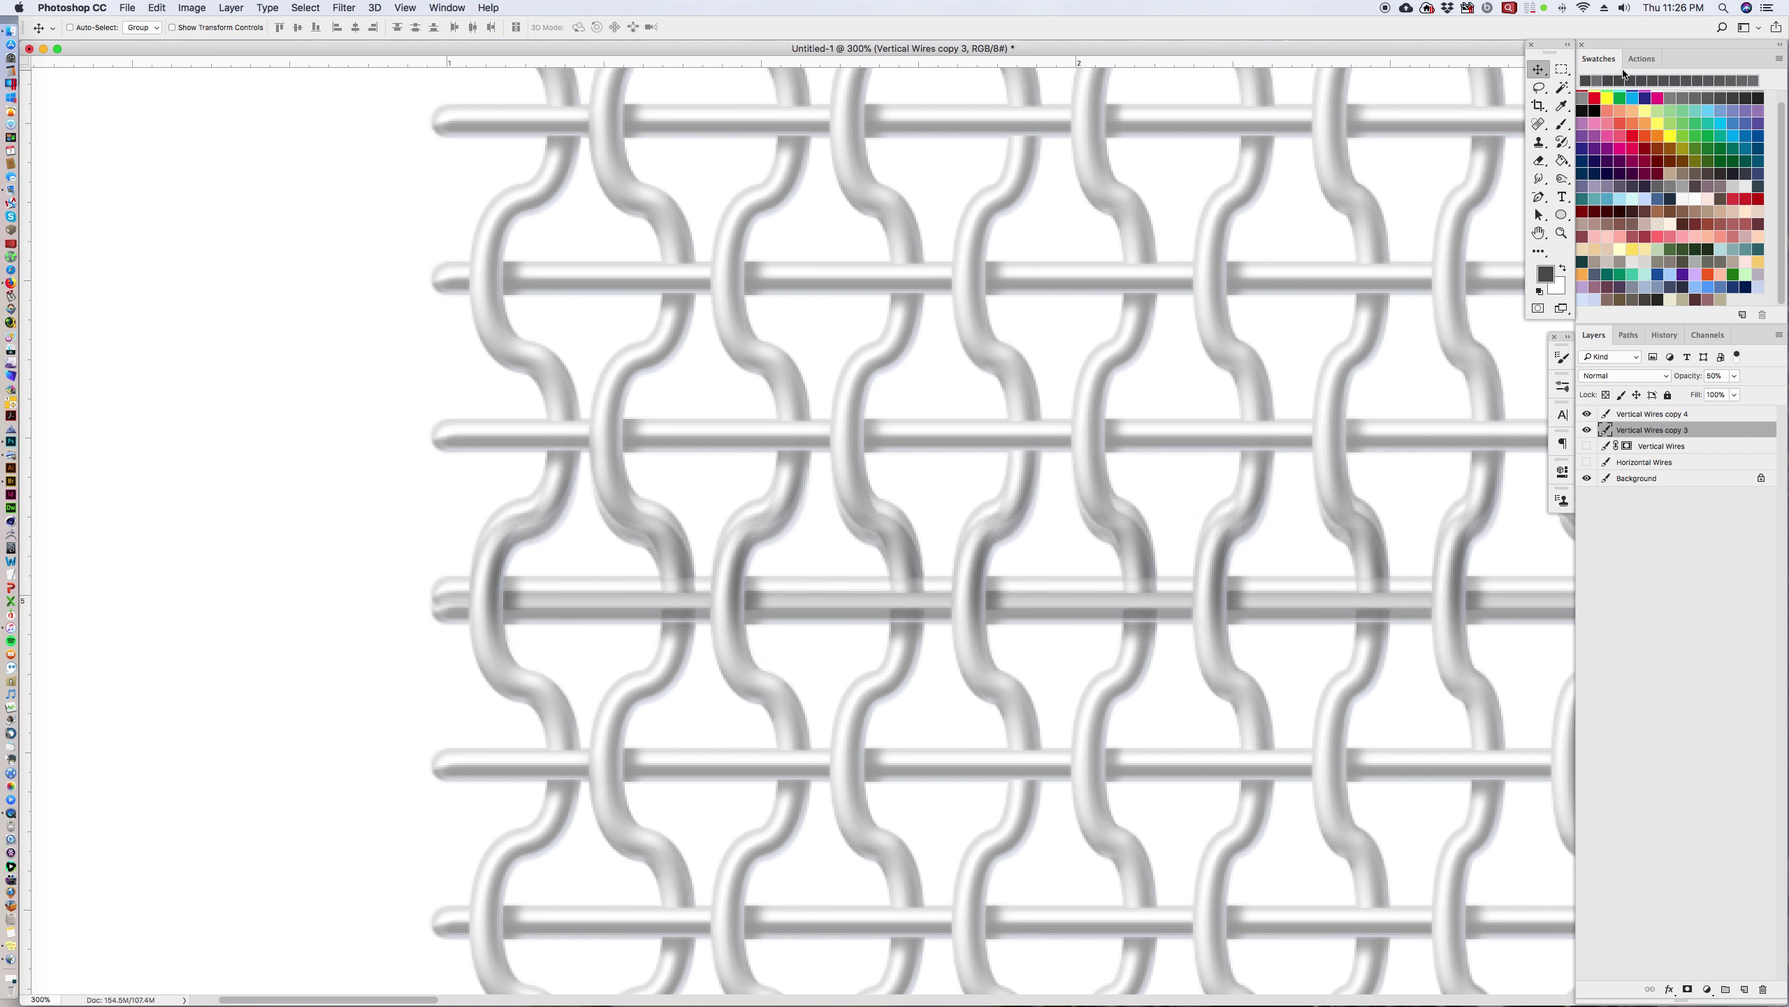
key("Down")
key("Down")
key("Down")
key("Down")
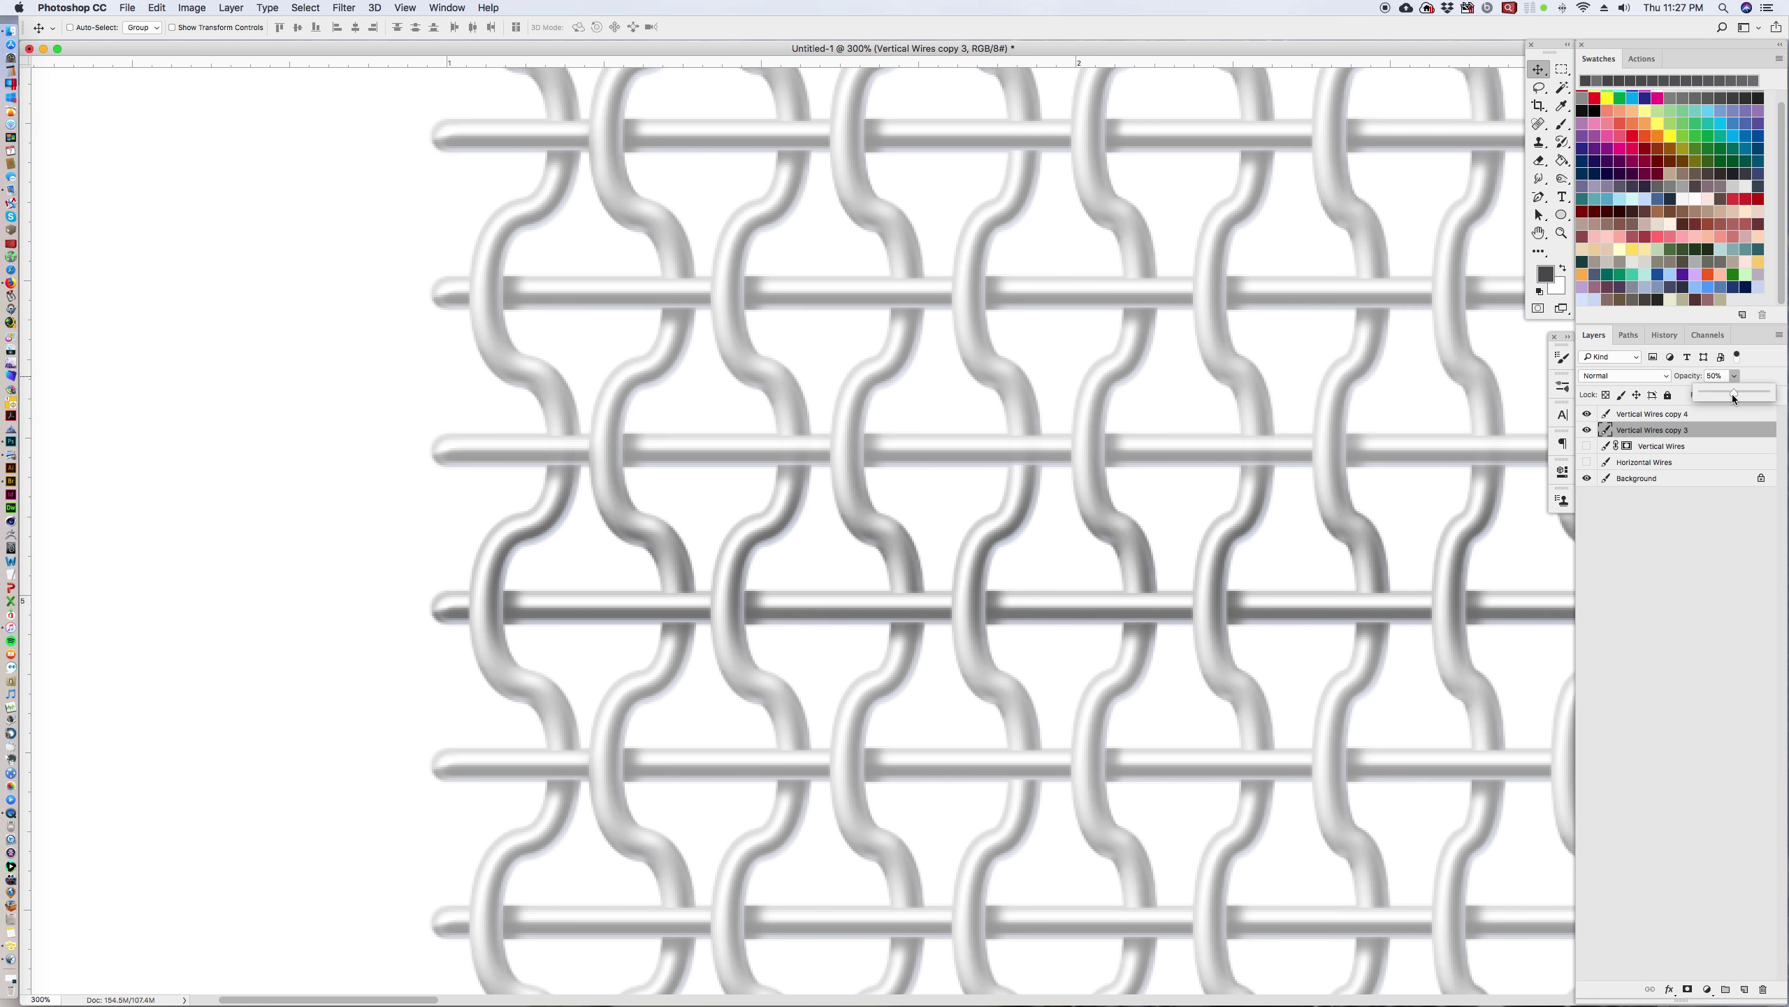
Step: Restore Vertical Wires copy 4 to 100% opacity and zoom out to view the whole mesh
left_click(1651, 414)
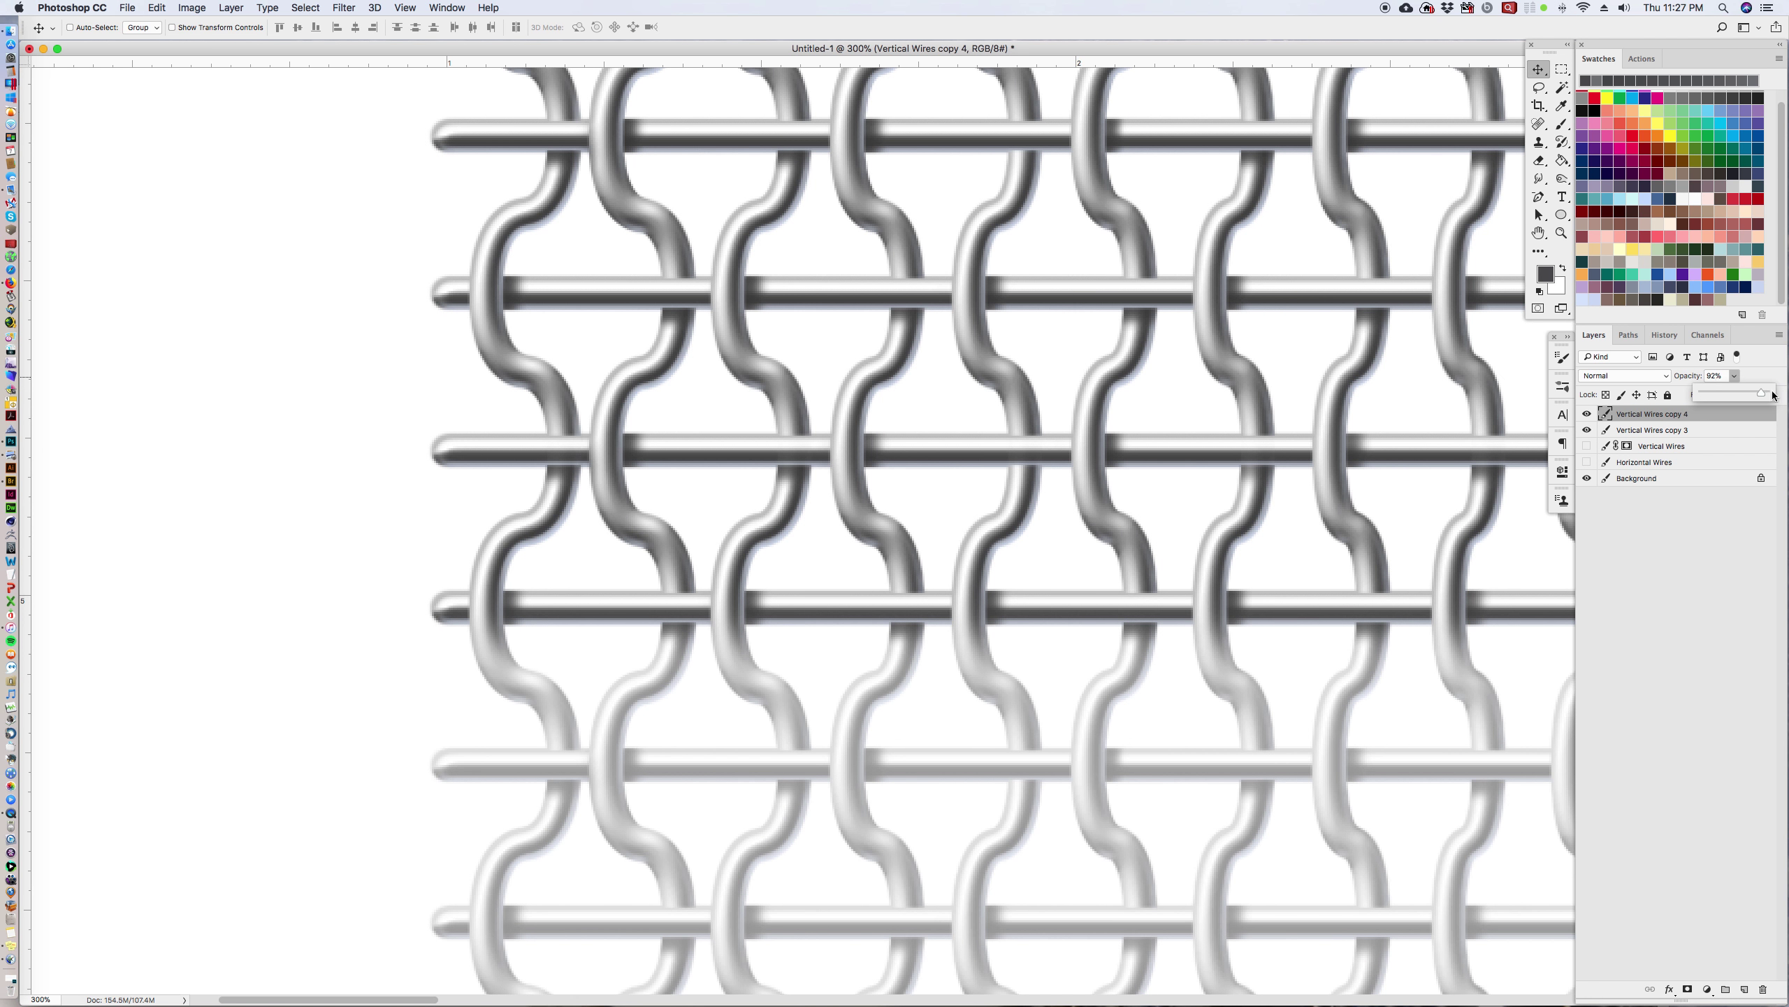
left_click_drag(1774, 396, 1769, 393)
left_click(1562, 234)
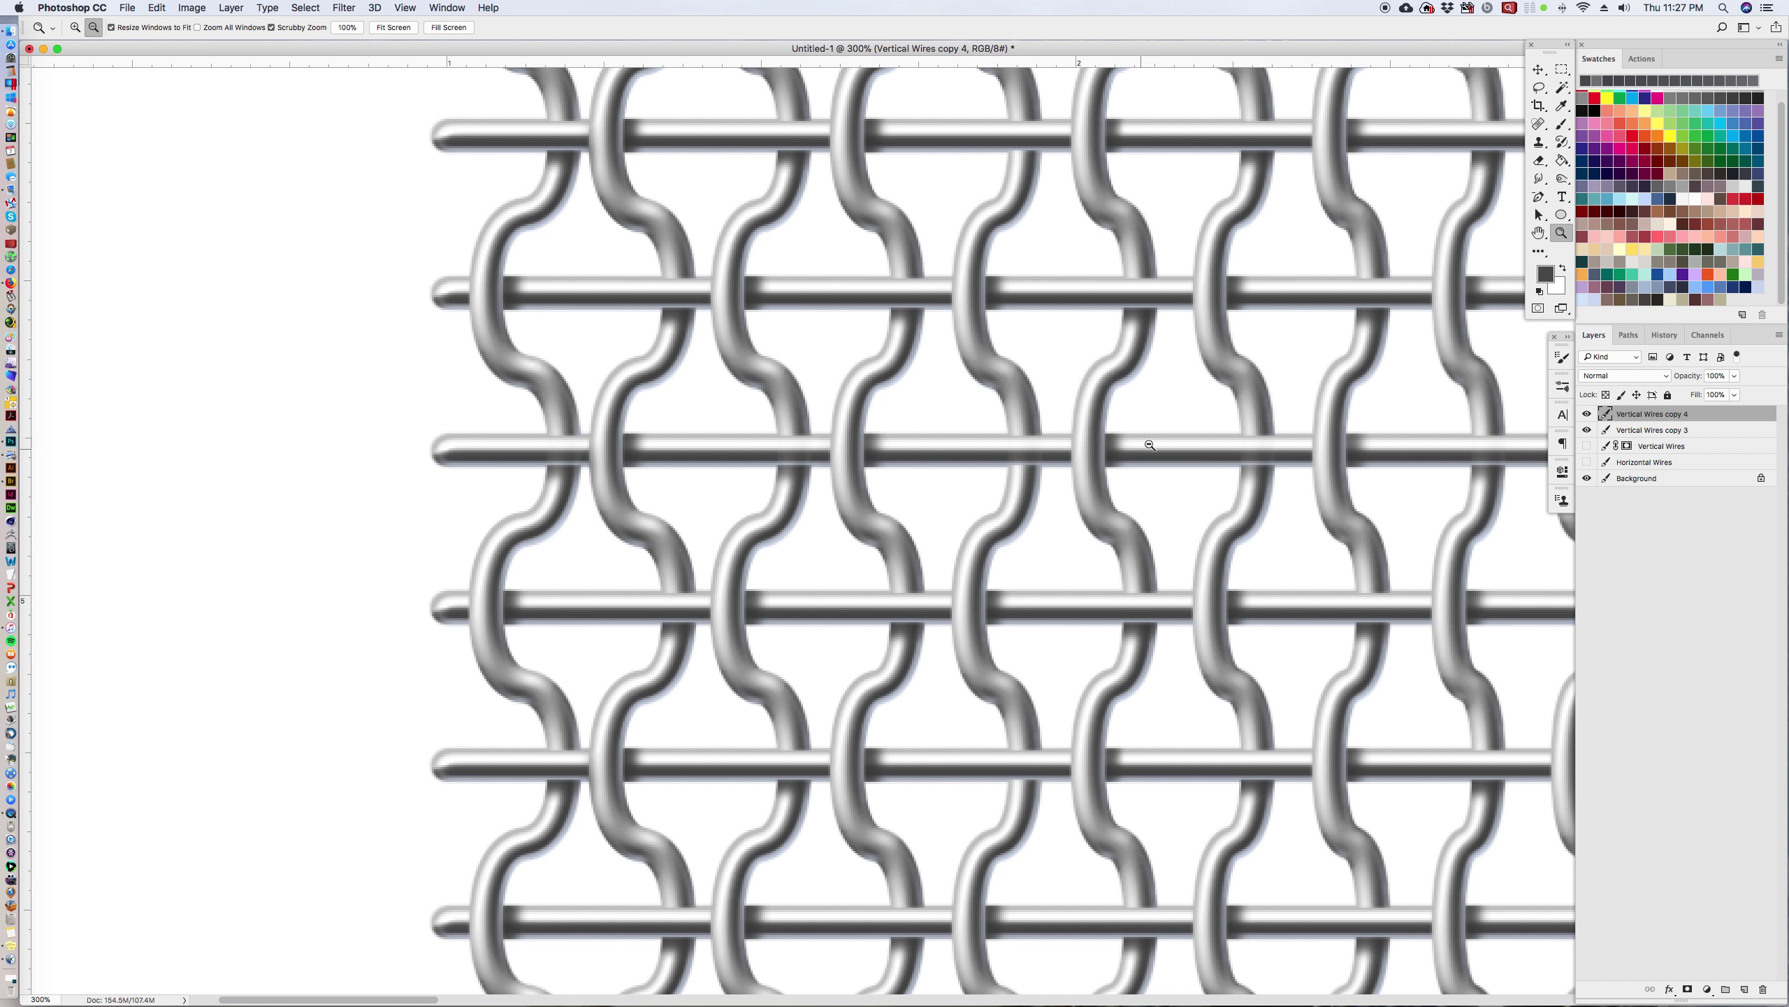
left_click(1151, 445, "alt")
left_click(1092, 416, "alt")
left_click(1036, 389, "alt")
left_click(901, 413, "alt")
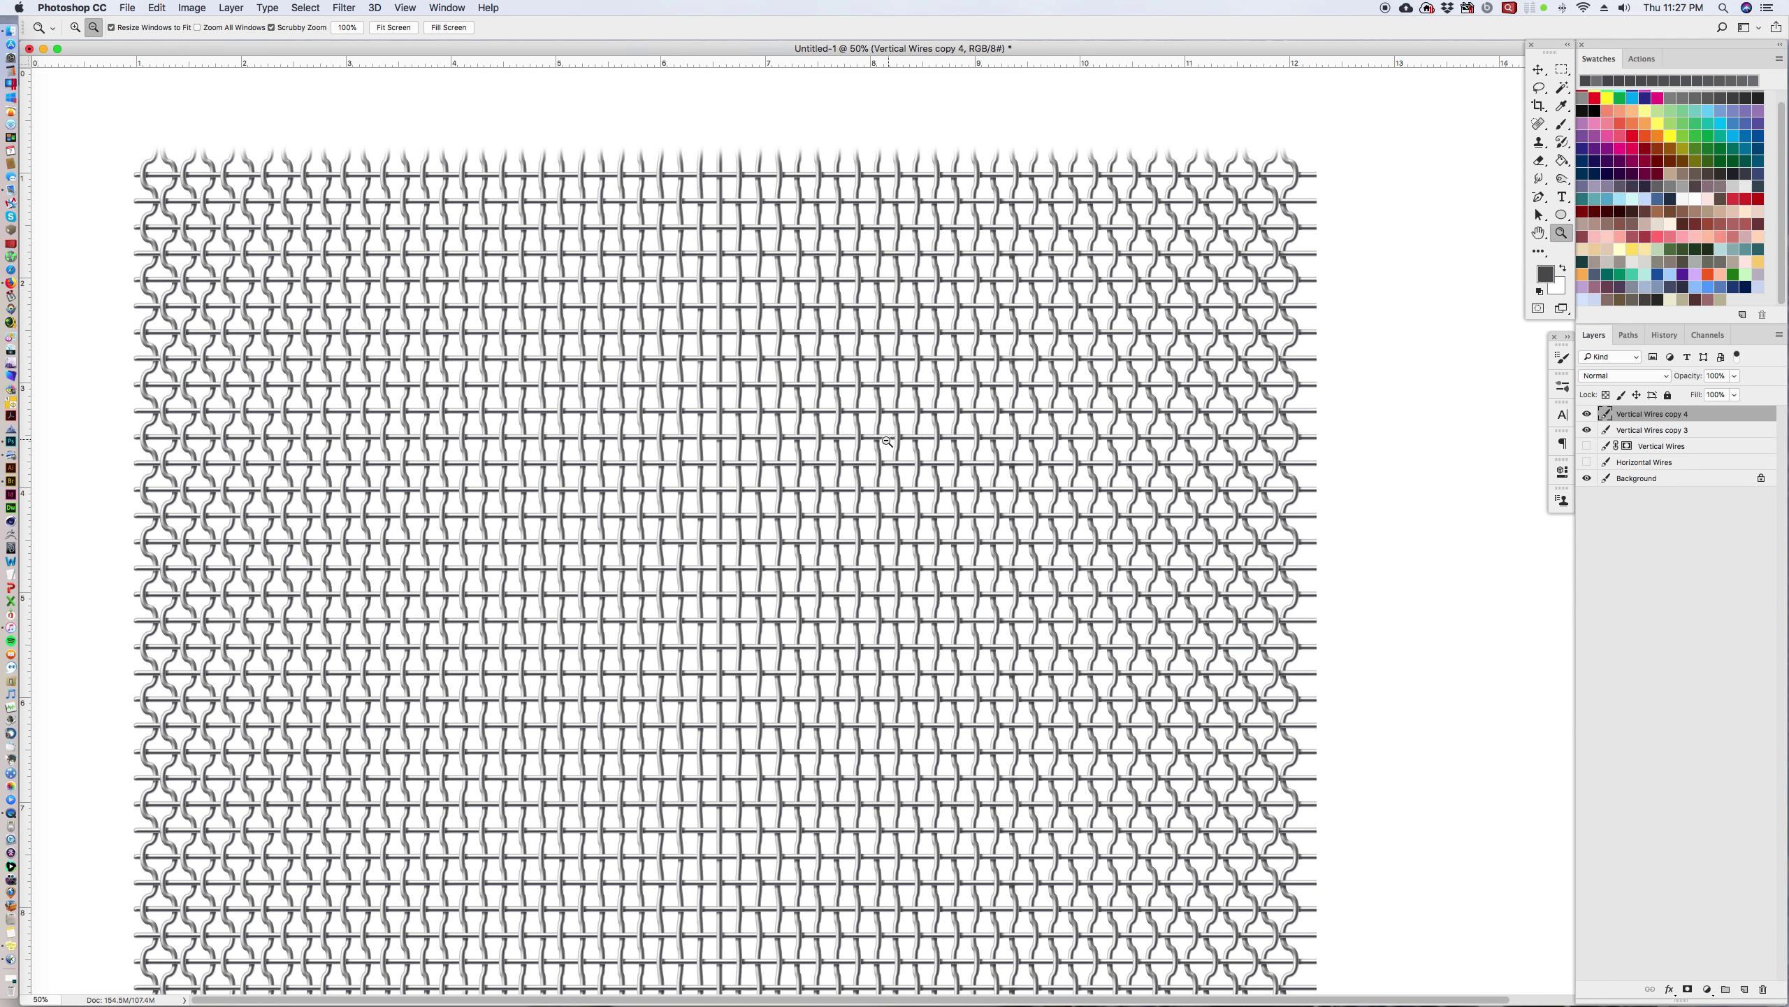
left_click(886, 440, "alt")
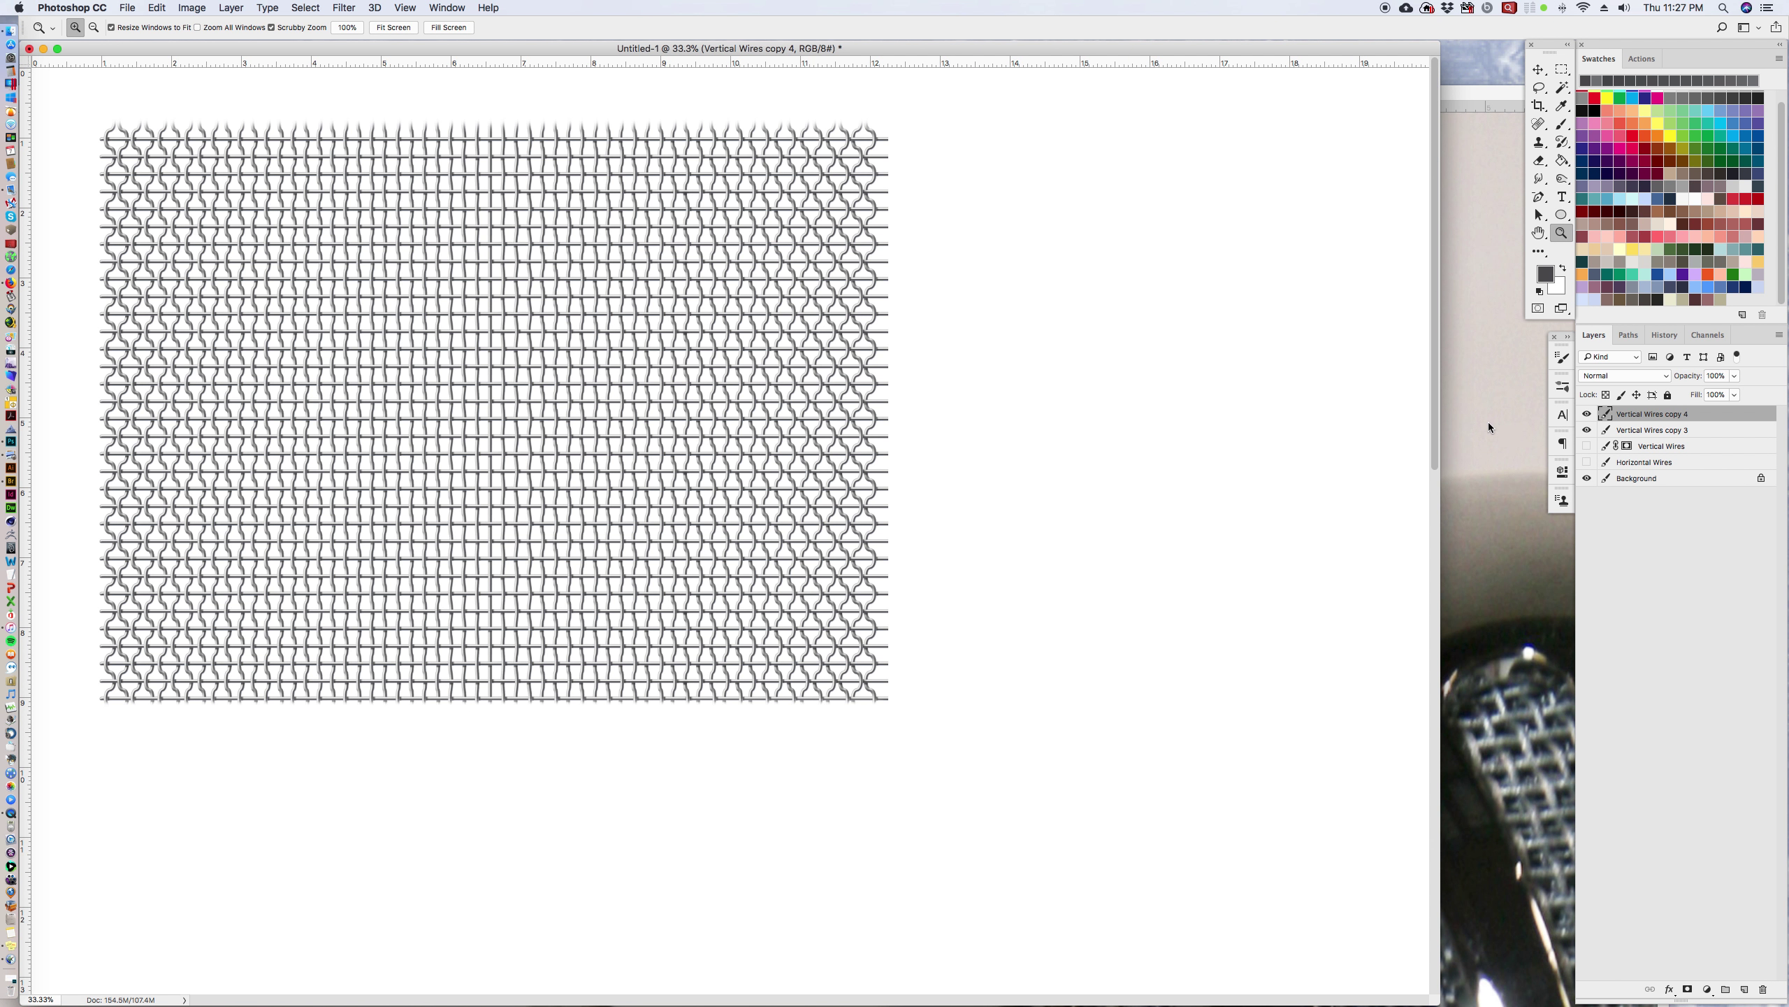
Step: Alt-drag Vertical Wires copy 4 downward into a new copy 5 and position it below the mesh
left_click(1587, 415)
left_click(1586, 415)
left_click(1539, 76)
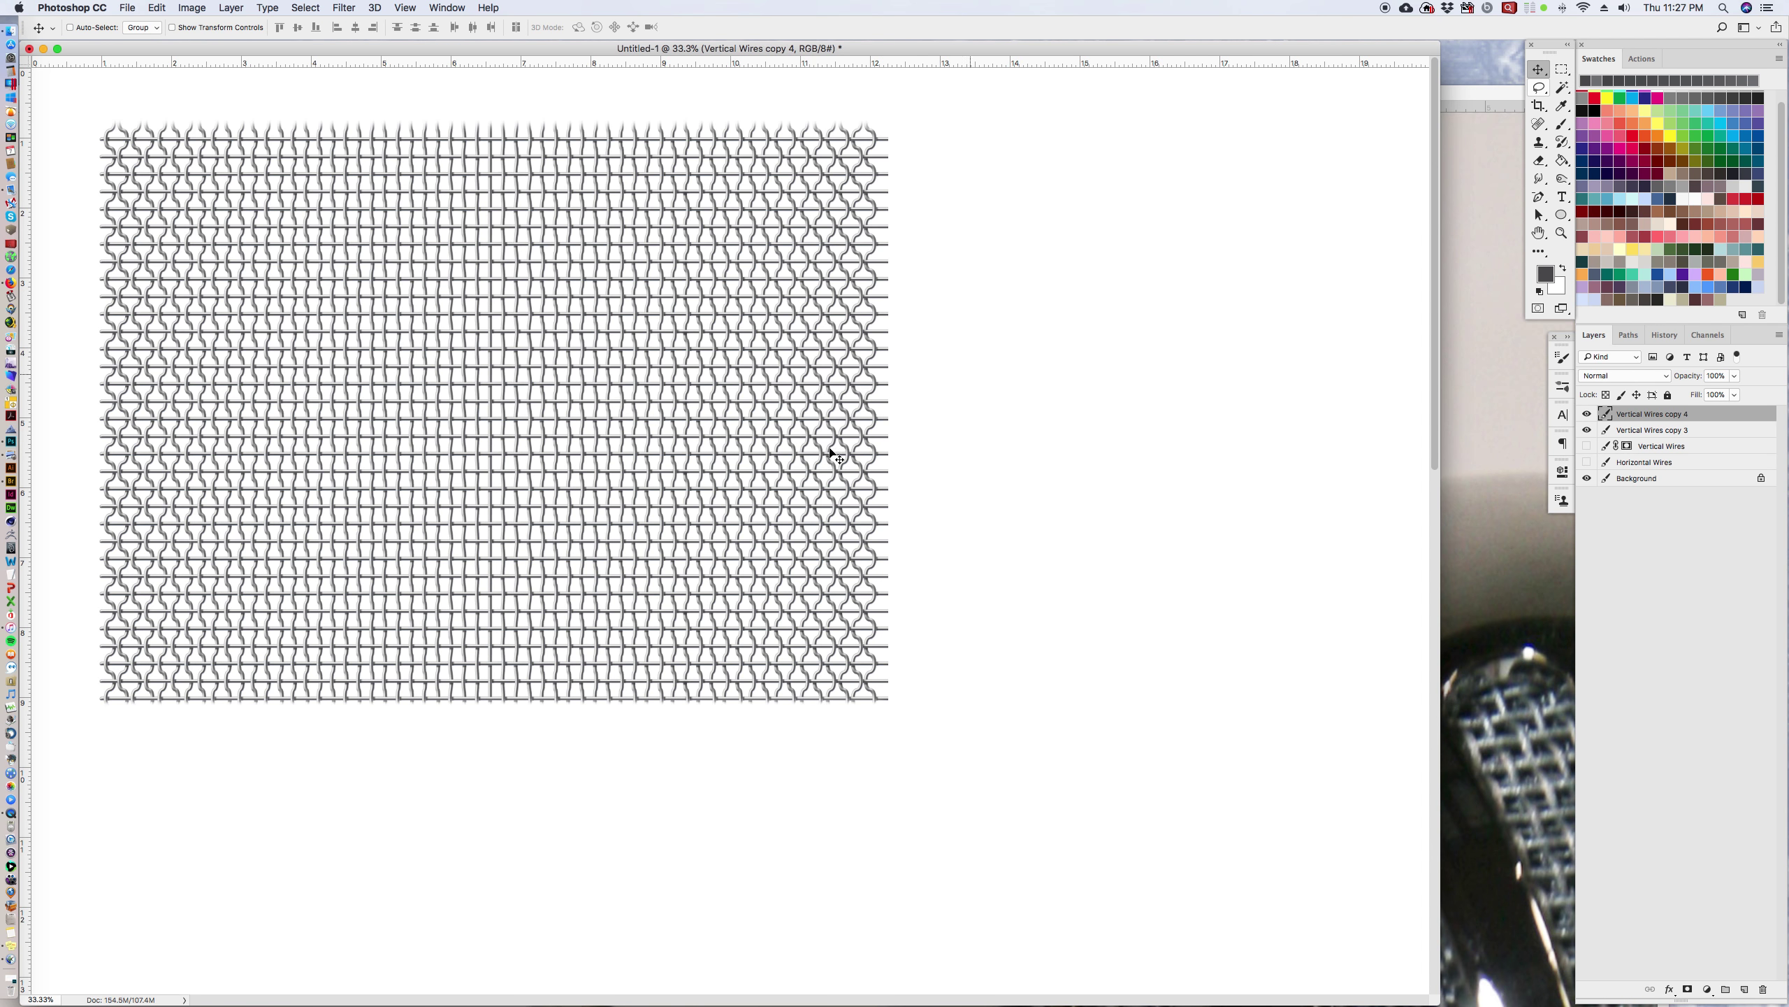
left_click_drag(680, 537, 685, 747)
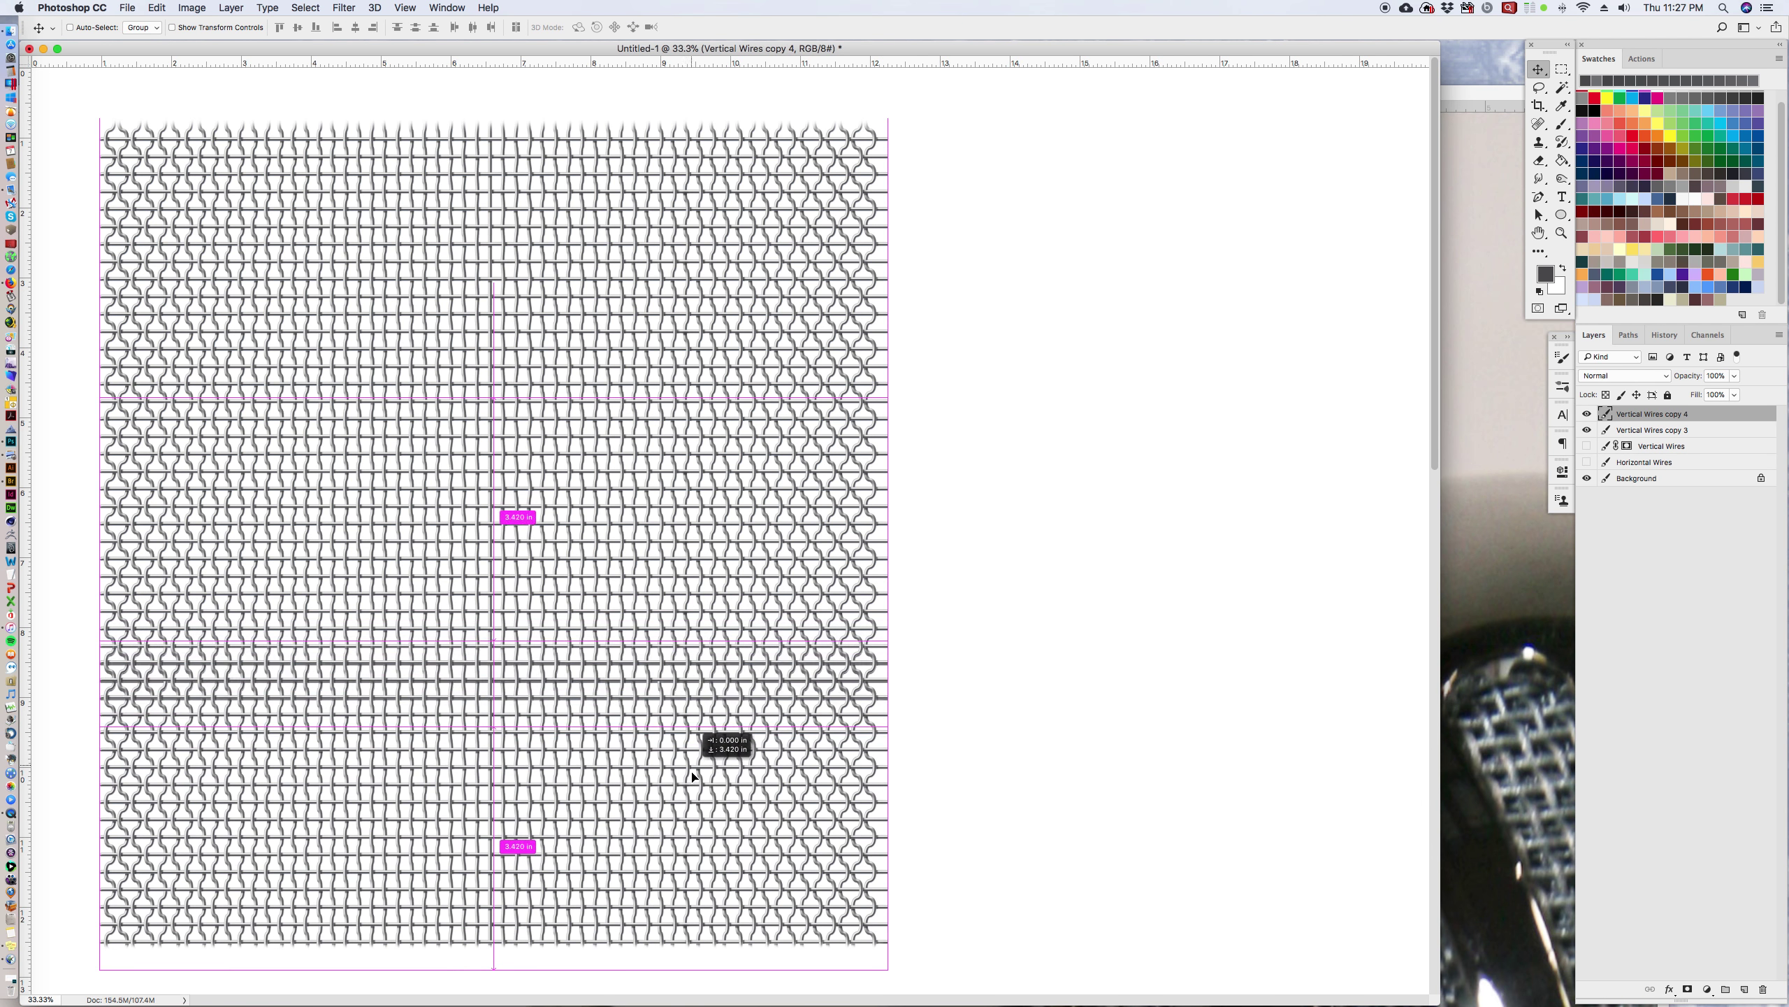
left_click_drag(694, 776, 692, 705)
key("super+j")
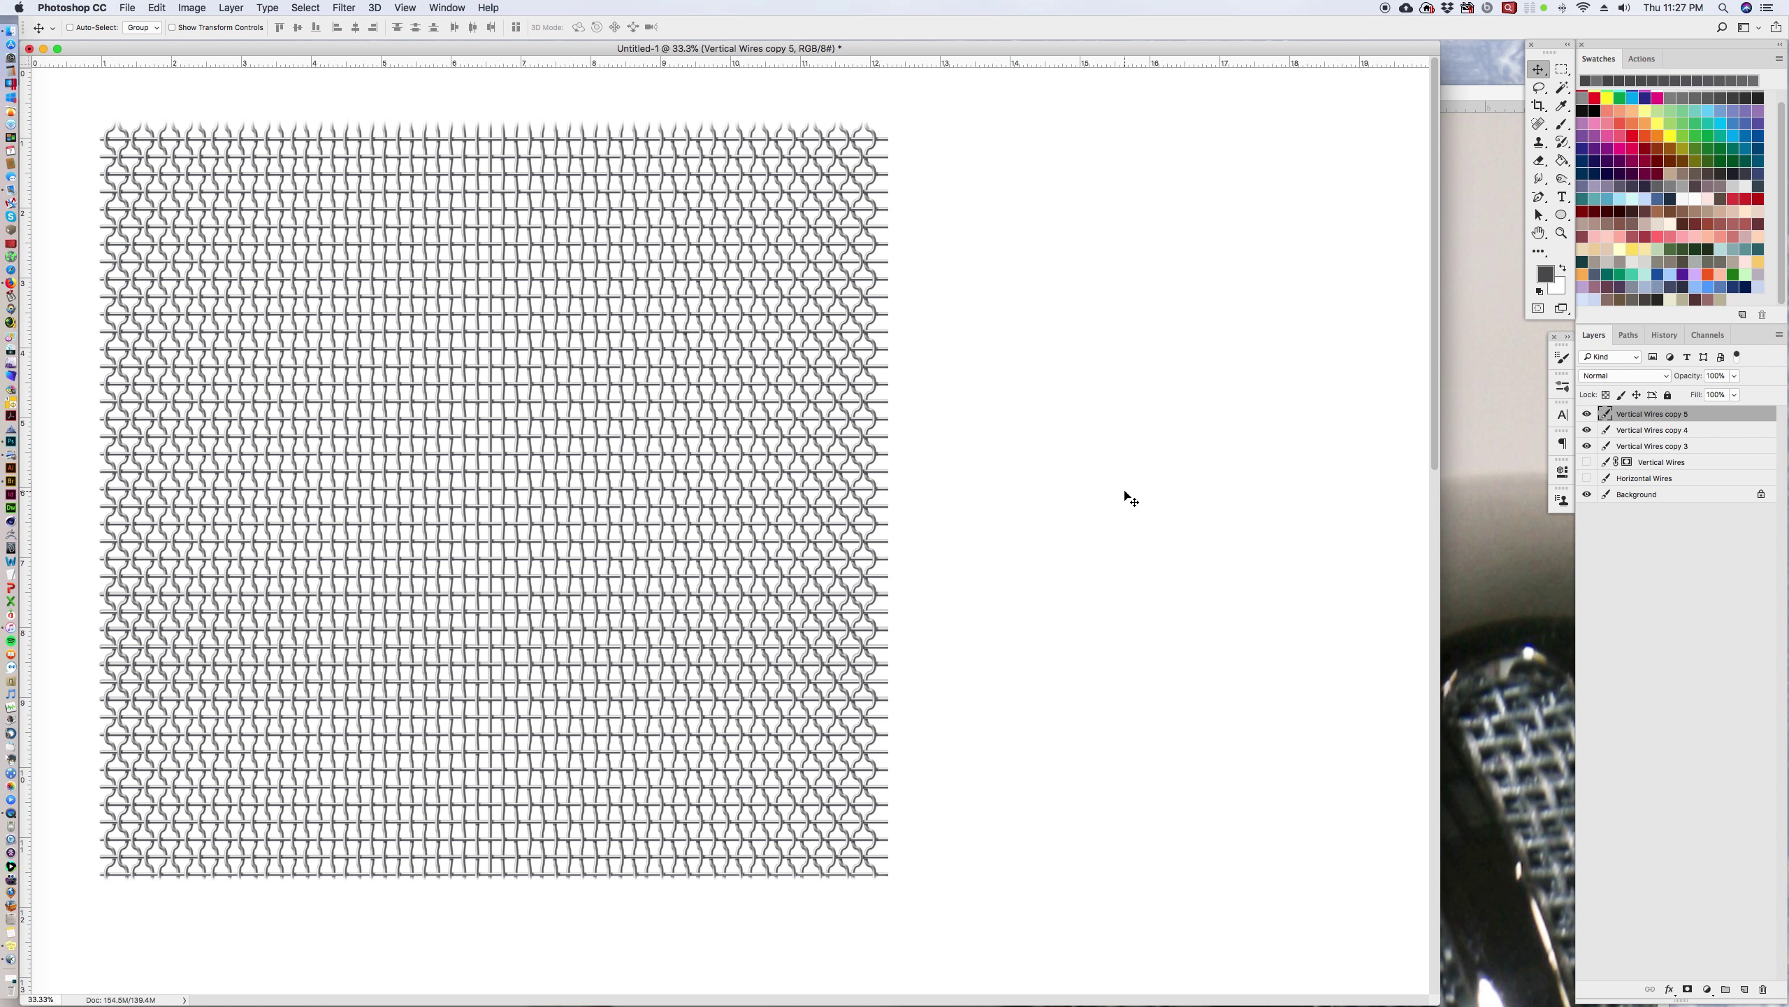
left_click_drag(892, 48, 984, 48)
left_click_drag(730, 703, 734, 742)
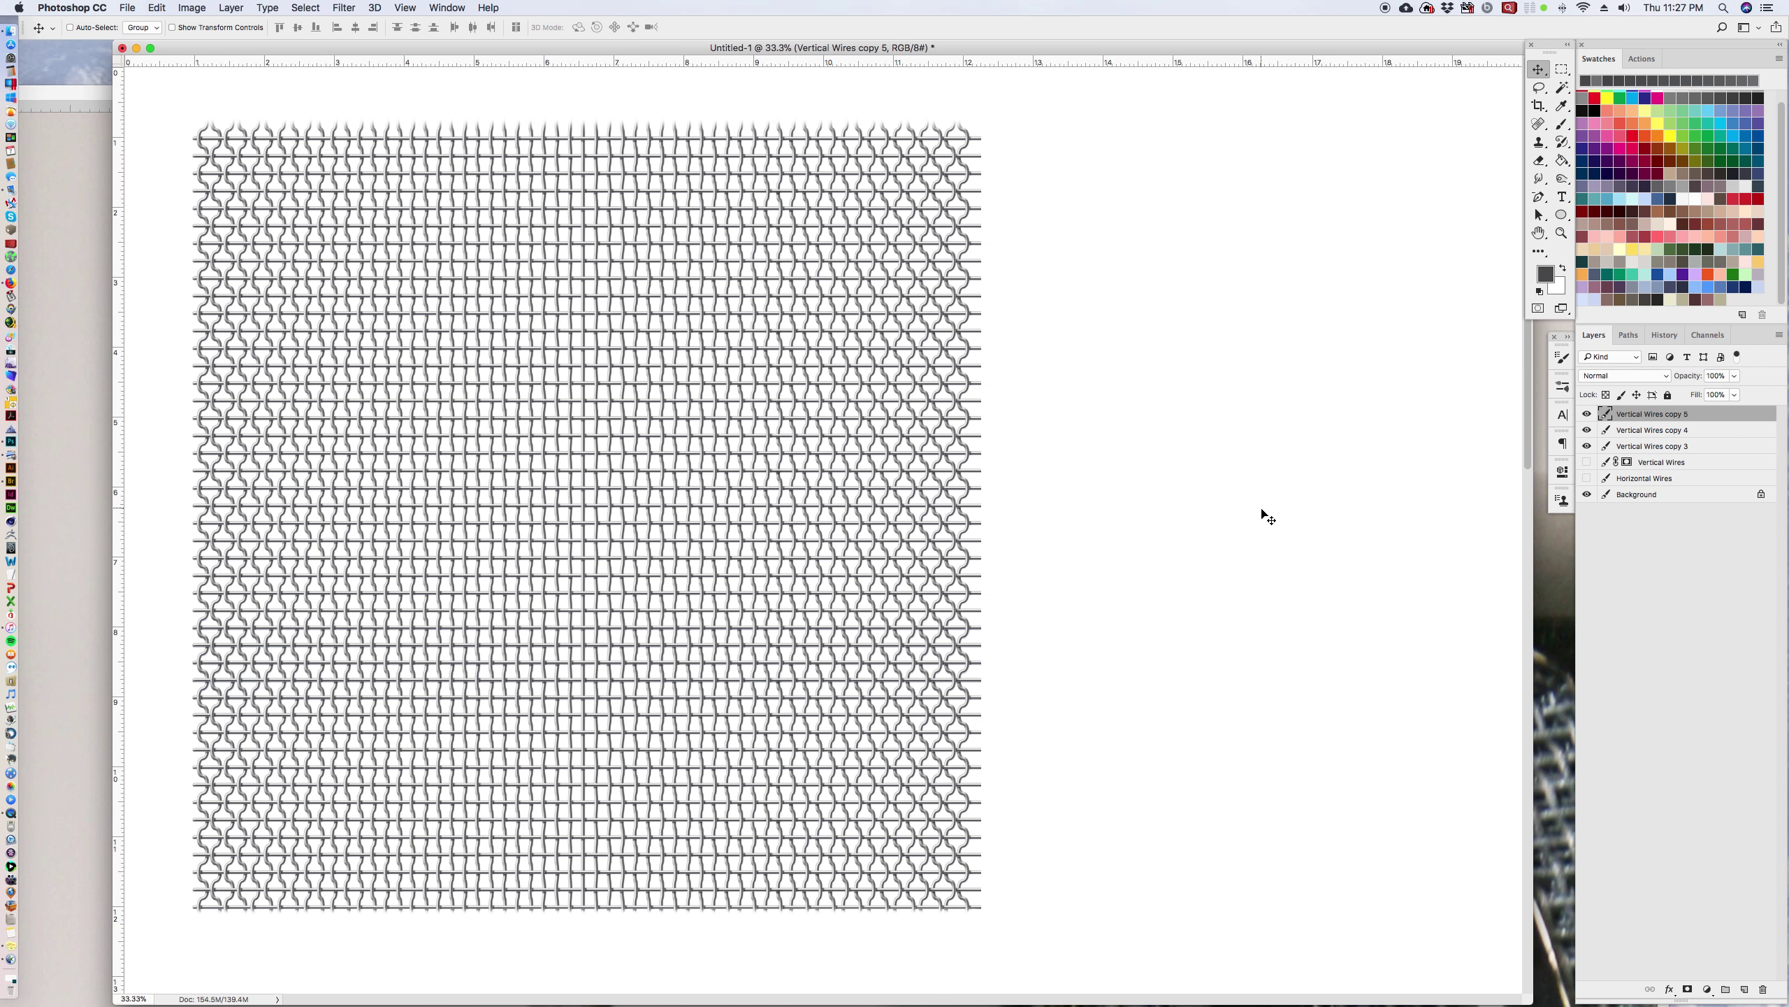
left_click(1561, 233)
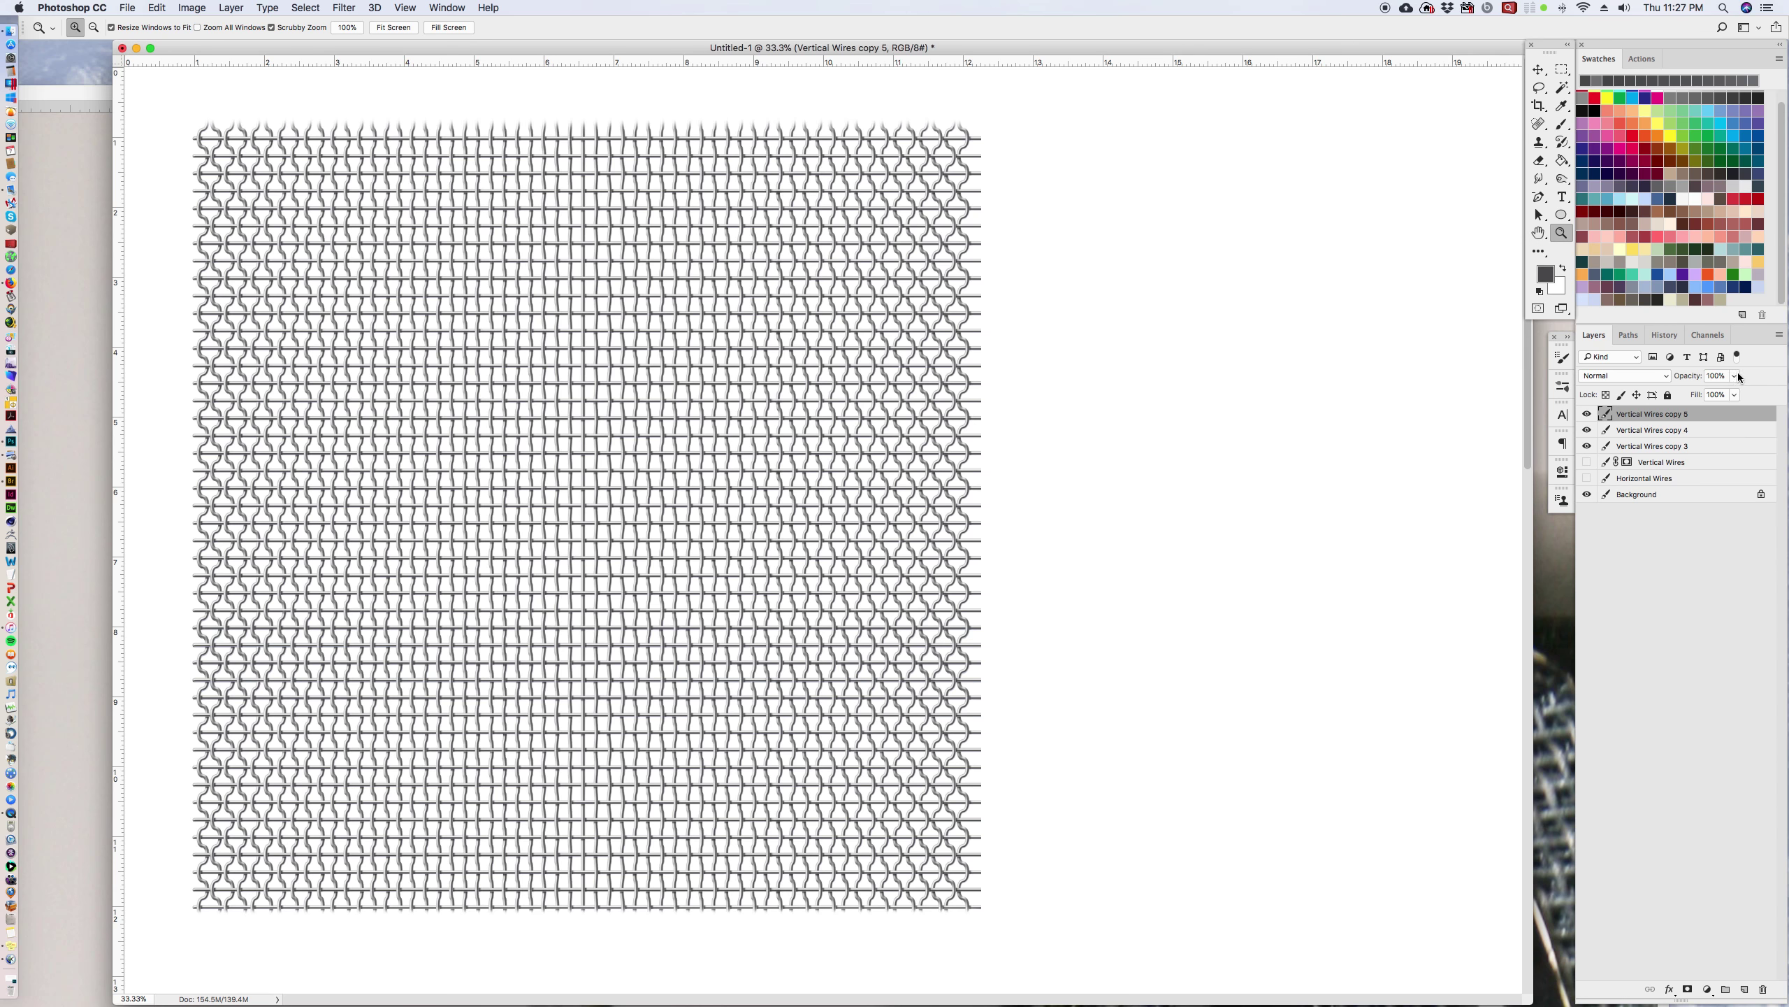
left_click(1734, 376)
left_click_drag(1731, 395, 1699, 397)
key("alt+bracketleft")
left_click(1736, 378)
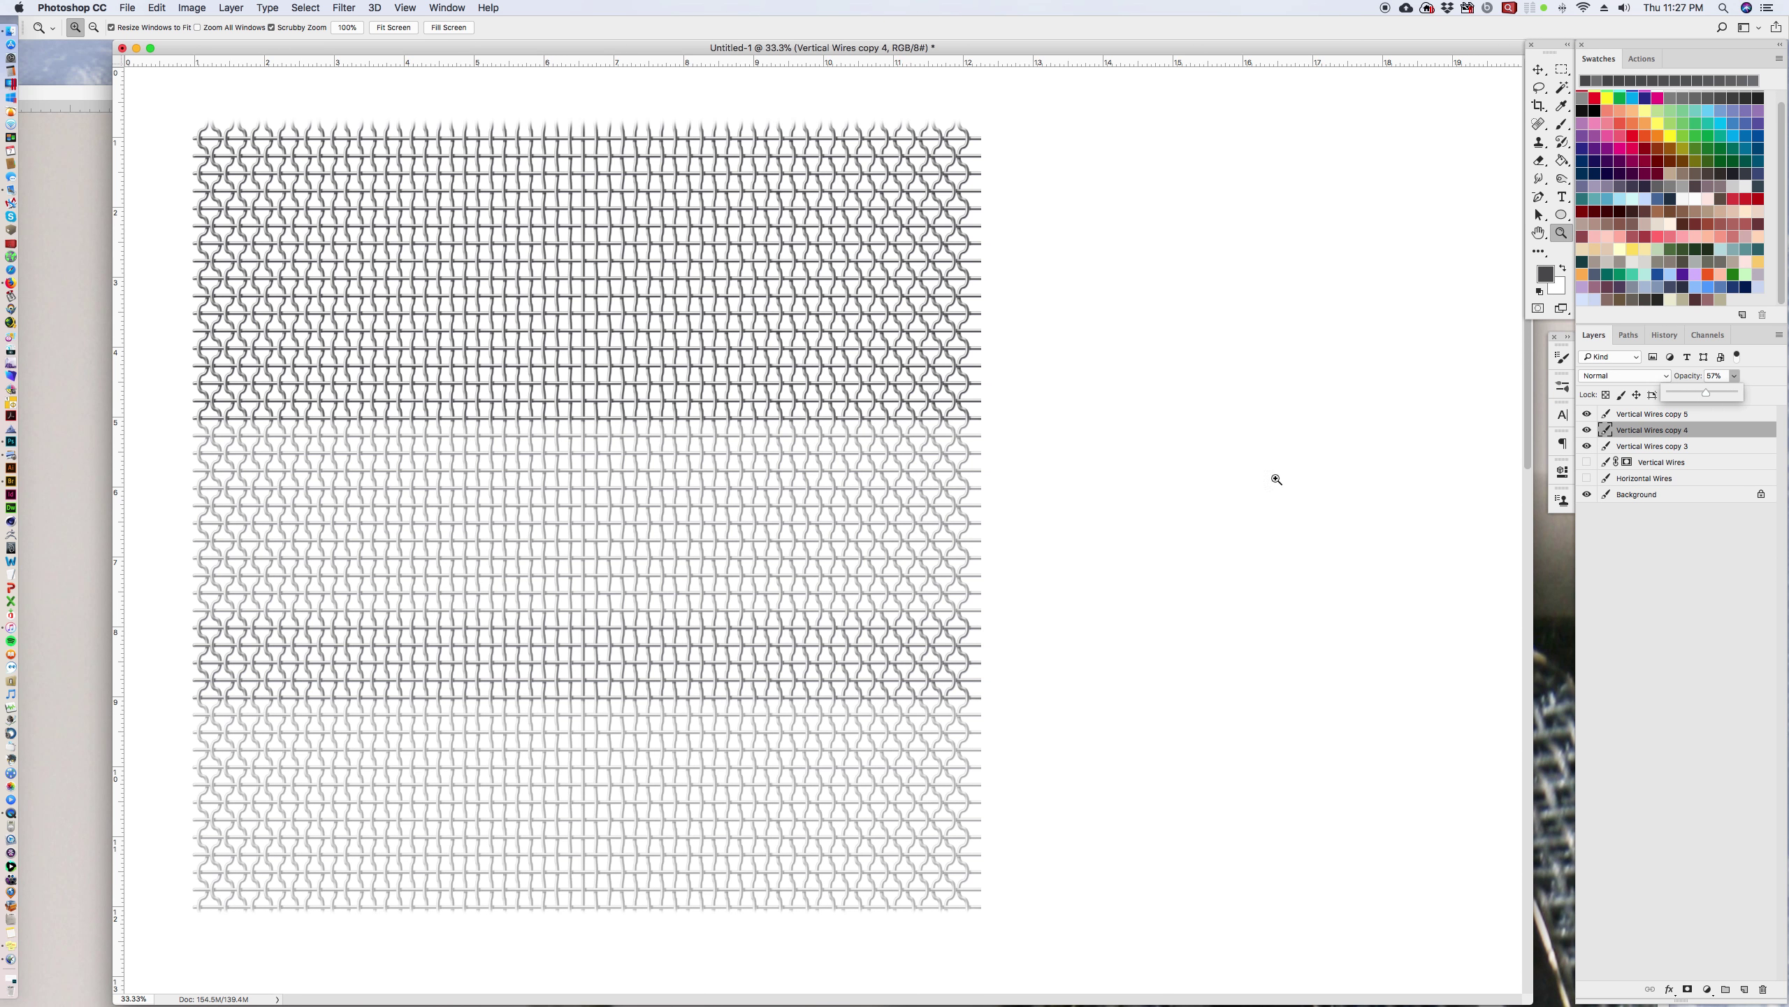
left_click(303, 661)
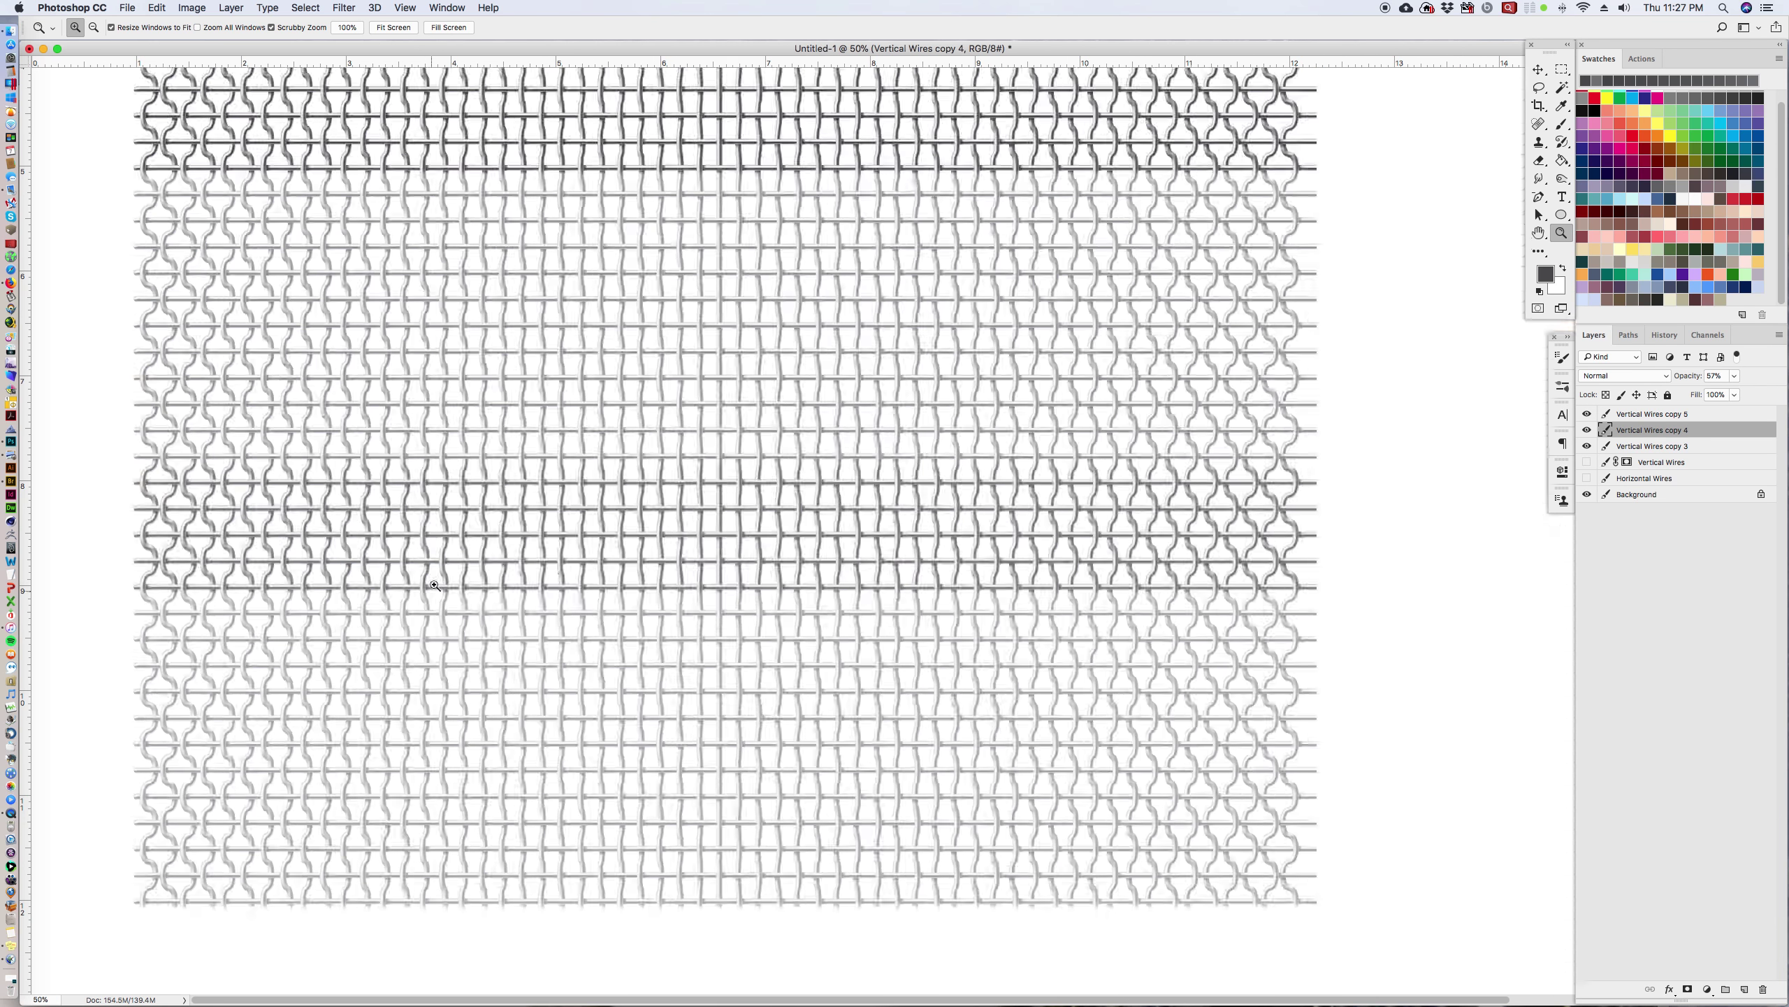
left_click(435, 586)
left_click(402, 550)
left_click(620, 453)
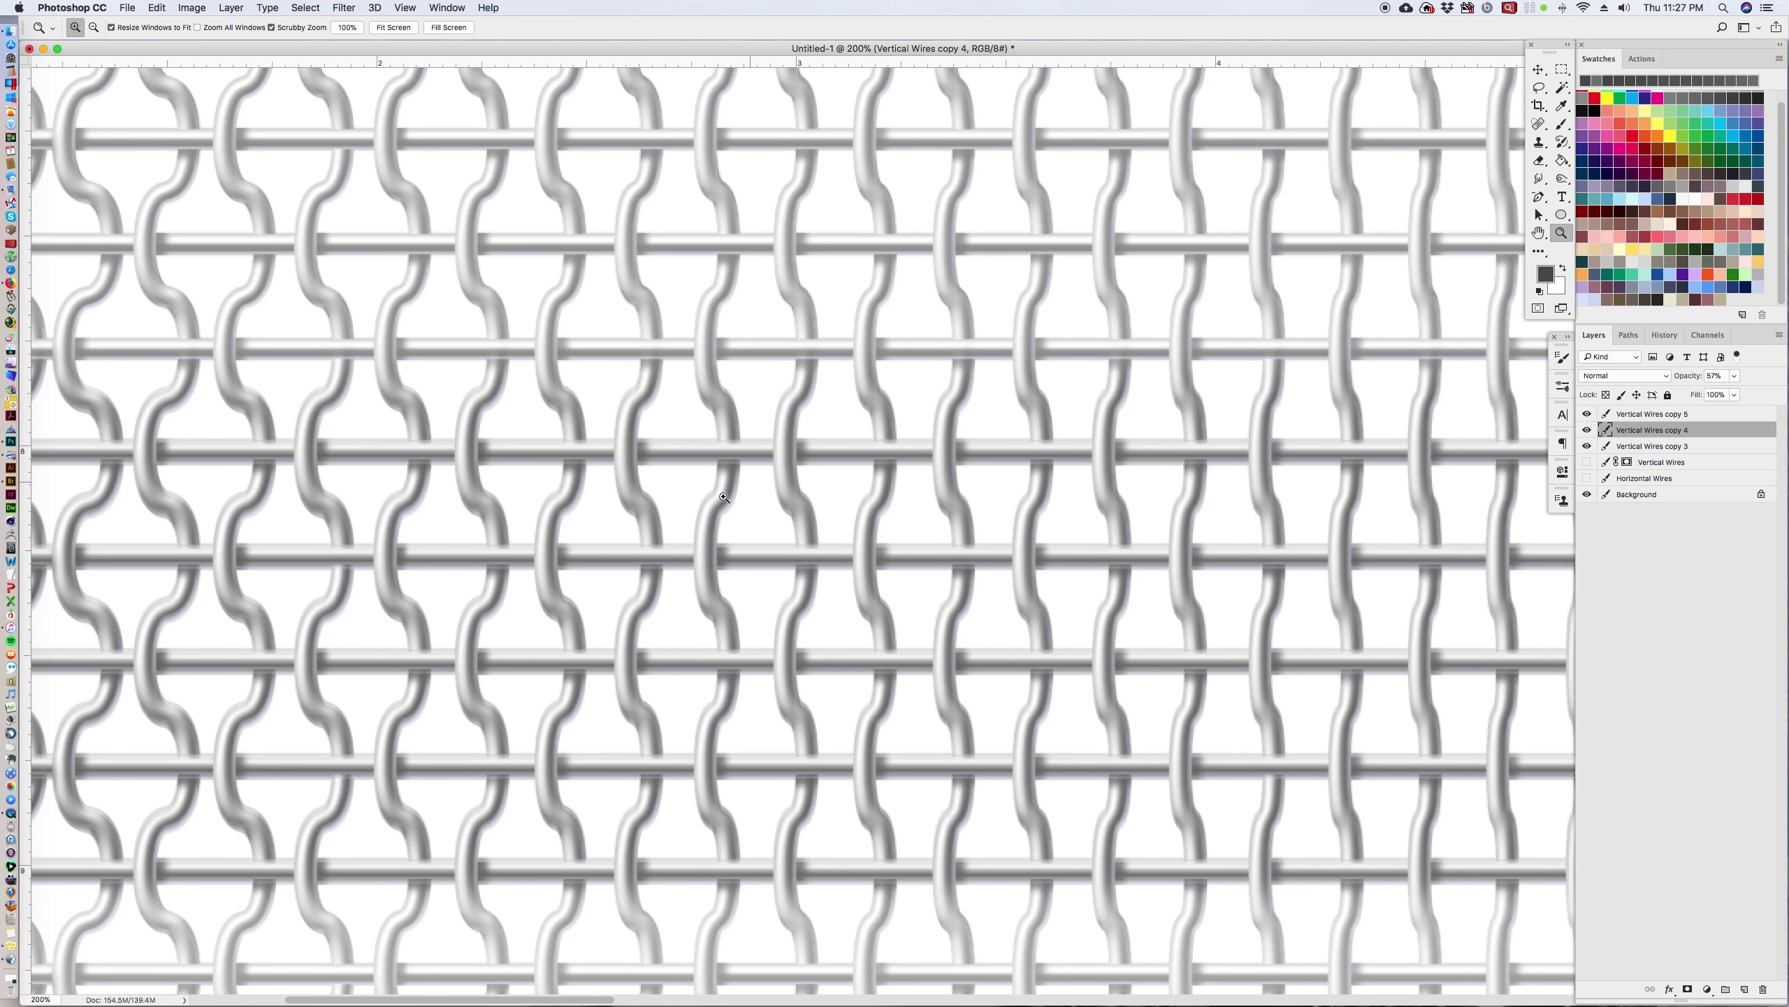
left_click(601, 536)
left_click(1064, 523)
left_click(1688, 415)
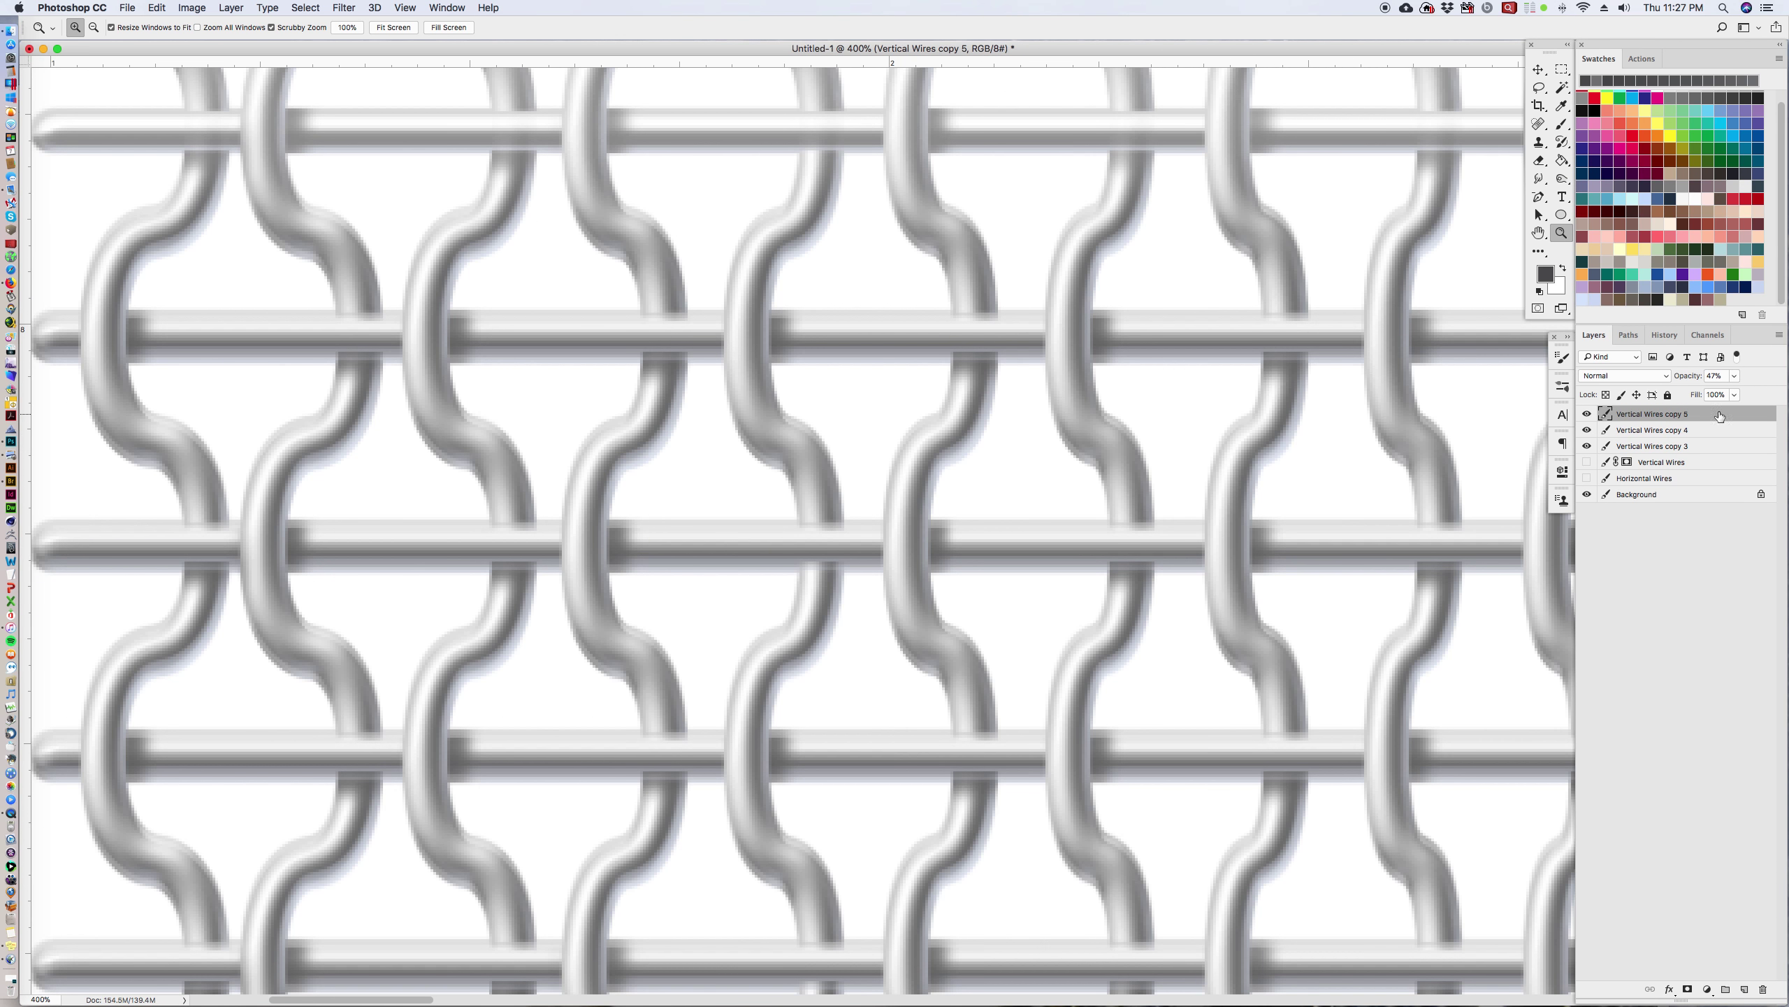
left_click(1539, 69)
key("Down")
key("Down")
key("Down")
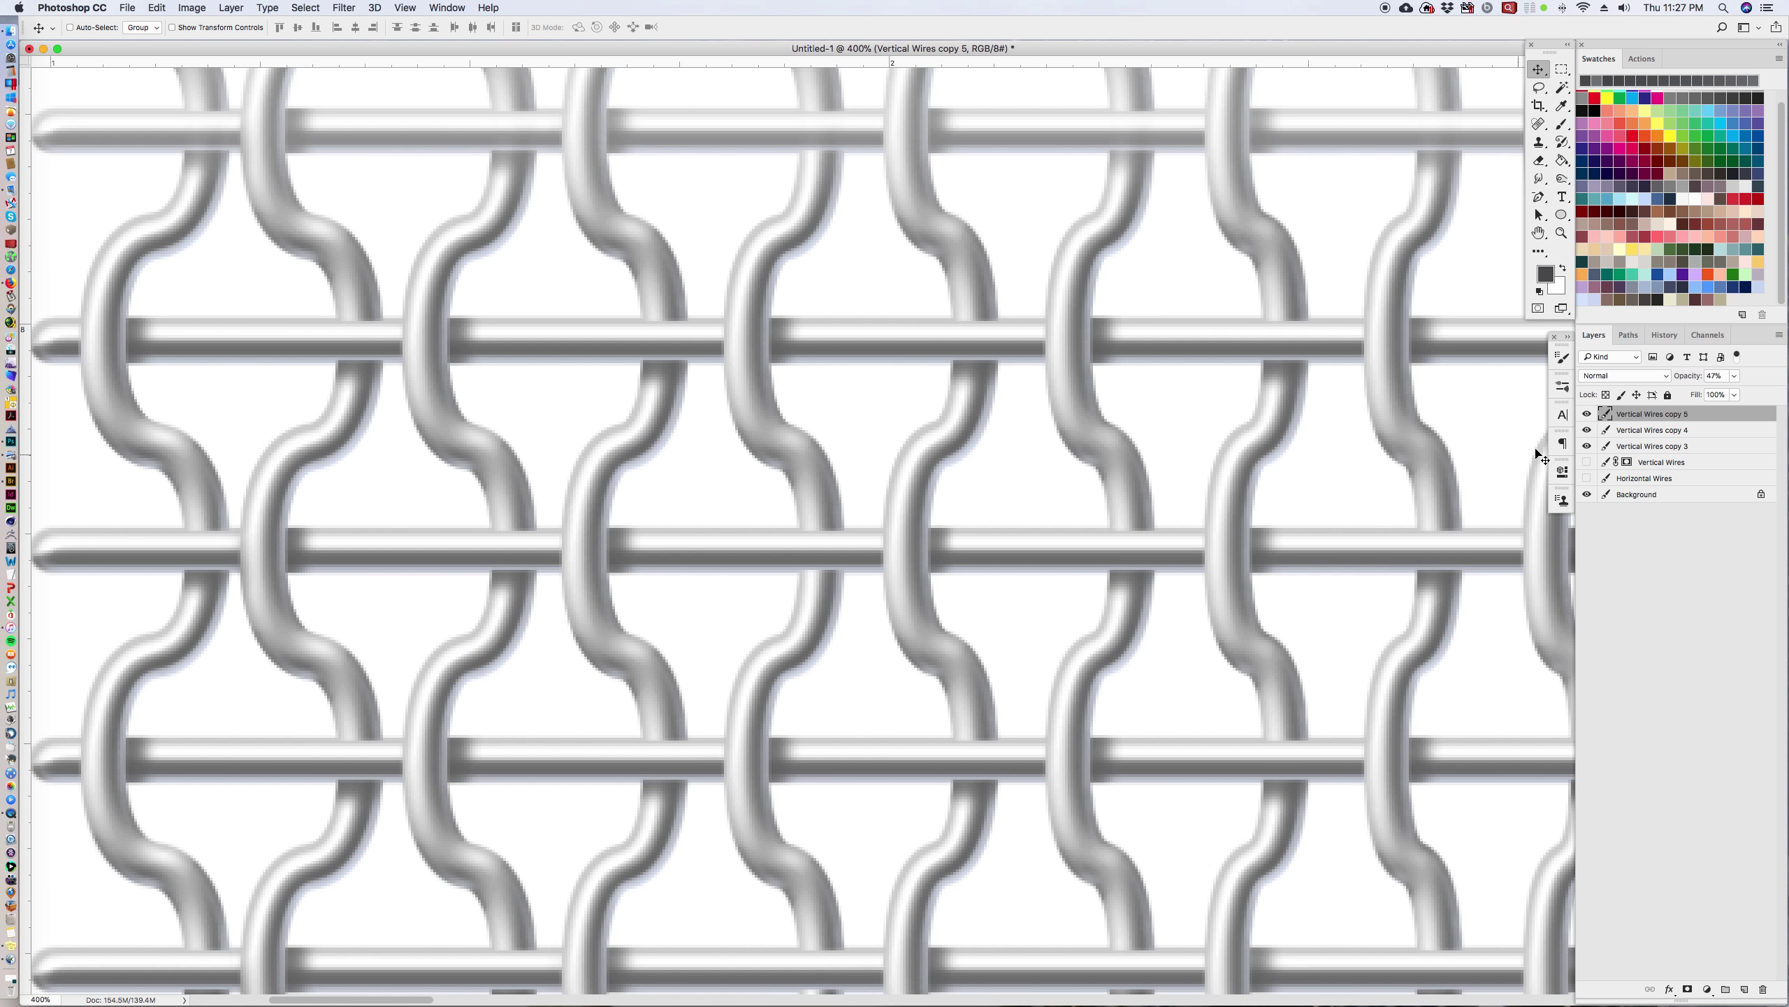
double_click(1458, 53)
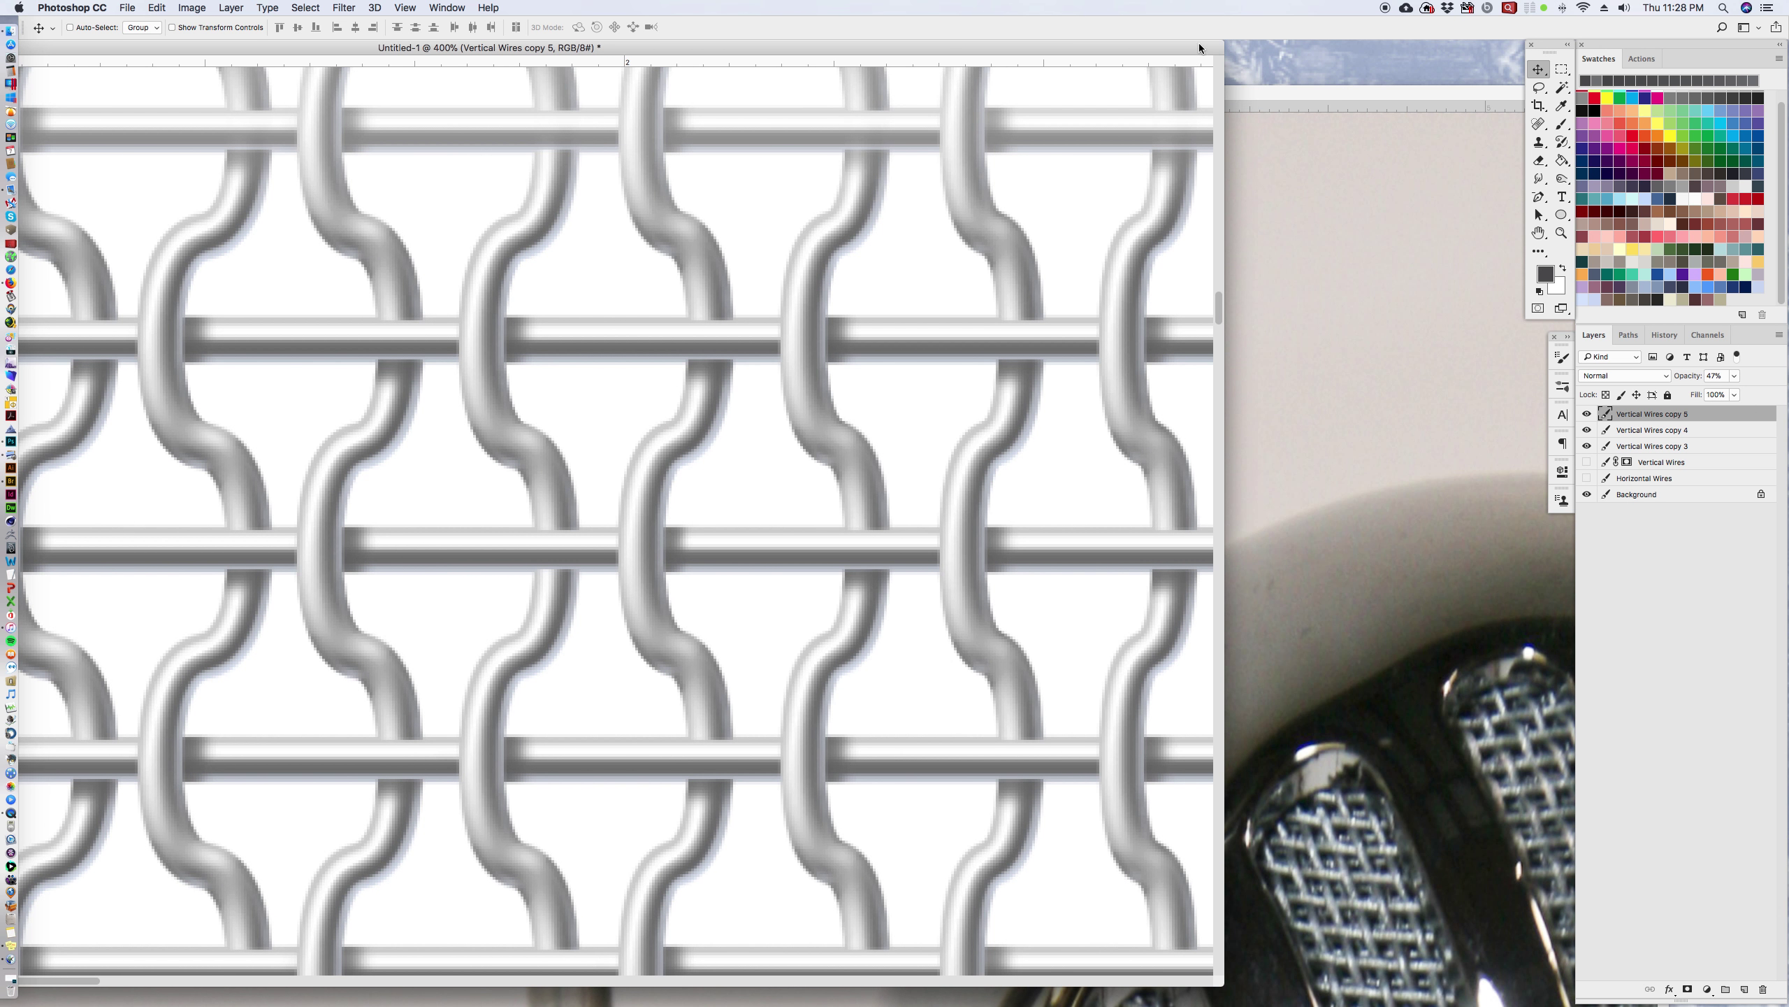
double_click(1200, 43)
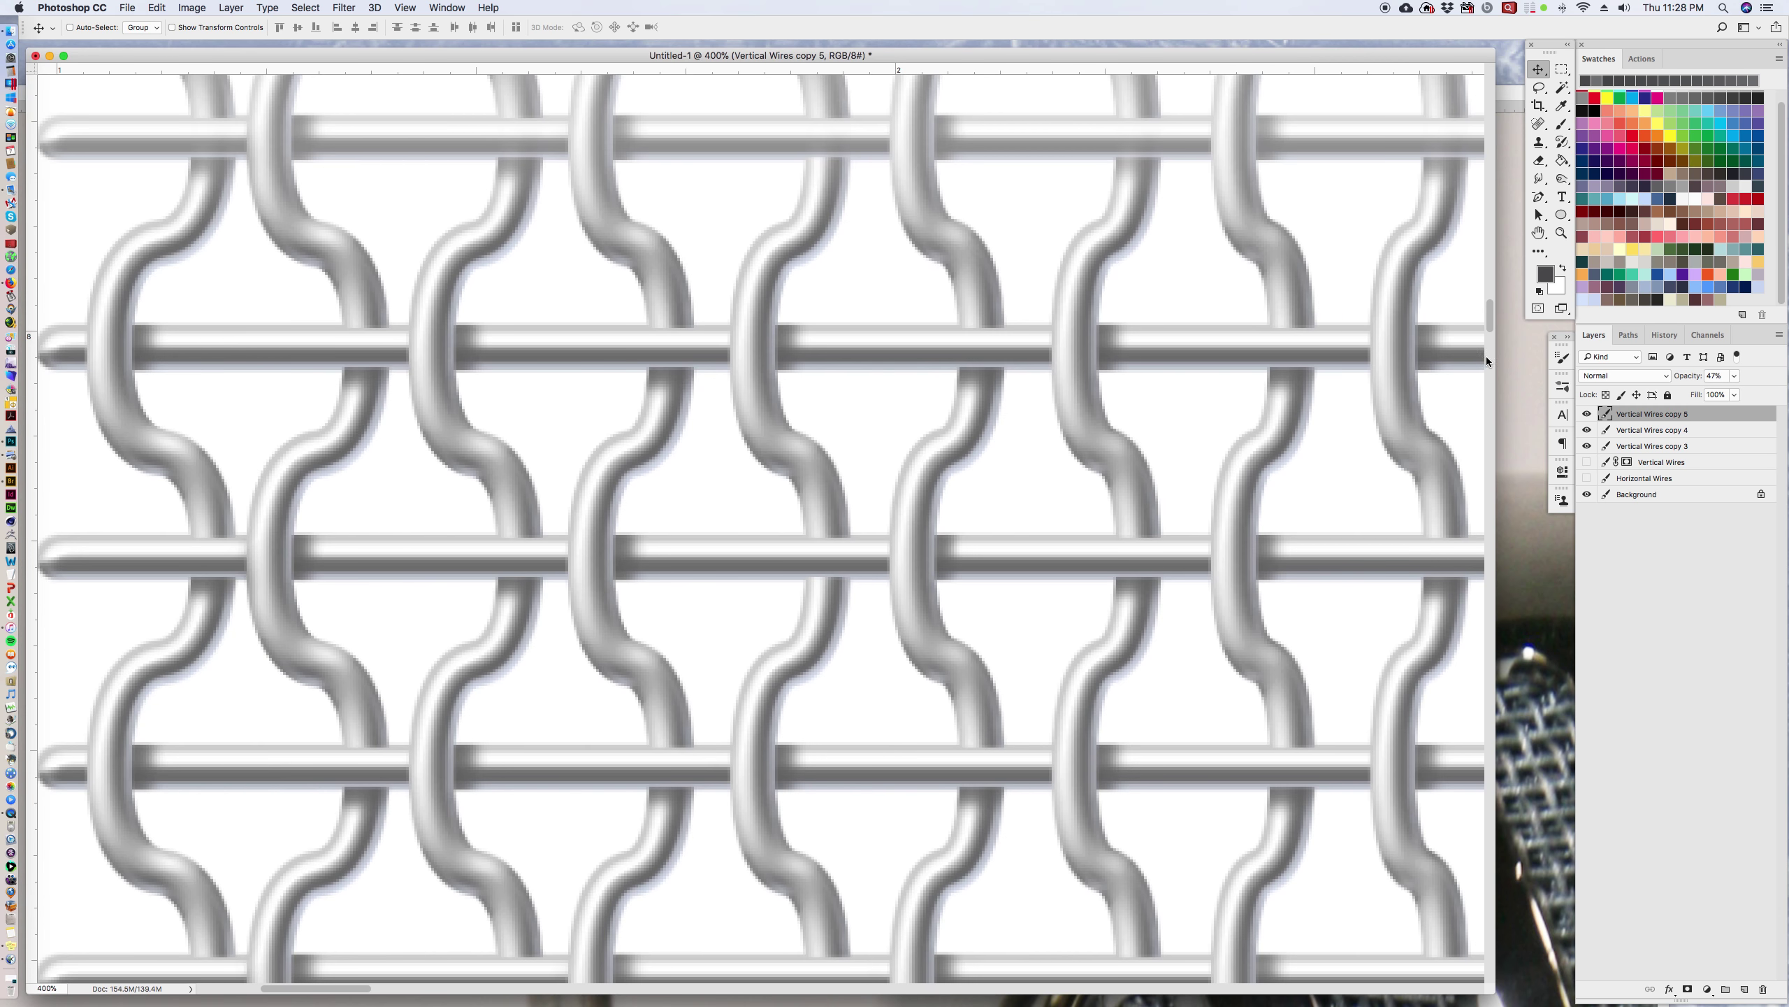
scroll(1487, 361, "up", 10)
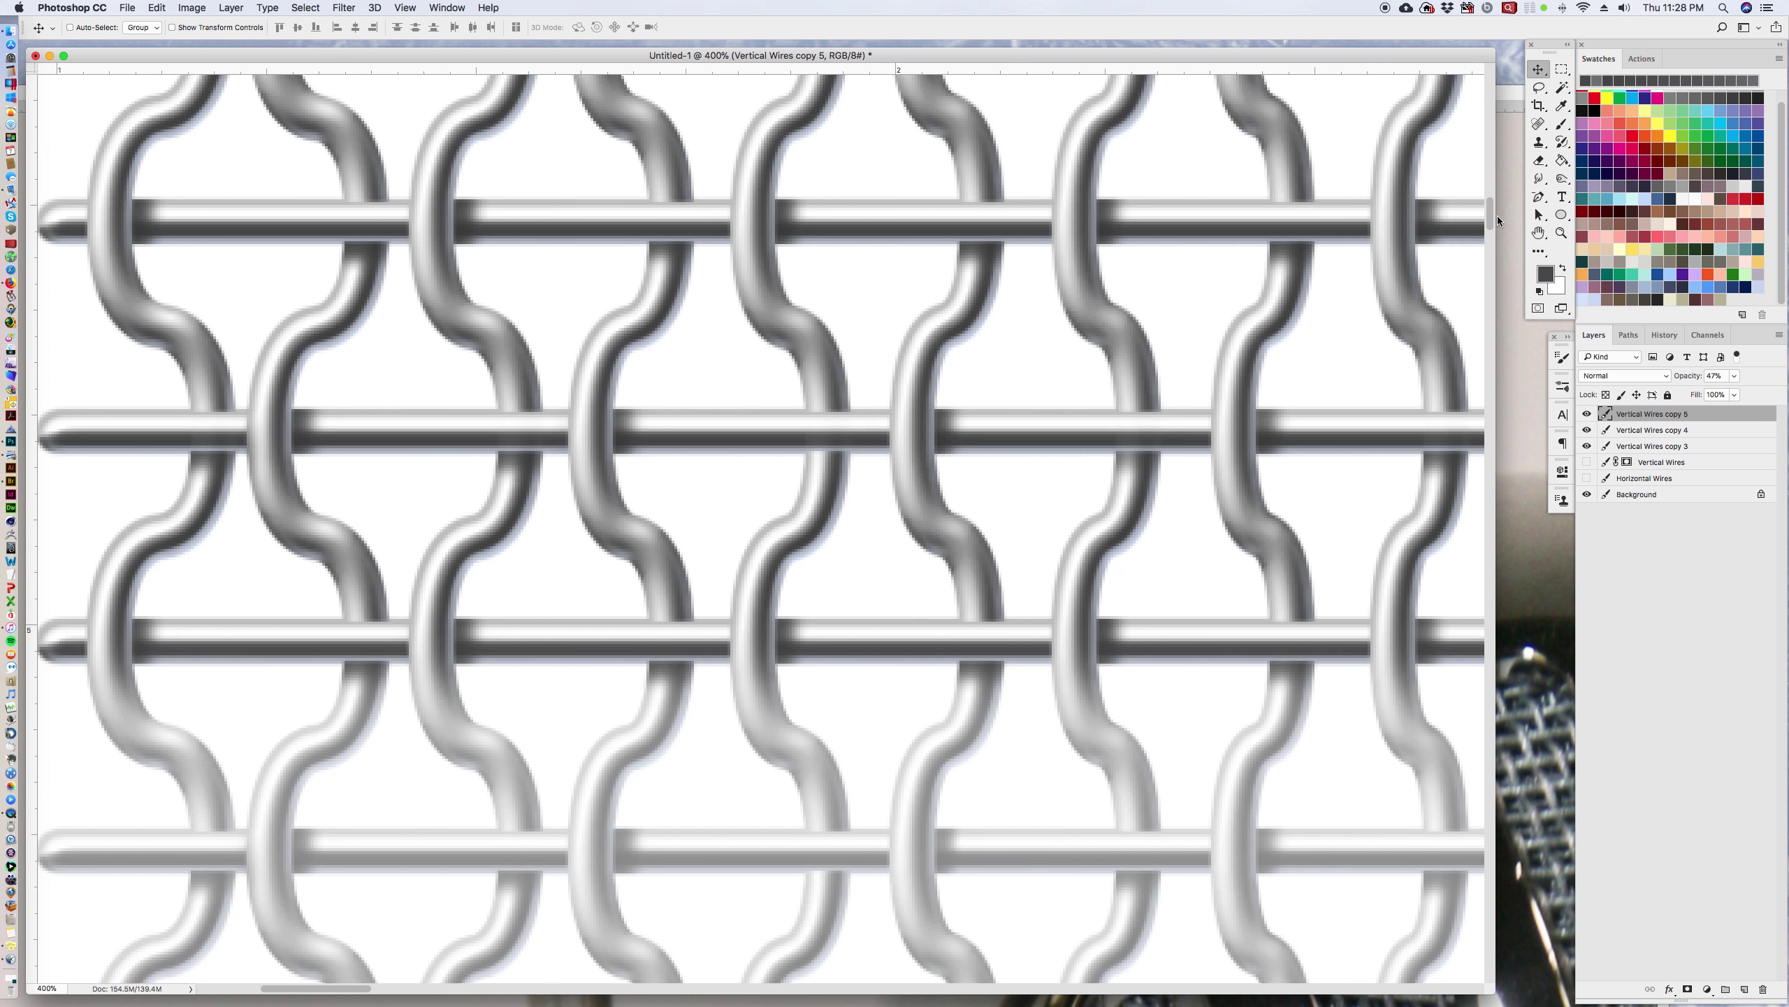
scroll(1498, 221, "down", 5)
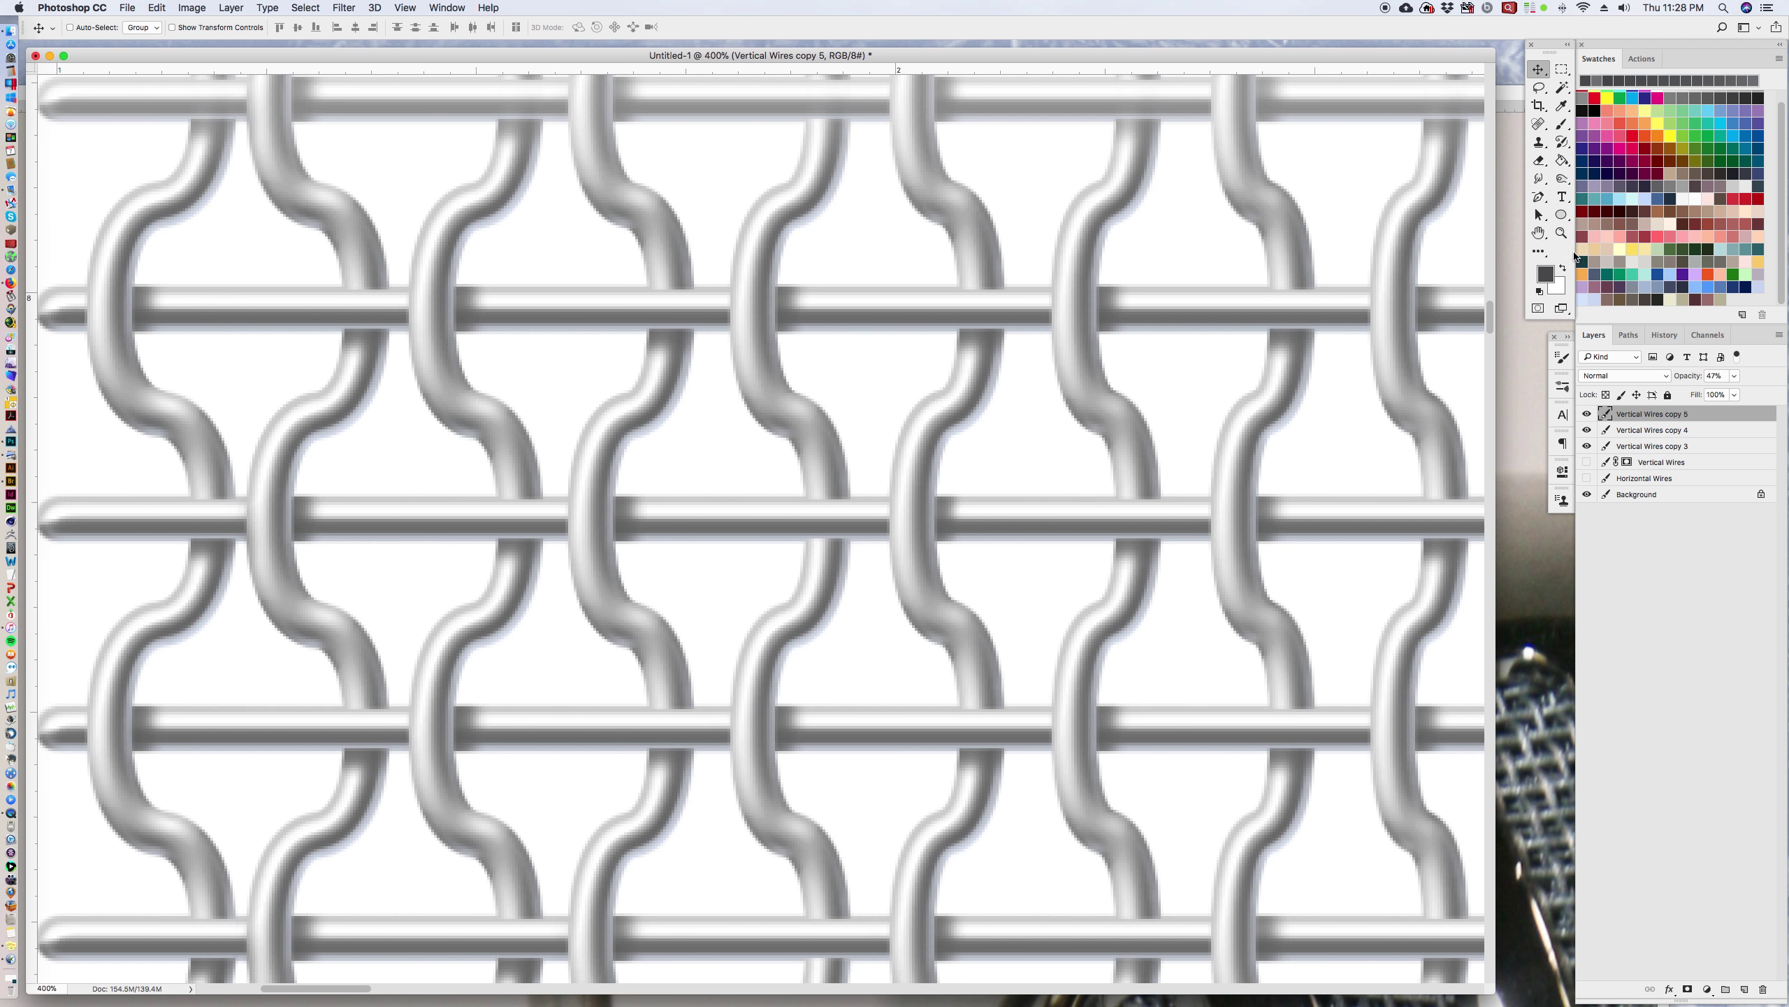
key("z")
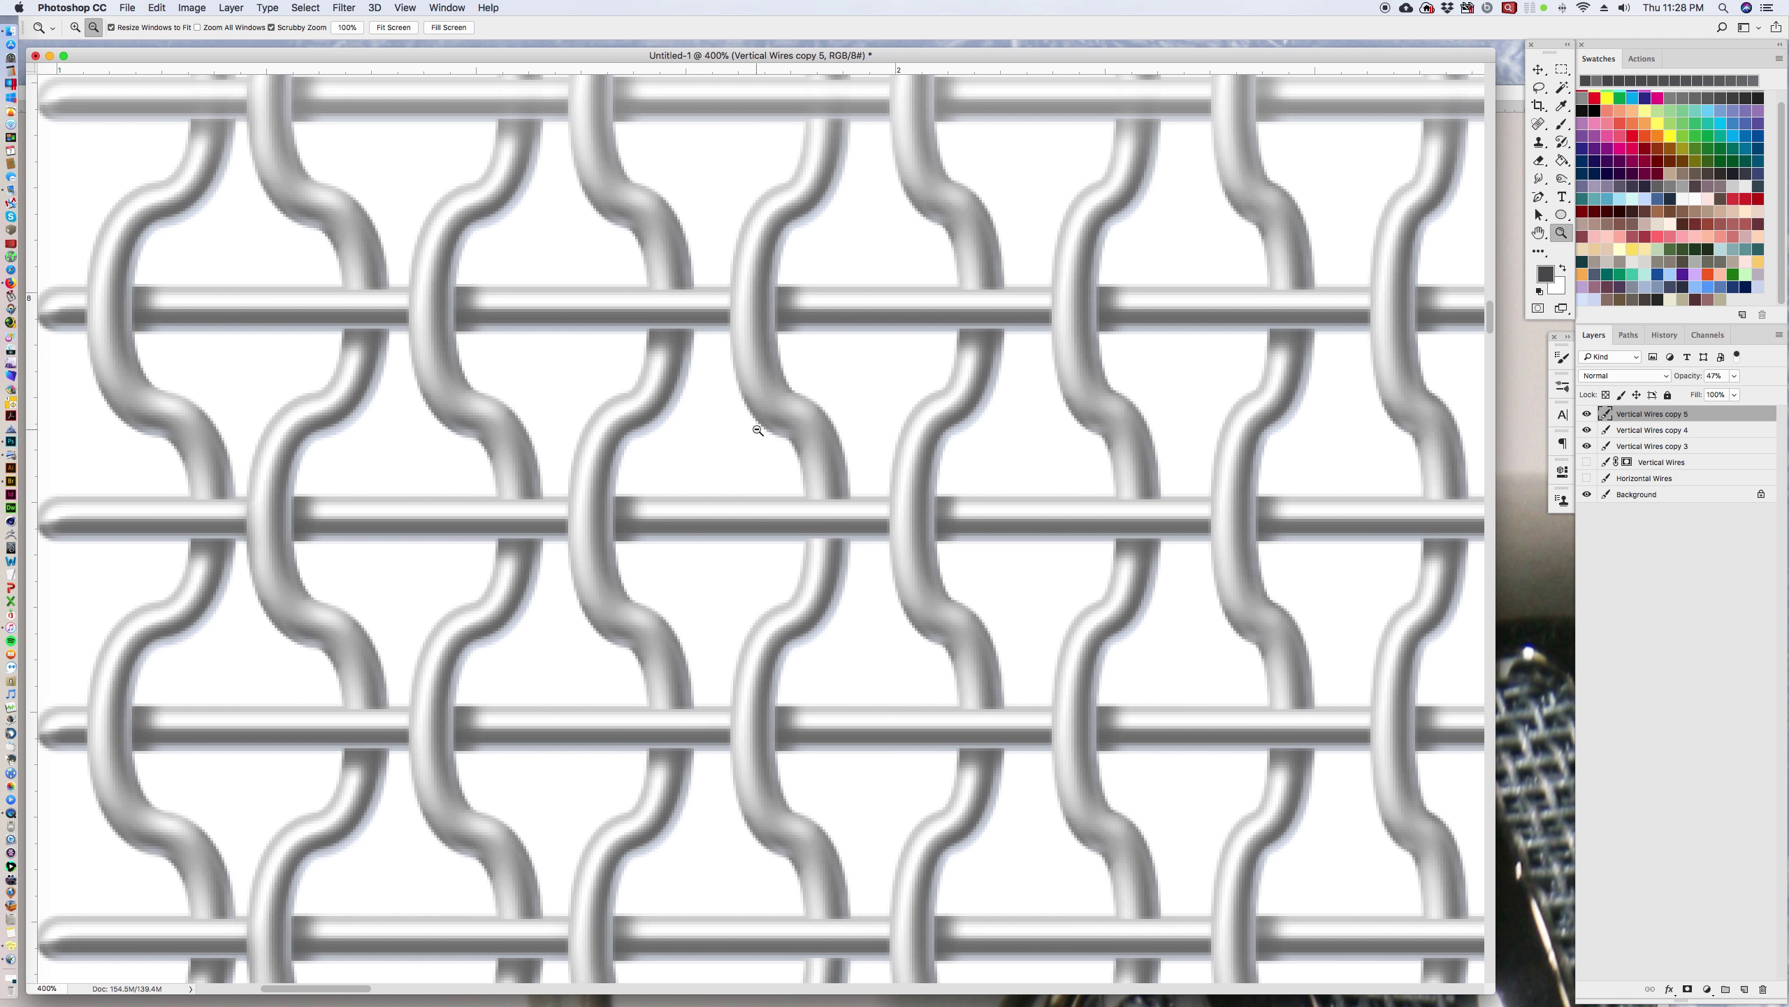
Step: Zoom out over the whole pattern and raise Vertical Wires copy 5 to 100% opacity
left_click(1586, 413)
left_click(1587, 414)
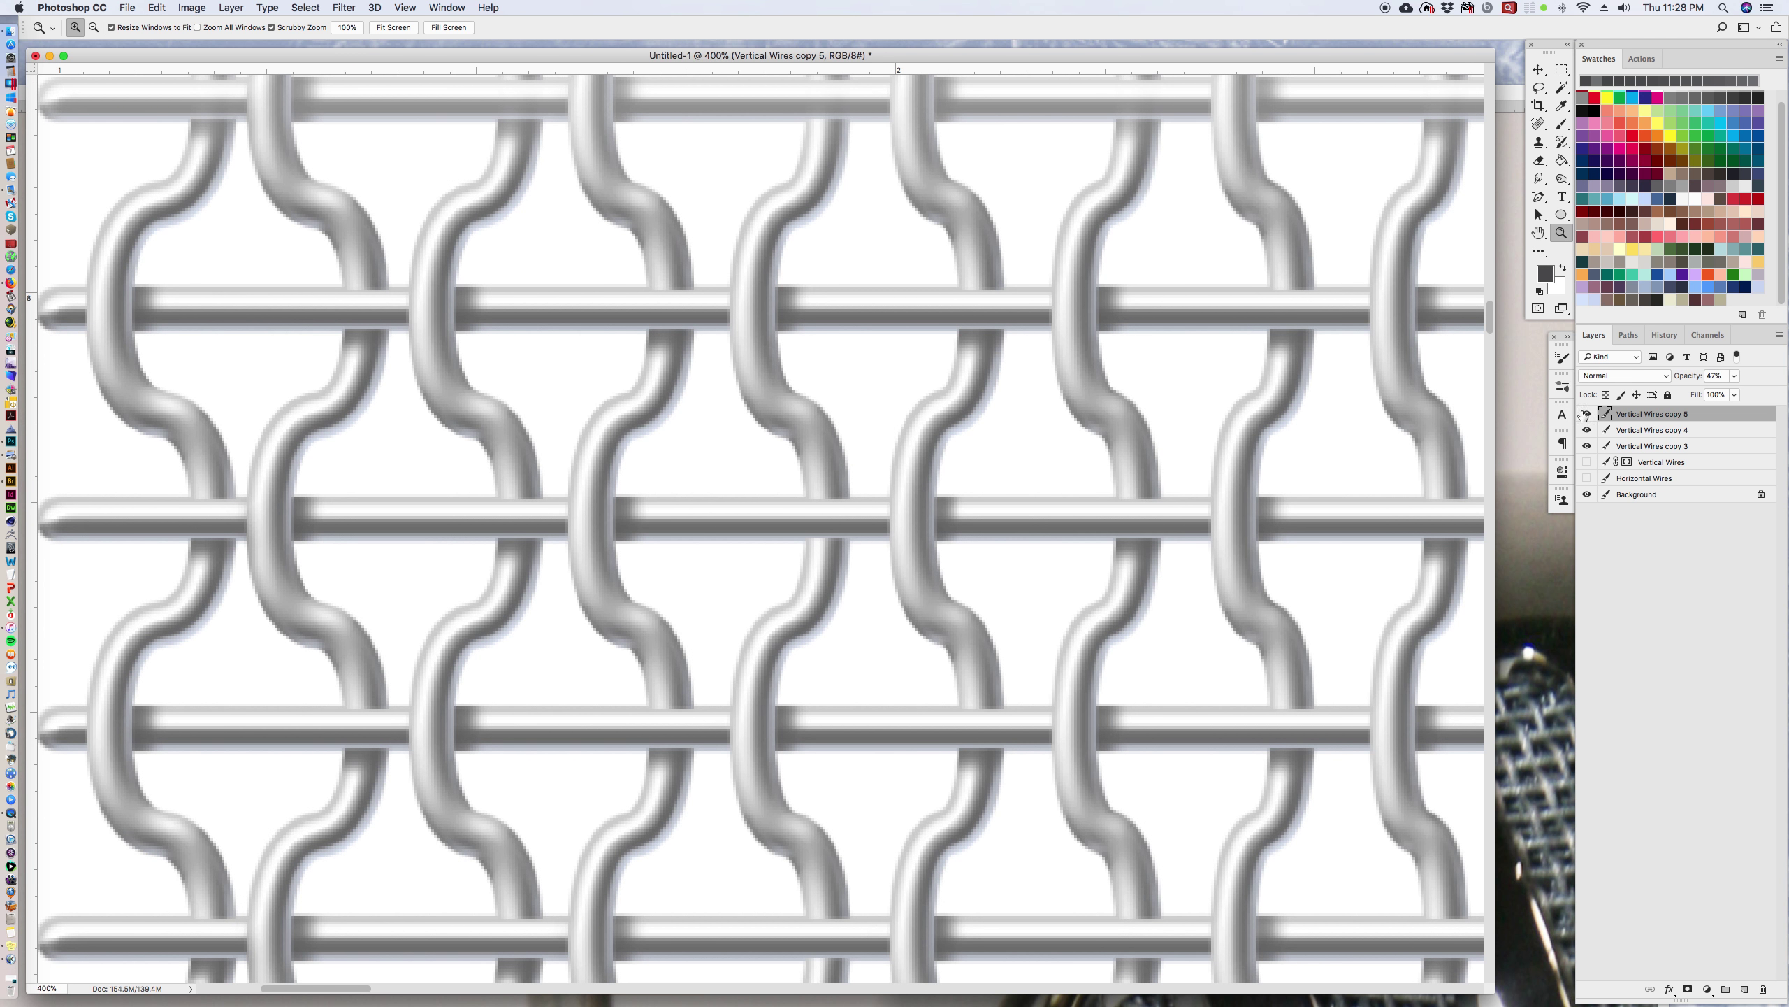
left_click(687, 392, "alt")
left_click(687, 392, "alt")
left_click(851, 322, "alt")
left_click(796, 336, "alt")
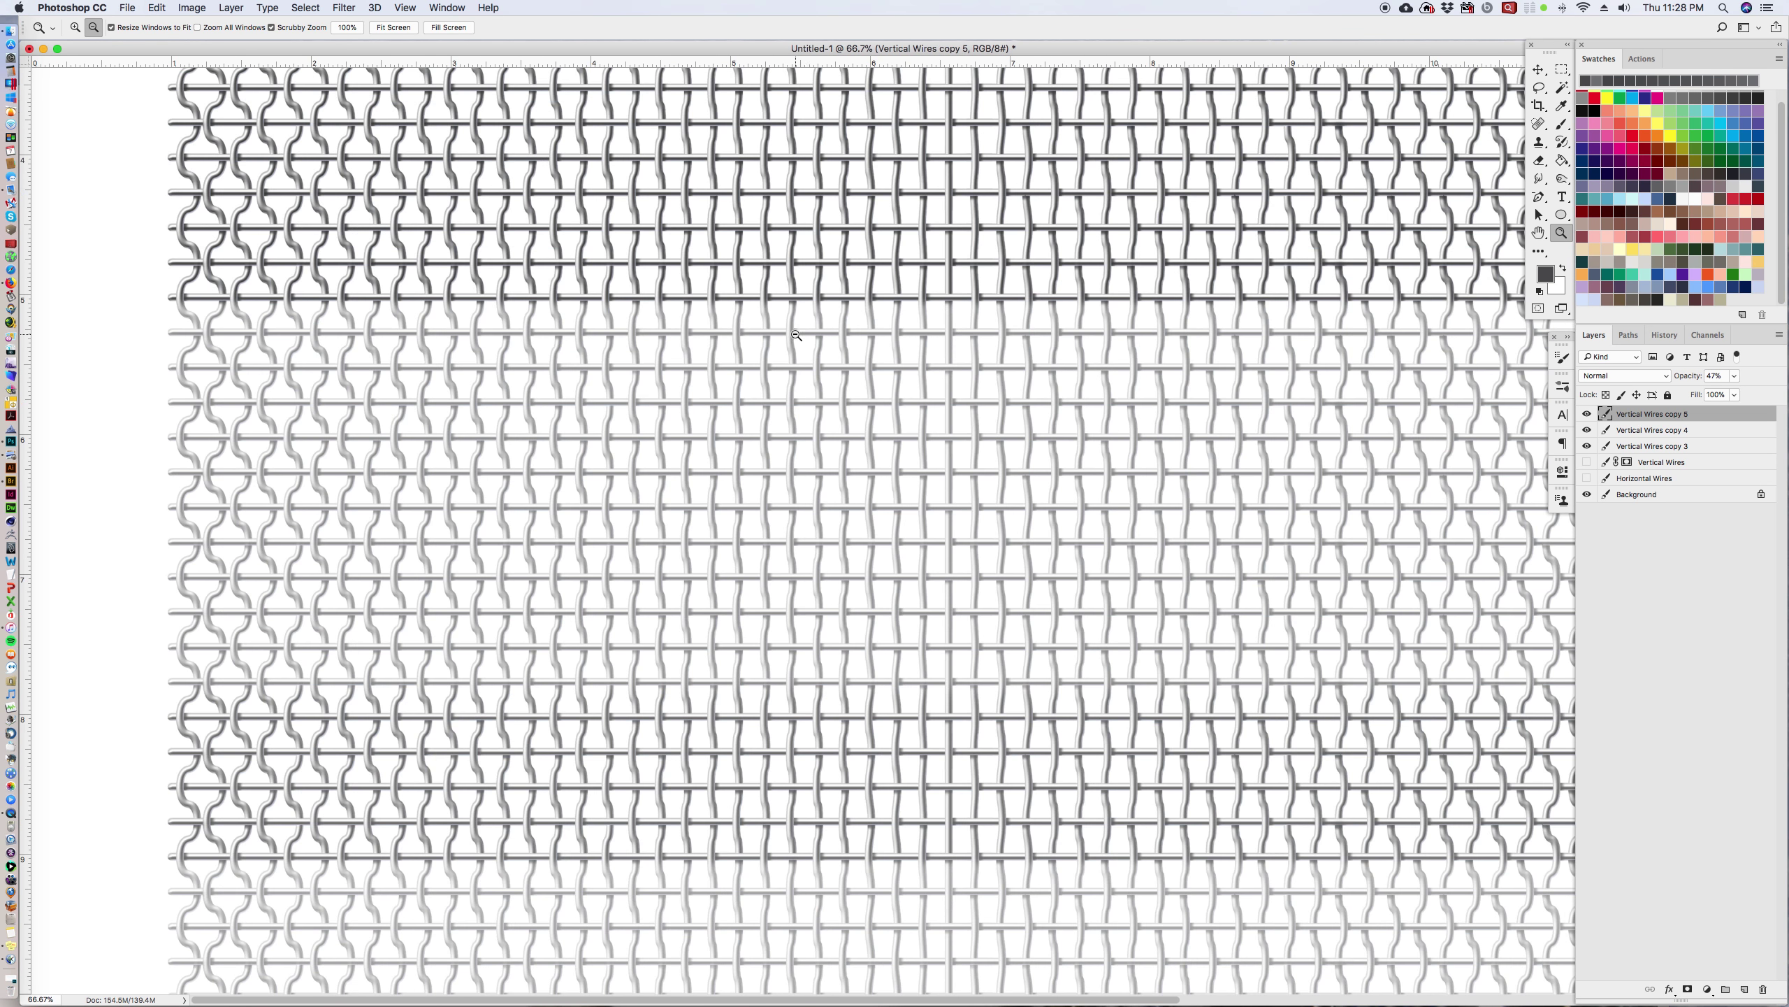
left_click(796, 336, "alt")
left_click(807, 340, "alt")
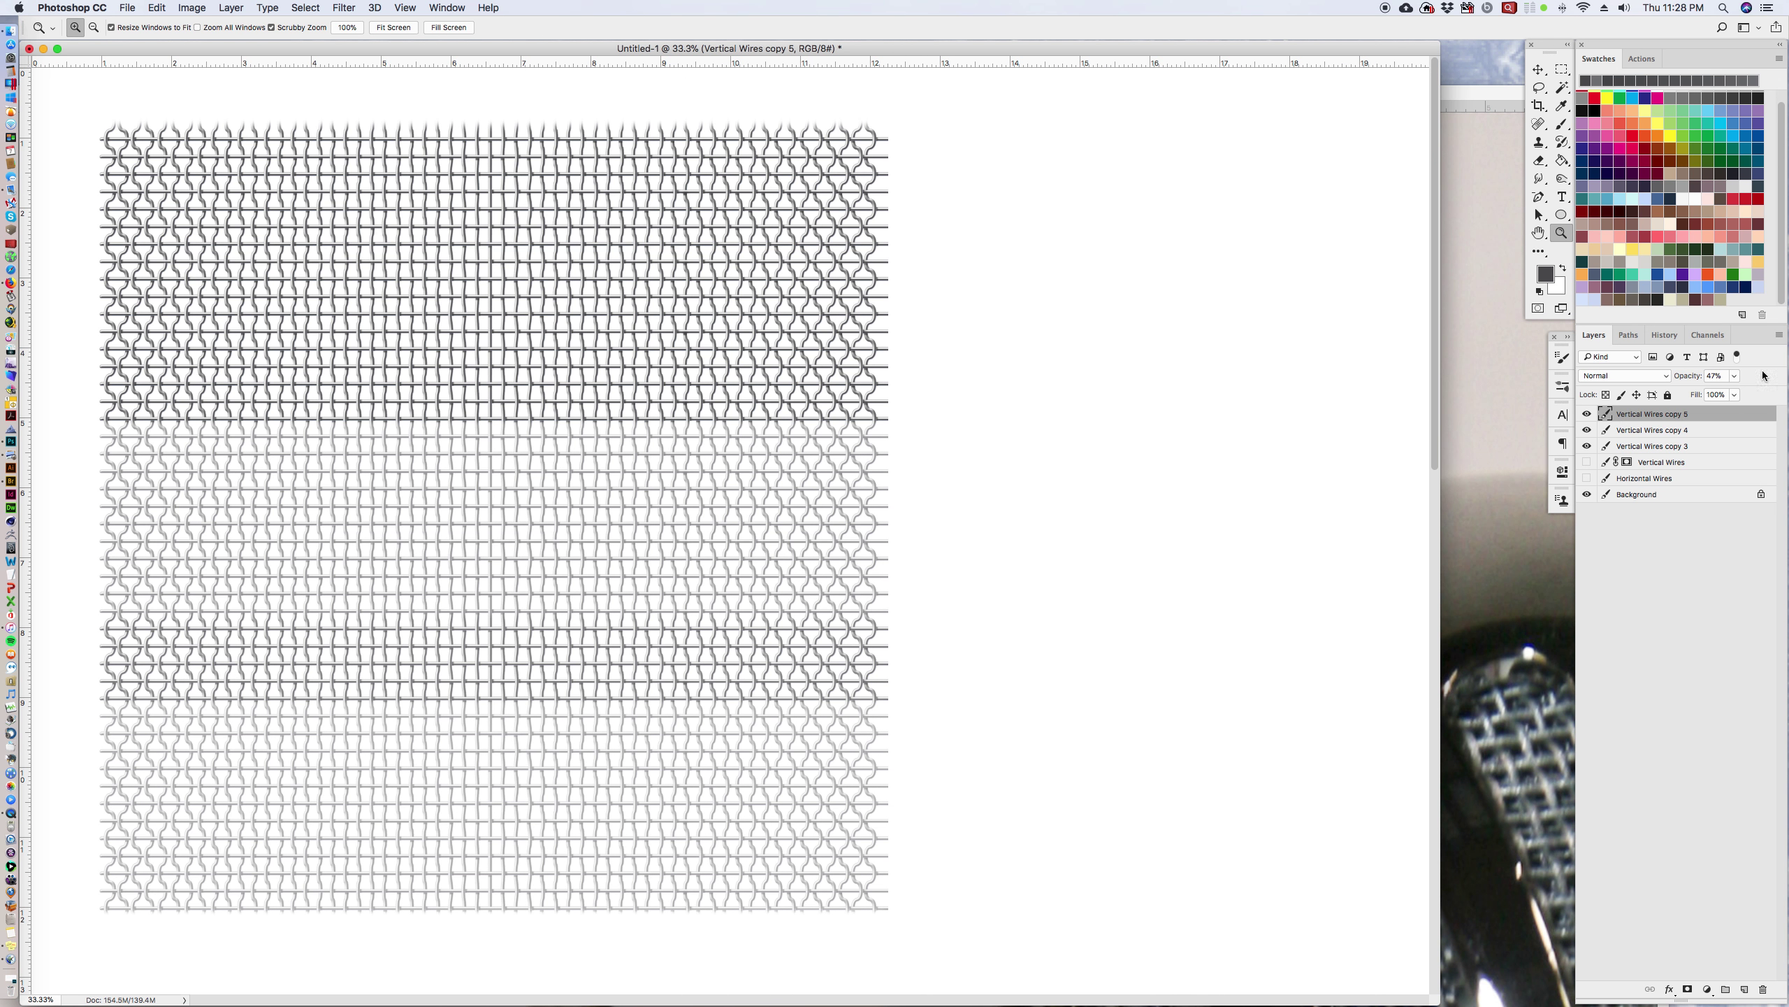
left_click_drag(1752, 394, 1765, 394)
Step: Select Vertical Wires copies 3–5, merge them into one layer, and bring Metal_Grate.jpg forward
left_click(1700, 438)
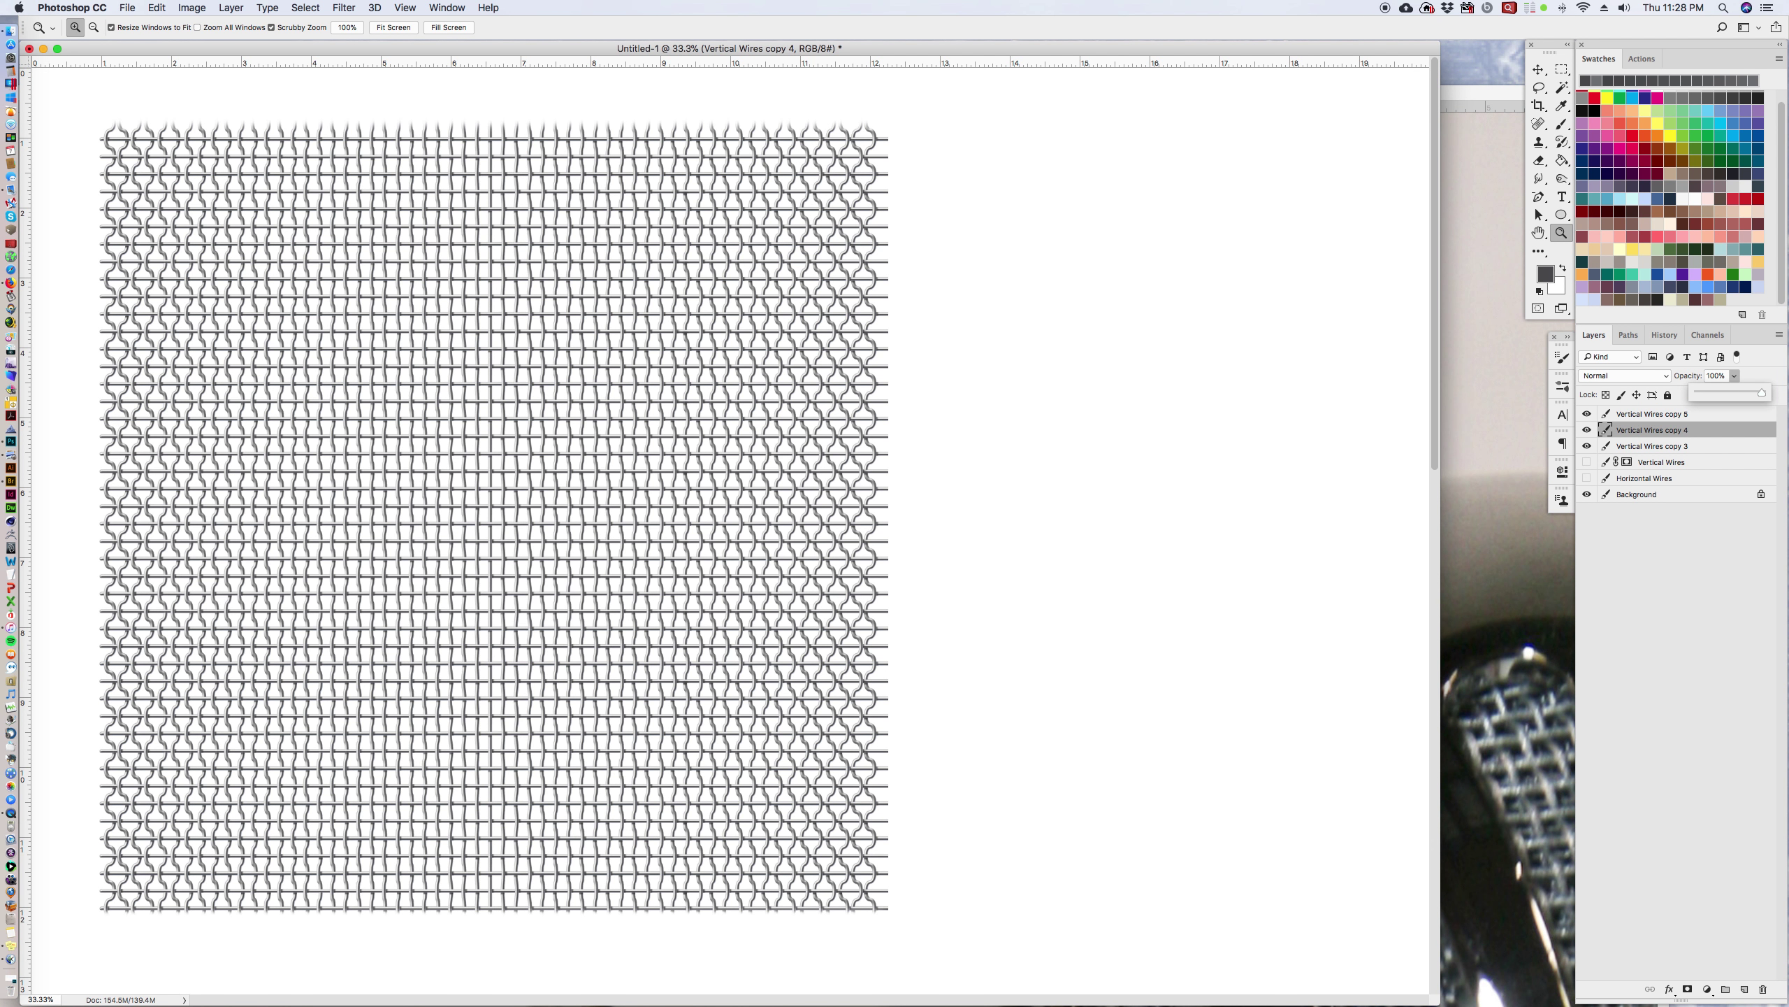
left_click(1698, 446, "shift")
left_click(1701, 416, "shift")
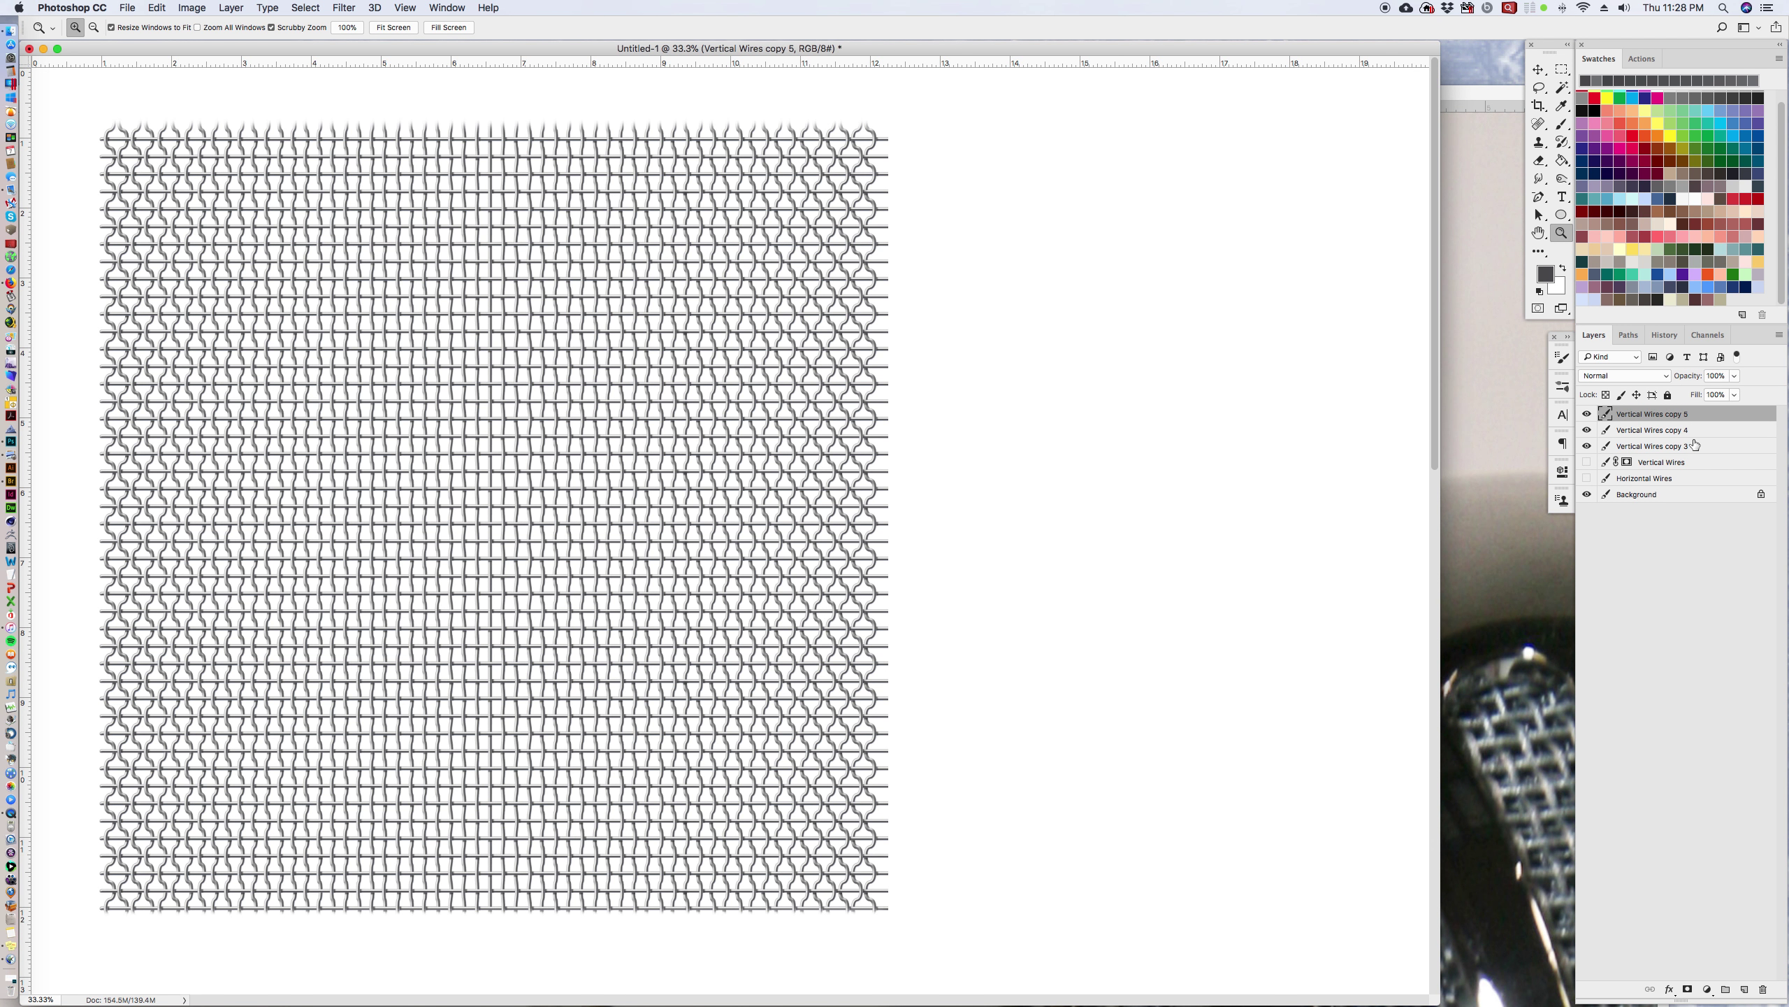
left_click(1779, 334)
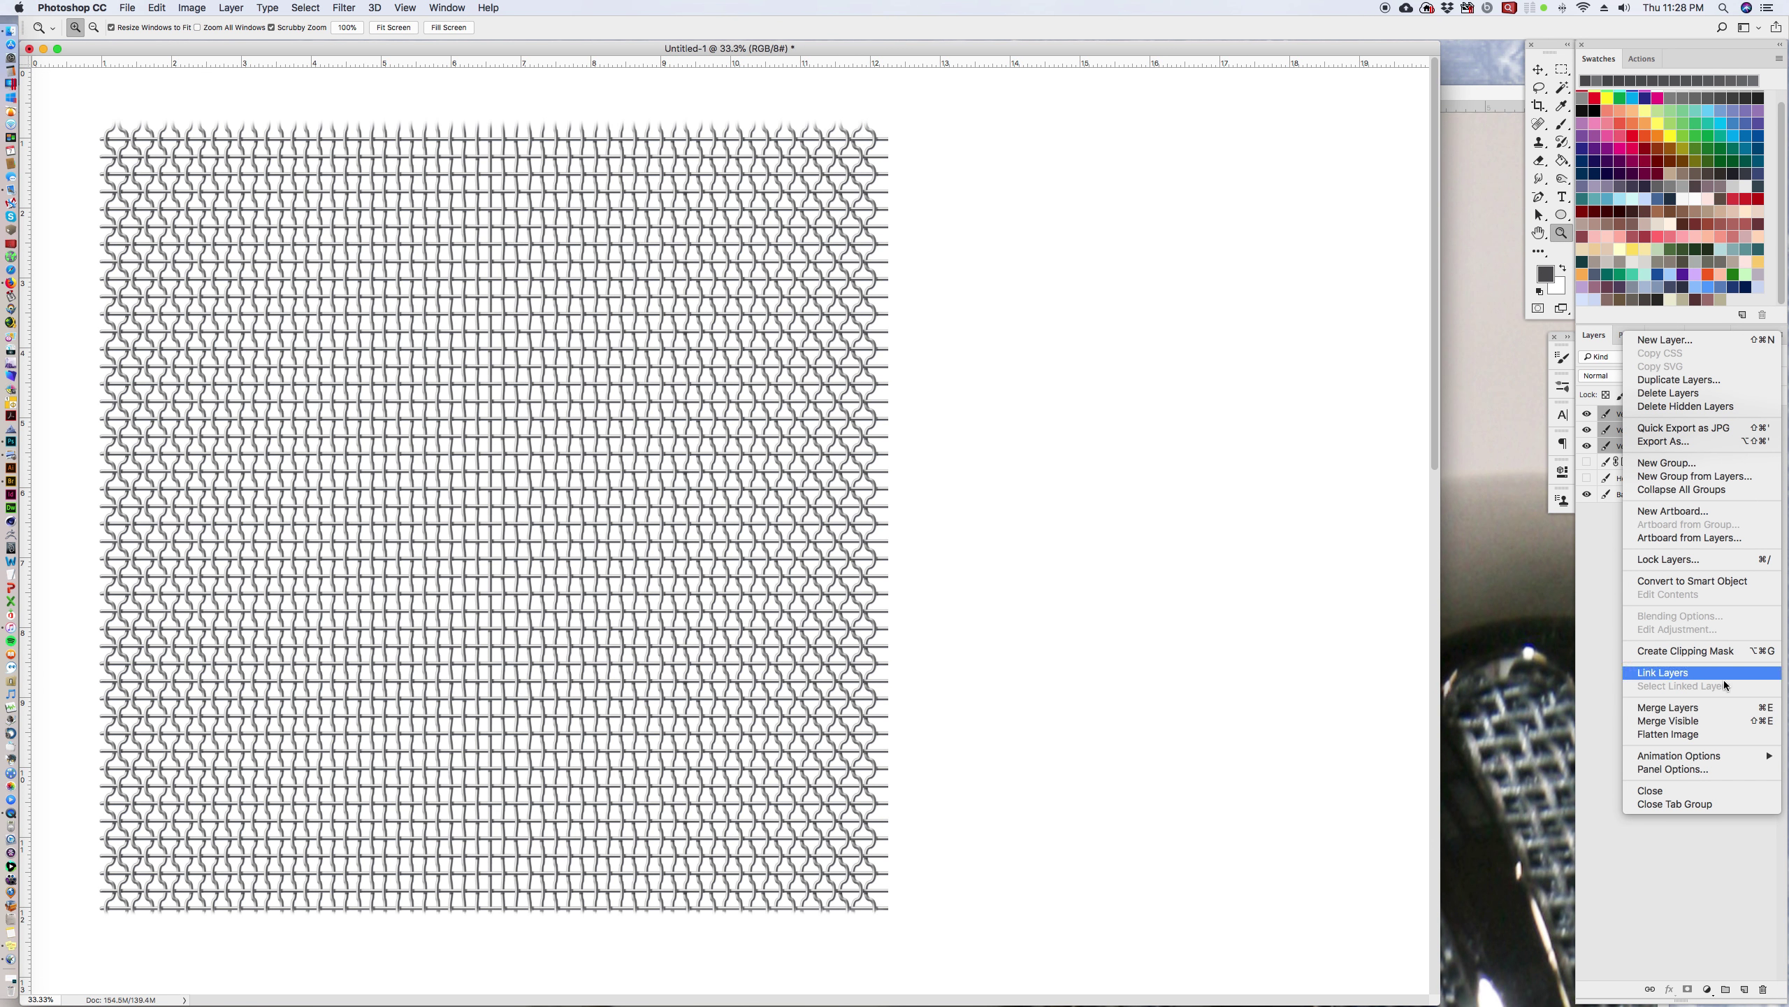
left_click(1709, 702)
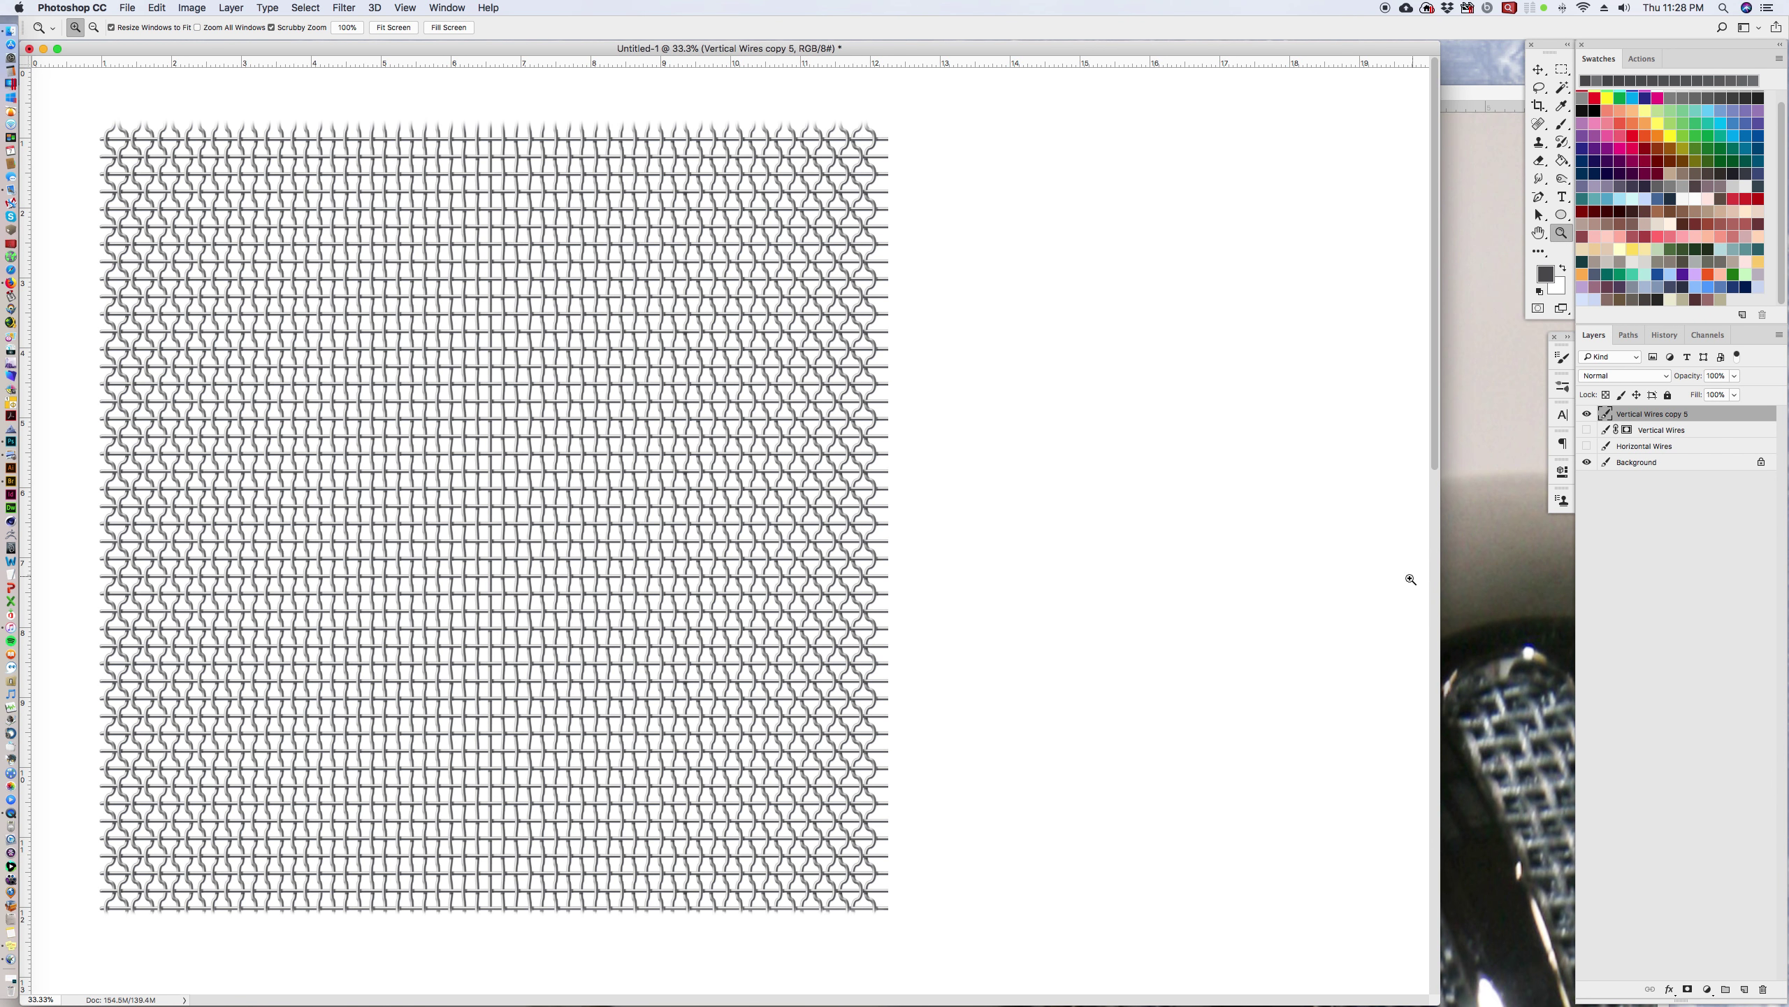
left_click(1488, 610)
Step: Move the Metal_Grate.jpg window aside and zoom in on the microphone grille
left_click(1106, 567, "alt")
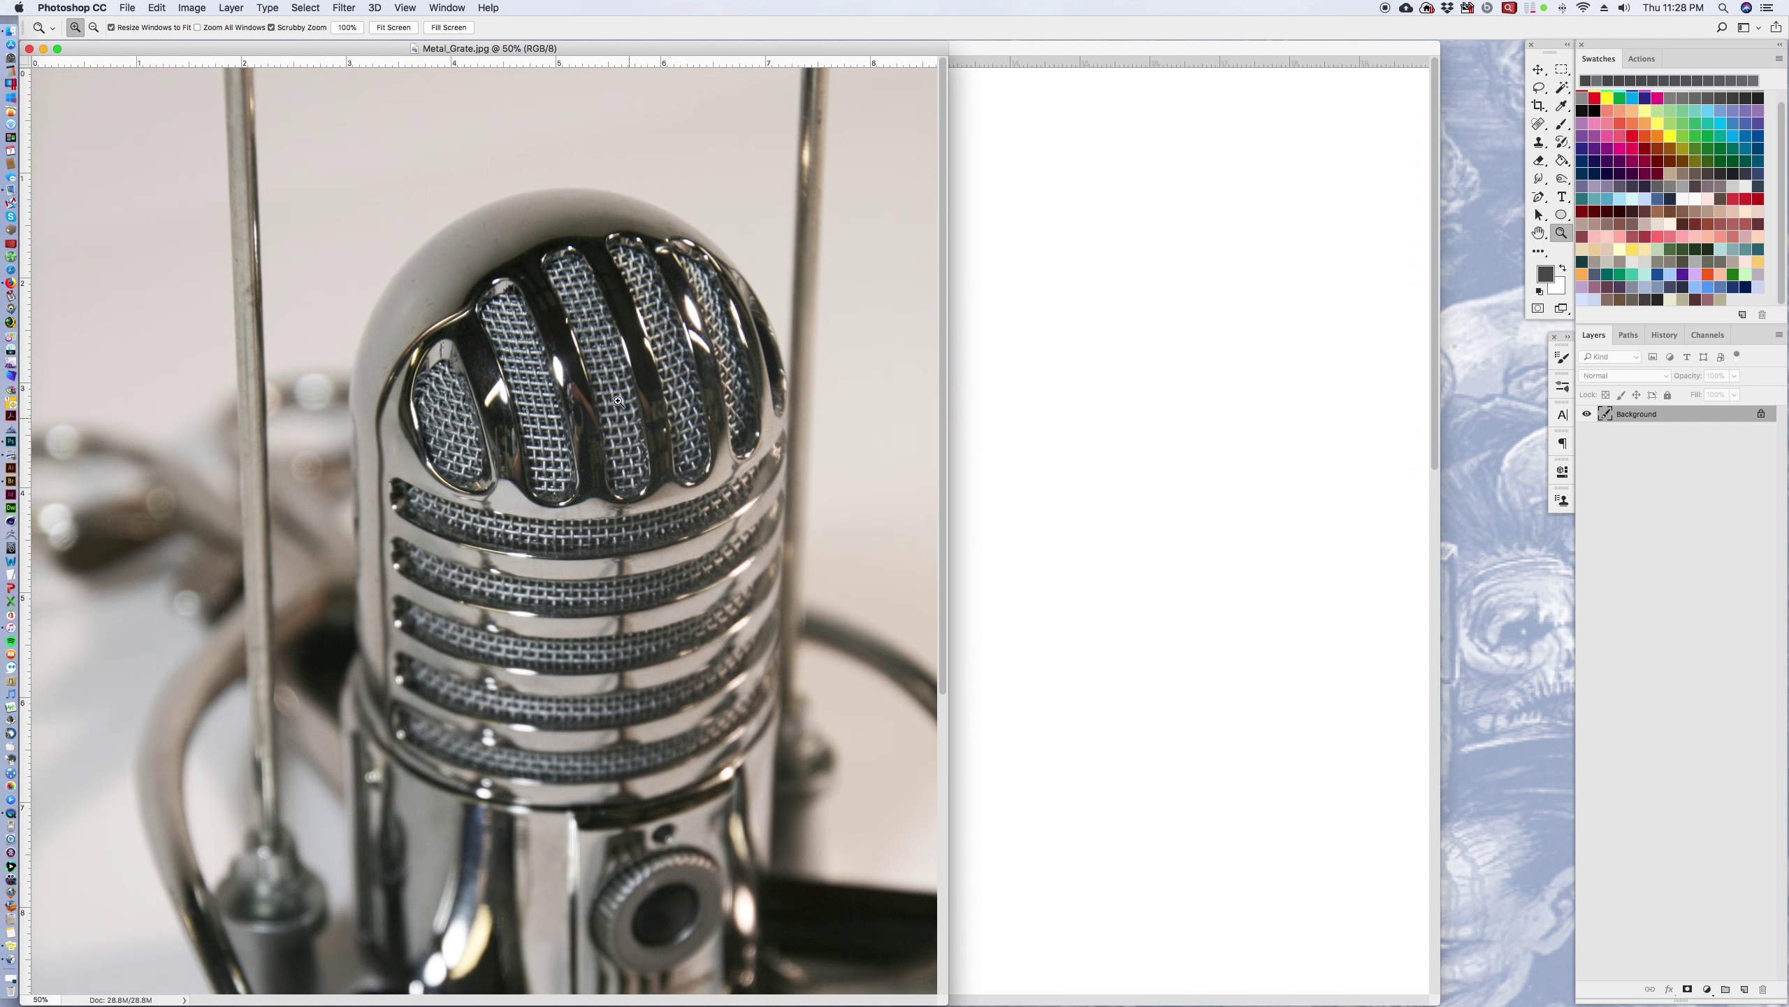
left_click_drag(726, 48, 1226, 56)
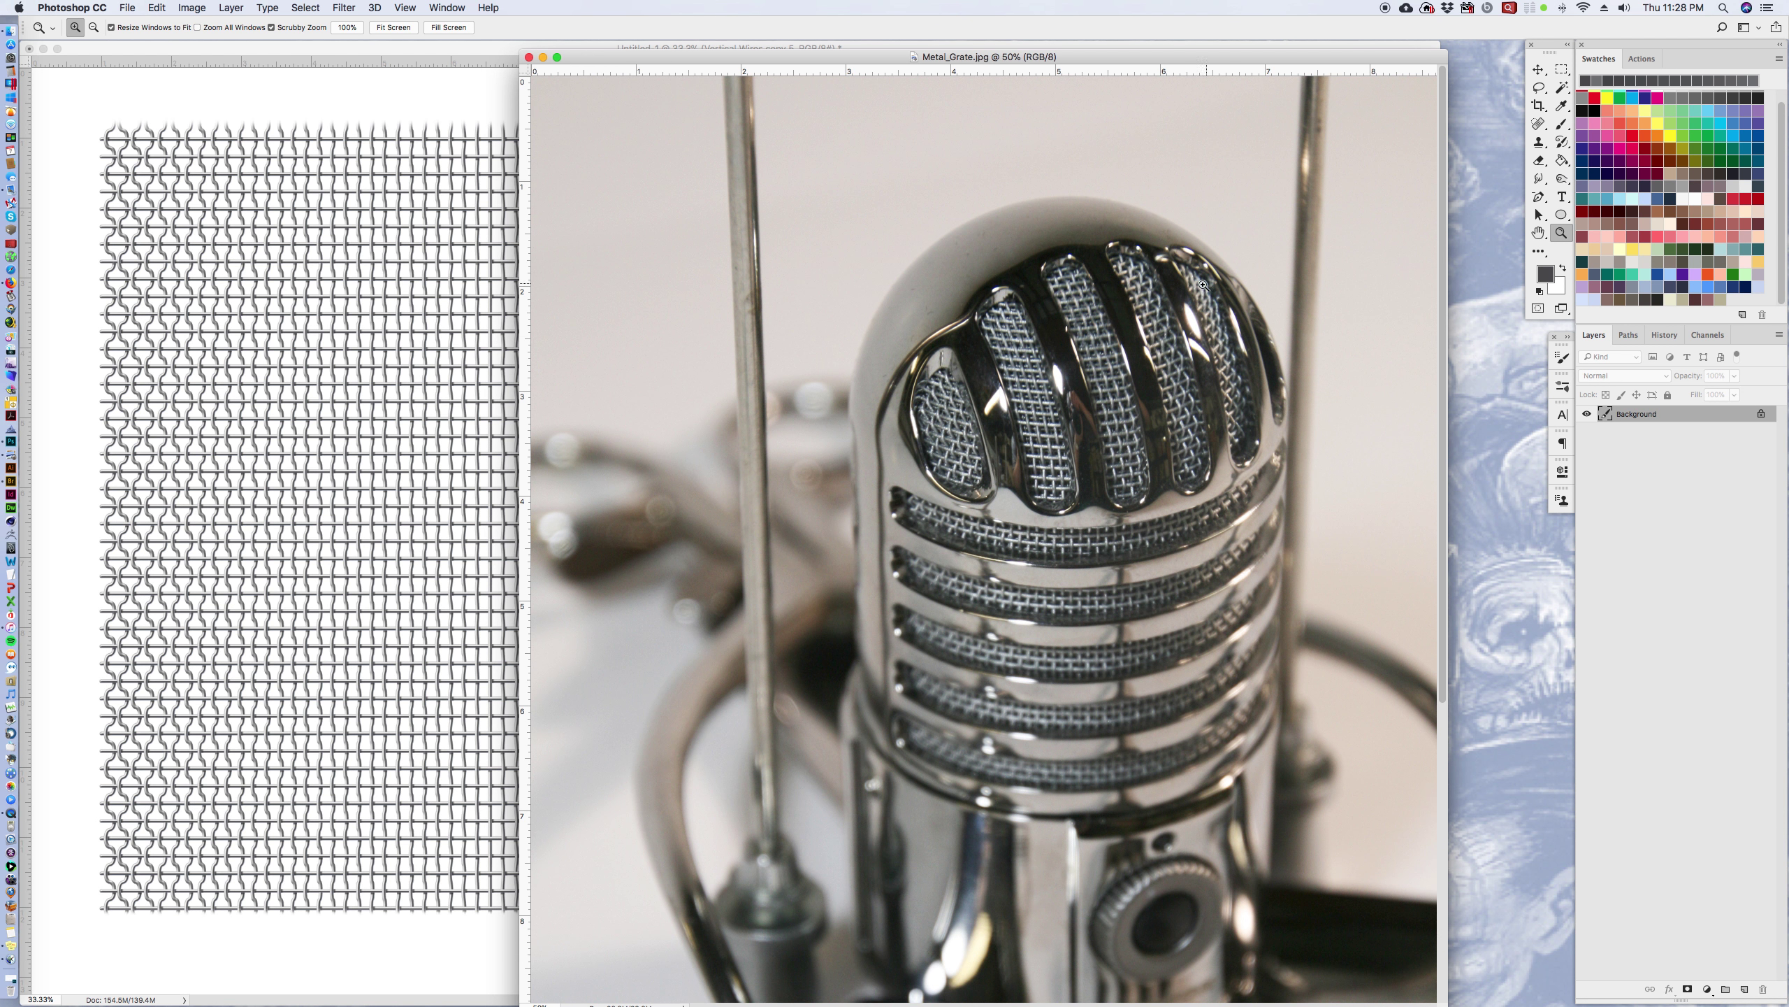
left_click(1198, 393)
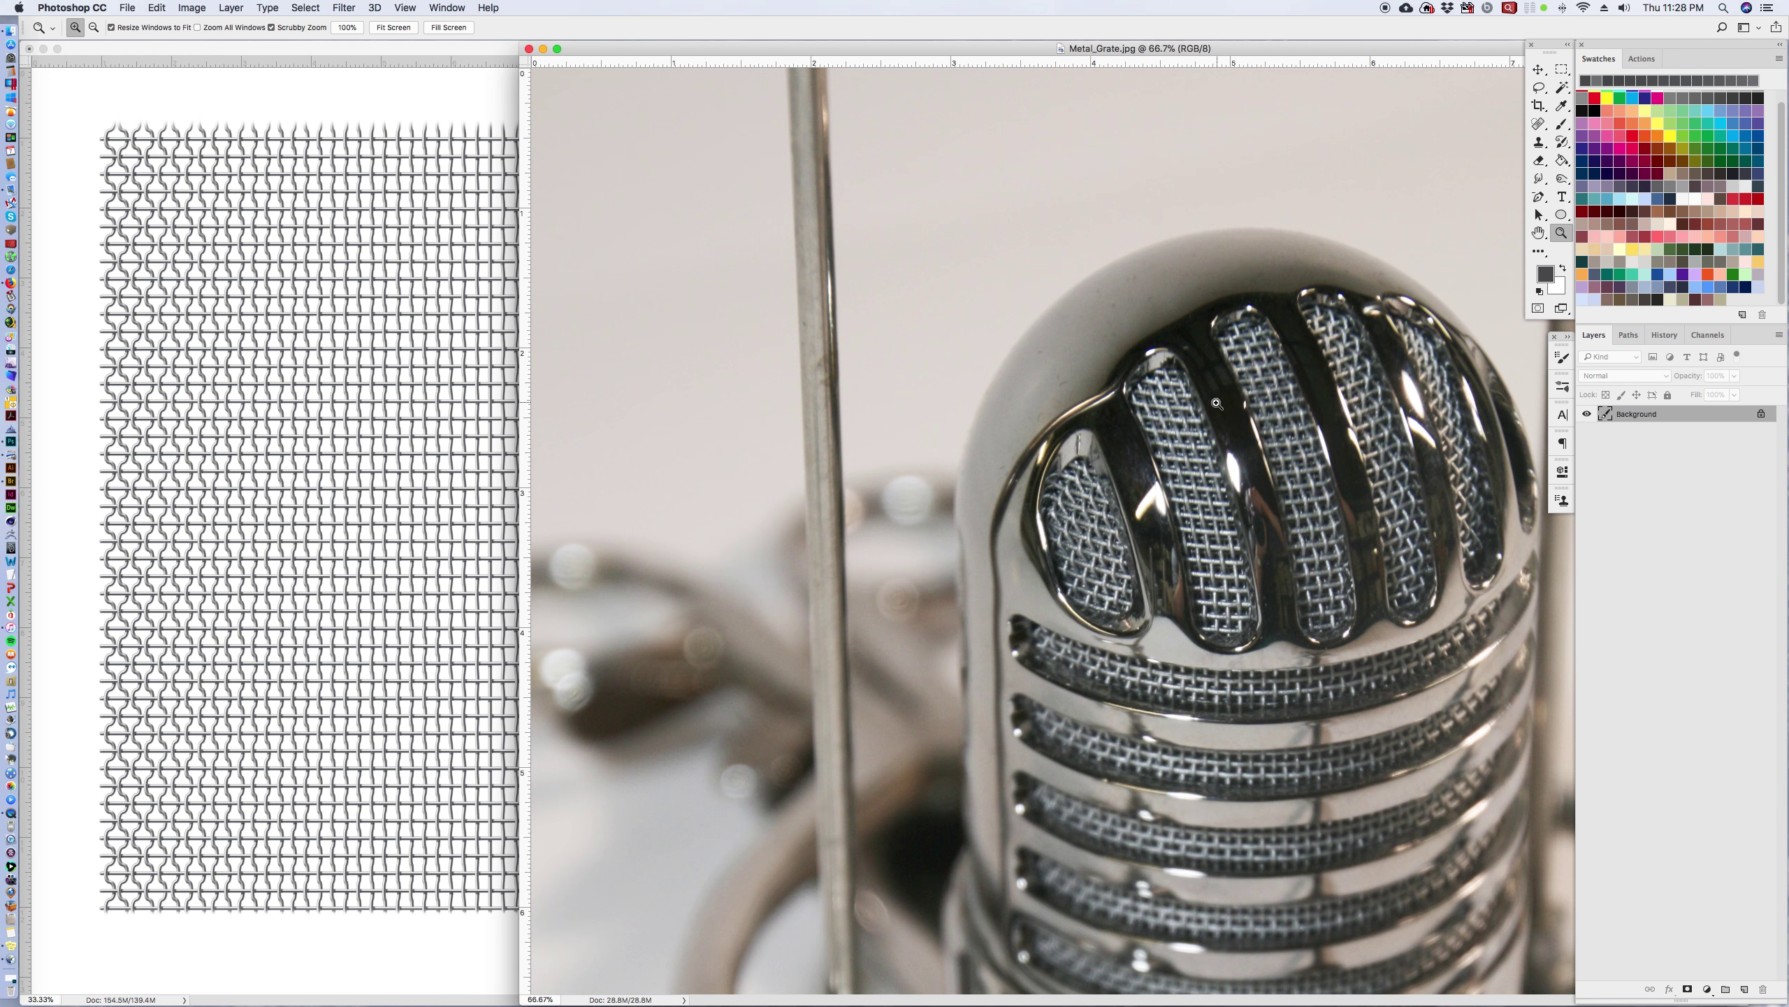
left_click(1396, 484)
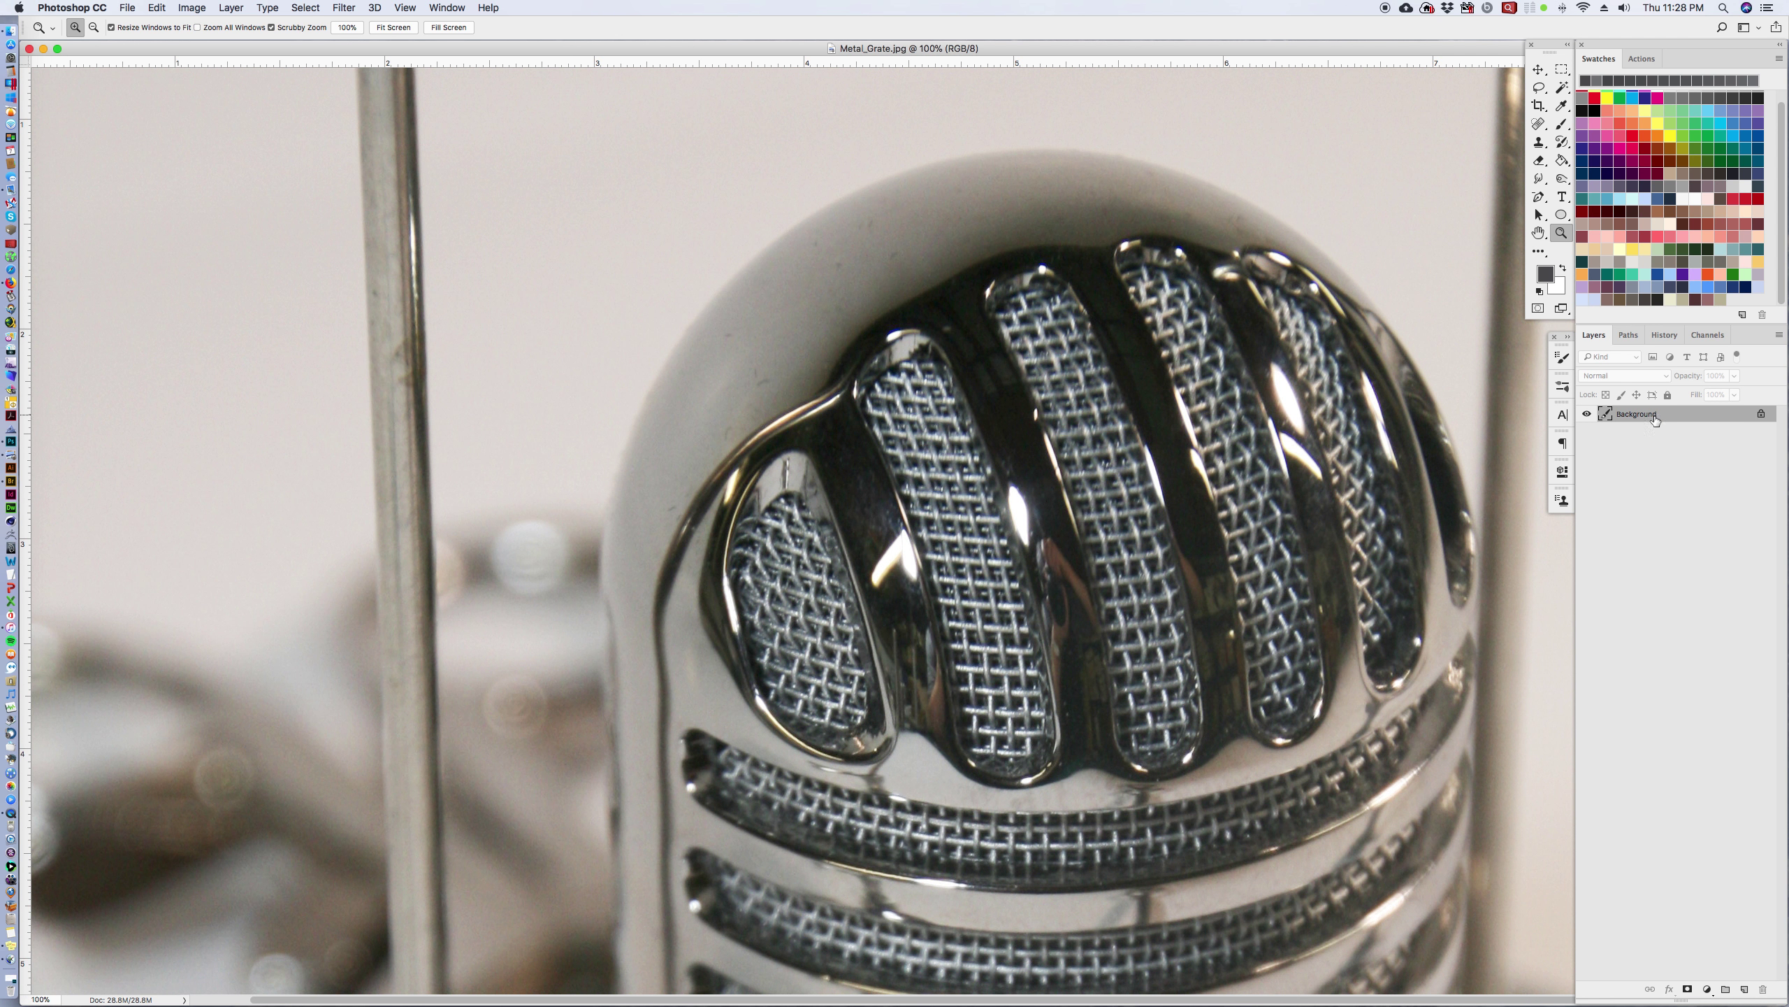
Step: Check the Paths panel, return to Layers, and add an empty Layer 1
left_click(1628, 335)
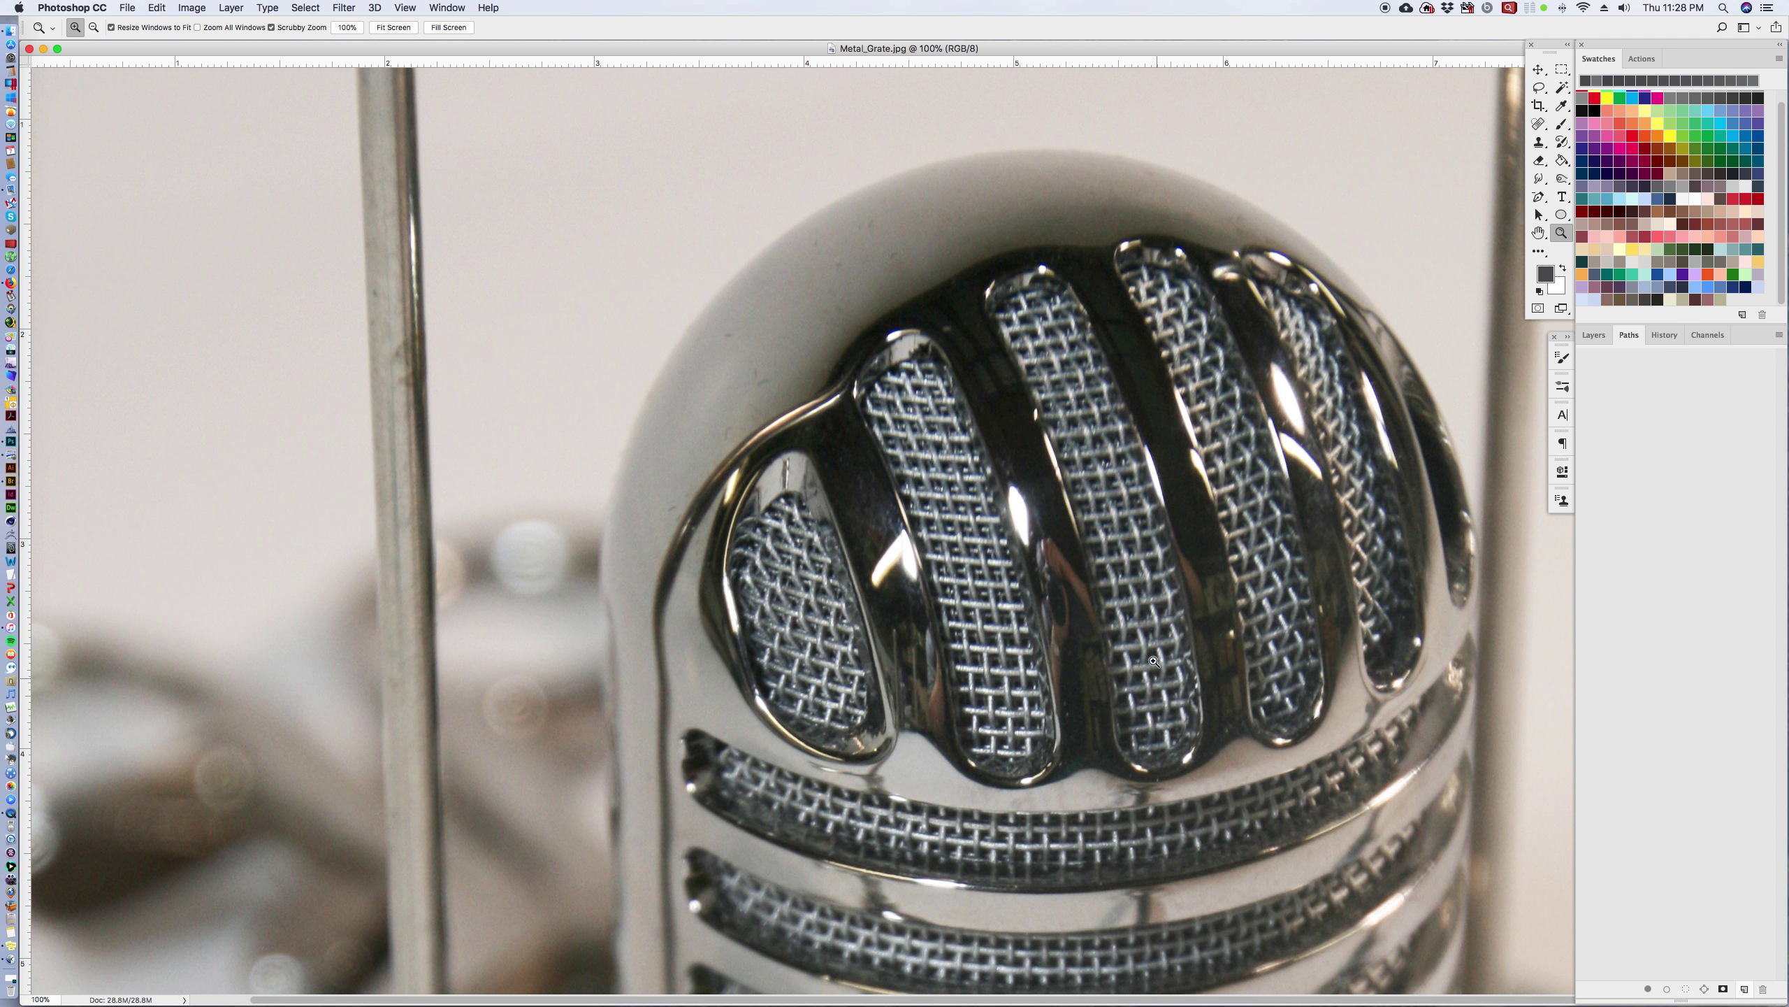
left_click(1594, 336)
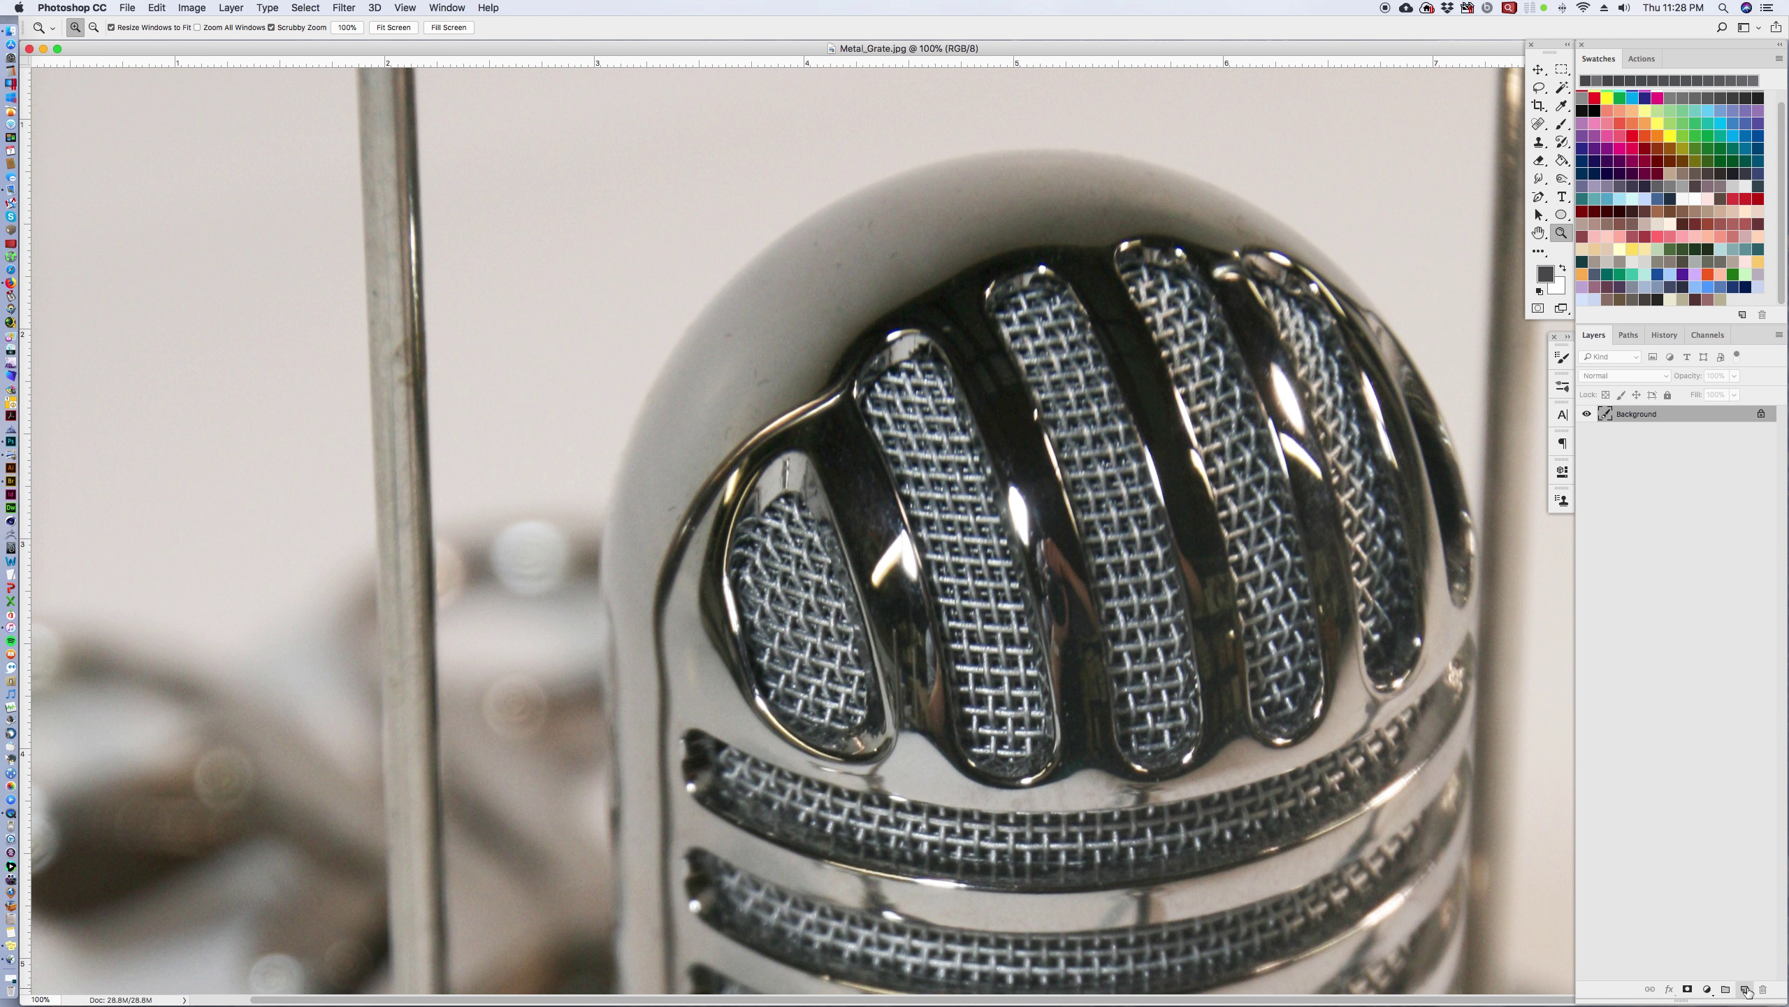
left_click(1746, 989)
Step: Convert Background into Layer 0, lower its opacity, and move Layer 1 beneath it
double_click(1655, 432)
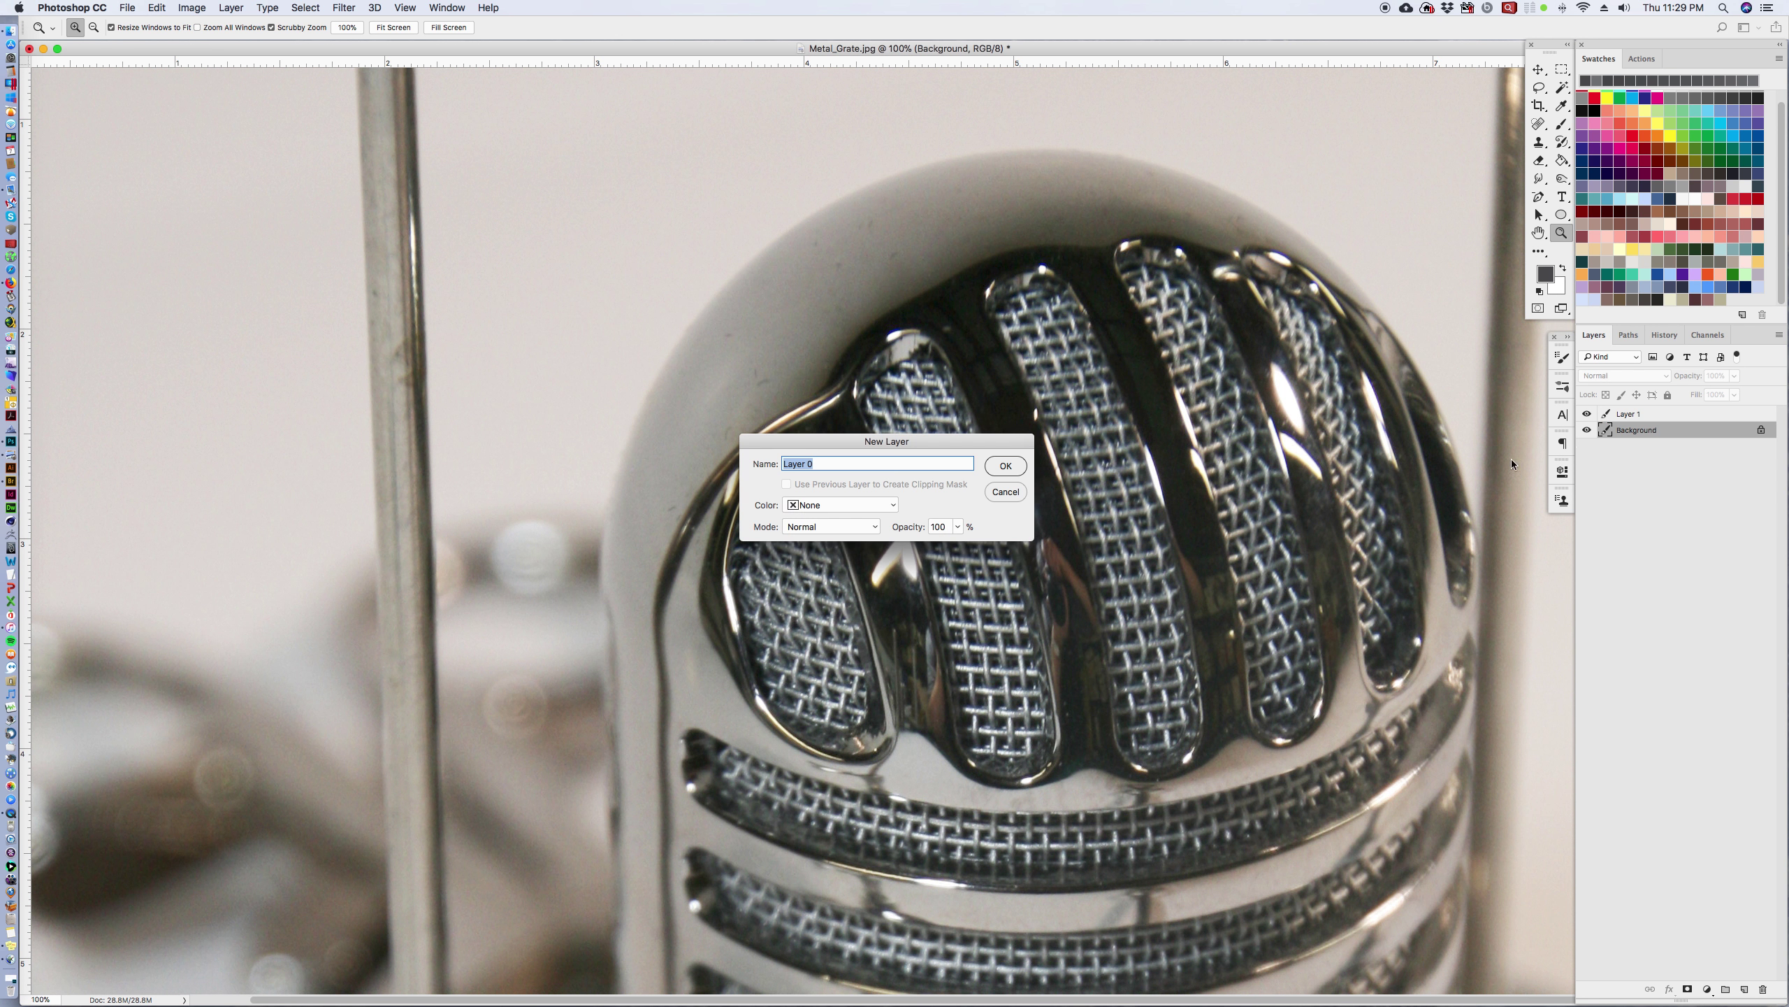
key("Return")
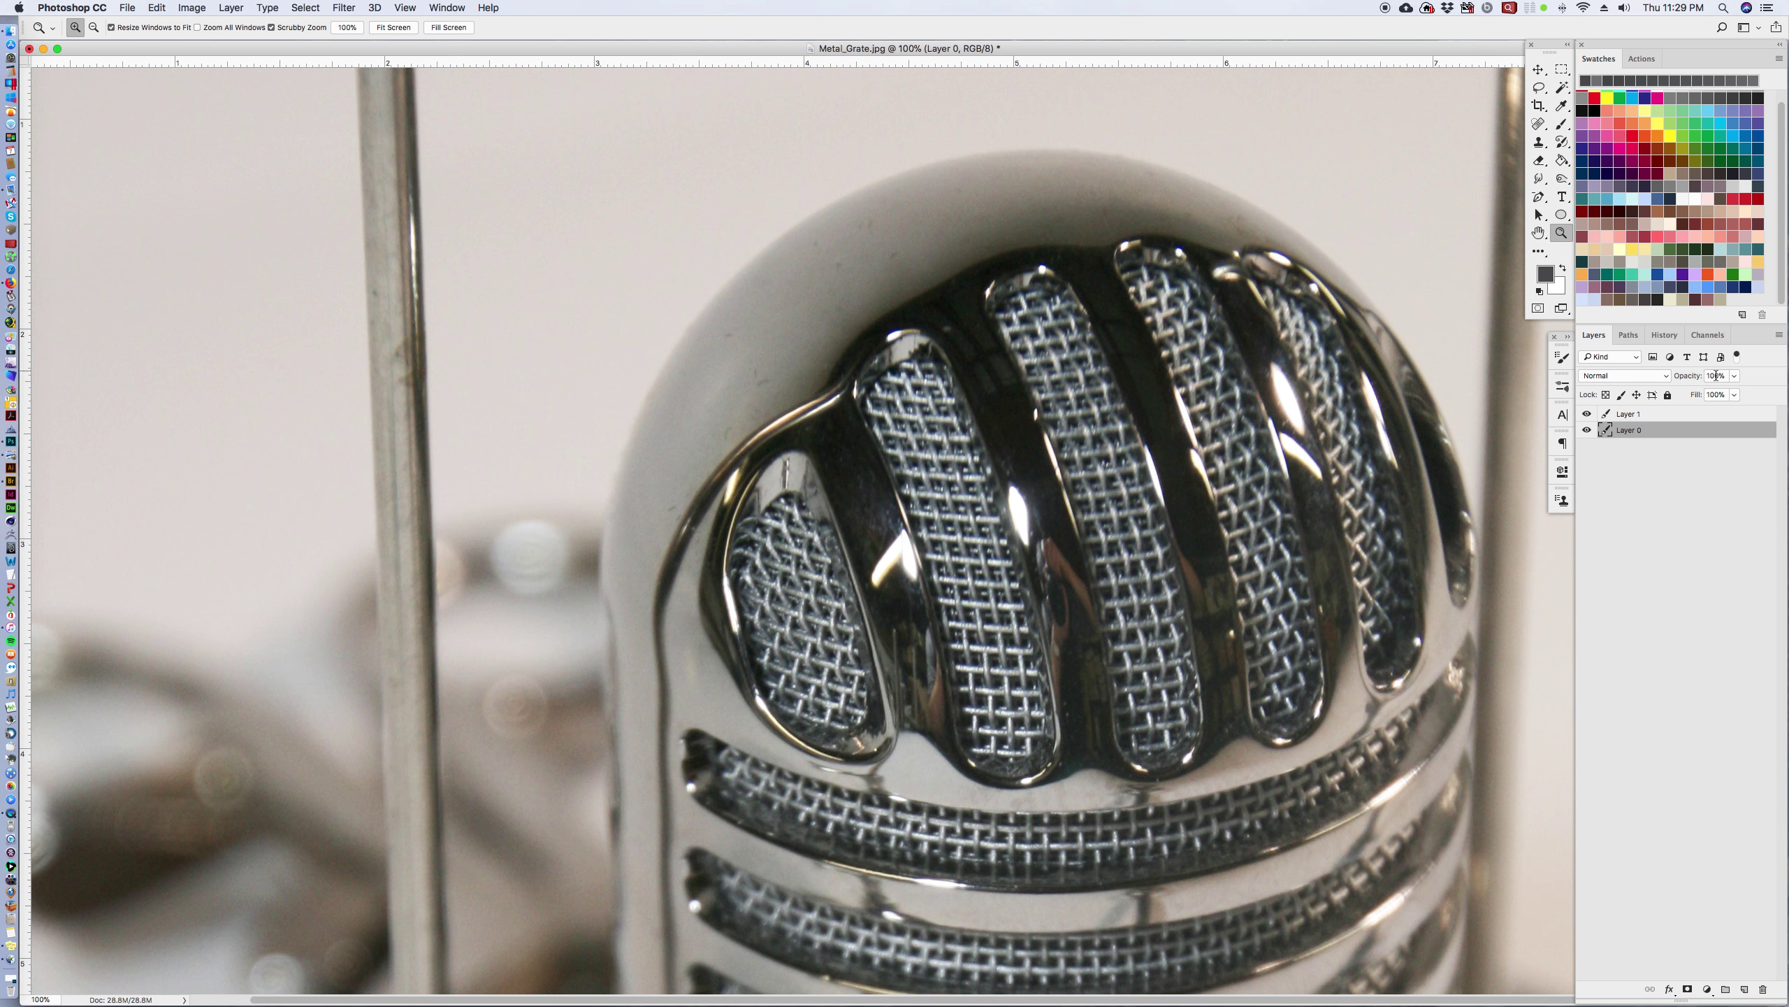
left_click(1716, 375)
type("0")
left_click(1651, 420)
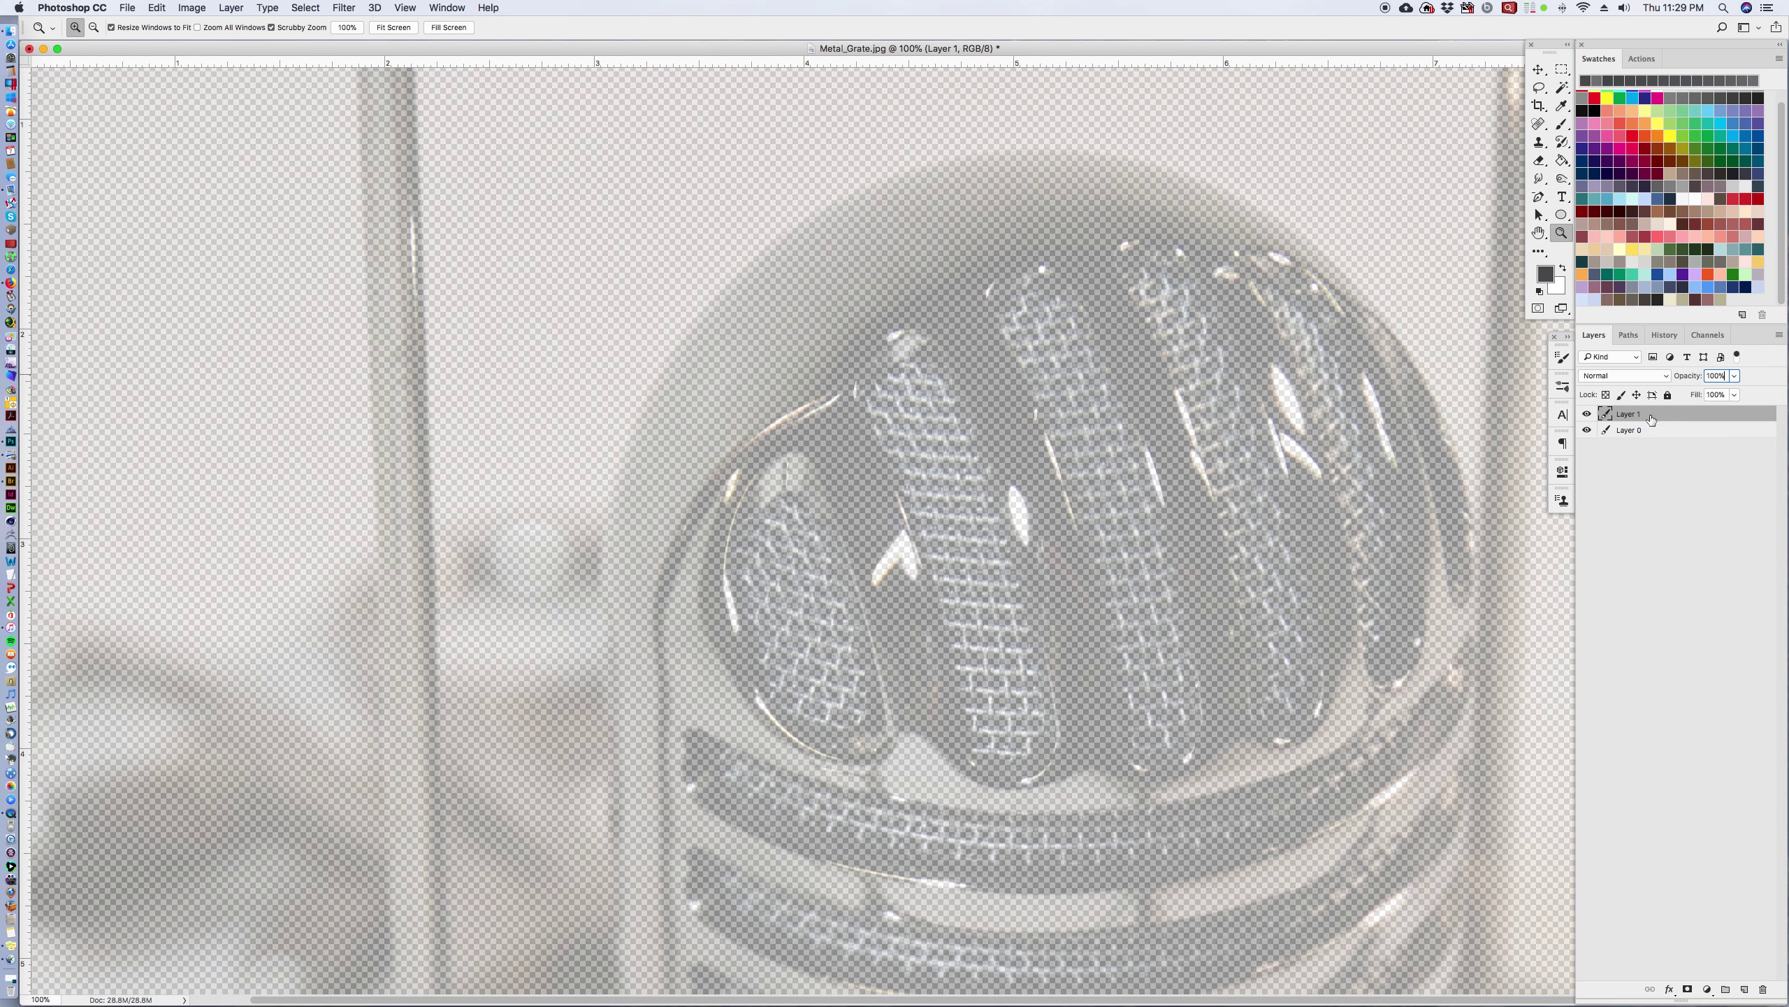
left_click_drag(1651, 419, 1623, 451)
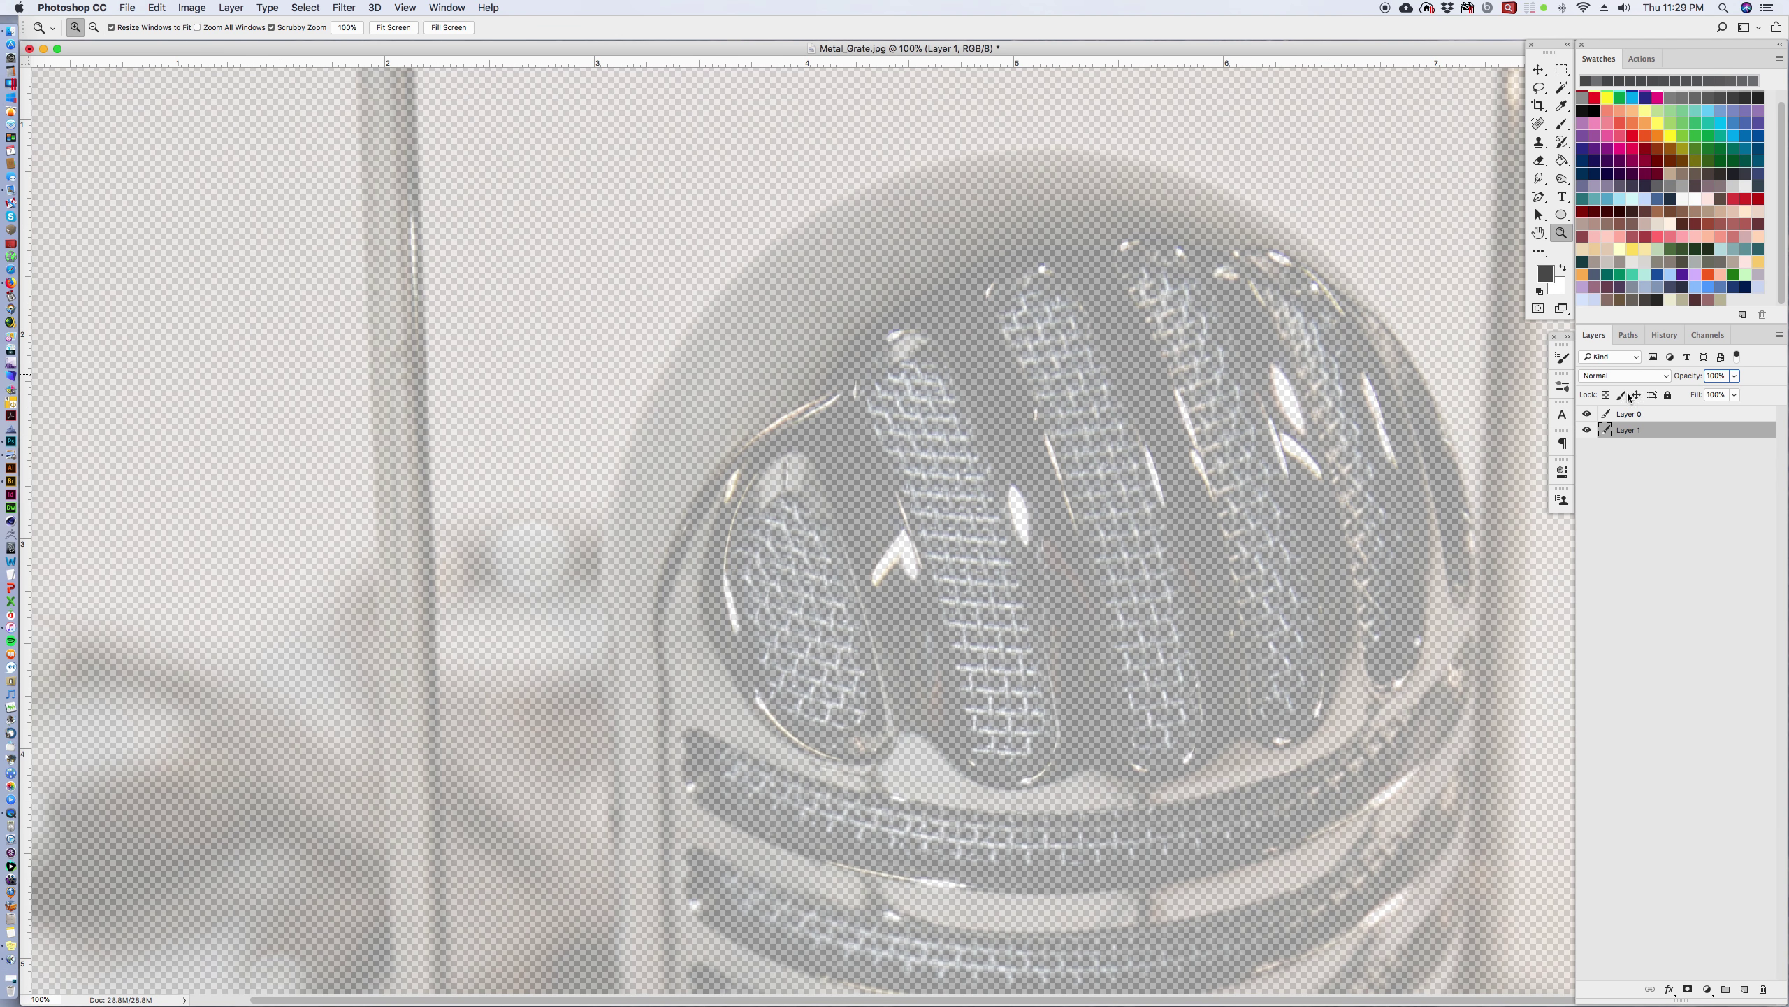
Step: Fill Layer 1 with white using the Paint Bucket and toggle the photo layer to check it
left_click(1540, 291)
key("x")
key("g")
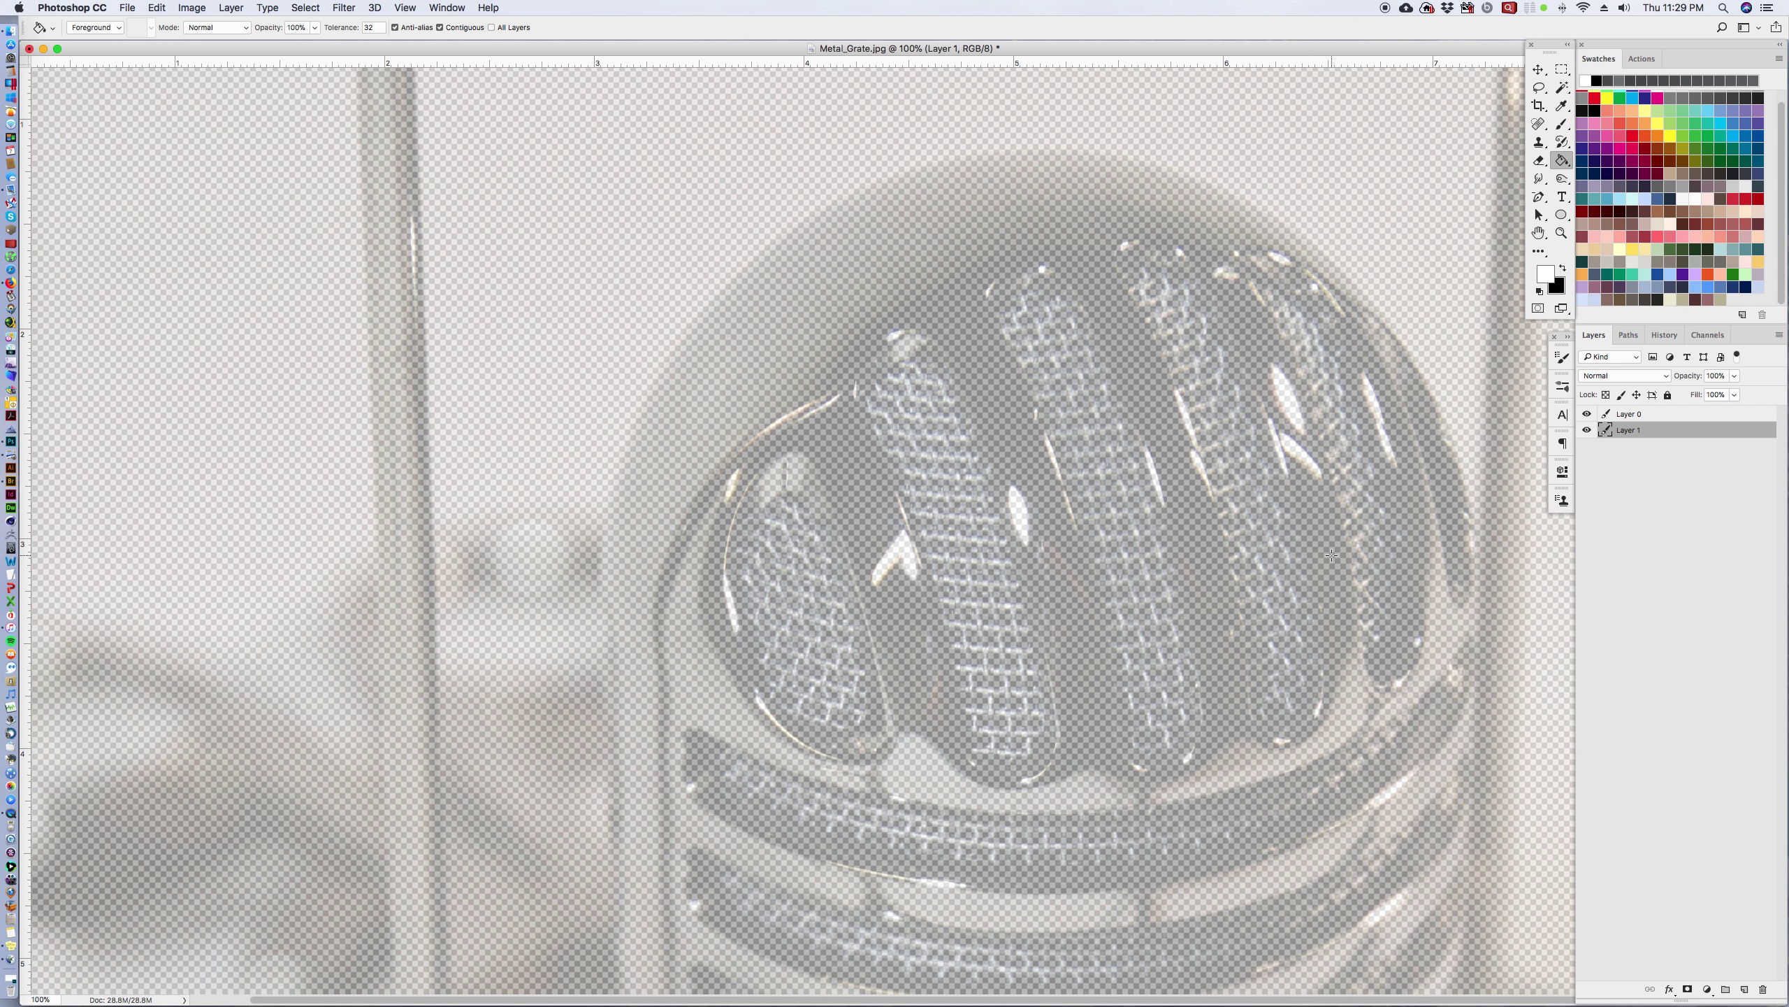
left_click(1332, 555)
left_click(1588, 415)
left_click(1588, 414)
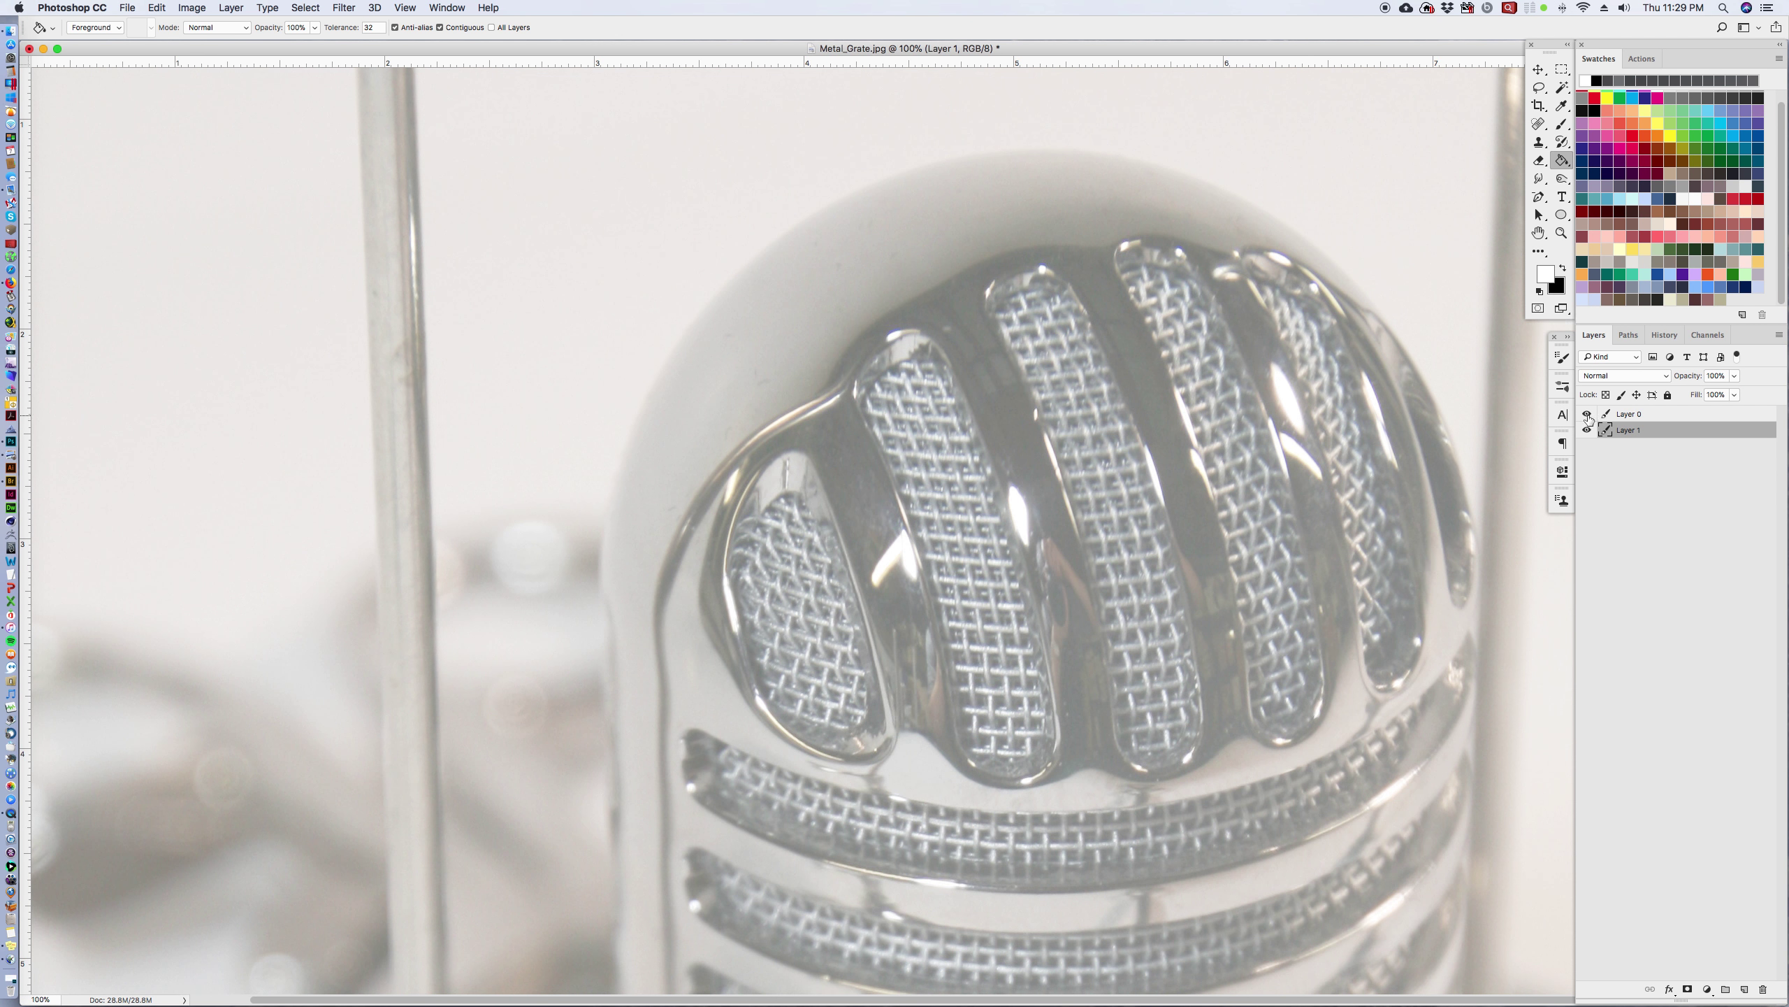
left_click(1587, 414)
left_click(1588, 415)
left_click(1588, 415)
left_click(1587, 414)
Step: Zoom in on the upper grille slots of the microphone photo
left_click(1562, 233)
left_click(1187, 390)
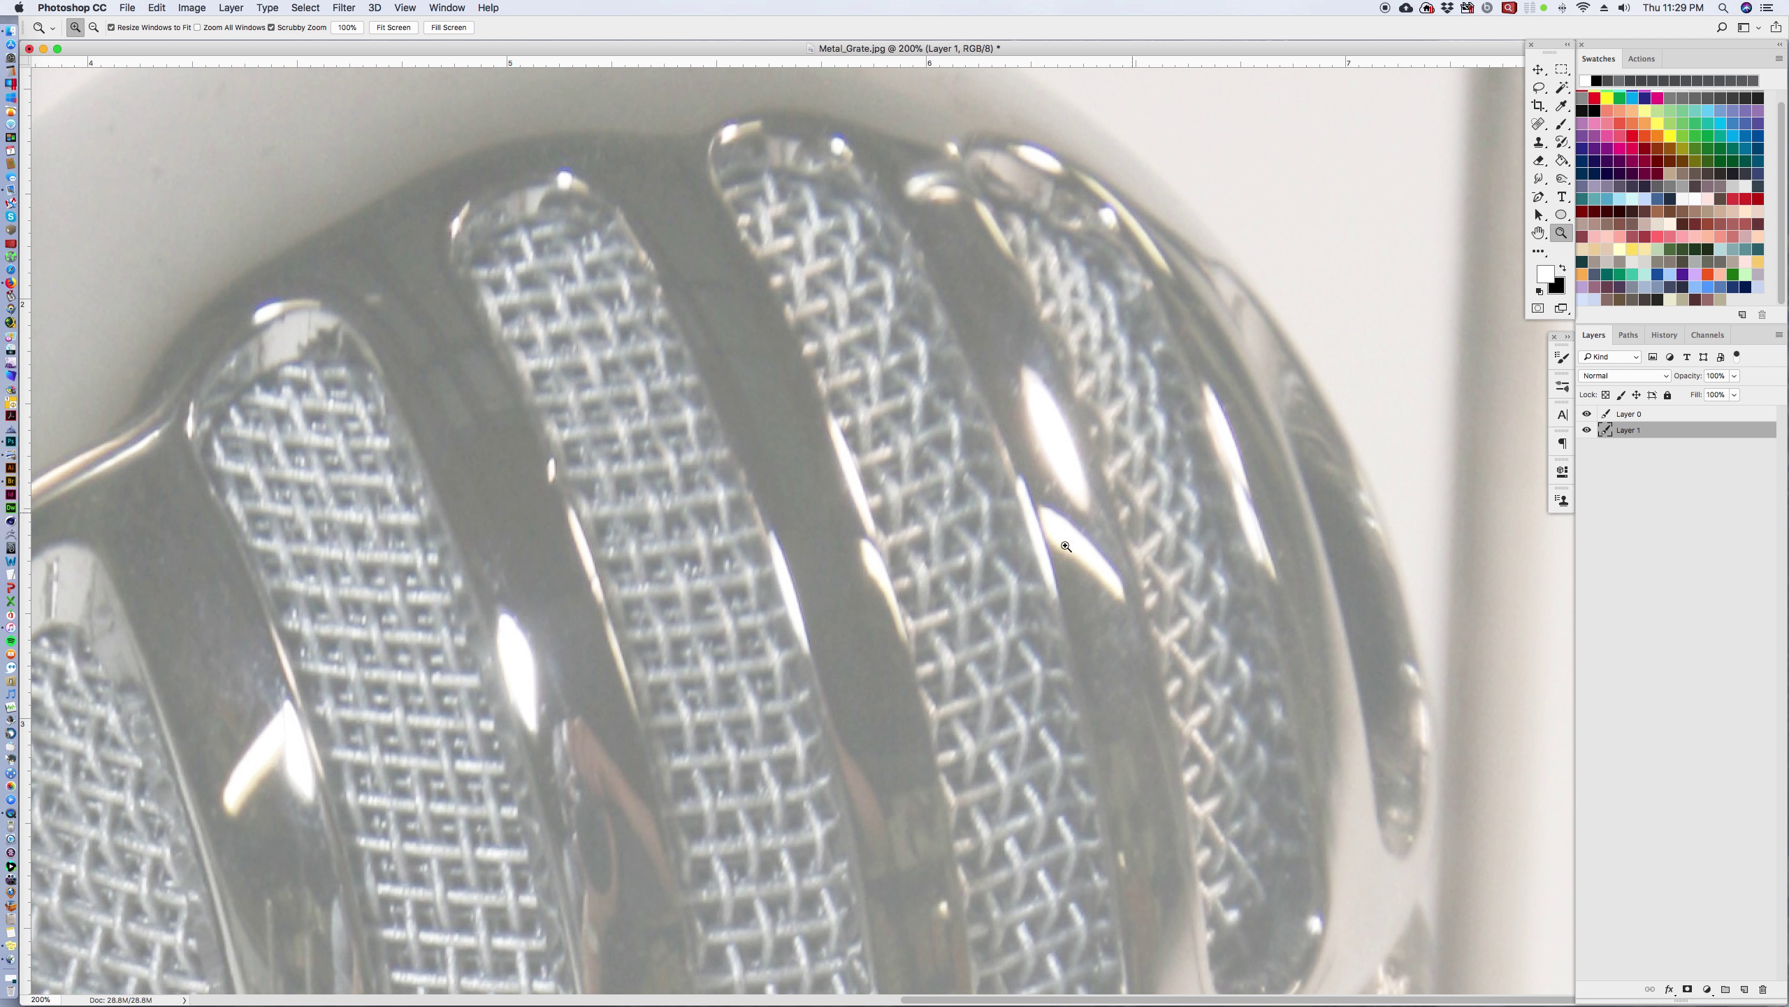
left_click(1186, 531, "alt")
left_click(1186, 530)
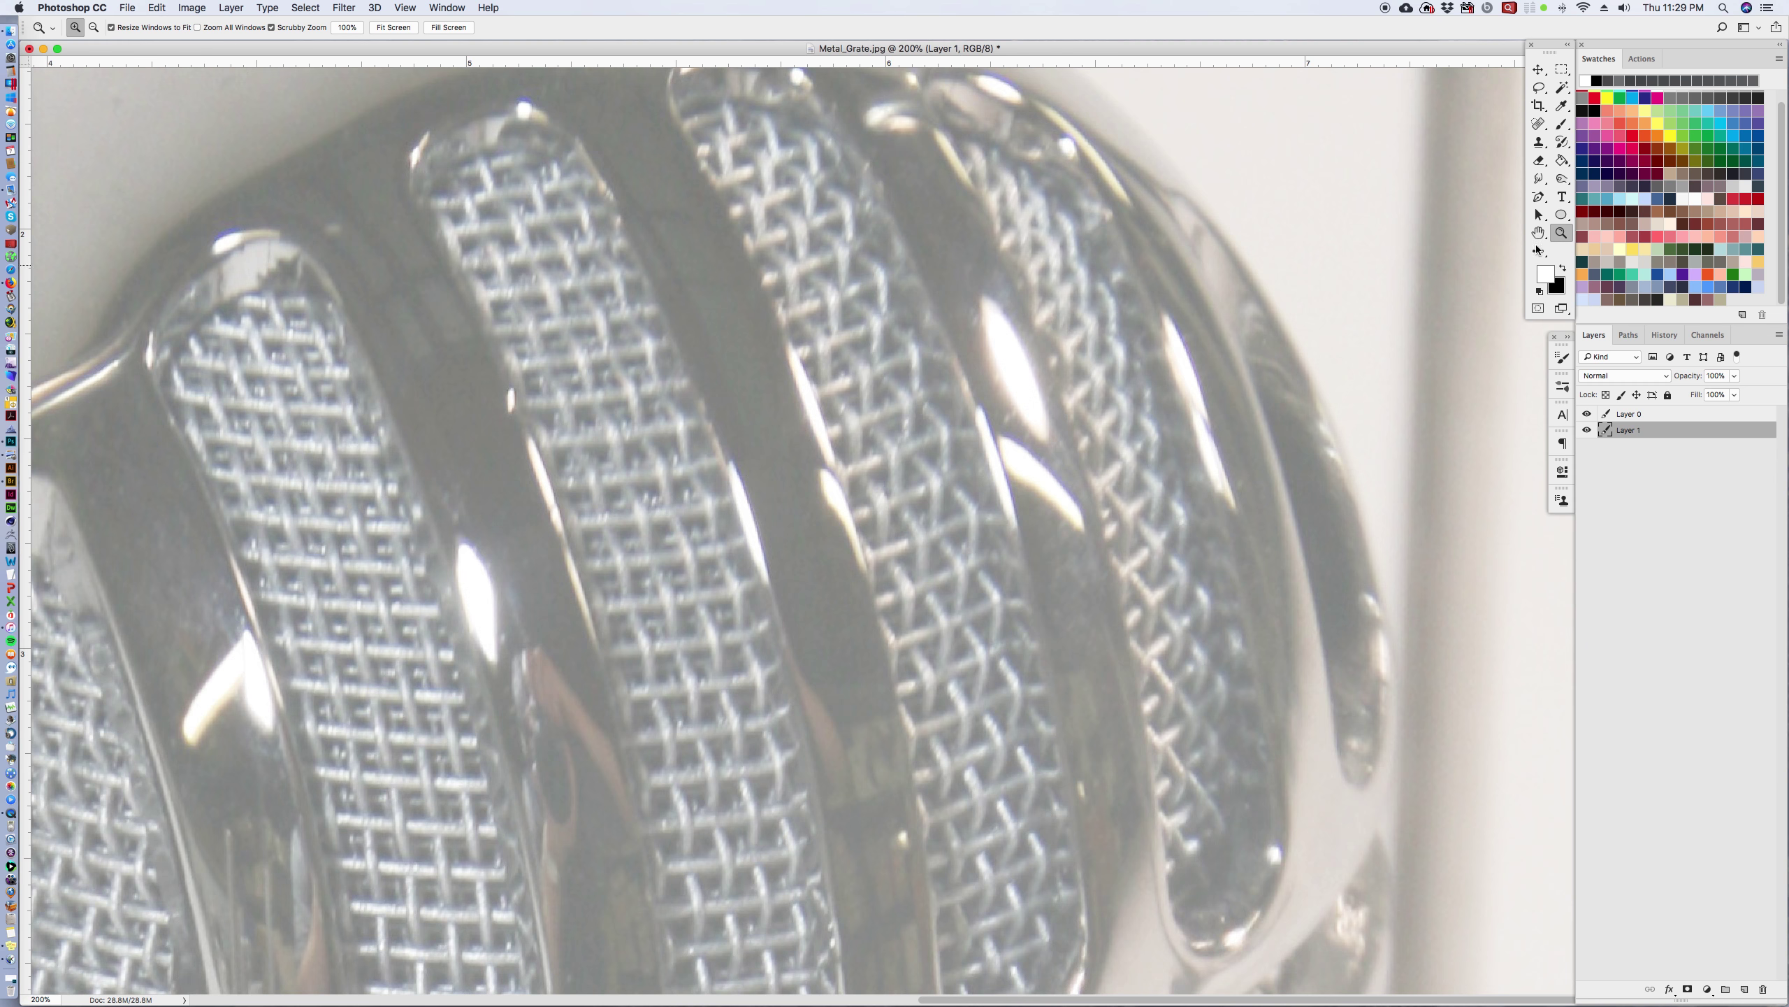
left_click(1539, 197)
Step: Start the Pen path with smooth anchors along the central slot's top curve and upper-right corner
left_click(1539, 197)
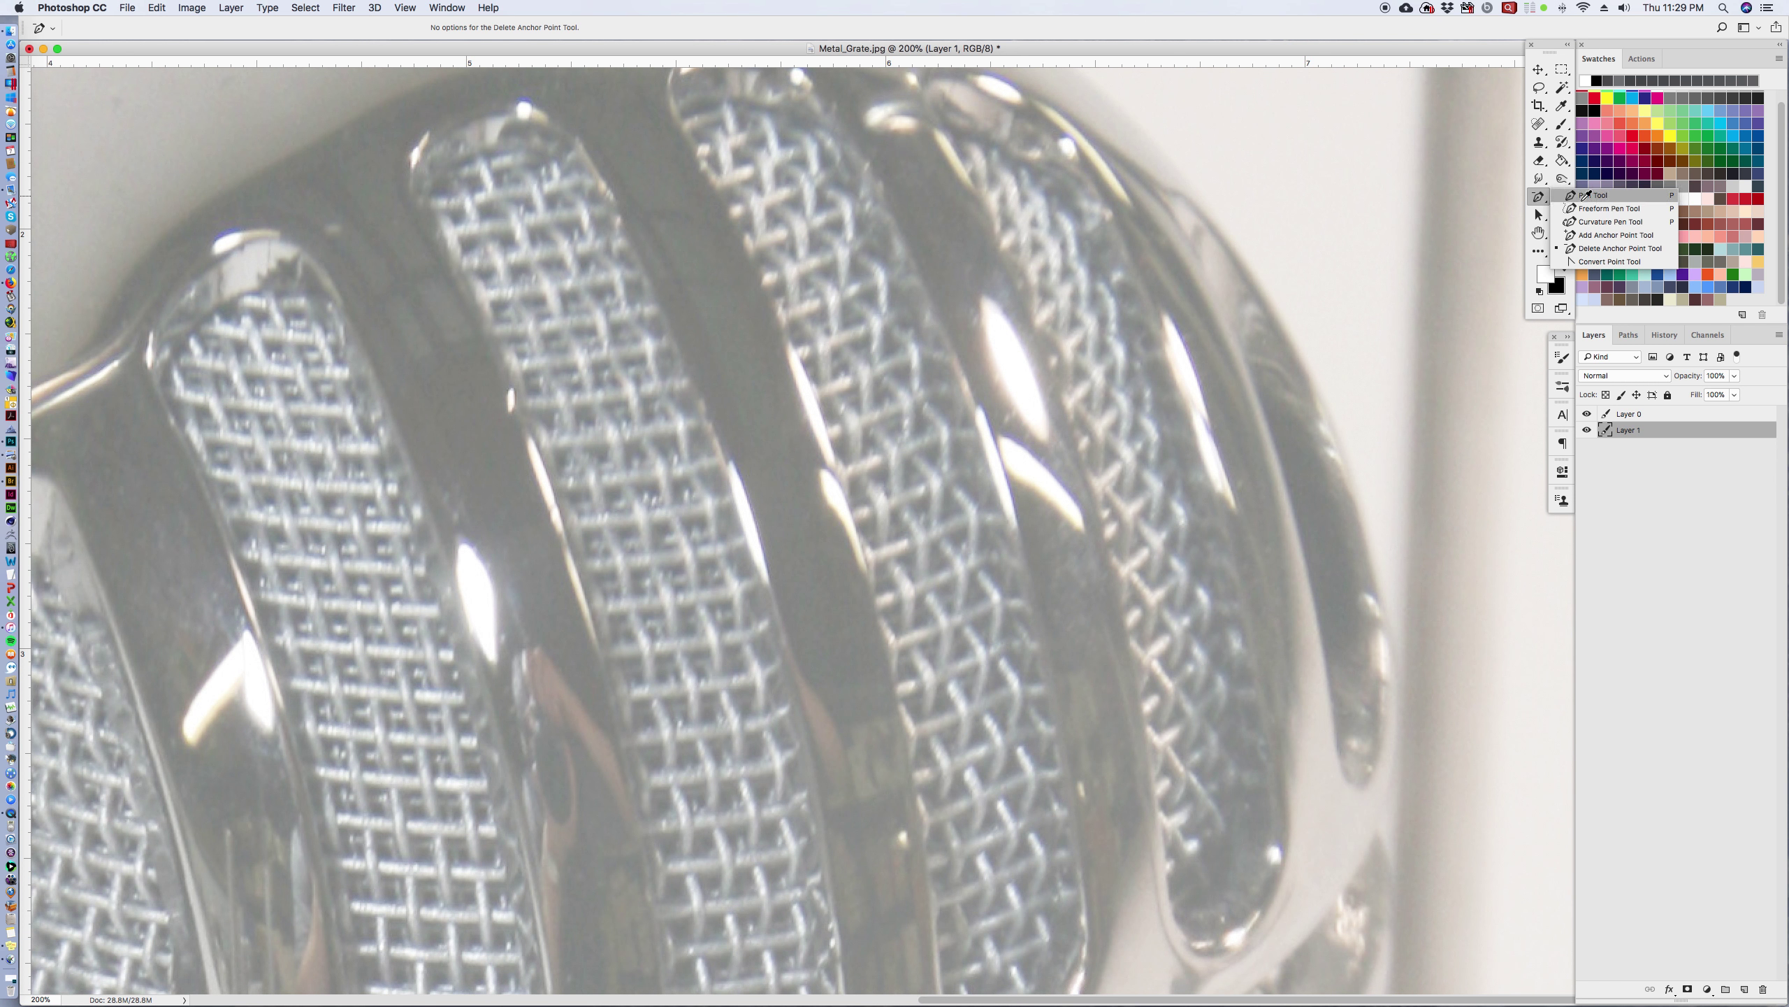
left_click(1585, 196)
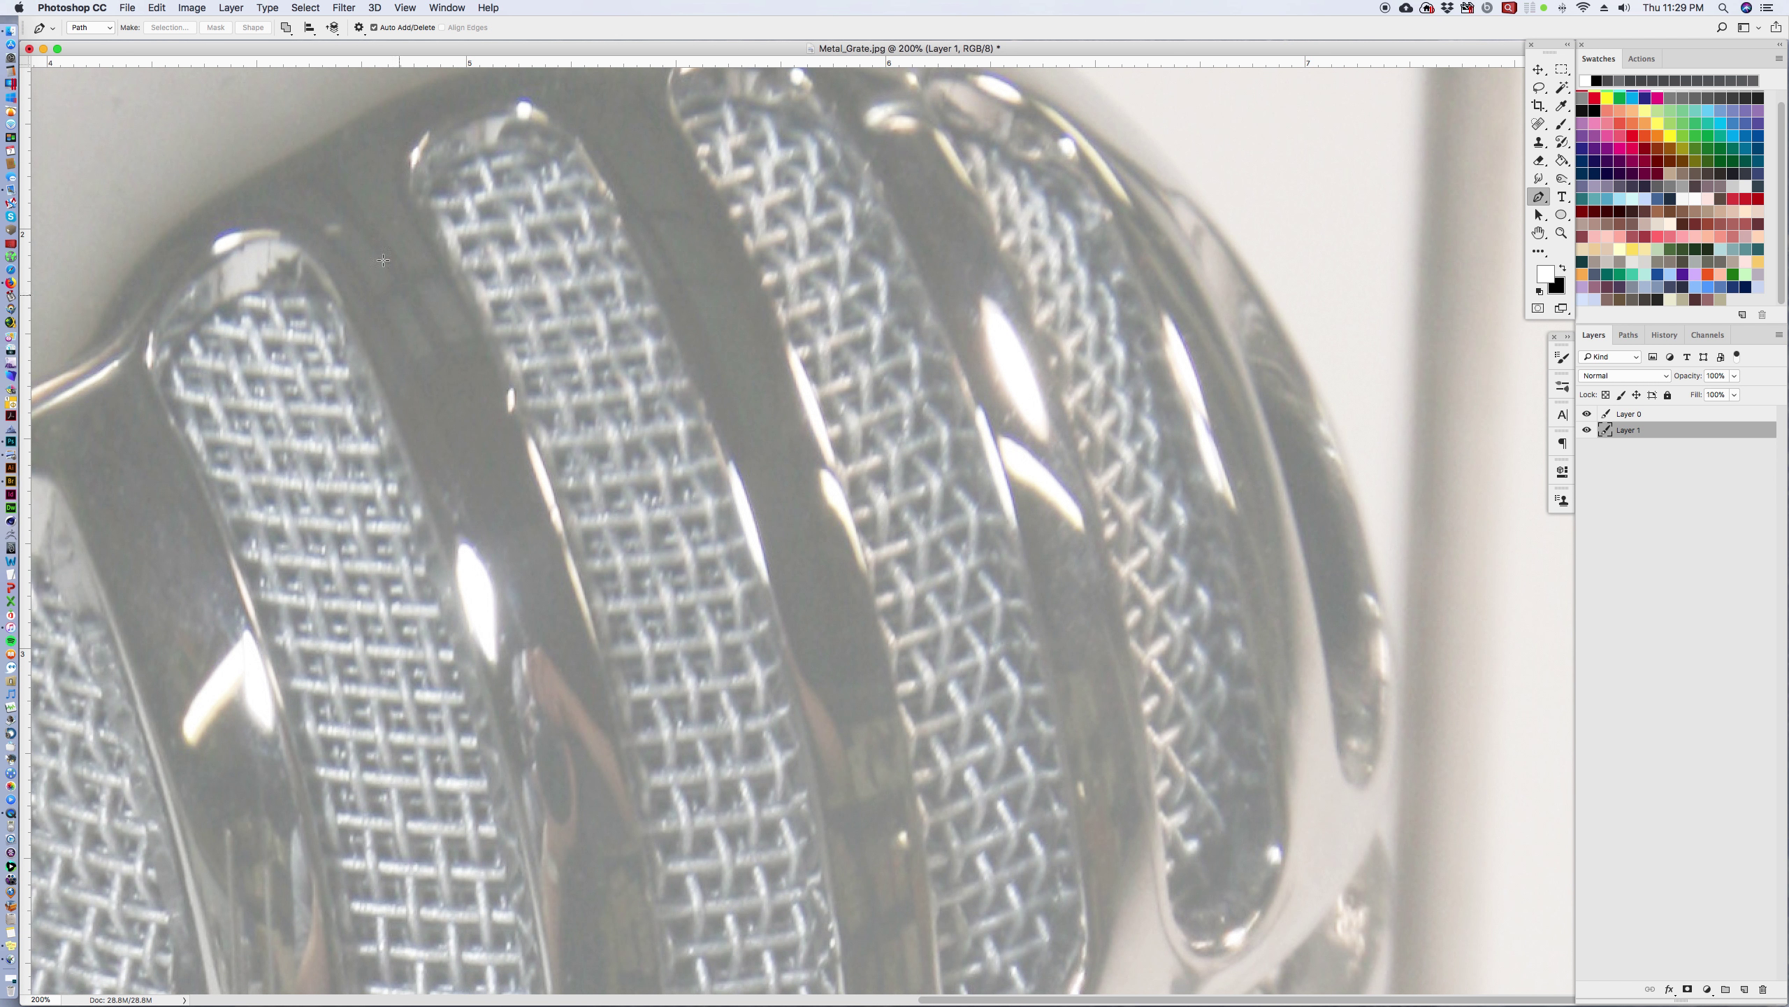
left_click(430, 197)
left_click_drag(513, 144, 520, 144)
left_click(578, 181)
key("z")
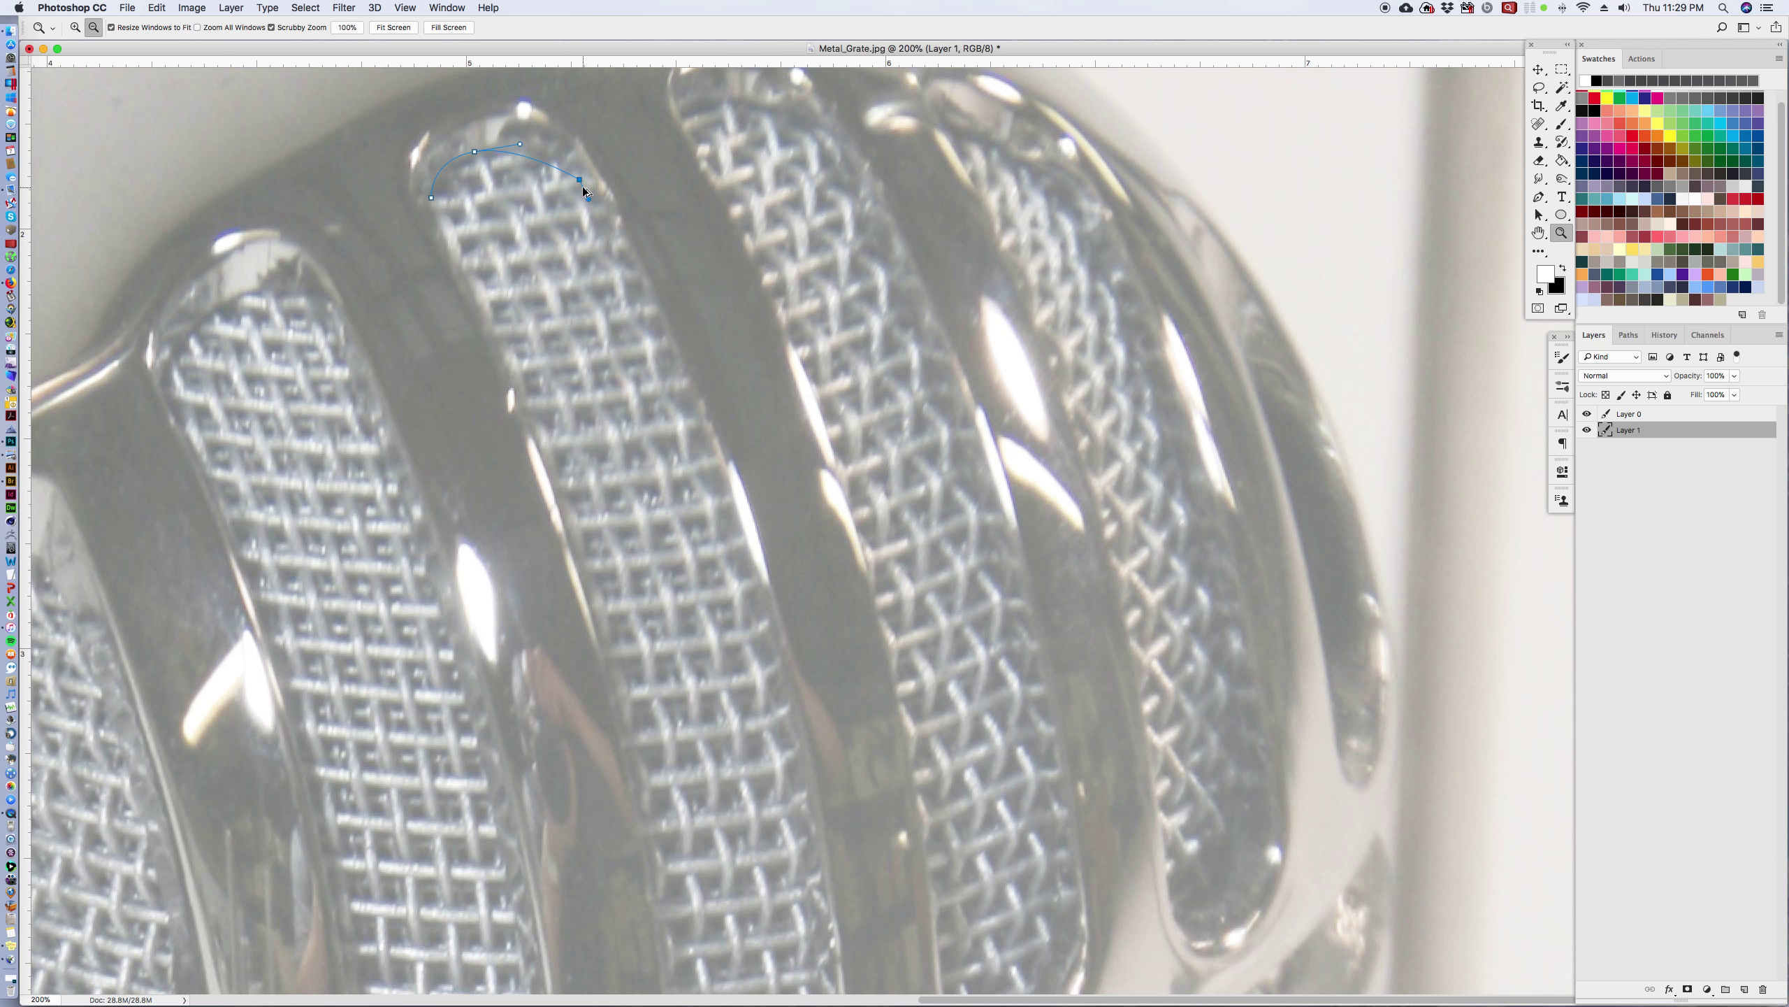
key("super+z")
left_click(1538, 197)
left_click_drag(578, 186, 602, 225)
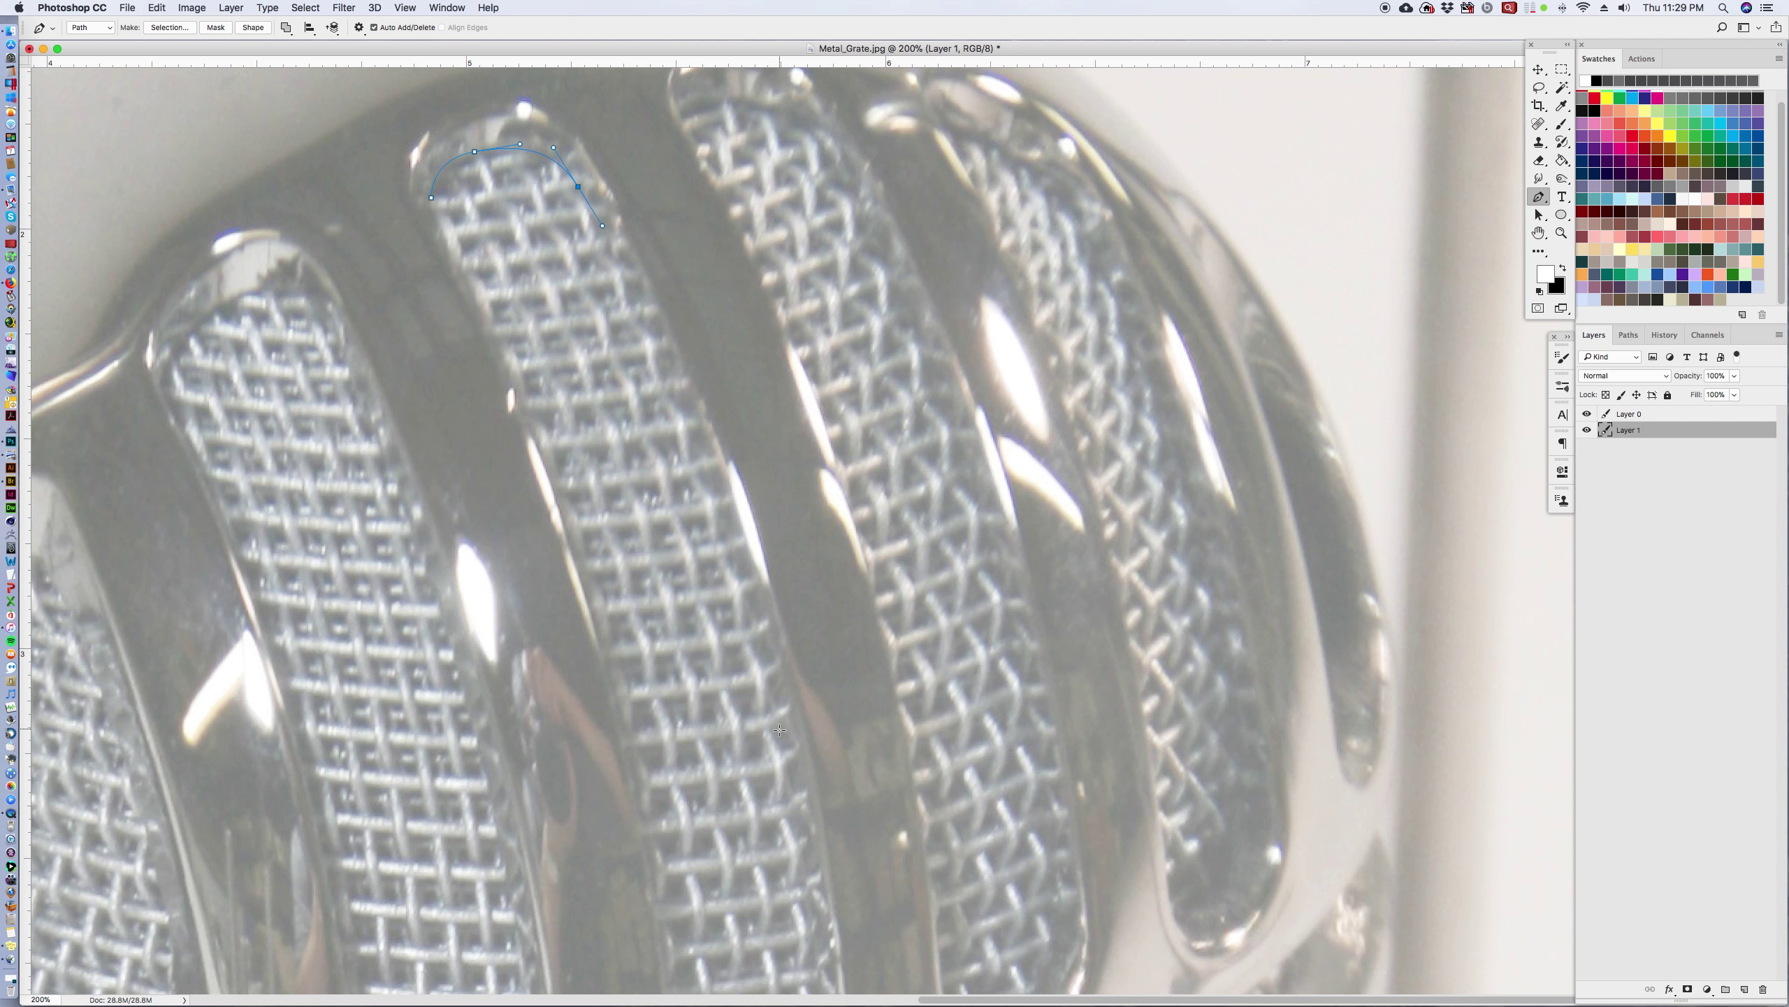
Step: Extend the path down the slot's right edge, enlarging the photo window to follow it
left_click_drag(776, 727, 811, 886)
left_click_drag(1465, 48, 1158, 49)
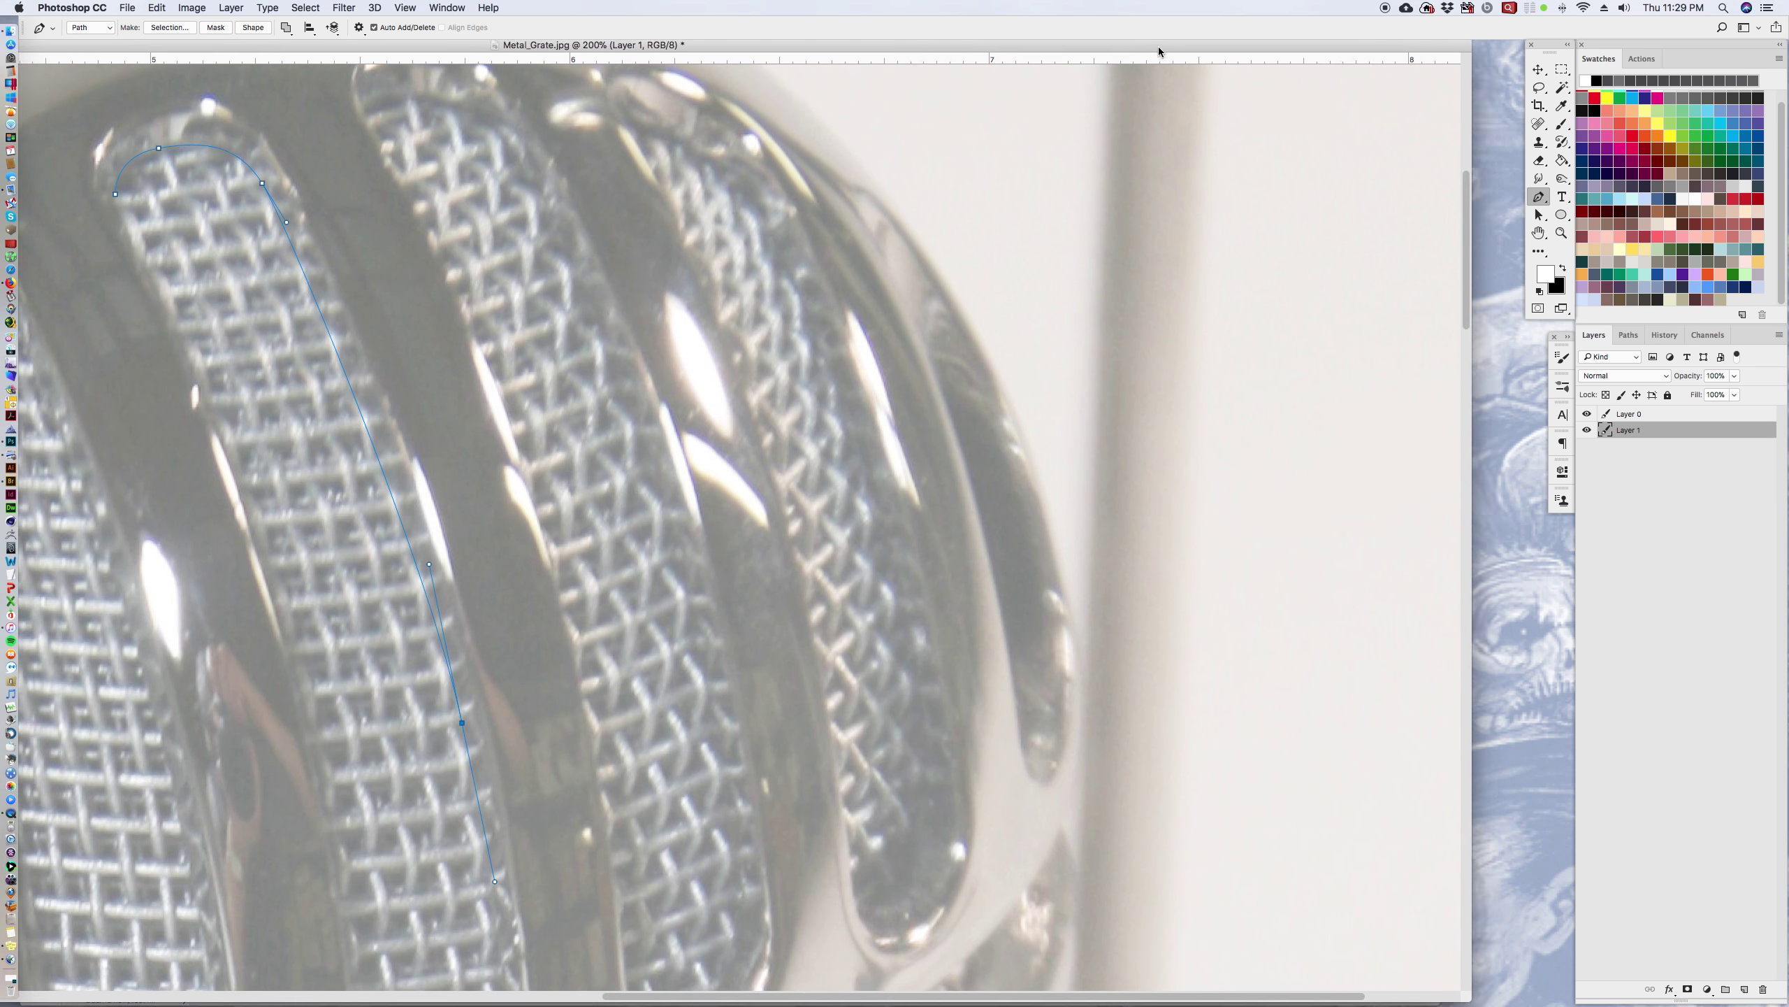
left_click_drag(1467, 1001, 1177, 994)
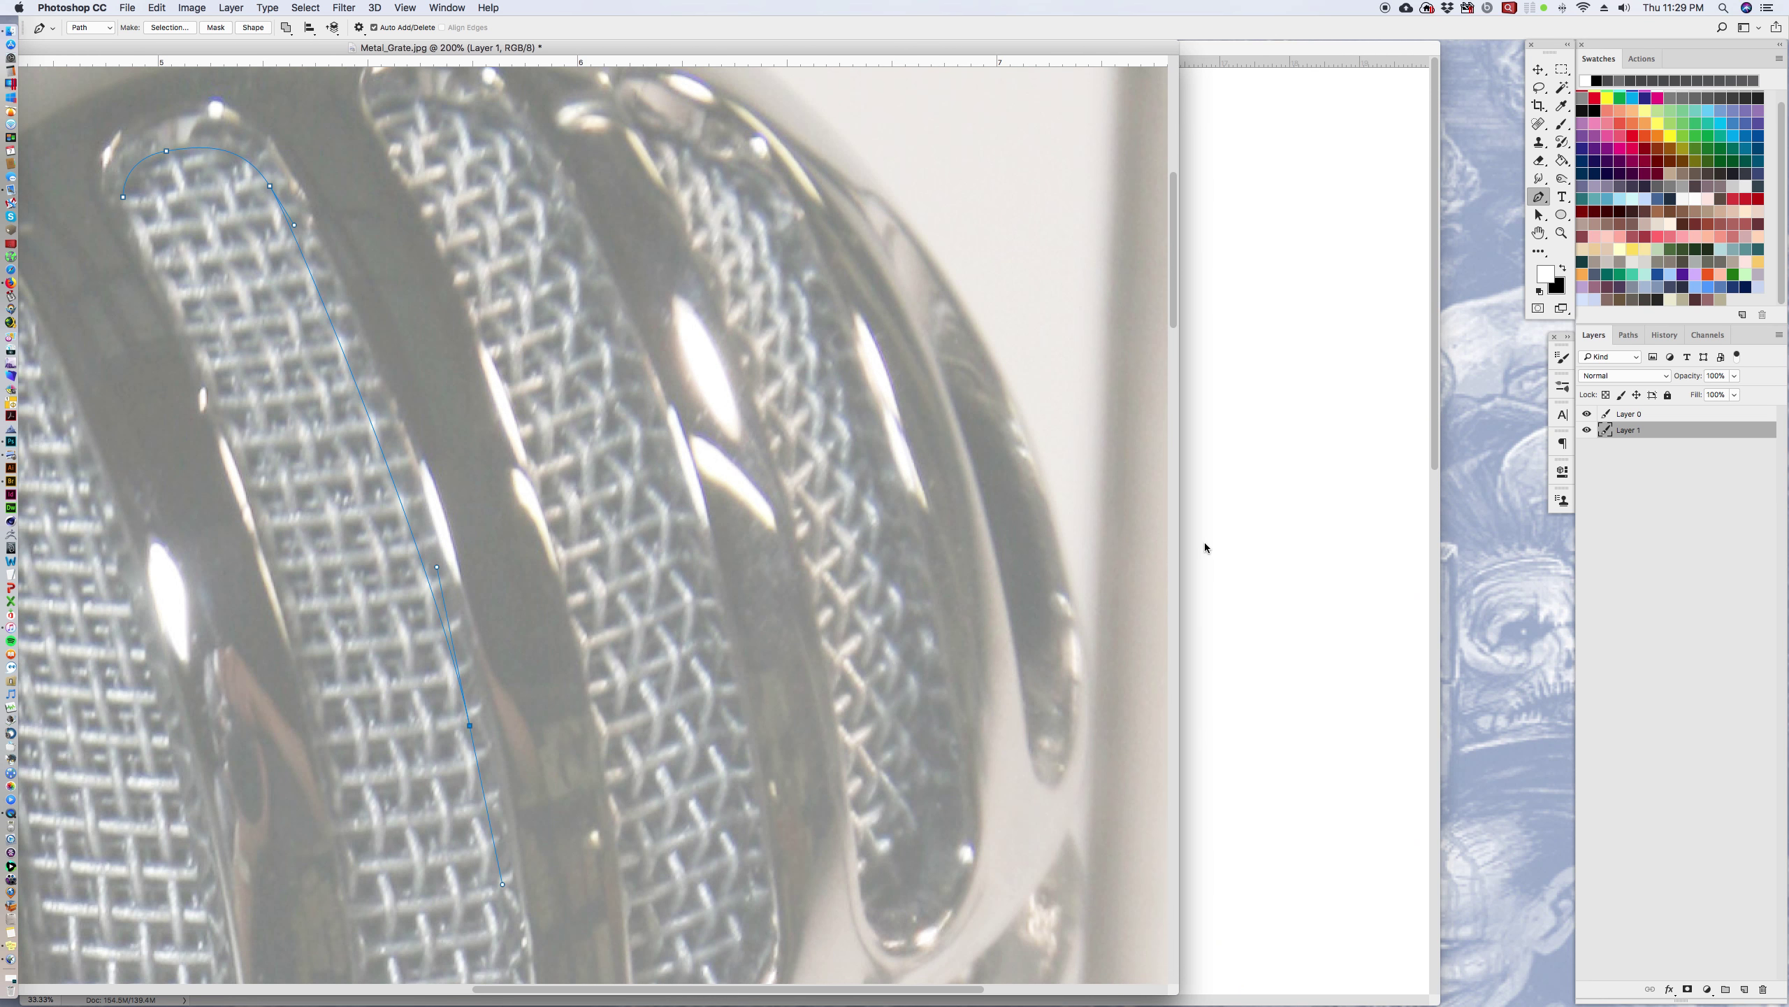
double_click(1115, 44)
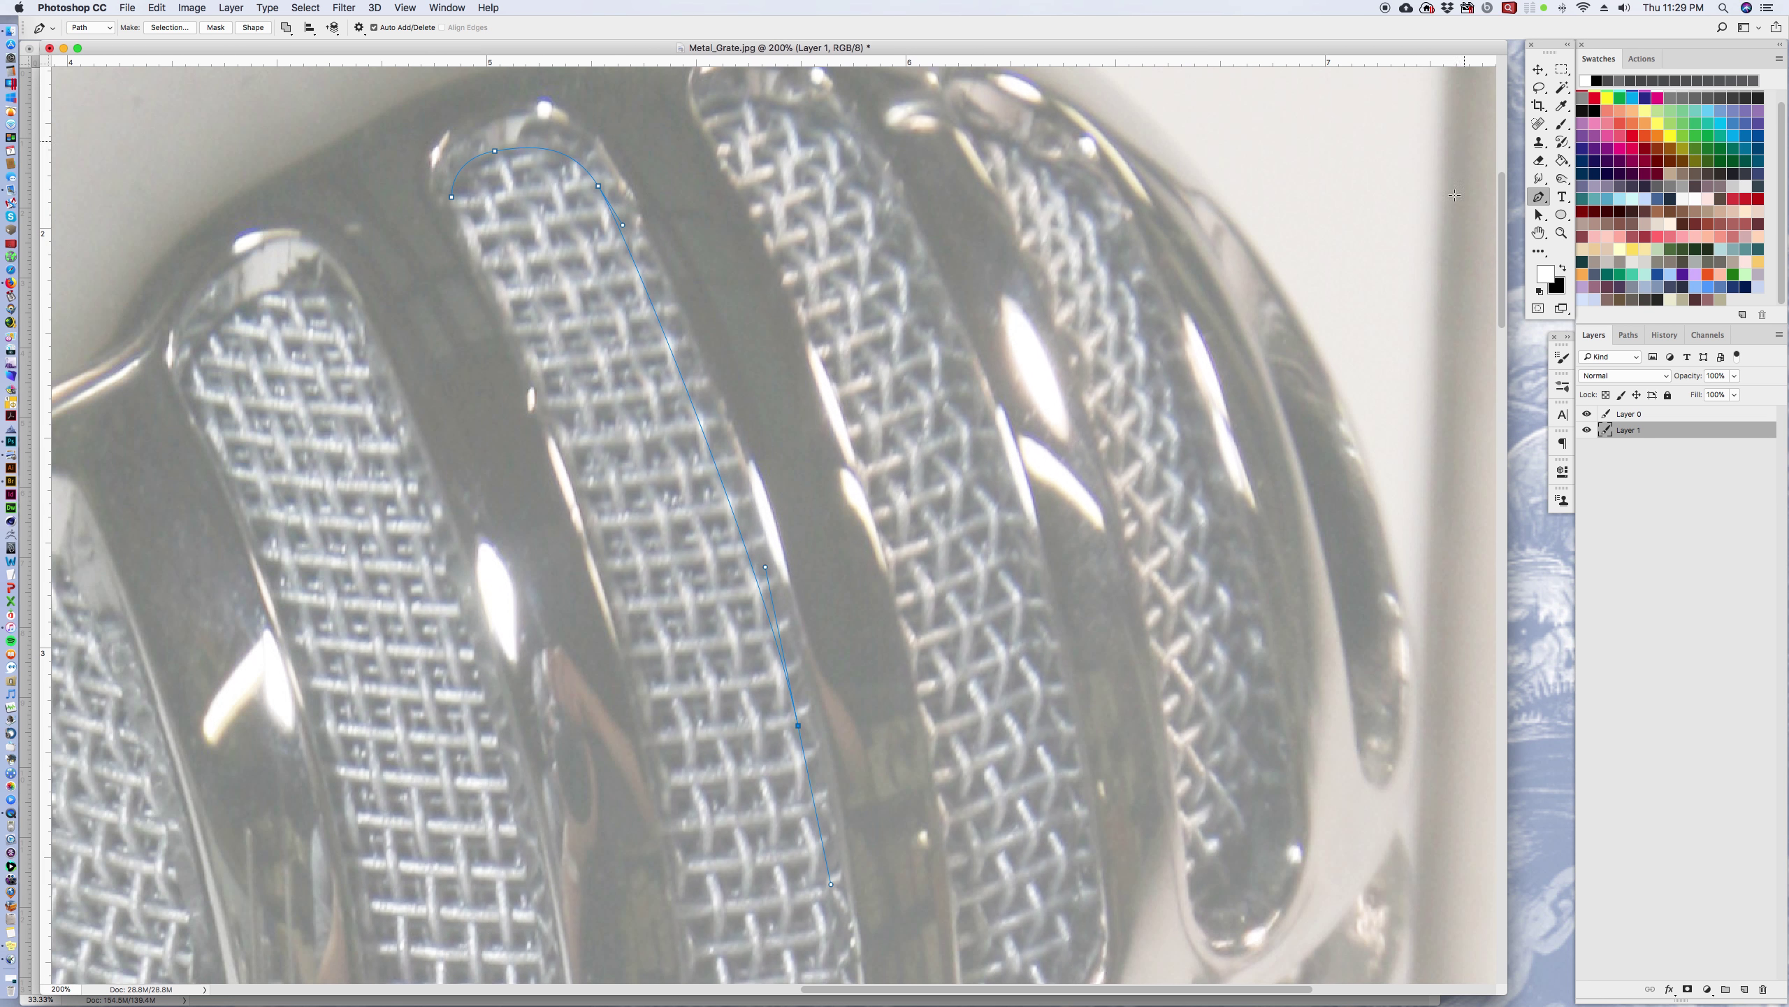
scroll(993, 653, "down", 5)
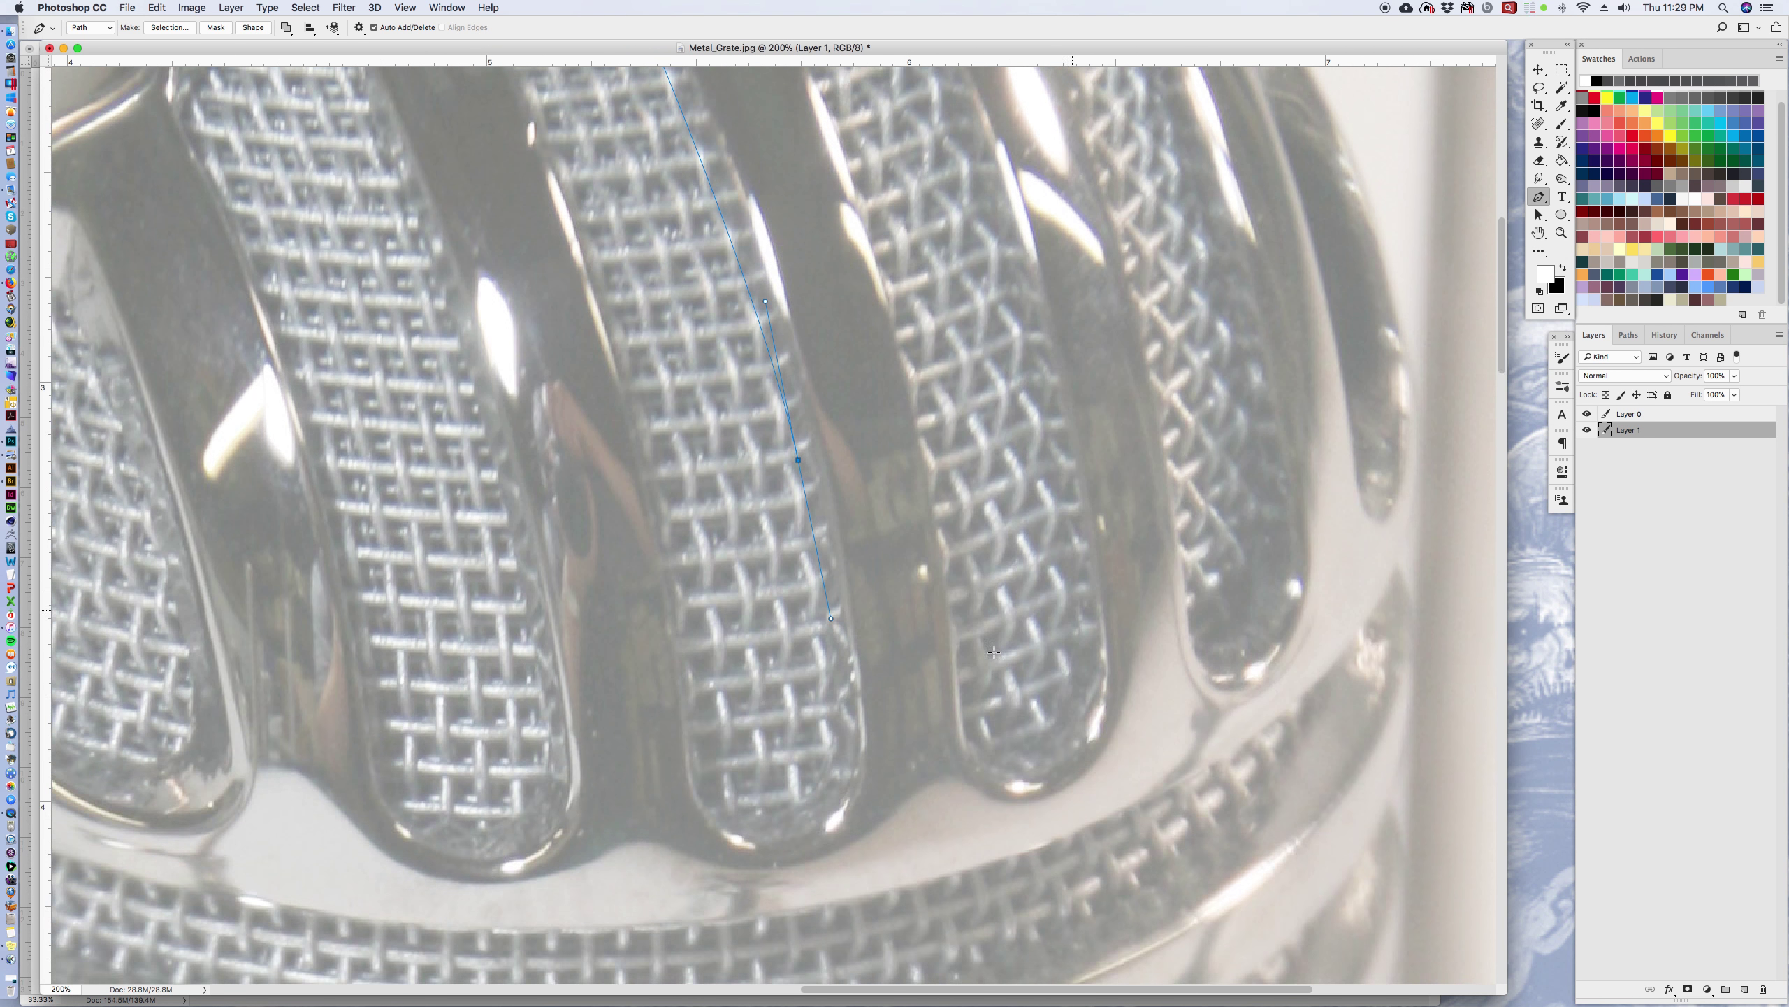
Step: Curve the path around the slot's bottom, up its left edge, and close it at the start
left_click_drag(827, 770, 740, 815)
left_click_drag(697, 748, 694, 710)
left_click_drag(619, 326, 578, 210)
scroll(1296, 309, "up", 5)
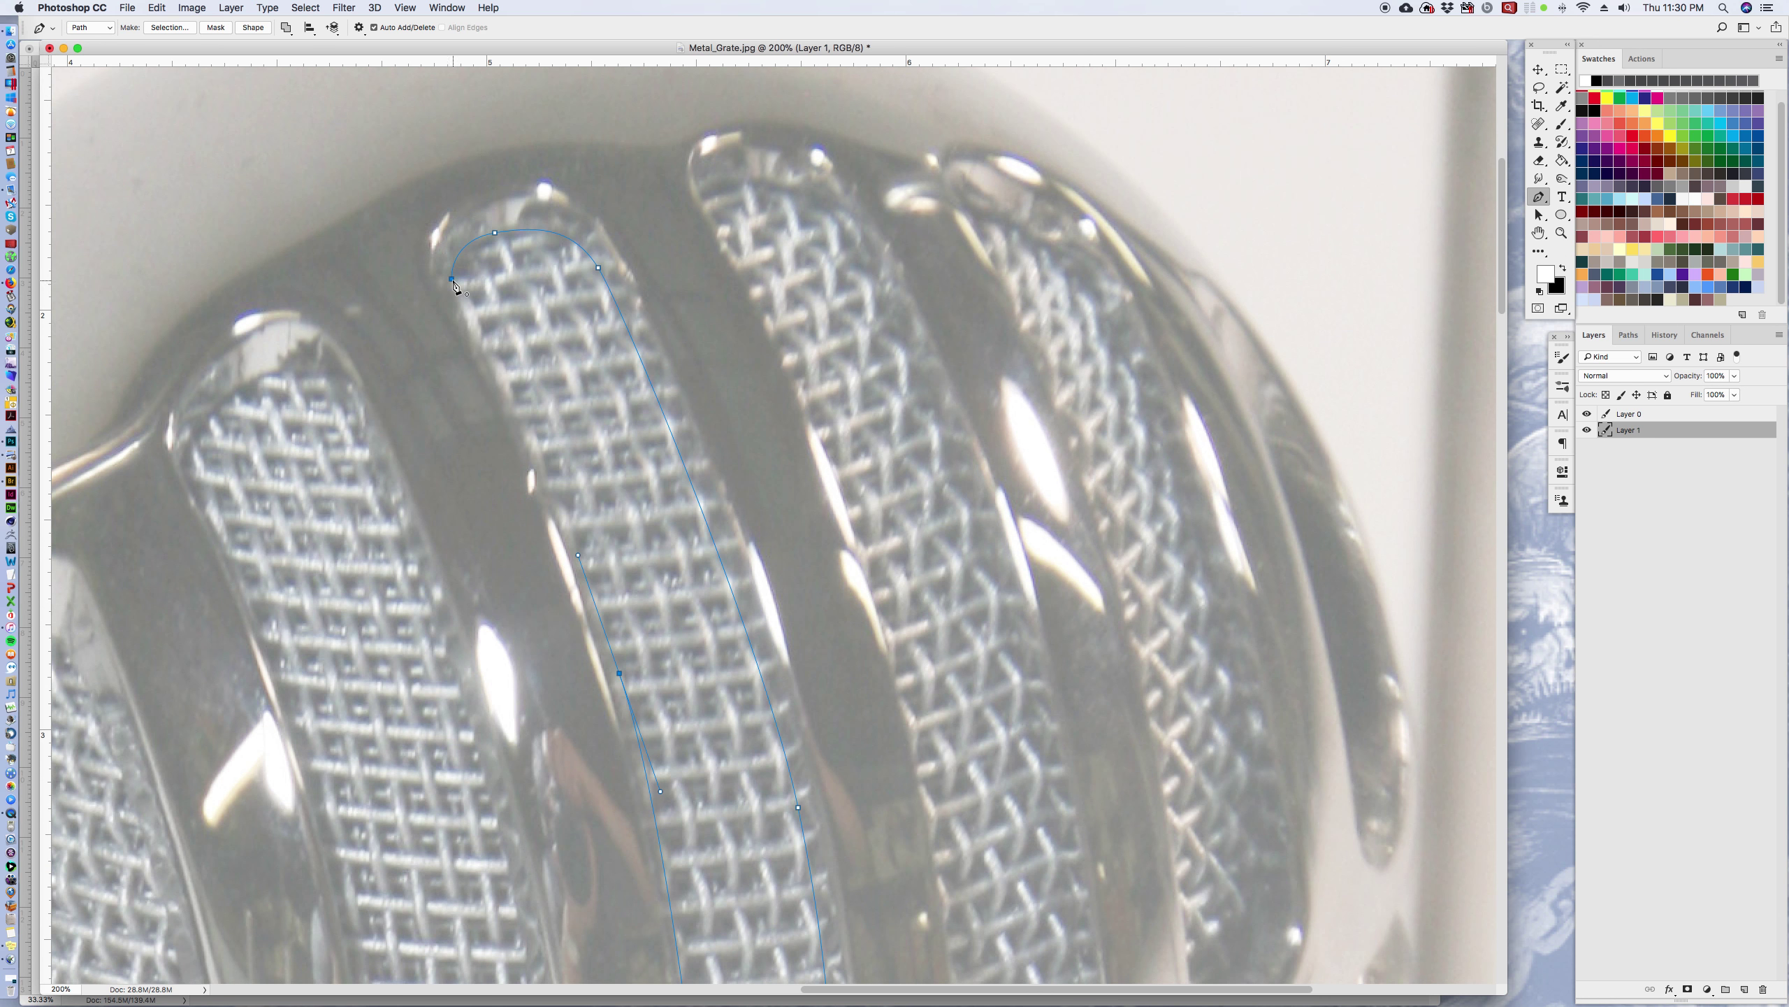
left_click(452, 279)
left_click(1561, 232)
left_click(1274, 340, "alt")
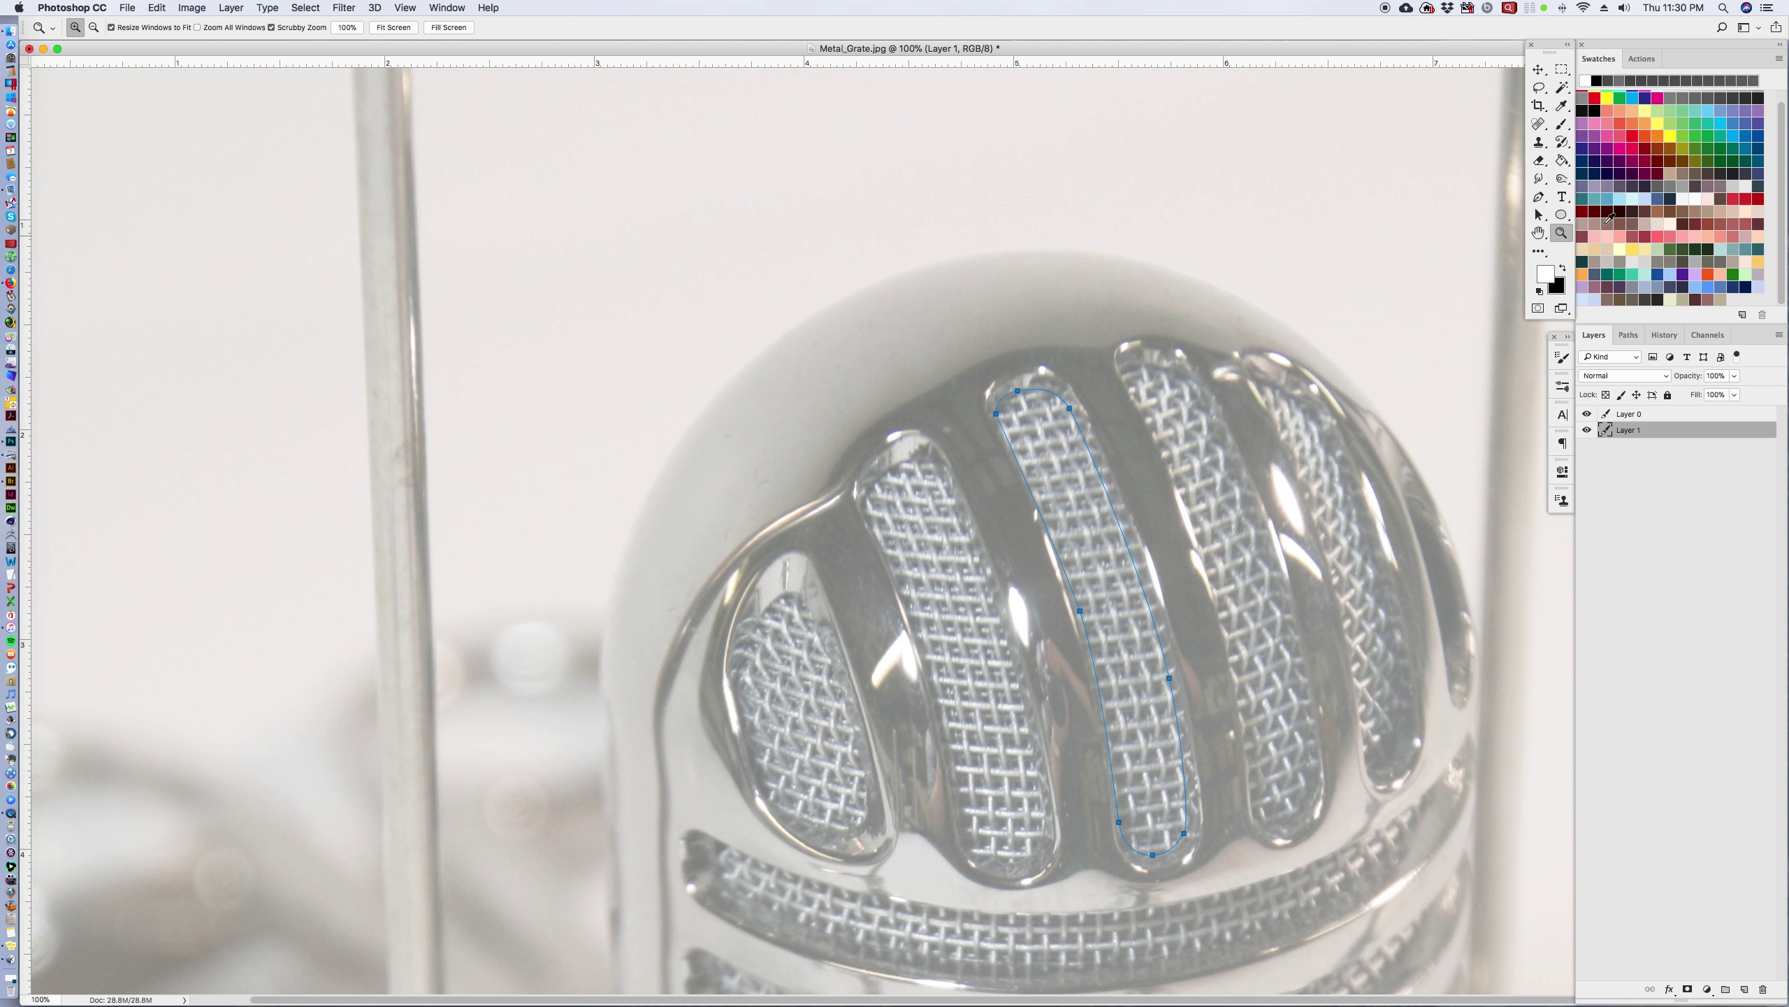
Step: Adjust the path's anchors and curves with Direct Selection so it hugs the slot edges
left_click(1540, 215)
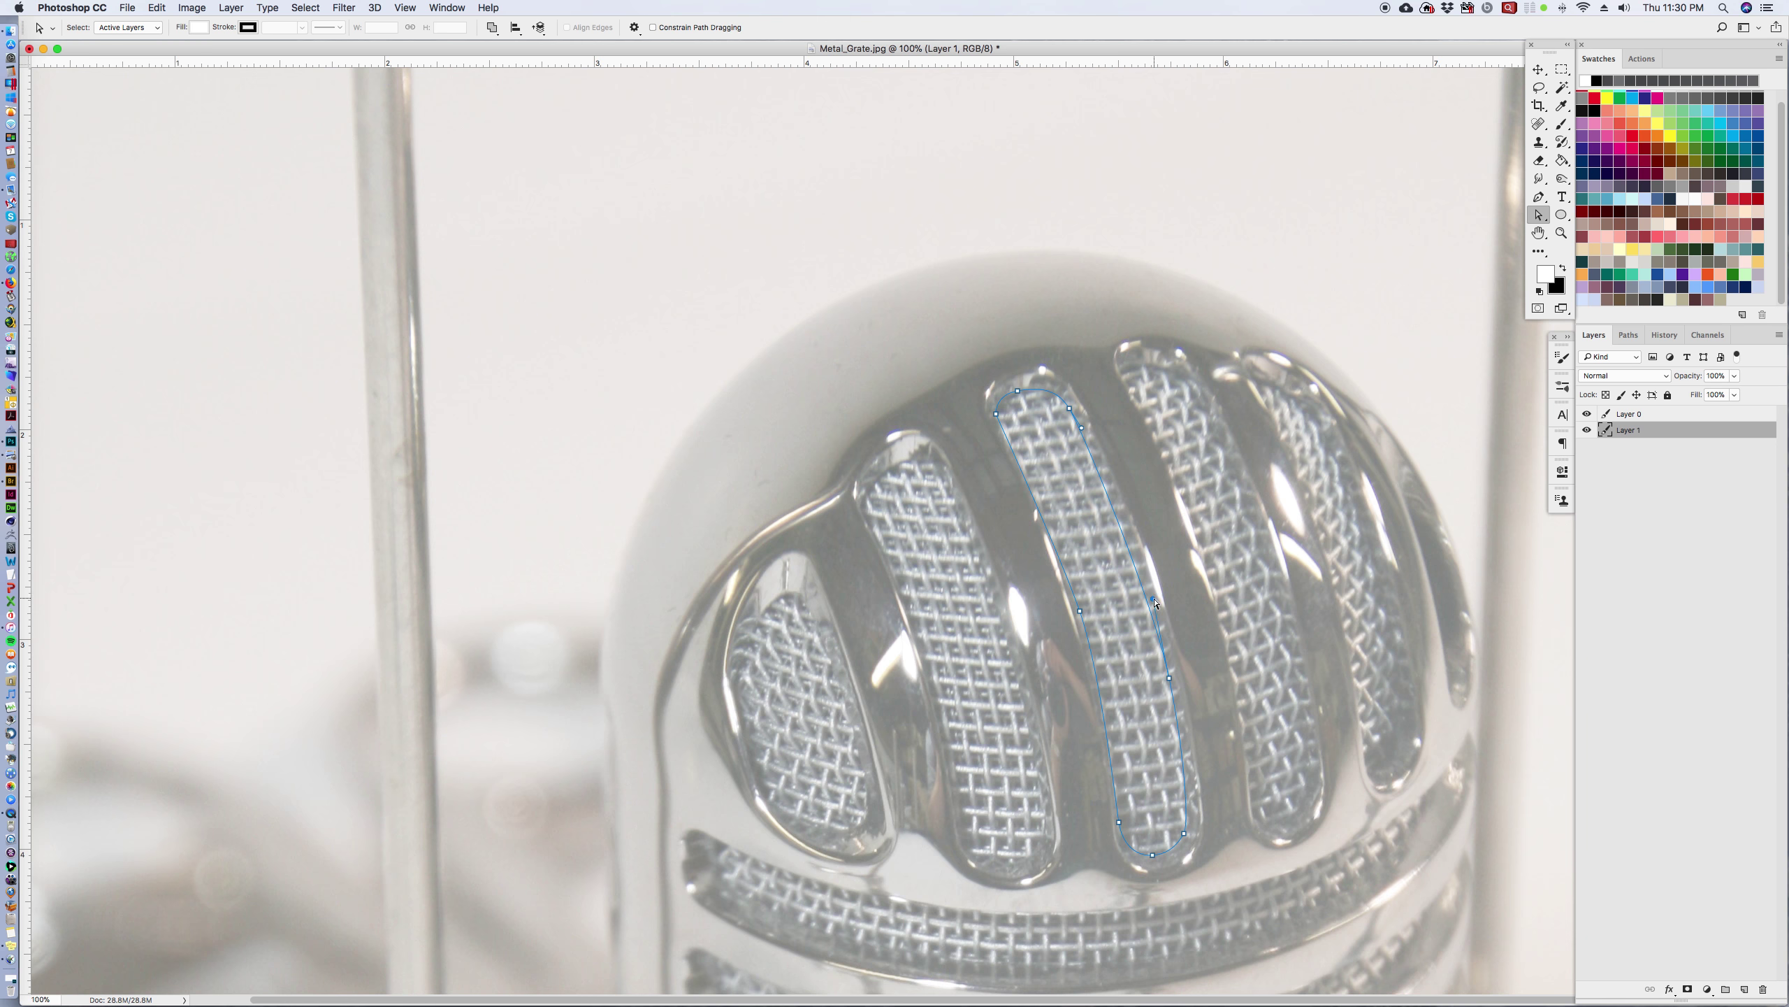
left_click_drag(1155, 601, 1124, 508)
left_click_drag(1076, 417, 1070, 407)
left_click(1165, 681)
left_click_drag(1191, 757, 1263, 655)
left_click(1069, 579)
left_click(1122, 825)
Step: With Layer 0 active, load the Work Path as a selection and zoom out the photo
left_click(1641, 414)
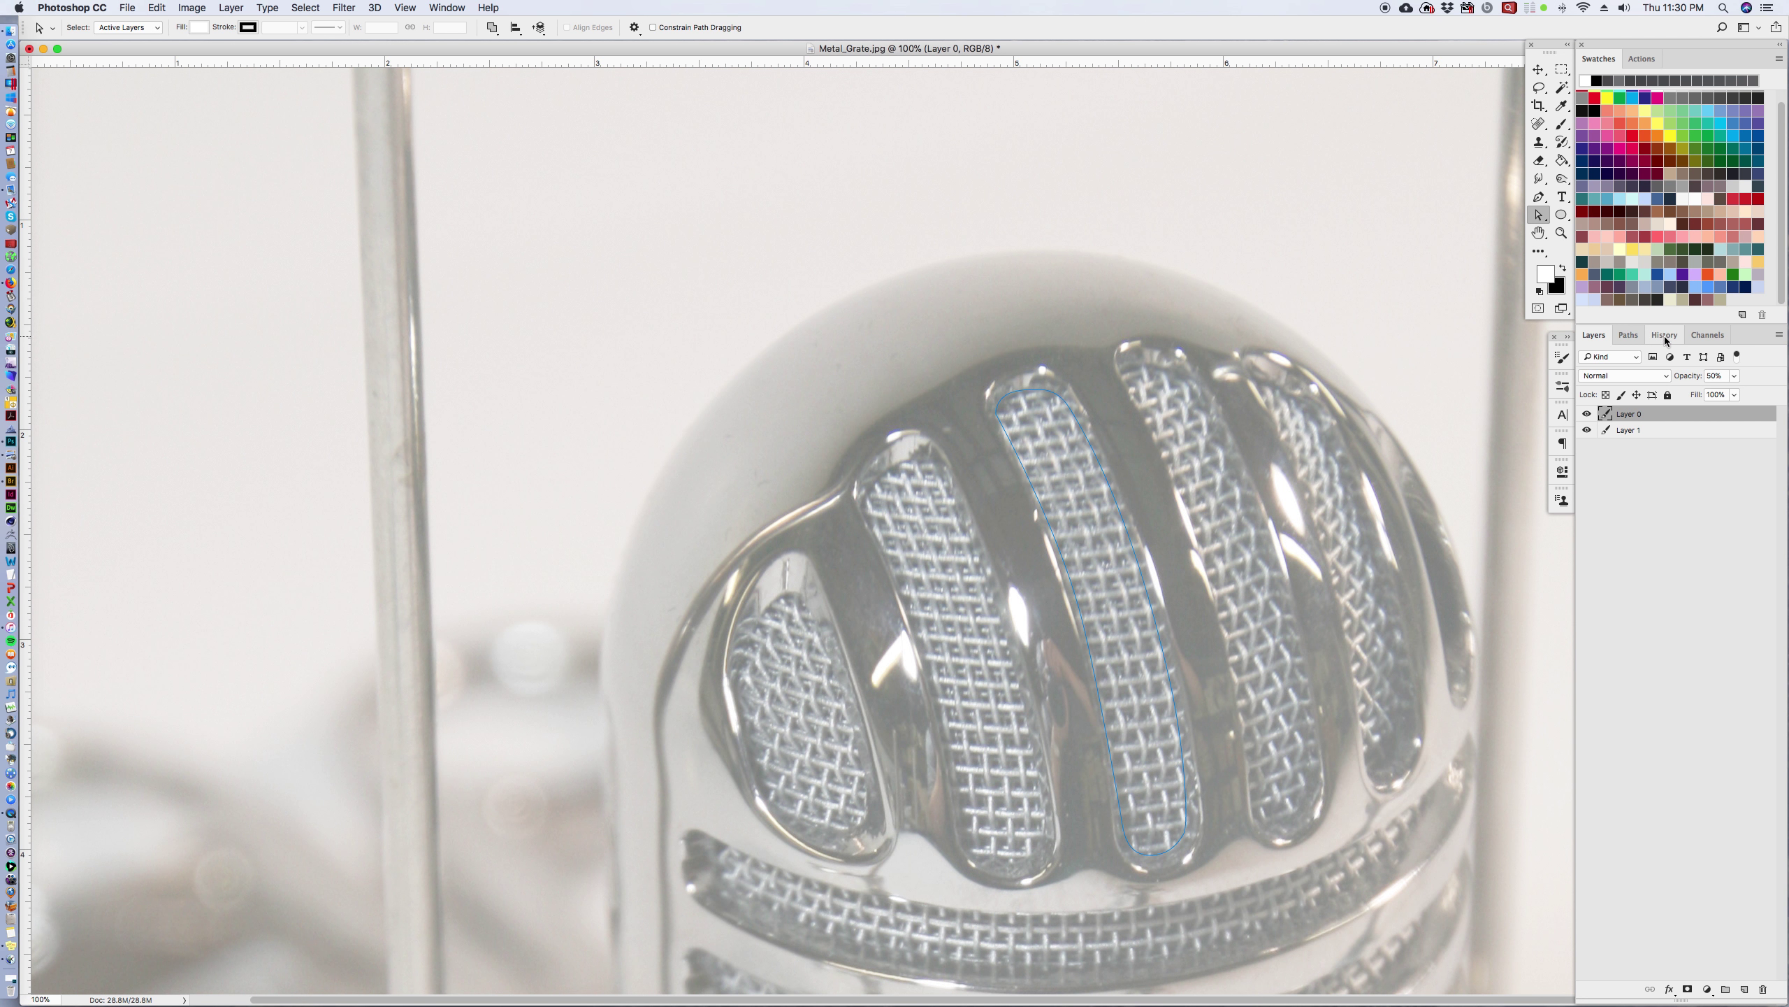
left_click(1630, 335)
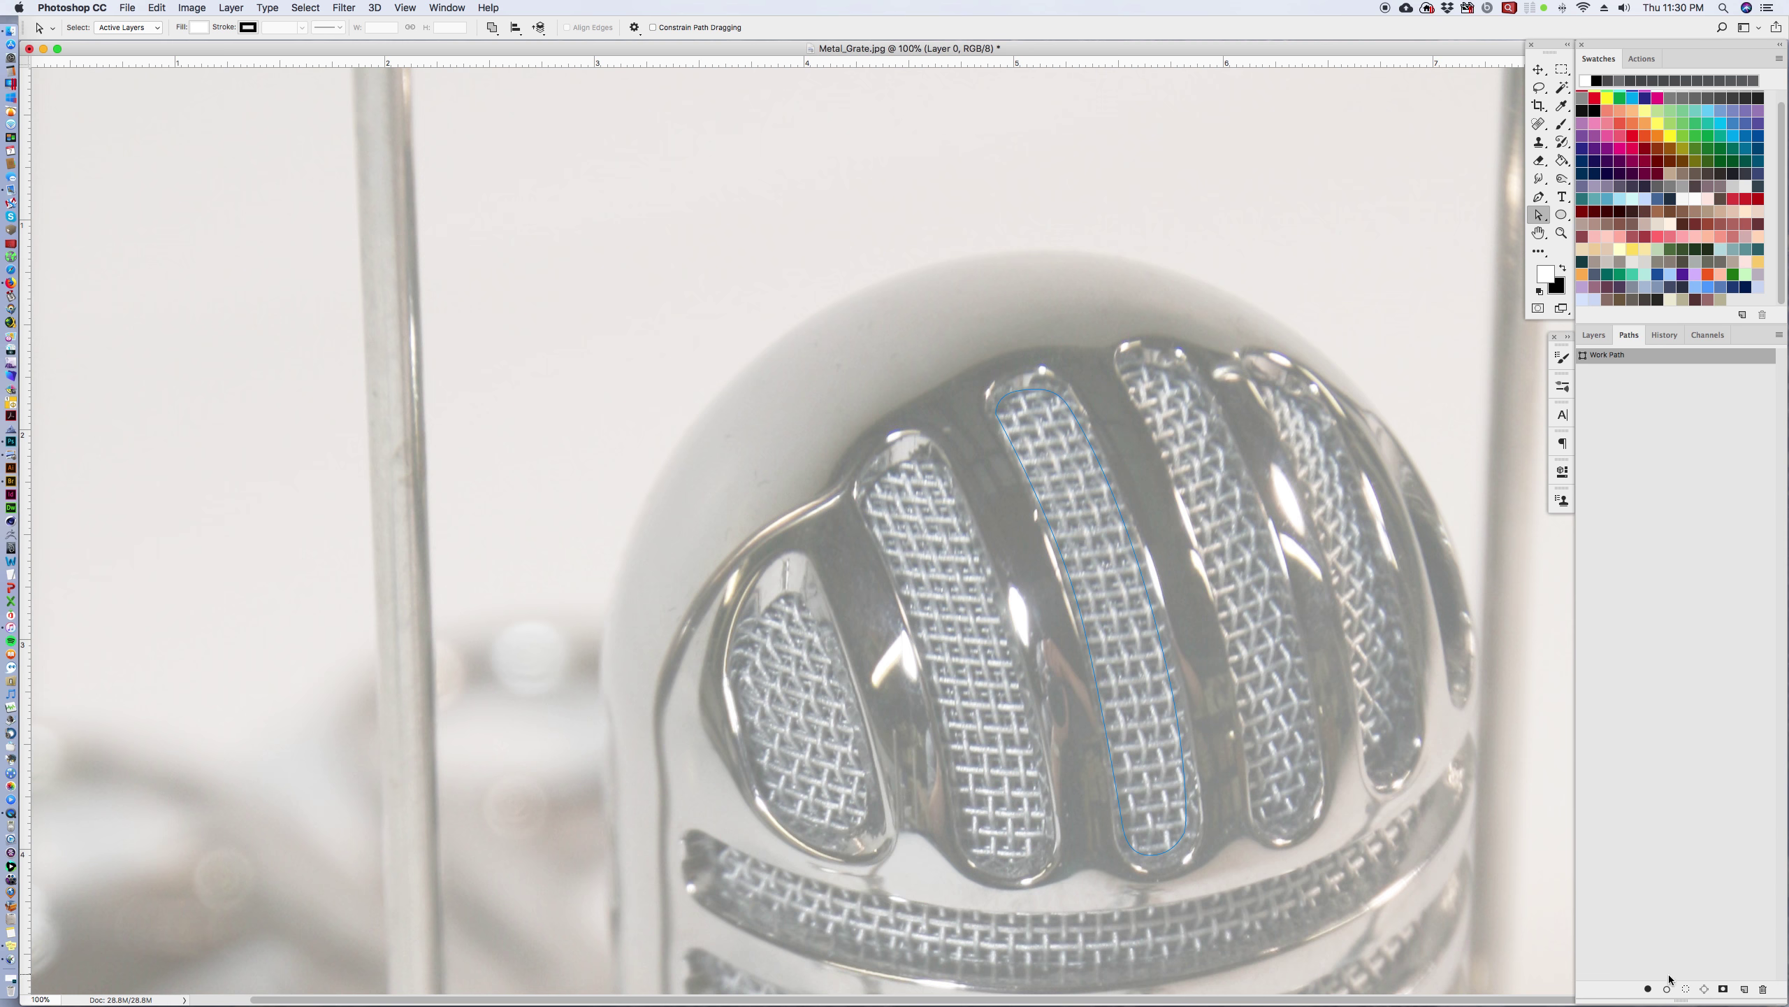
left_click(1686, 989)
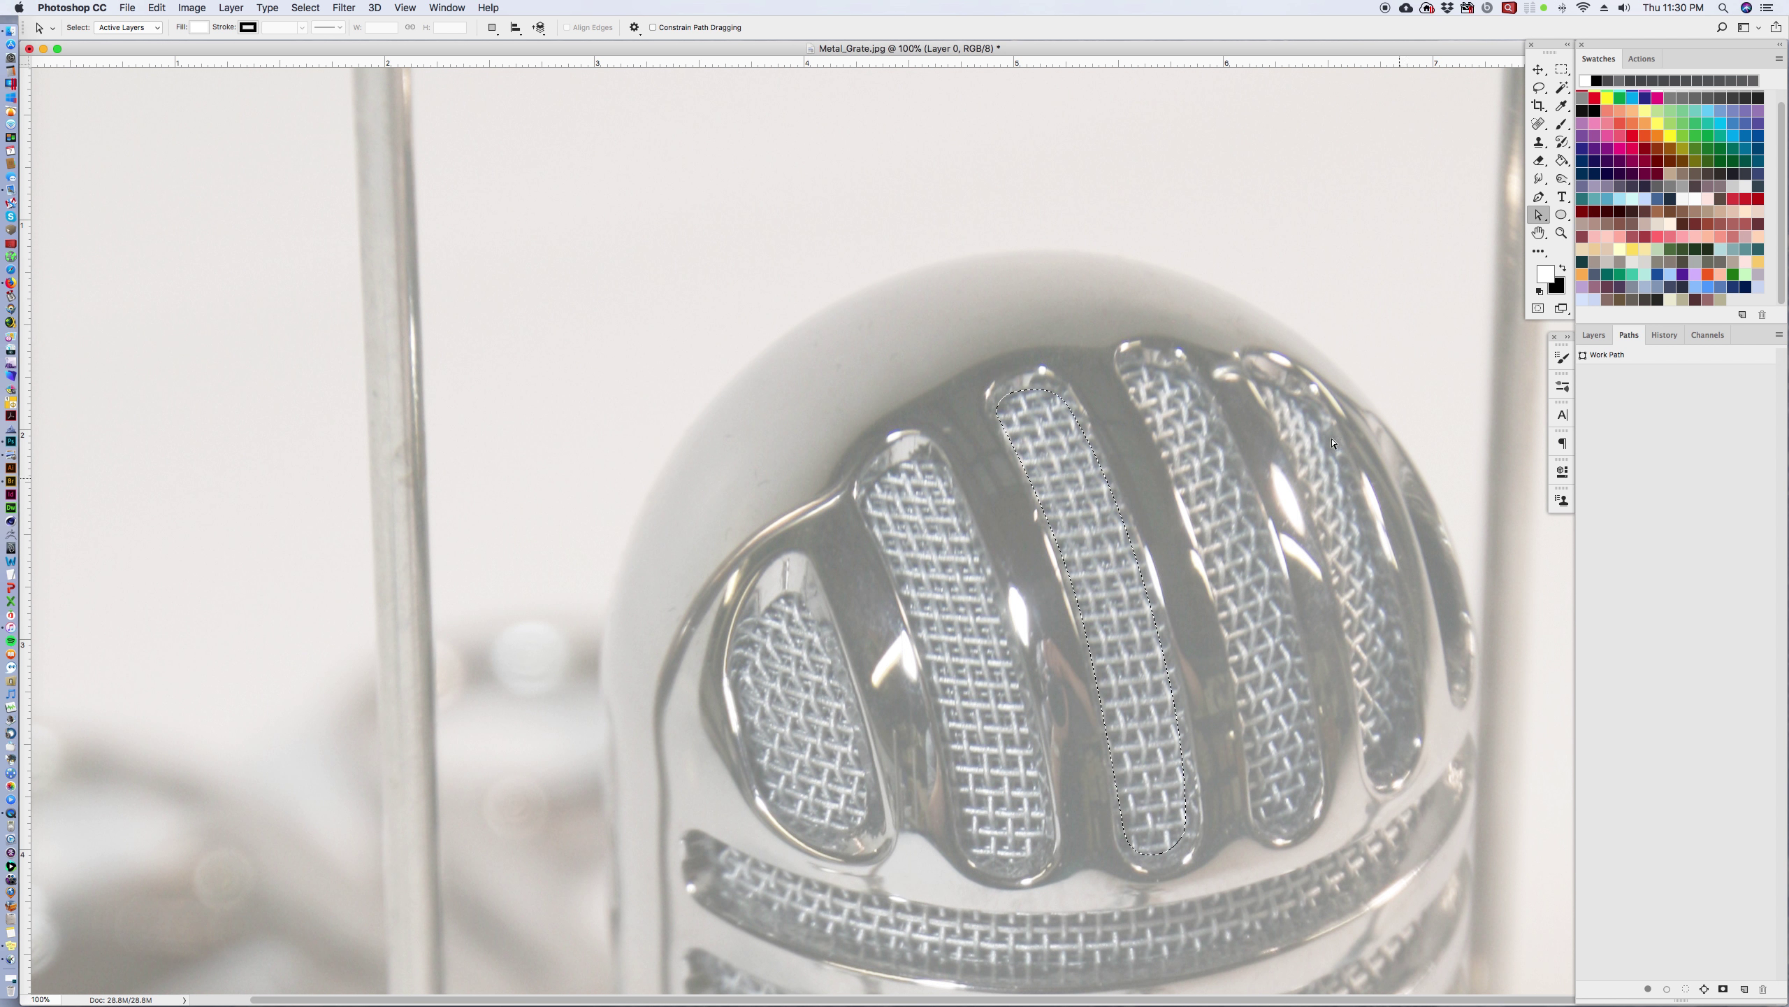
key("super+minus")
left_click_drag(523, 49, 523, 166)
Step: Bring the Untitled-1 mesh document forward and select its entire canvas with Select > All
left_click(668, 47)
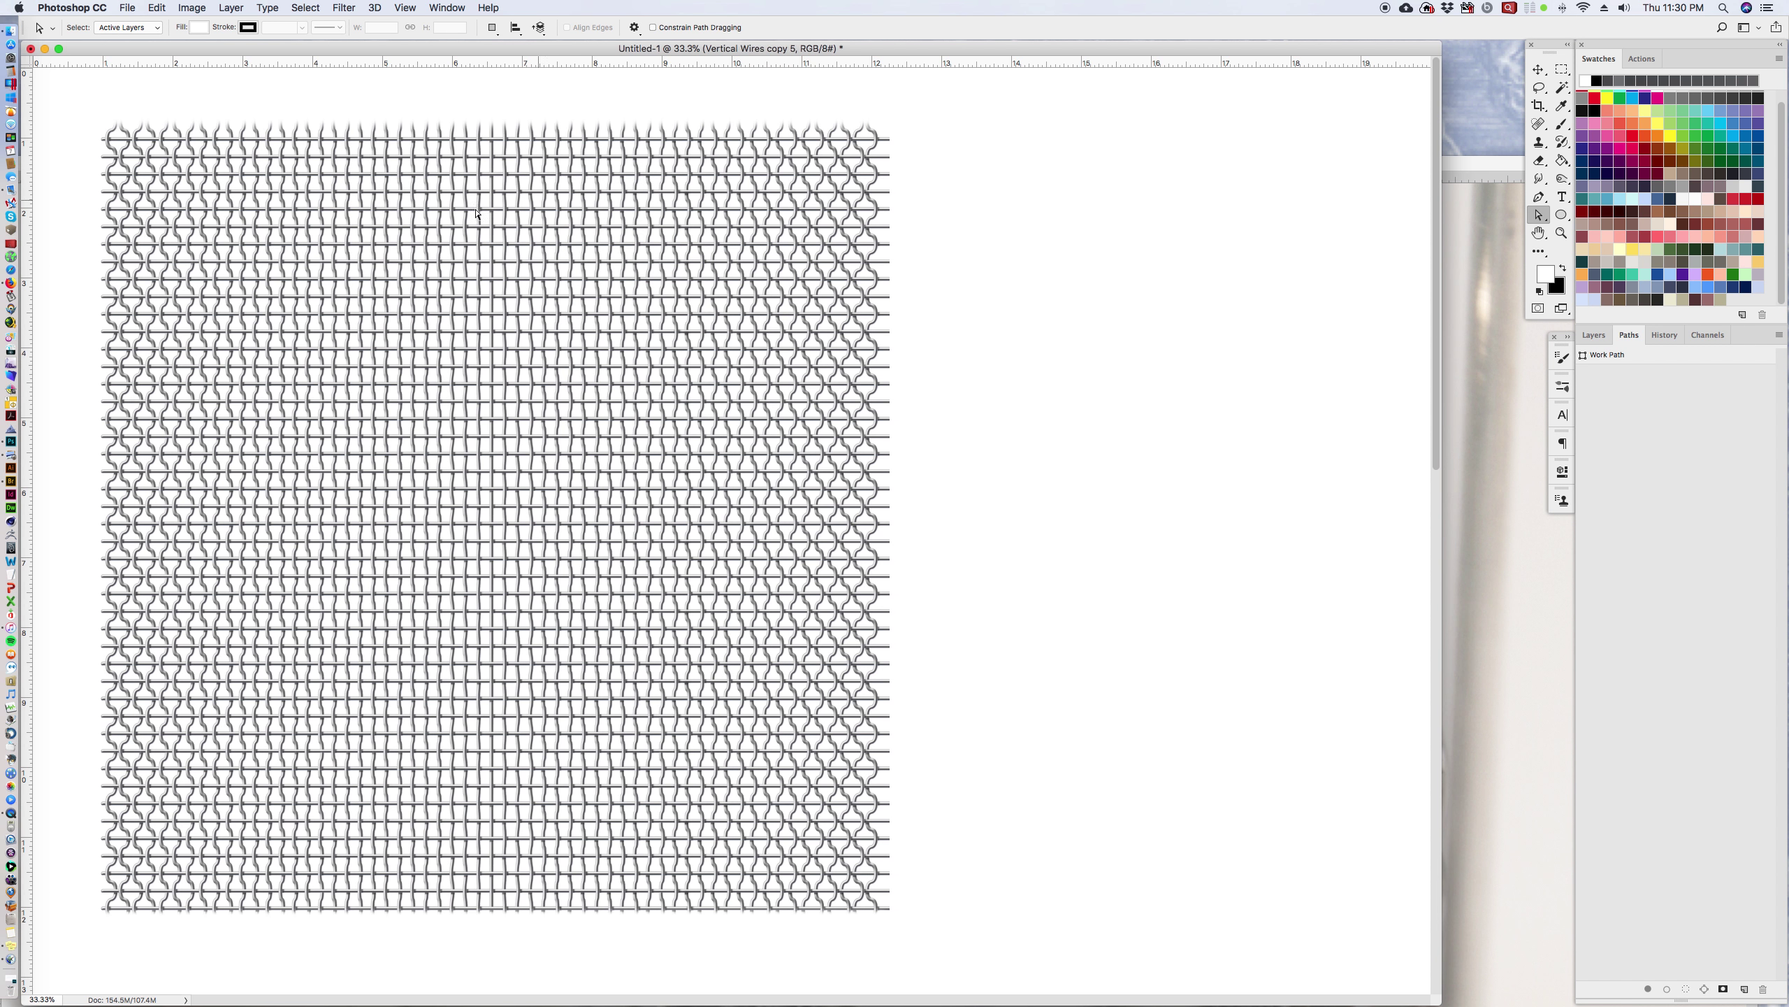
left_click(1594, 335)
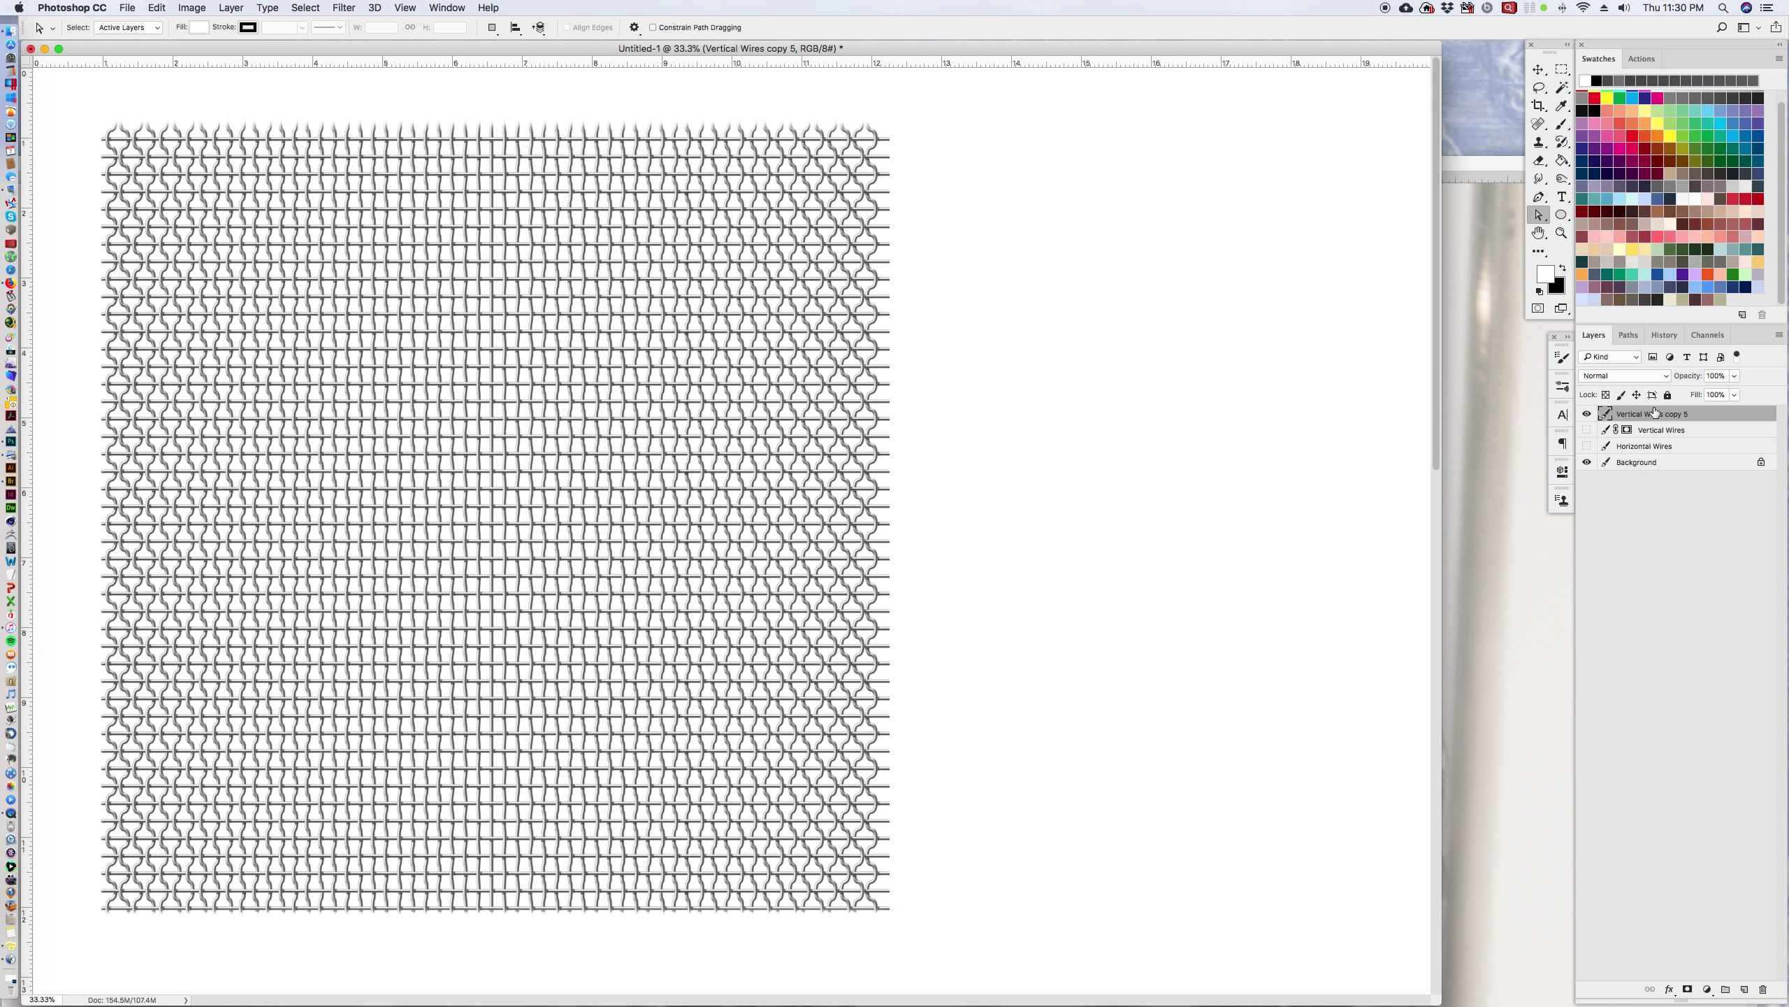
key("super+a")
key("p")
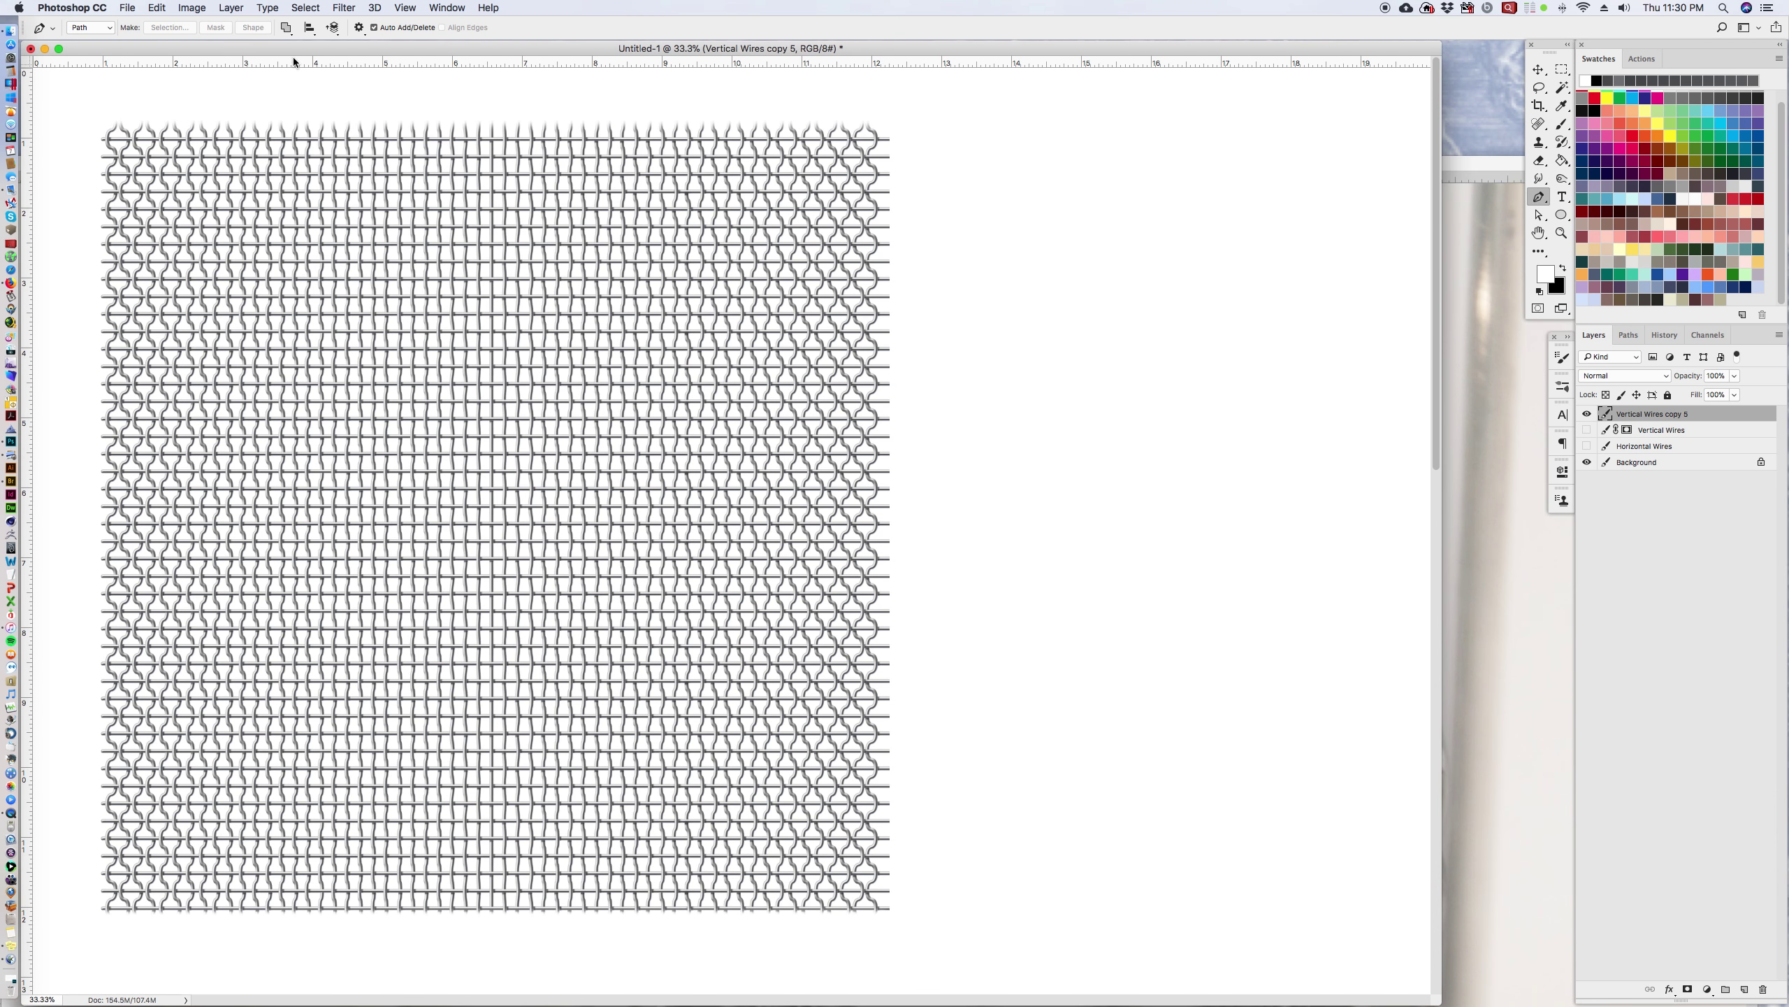
left_click(137, 10)
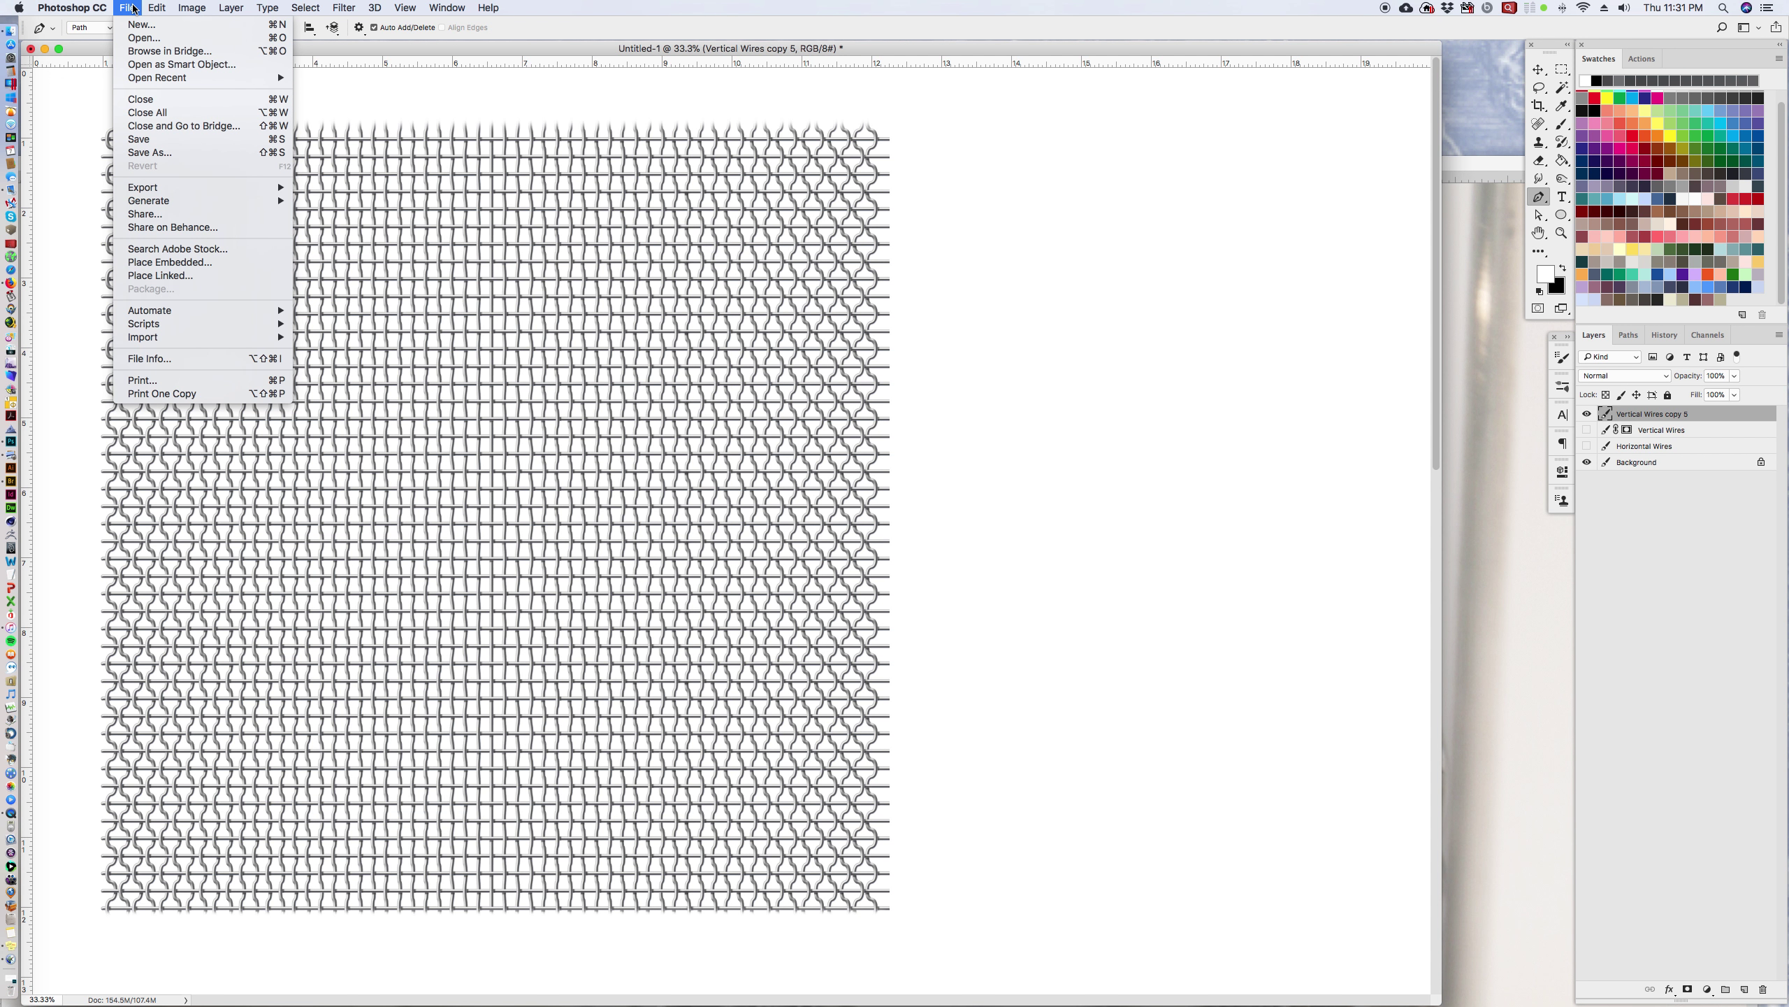
mouse_move(186, 8)
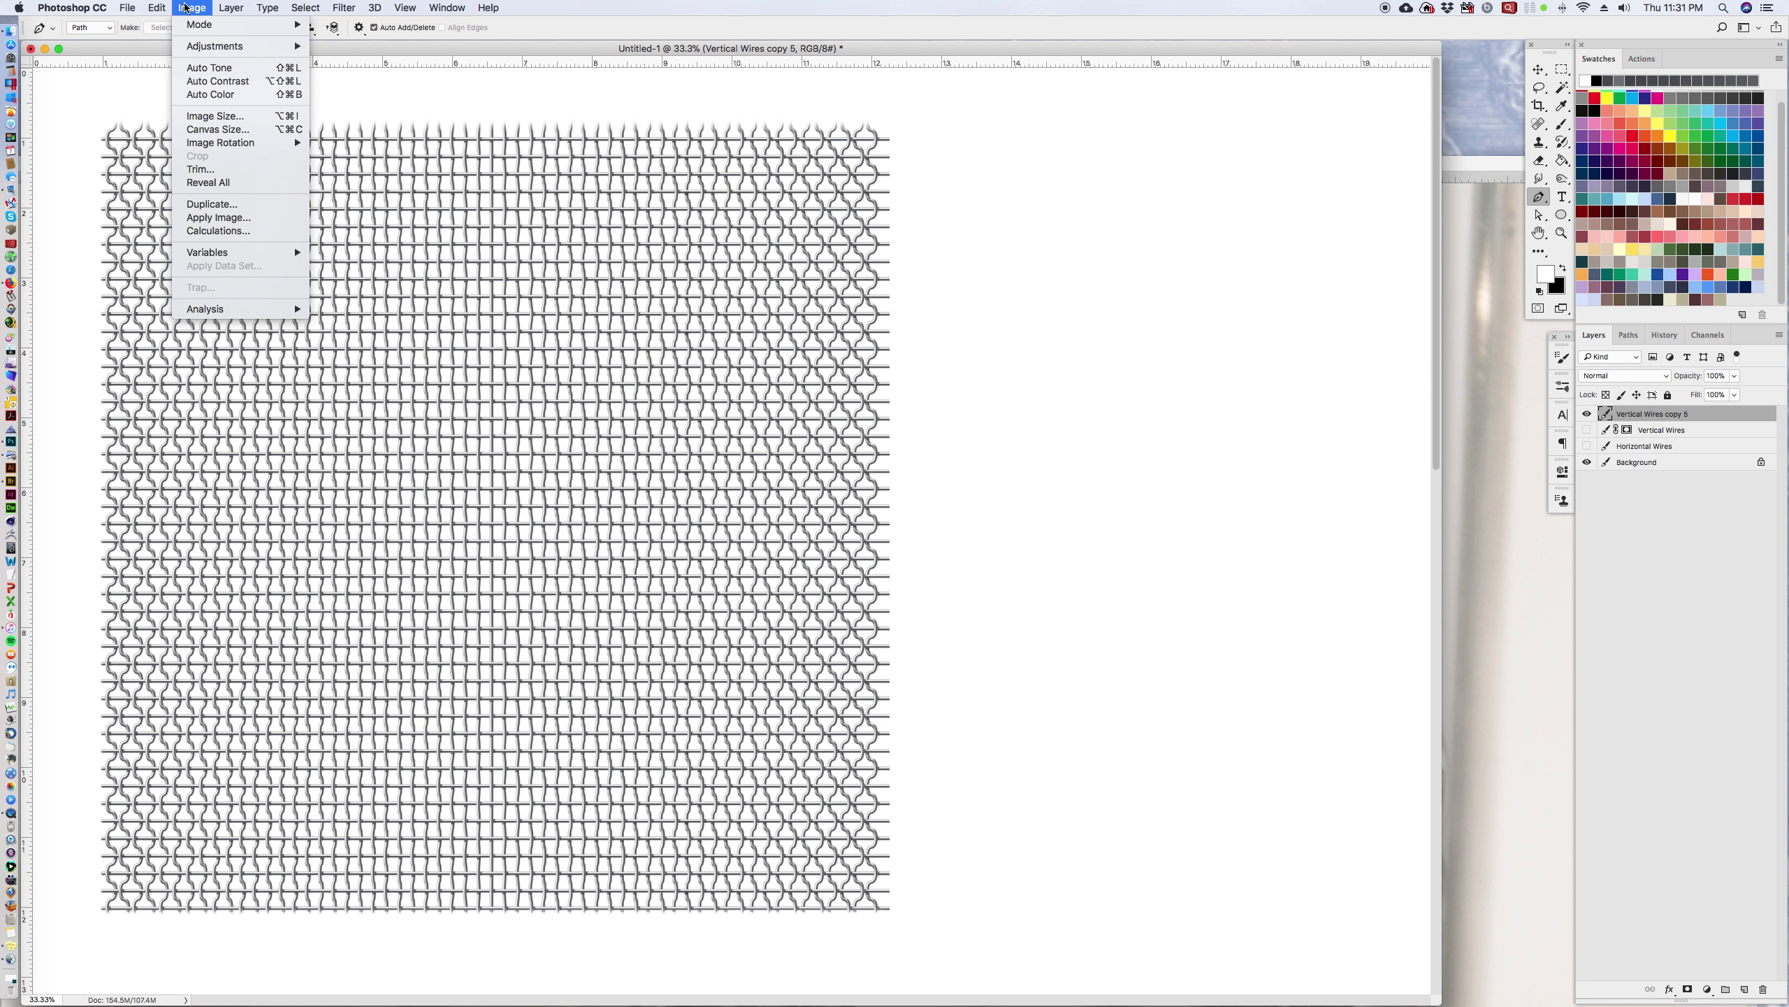
mouse_move(305, 9)
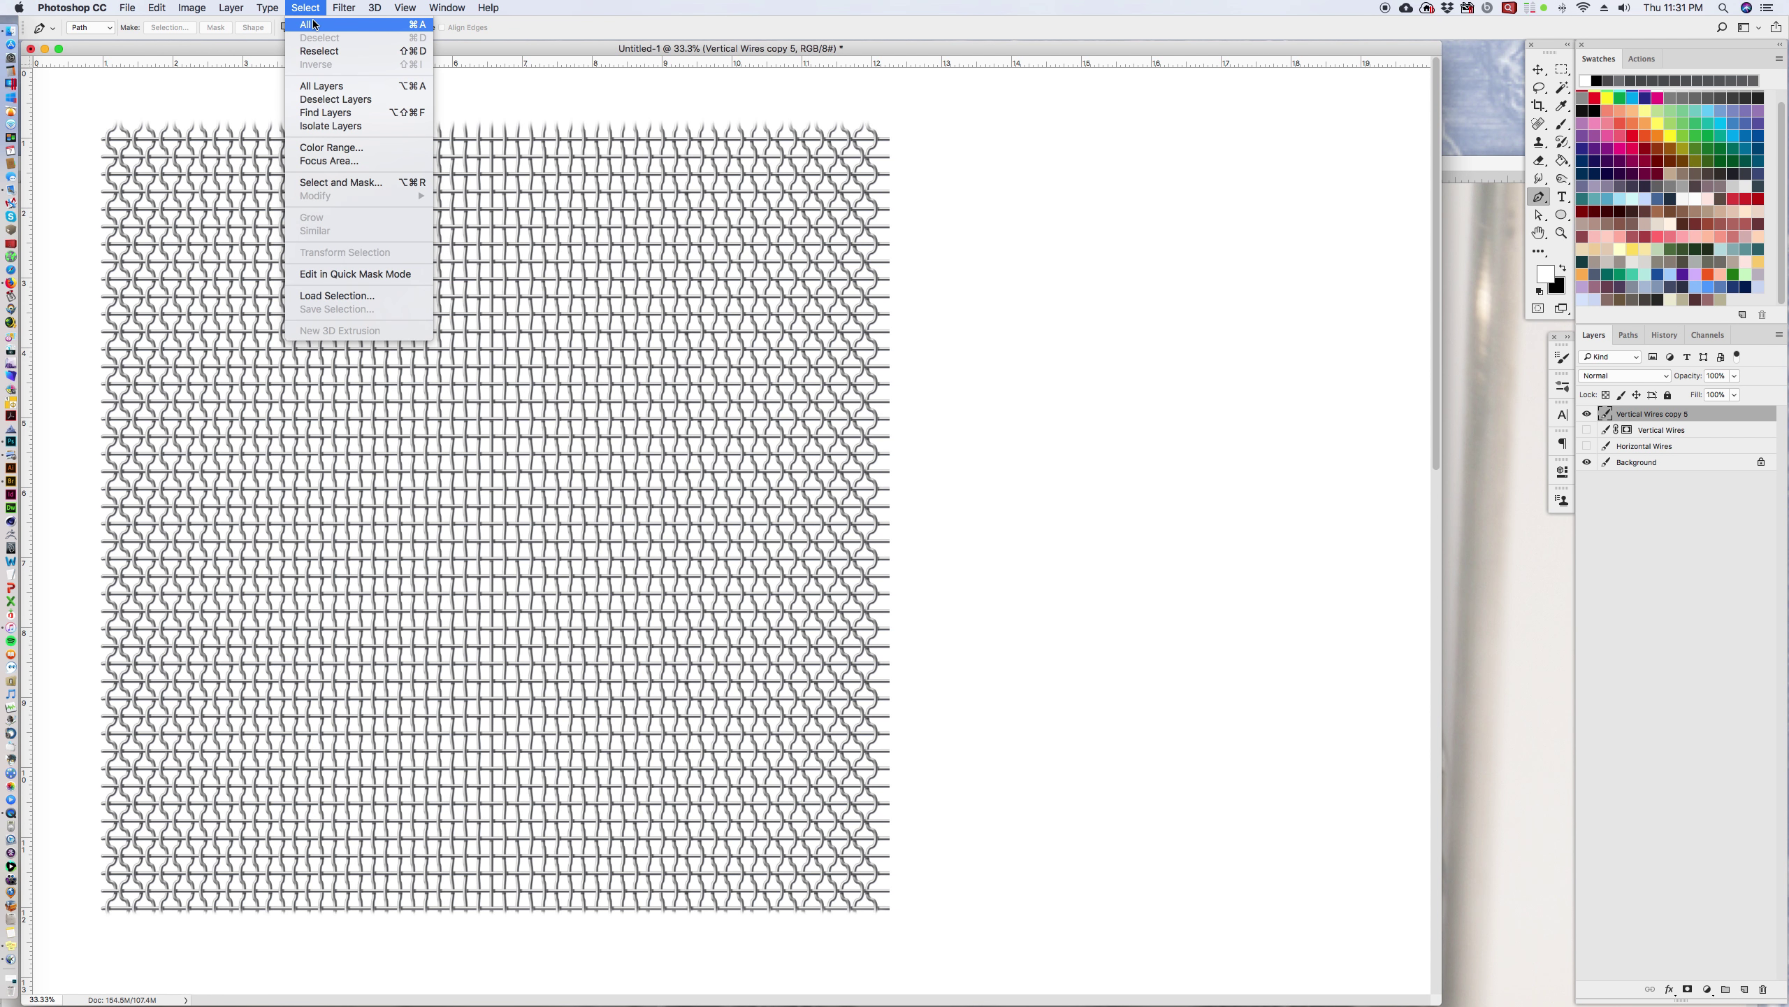
left_click(313, 25)
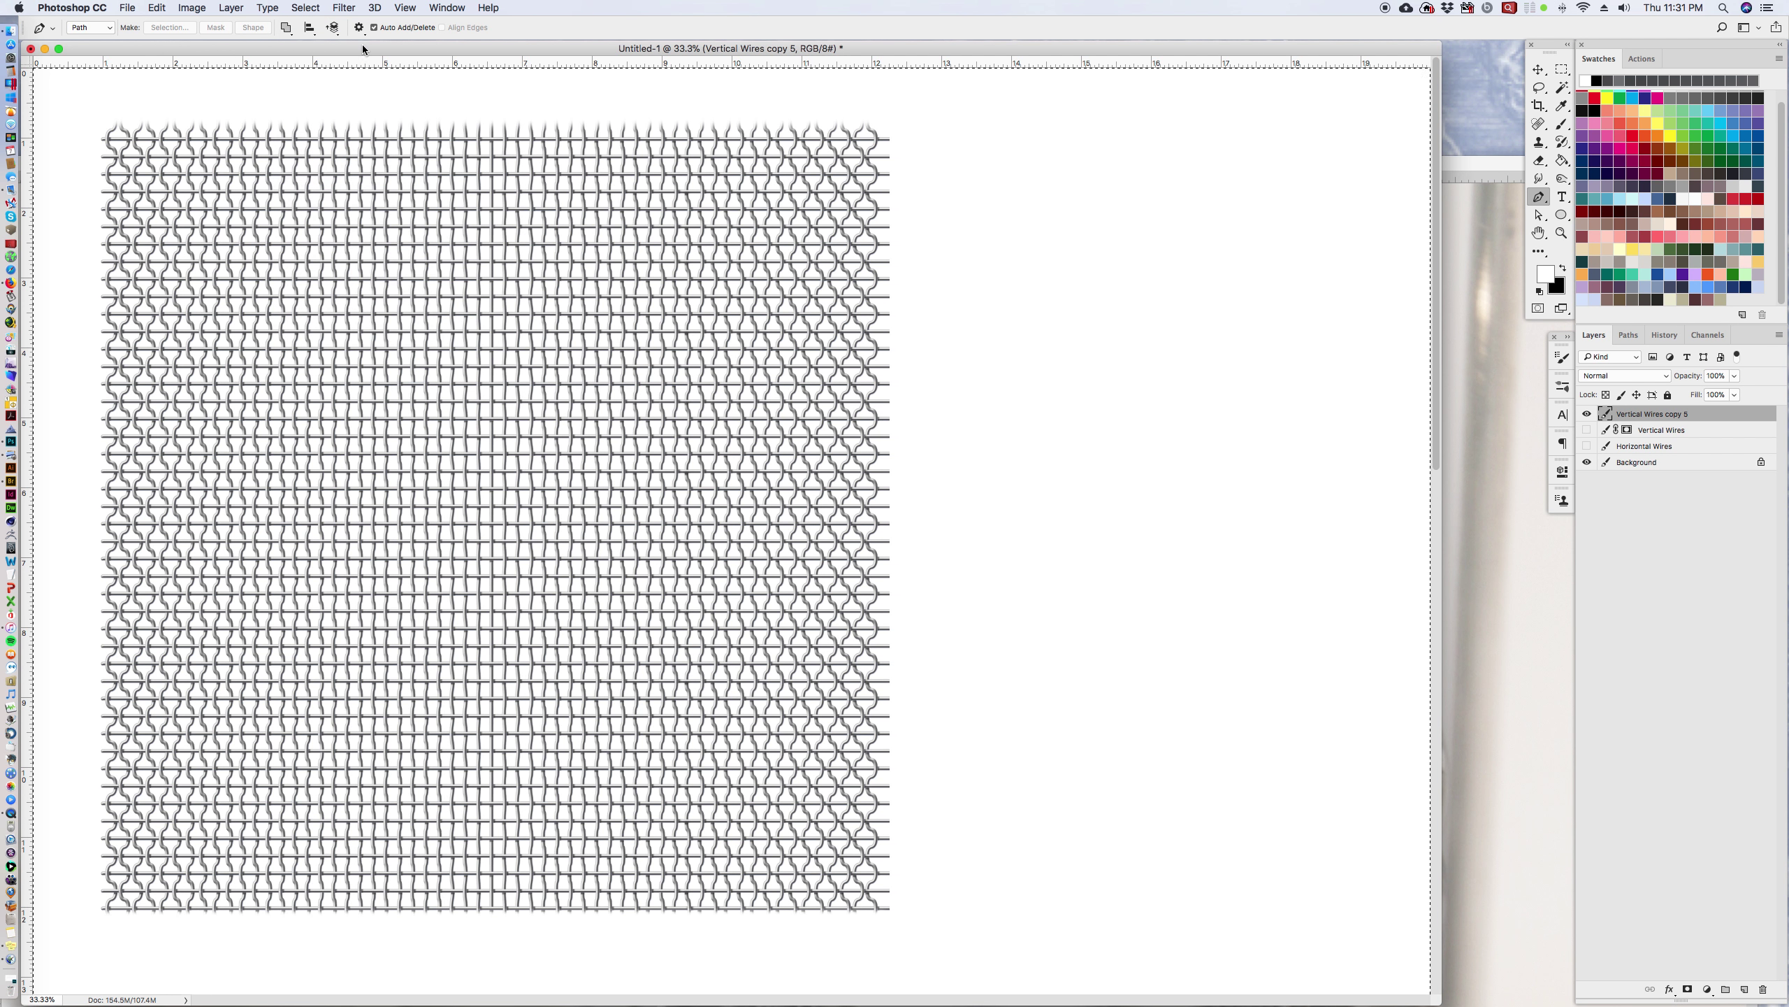
Step: Copy the mesh pattern and bring Metal_Grate.jpg back to the front
left_click(157, 8)
left_click(203, 116)
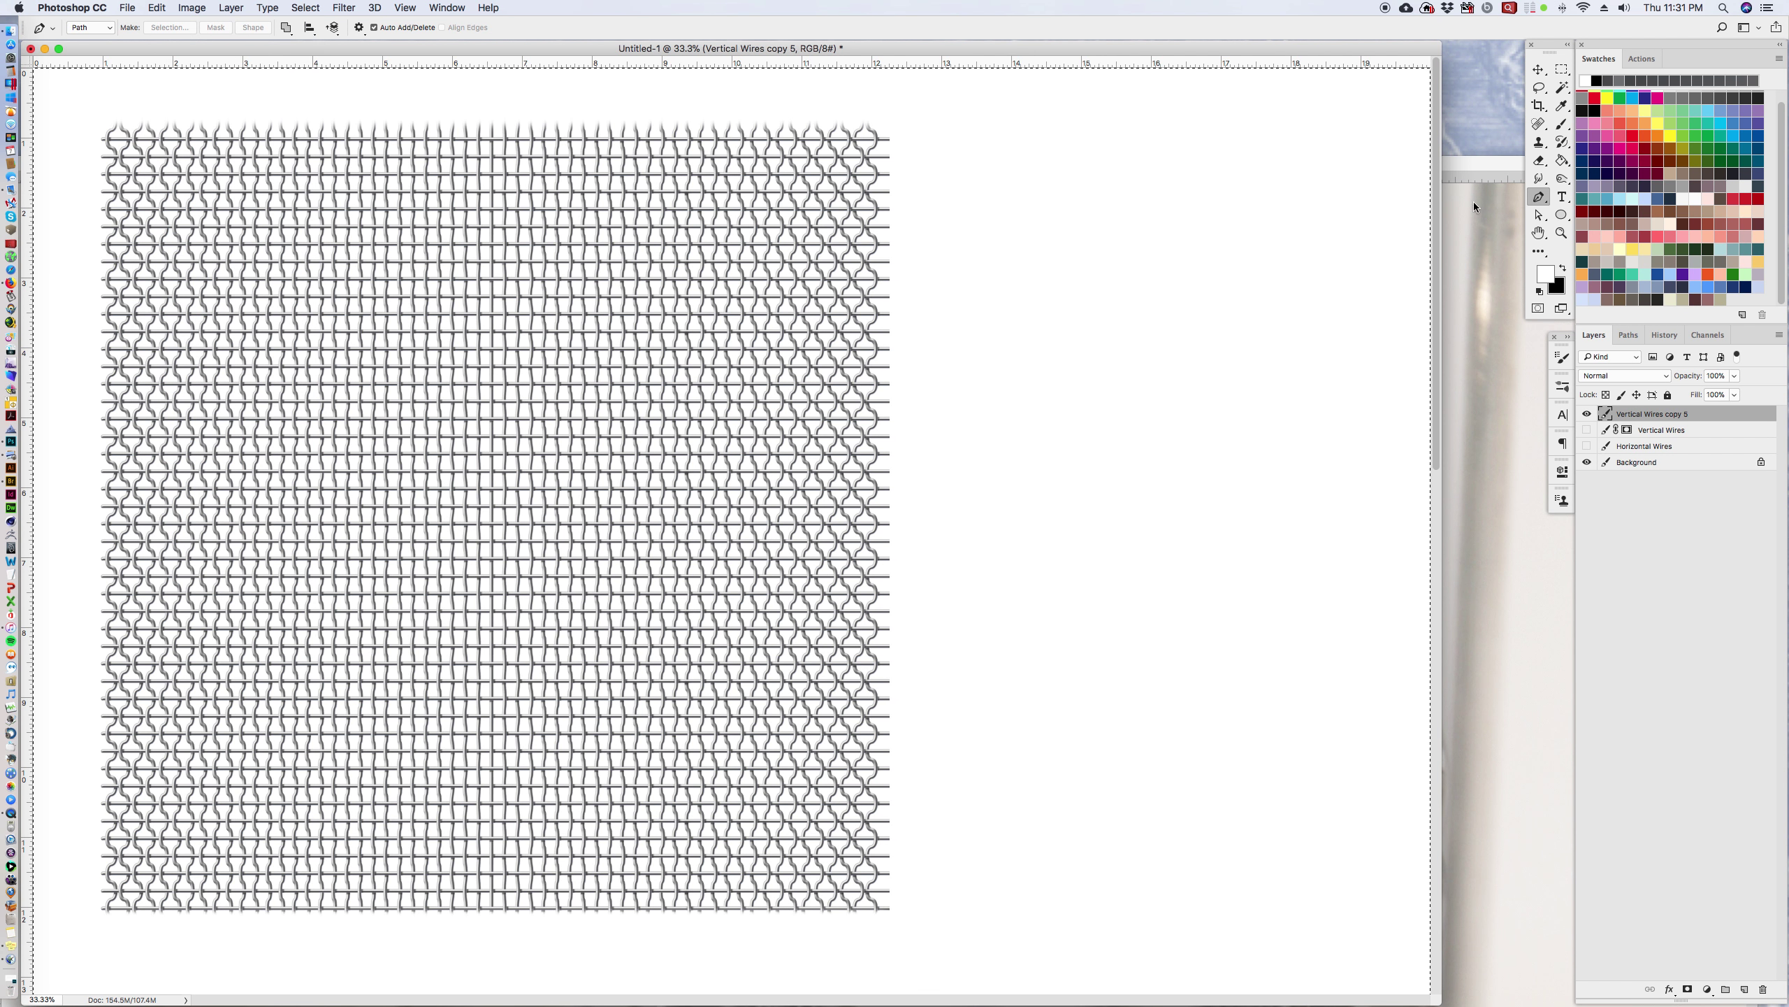
left_click(1479, 165)
left_click_drag(1479, 165, 1342, 64)
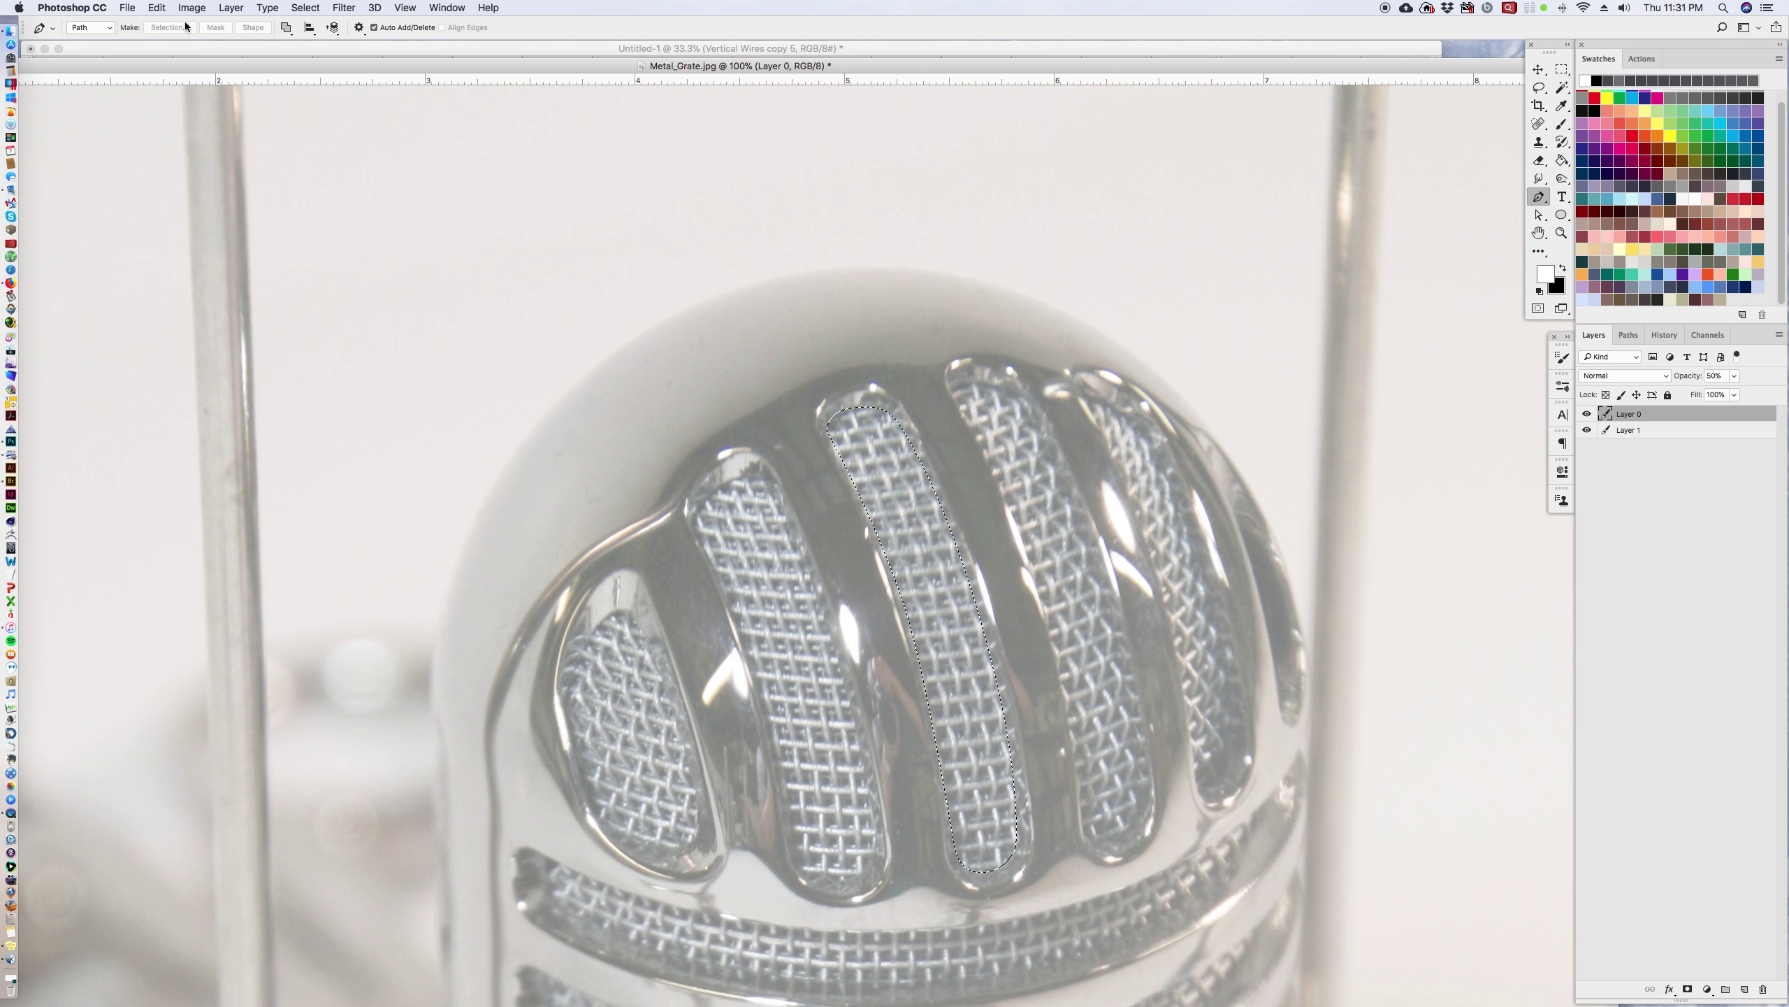
Step: Paste the copied mesh into the slot selection using Edit > Paste Special > Paste Into
left_click(157, 8)
mouse_move(292, 149)
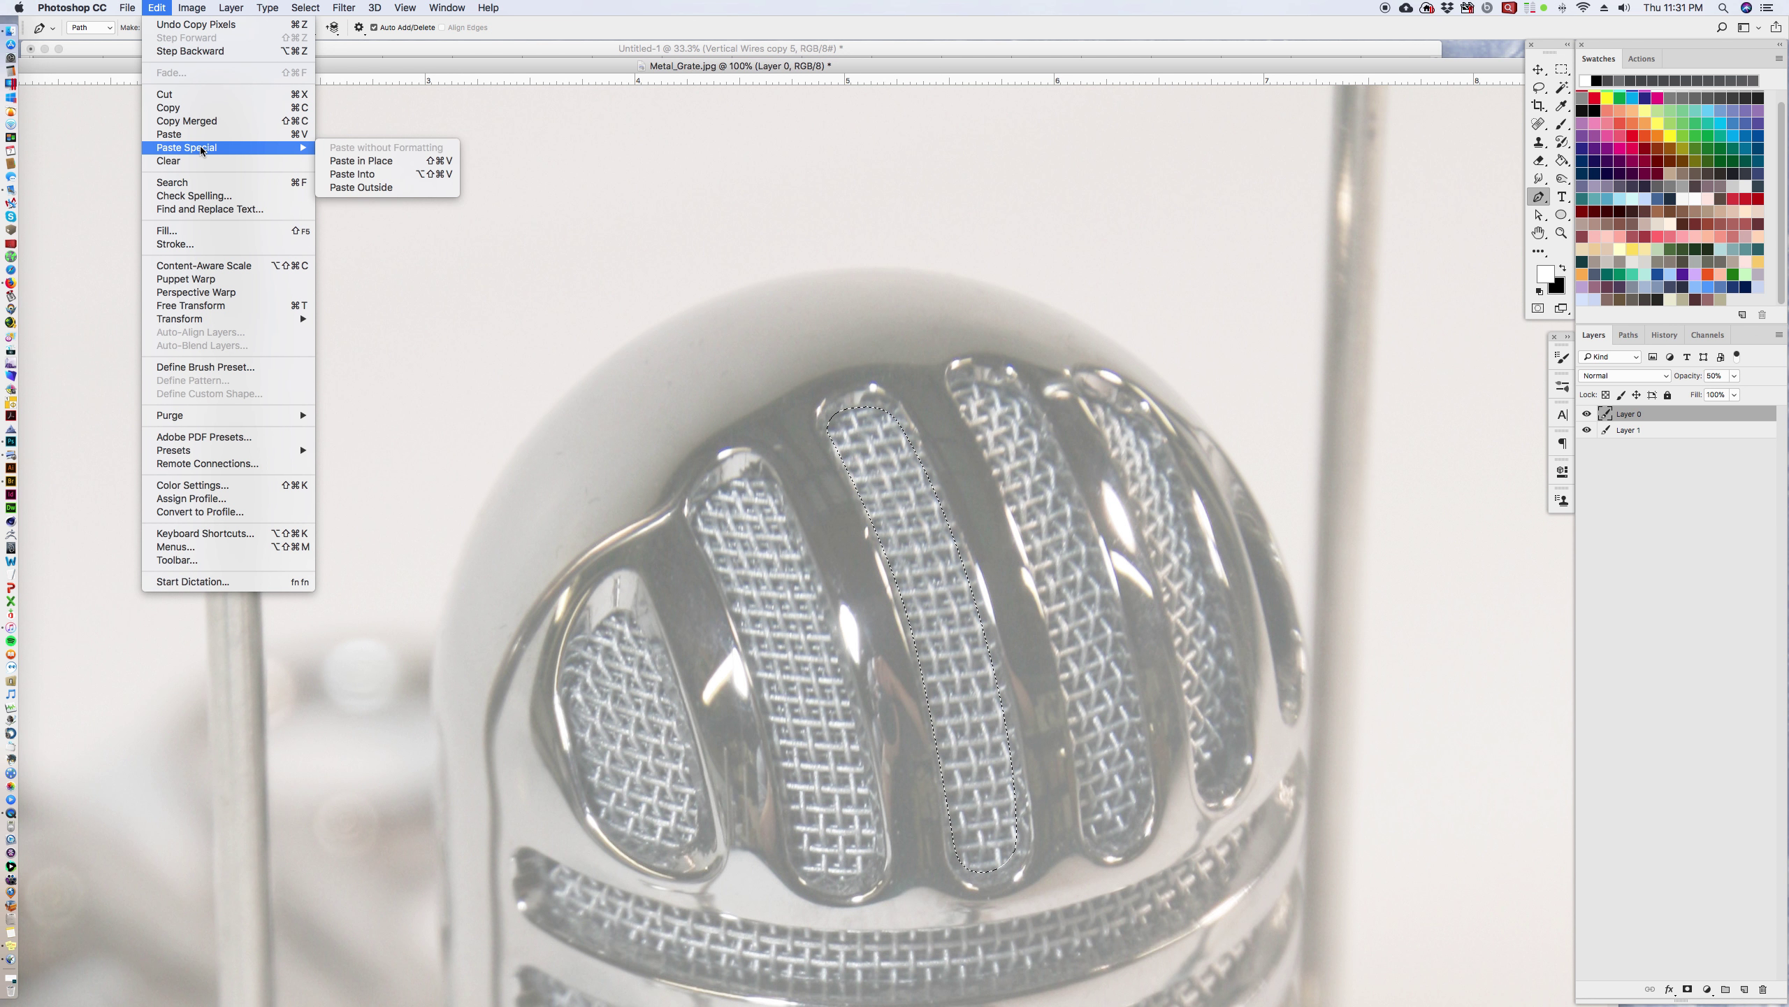
left_click(373, 175)
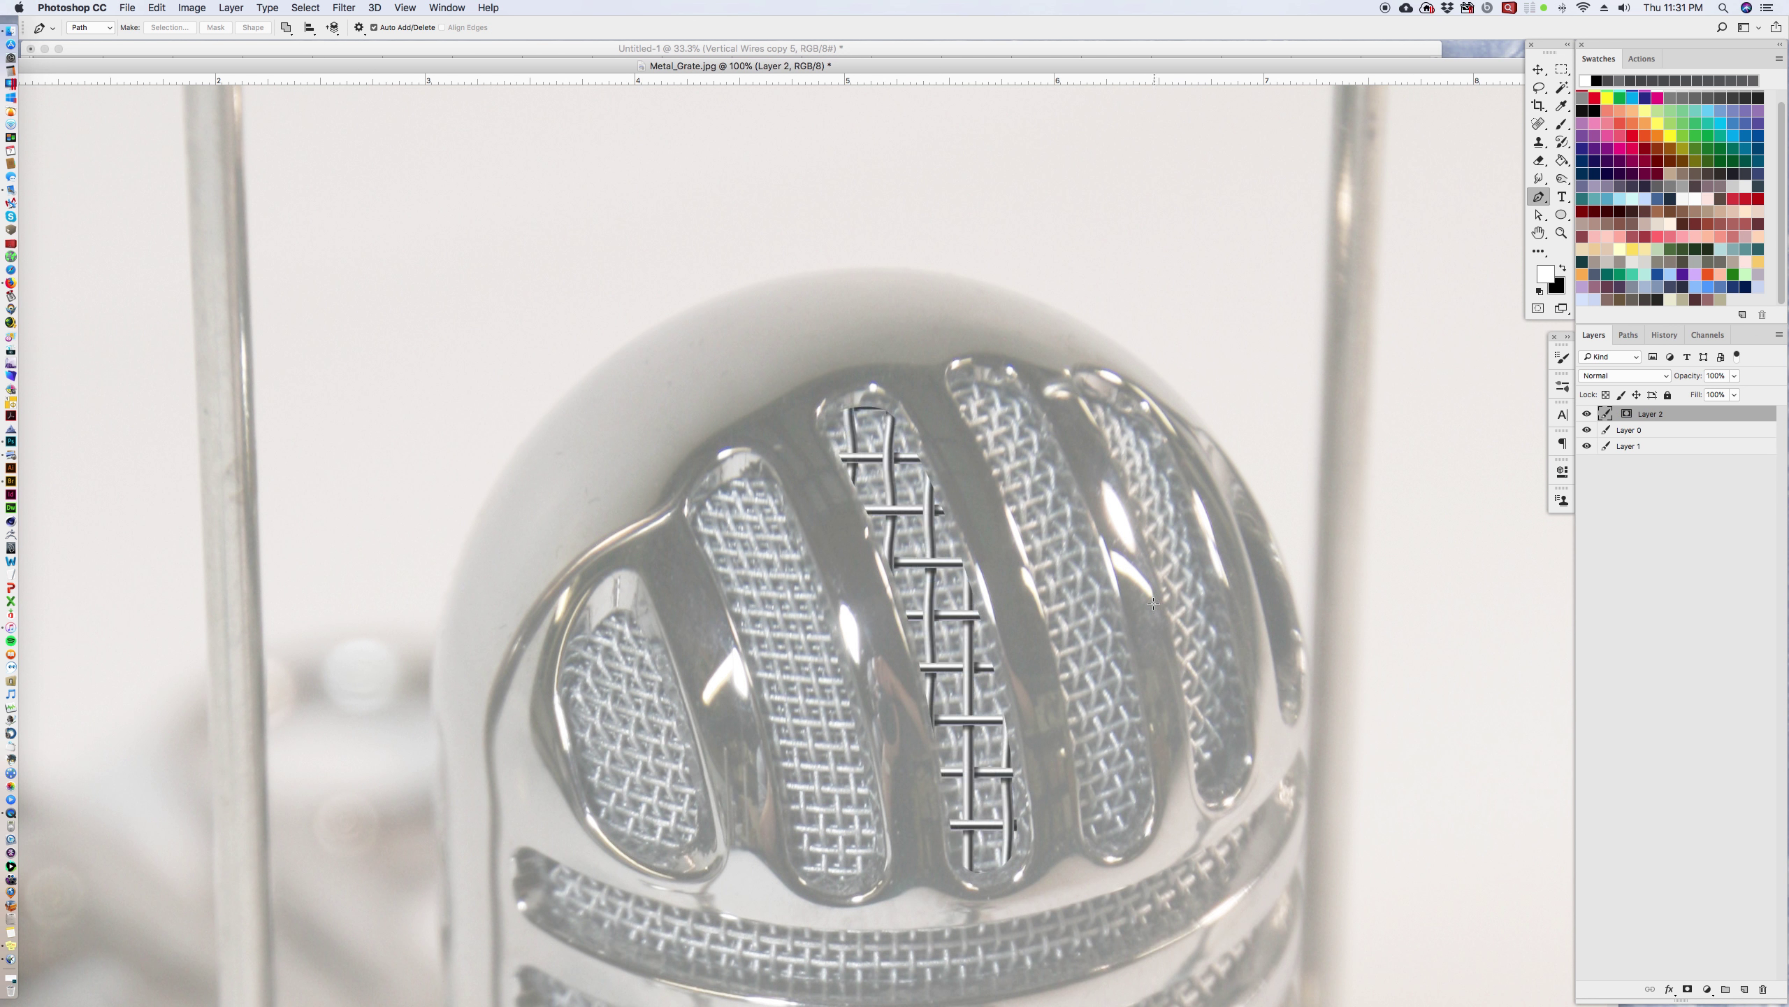
Step: Start Free Transform on the pasted mesh layer, commit it, and zoom out to 33.3%
left_click(1561, 233)
left_click(1182, 577, "alt")
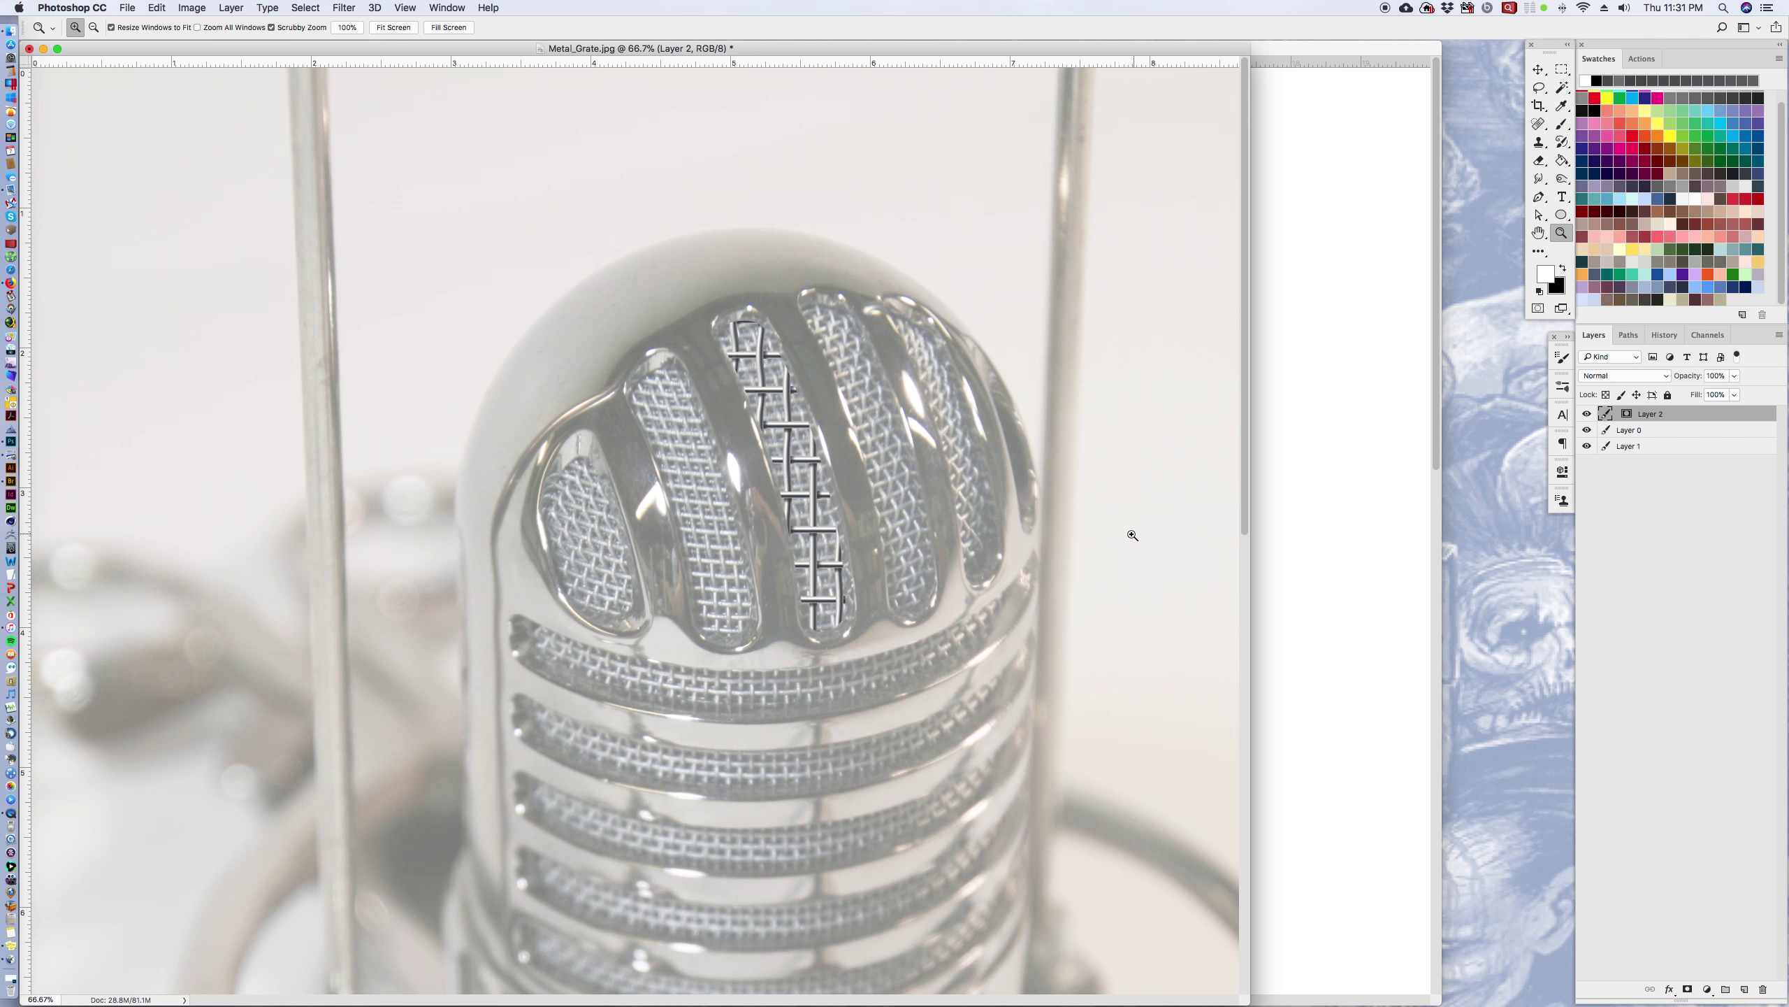
key("super+t")
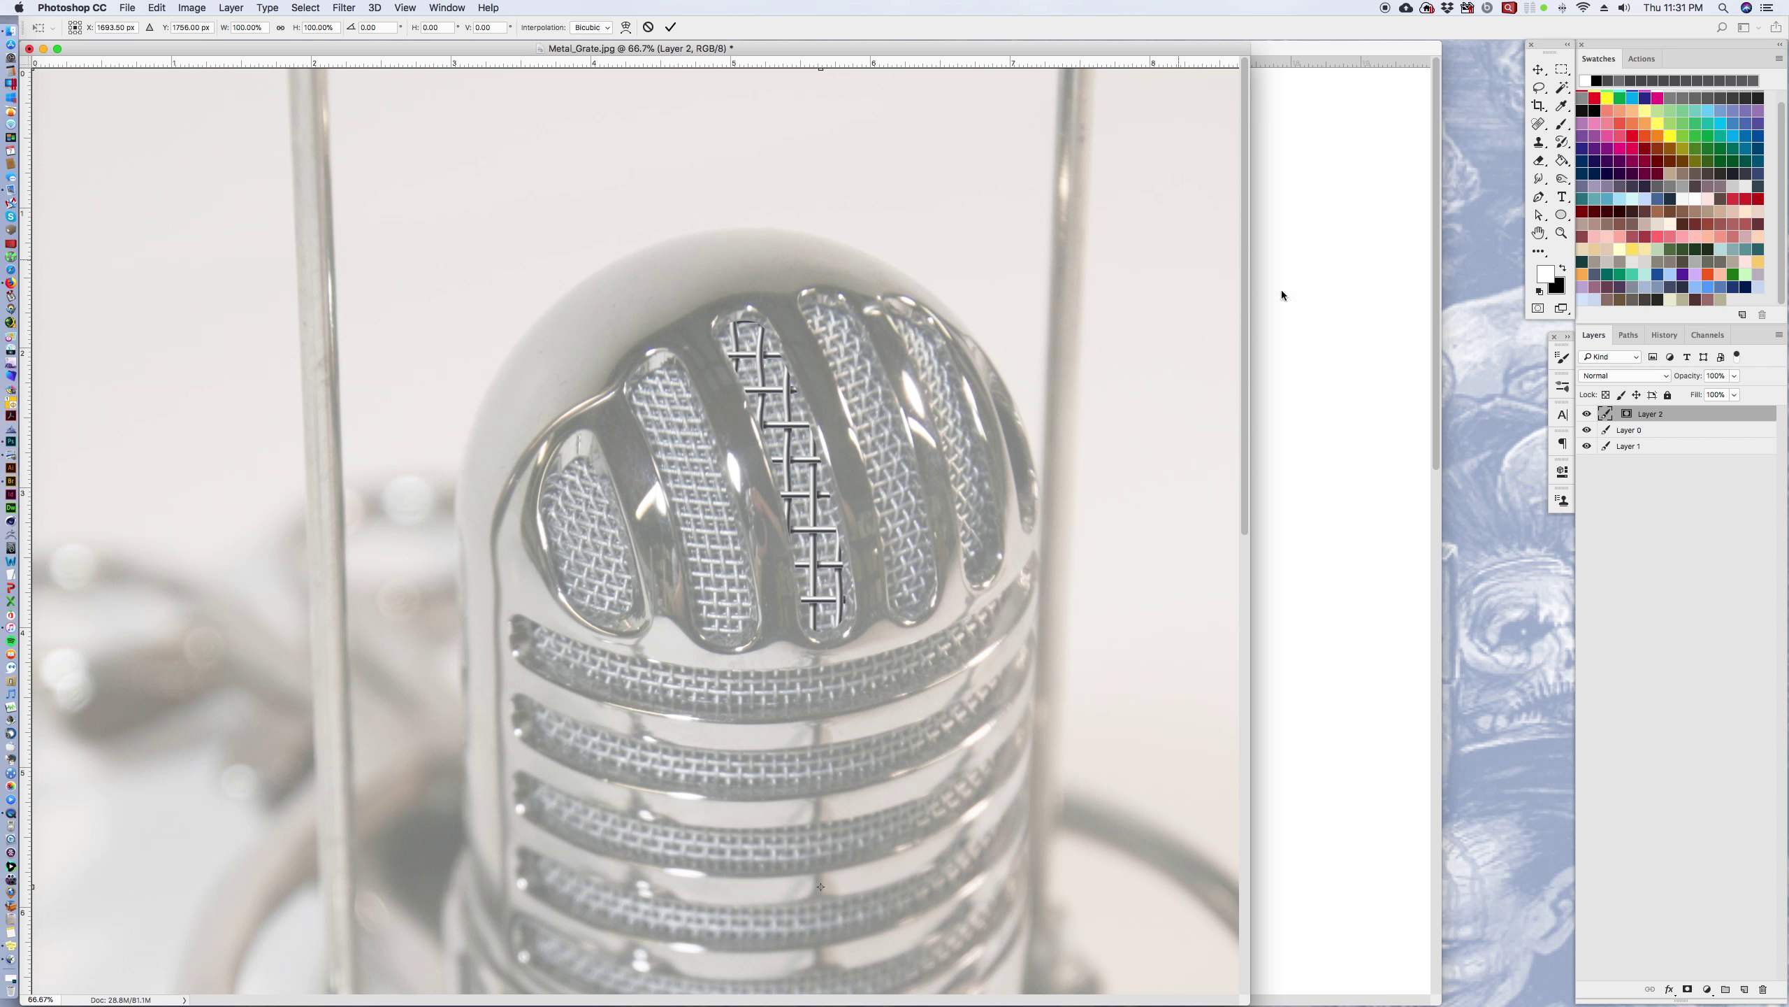
left_click(156, 9)
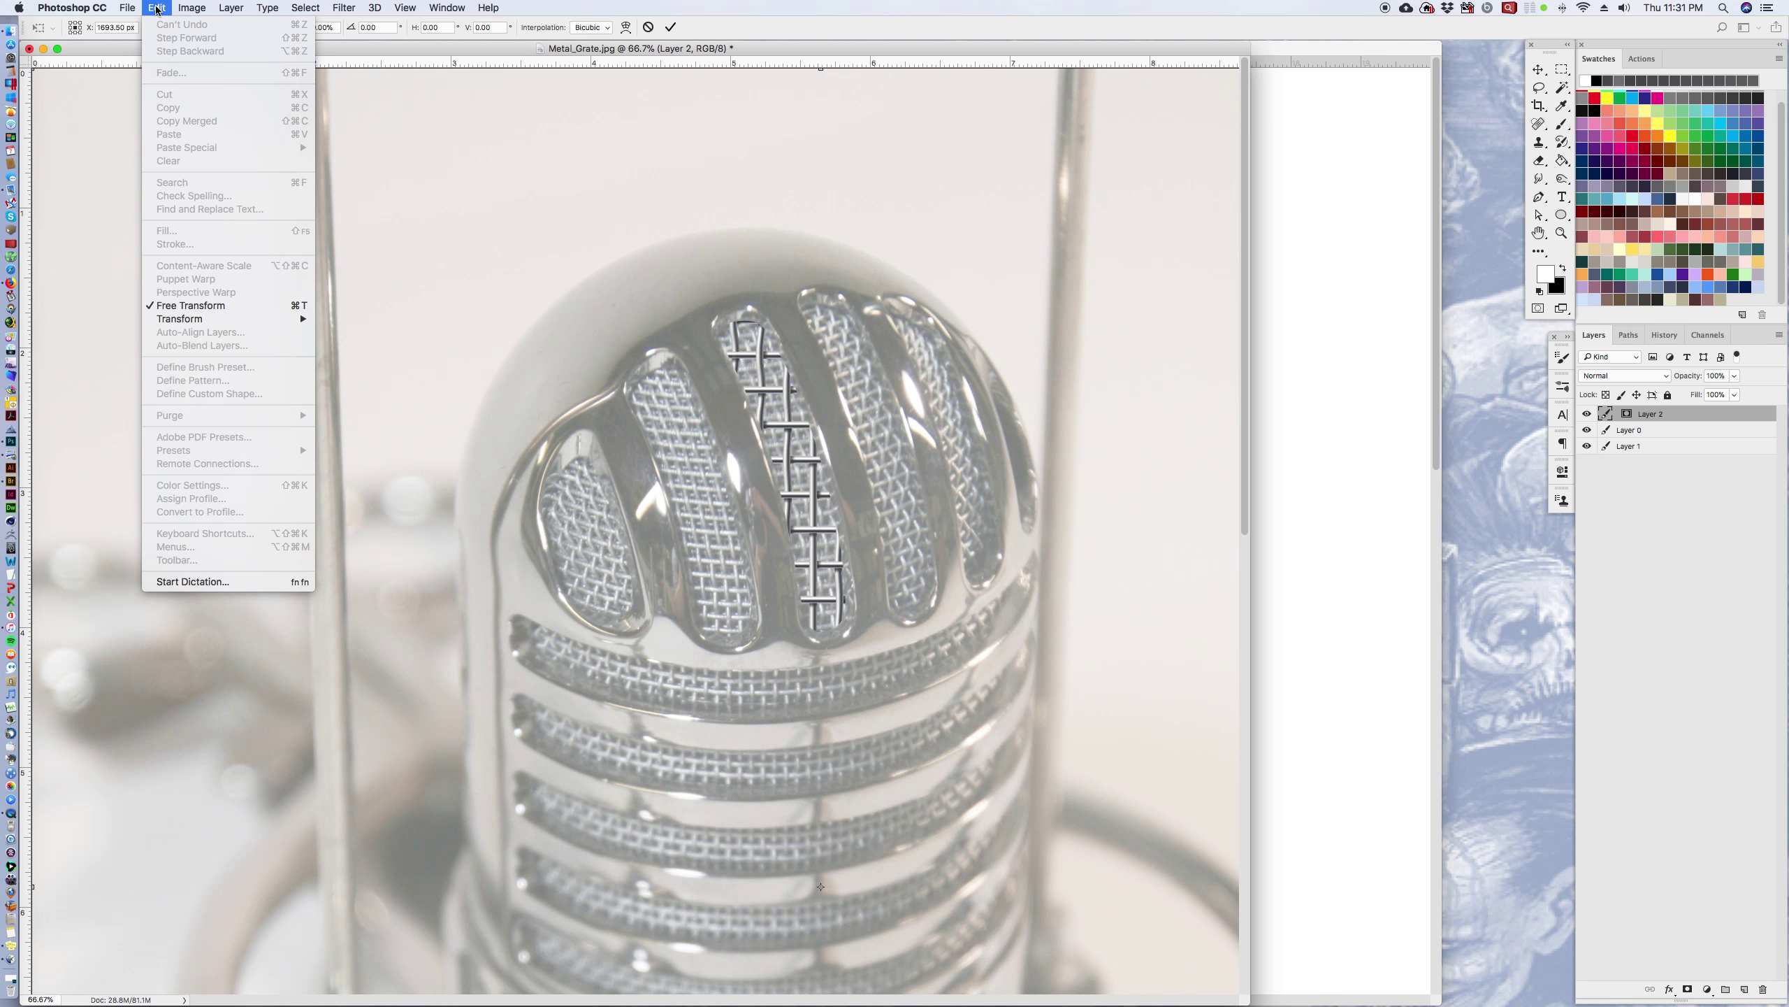
left_click(249, 323)
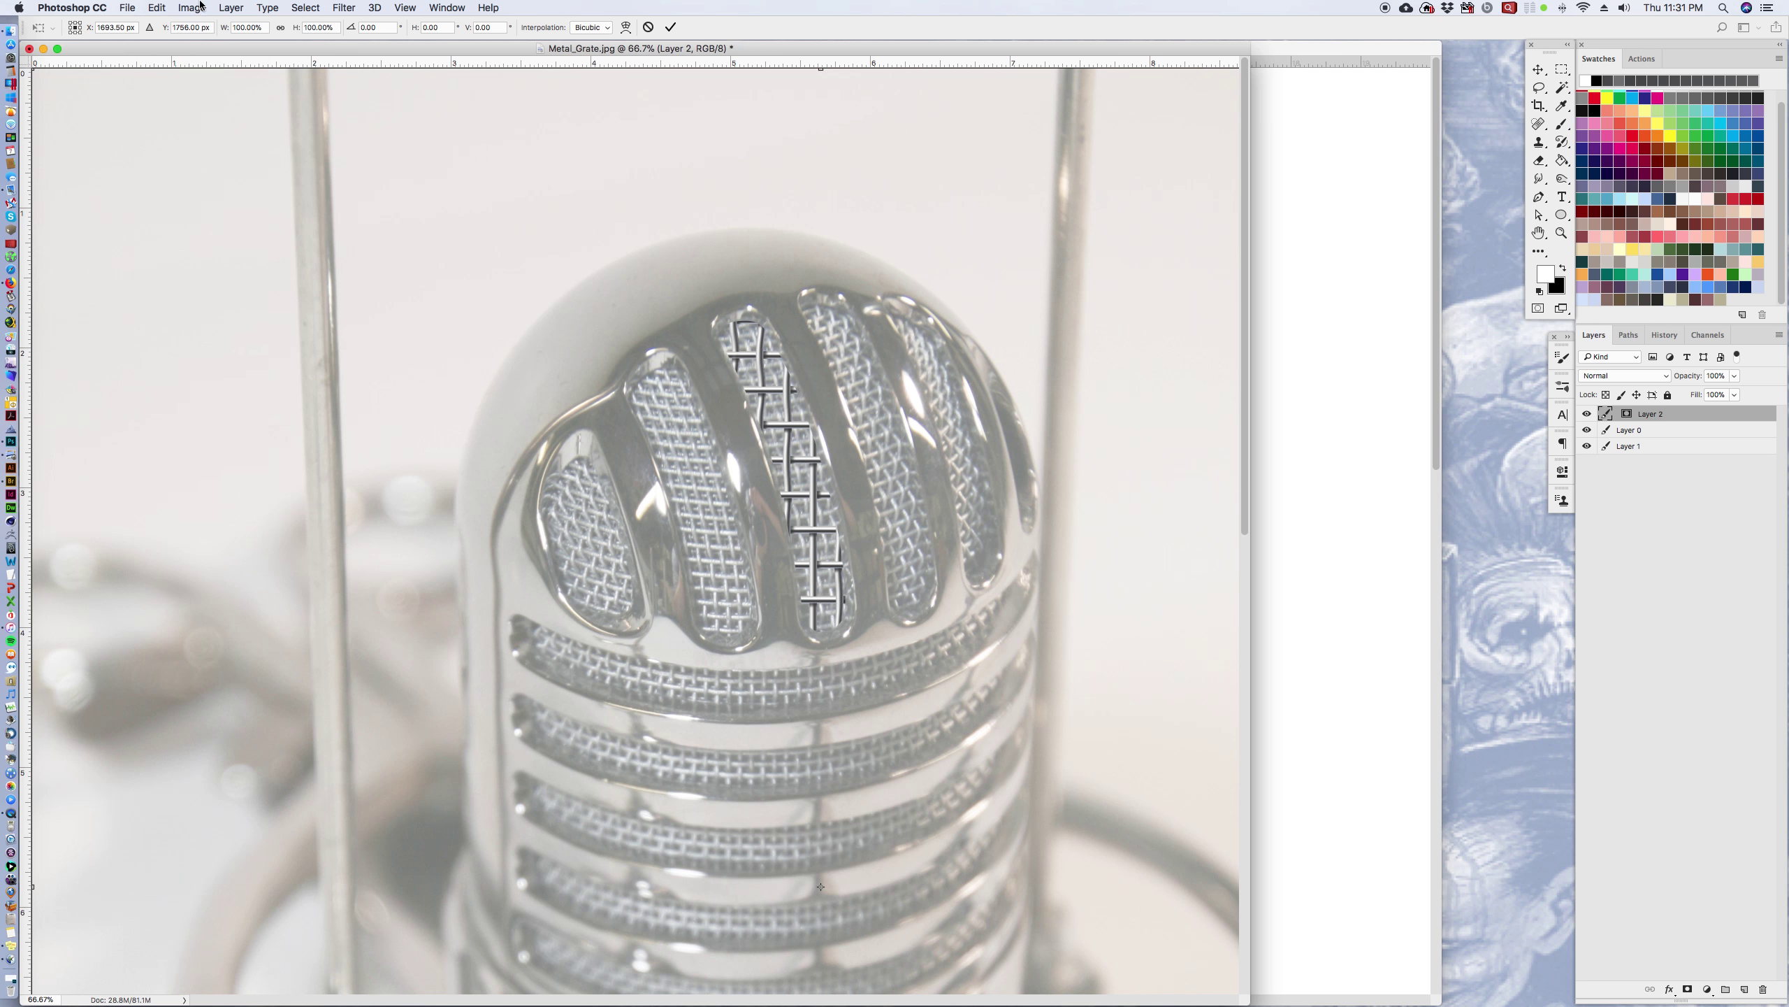
left_click(156, 8)
left_click(344, 321)
left_click(1562, 232)
left_click(888, 85, "alt")
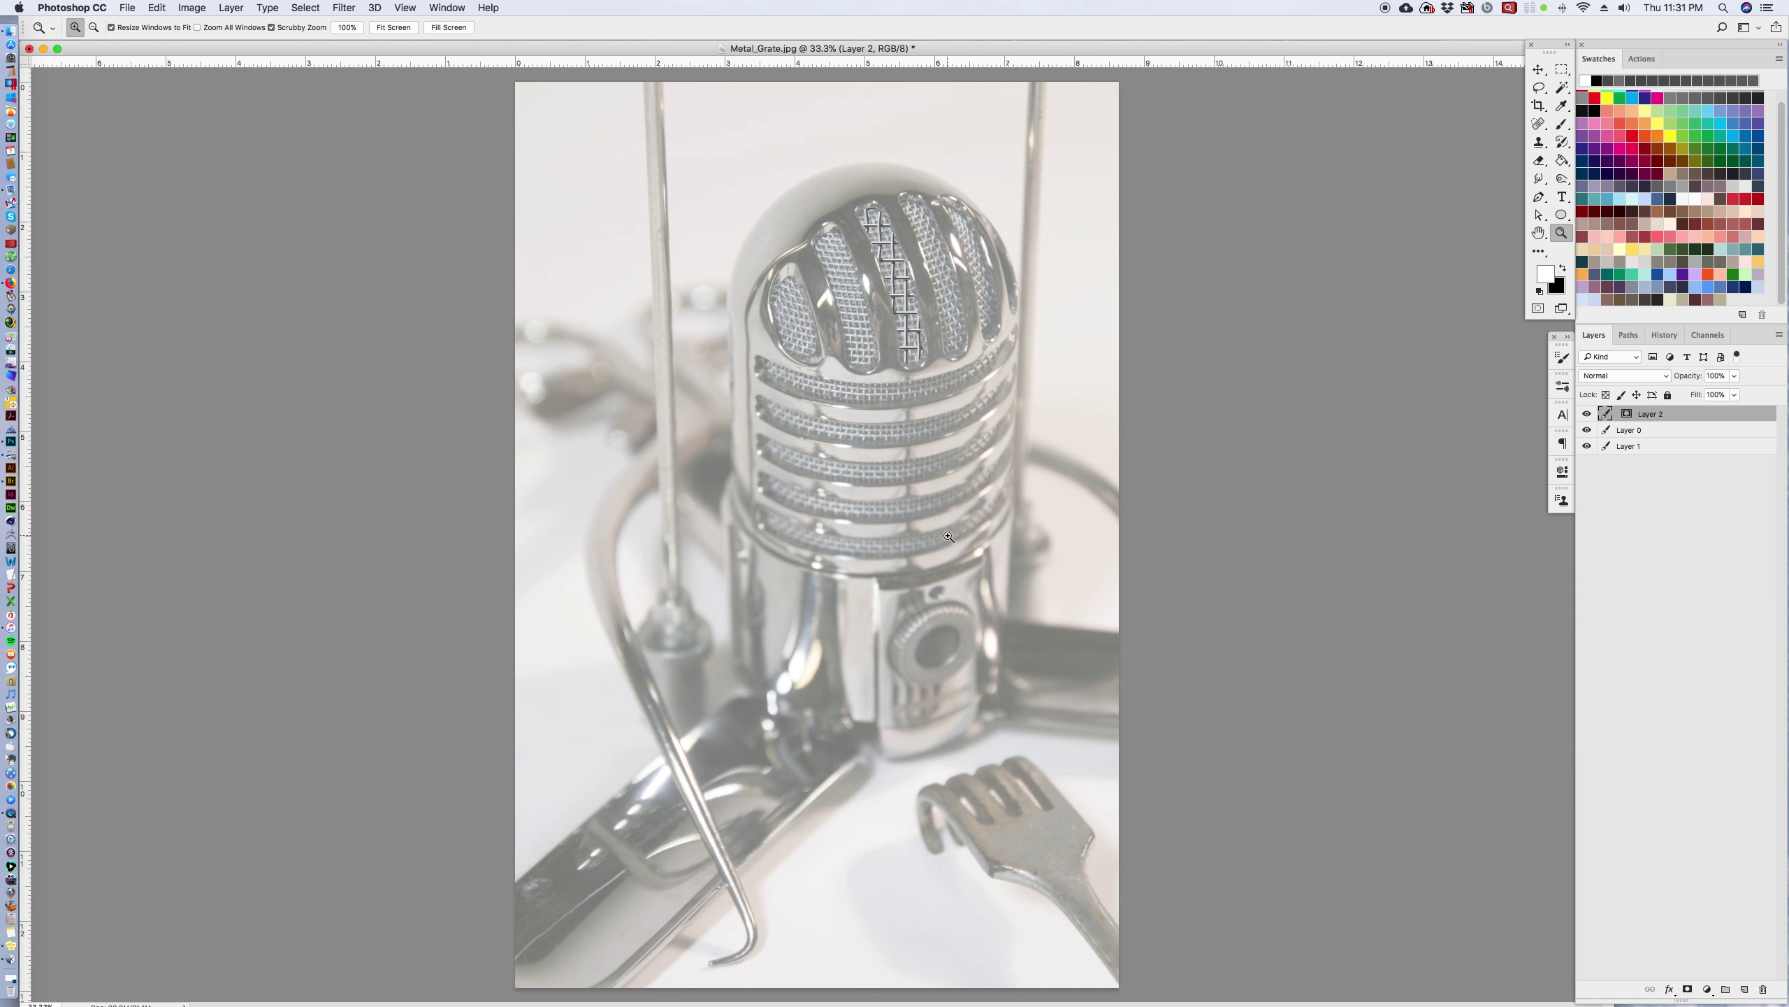
Step: Move Layer 2 up, roughly shrink and tilt it toward the microphone, and zoom in on the head
left_click(1538, 69)
left_click_drag(967, 219, 855, 348)
key("ctrl+t")
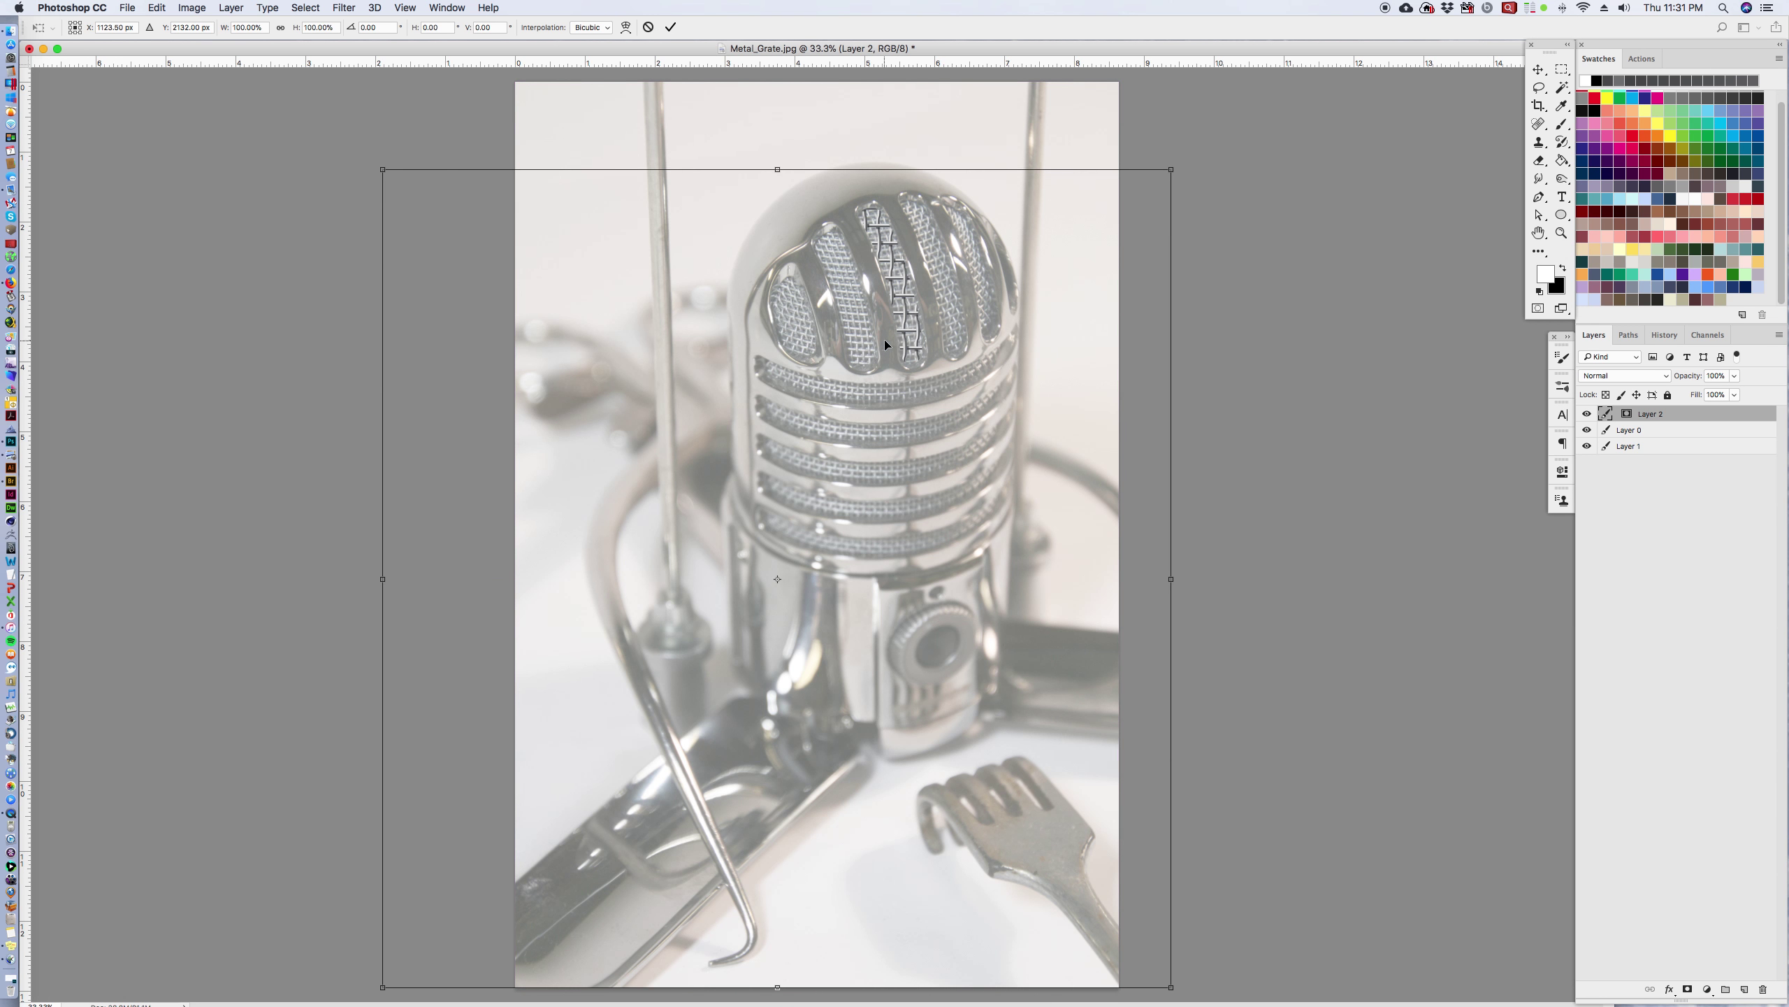
left_click_drag(928, 541, 1033, 310)
left_click_drag(509, 700, 796, 425)
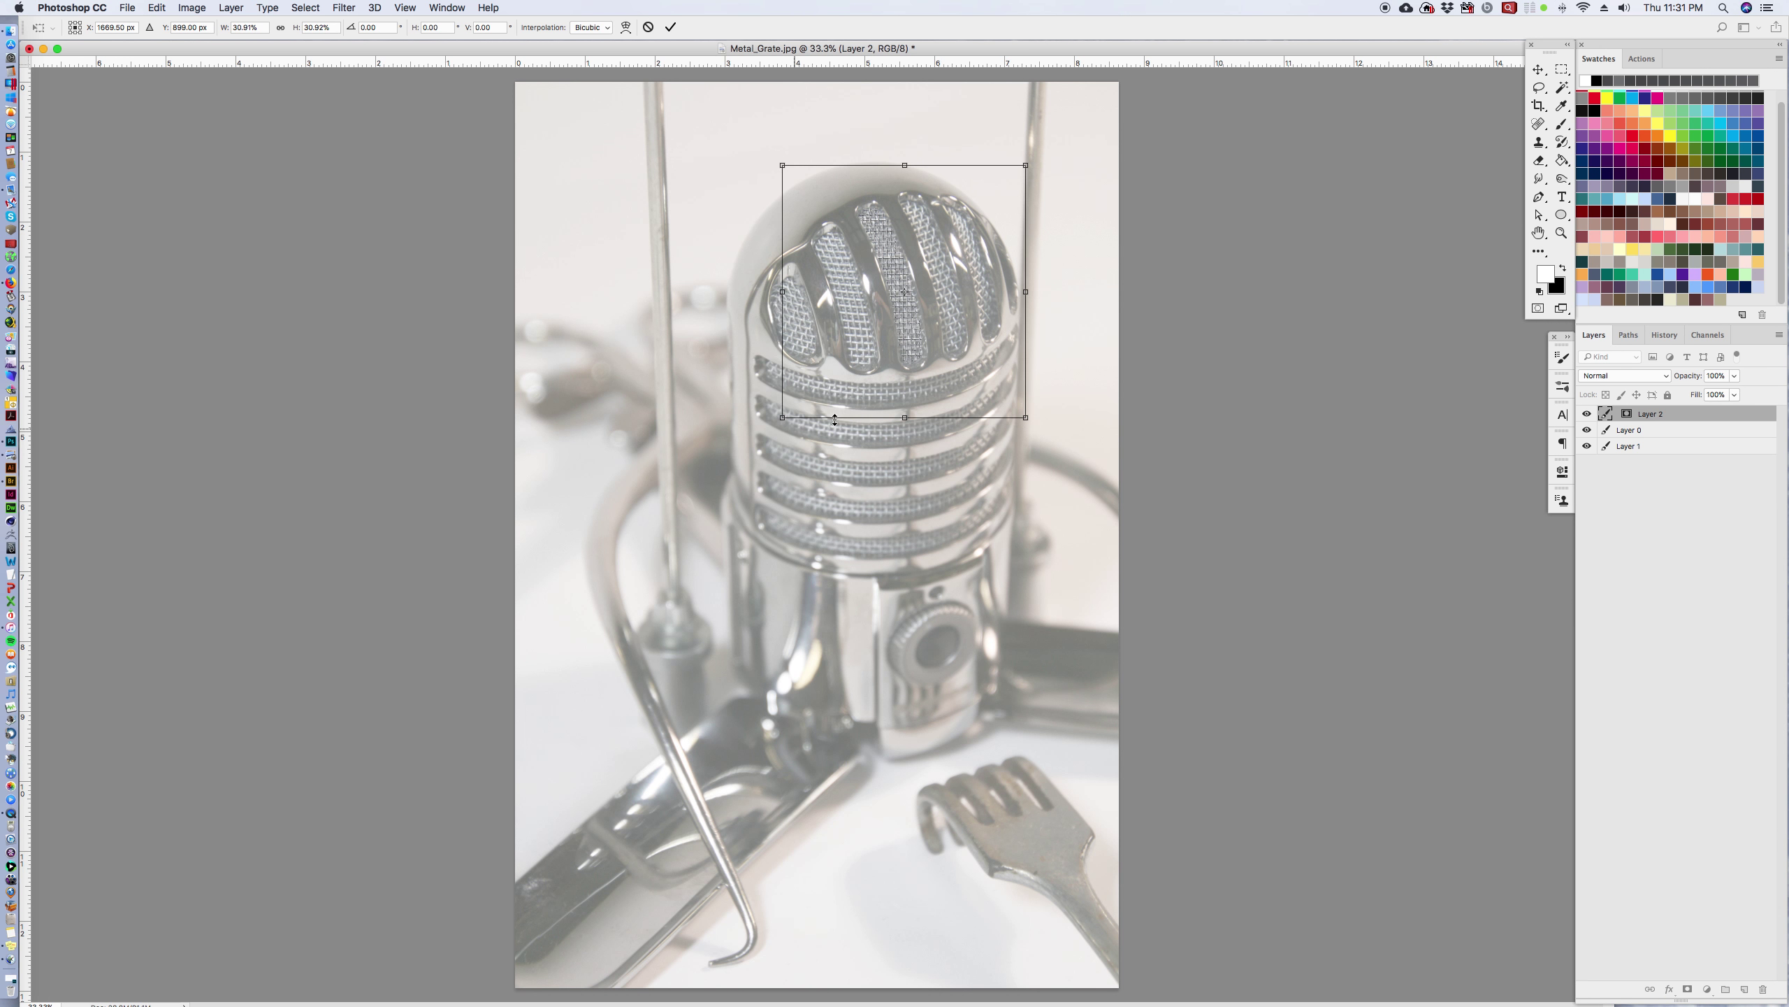
left_click_drag(1115, 287, 1147, 237)
key("Return")
key("z")
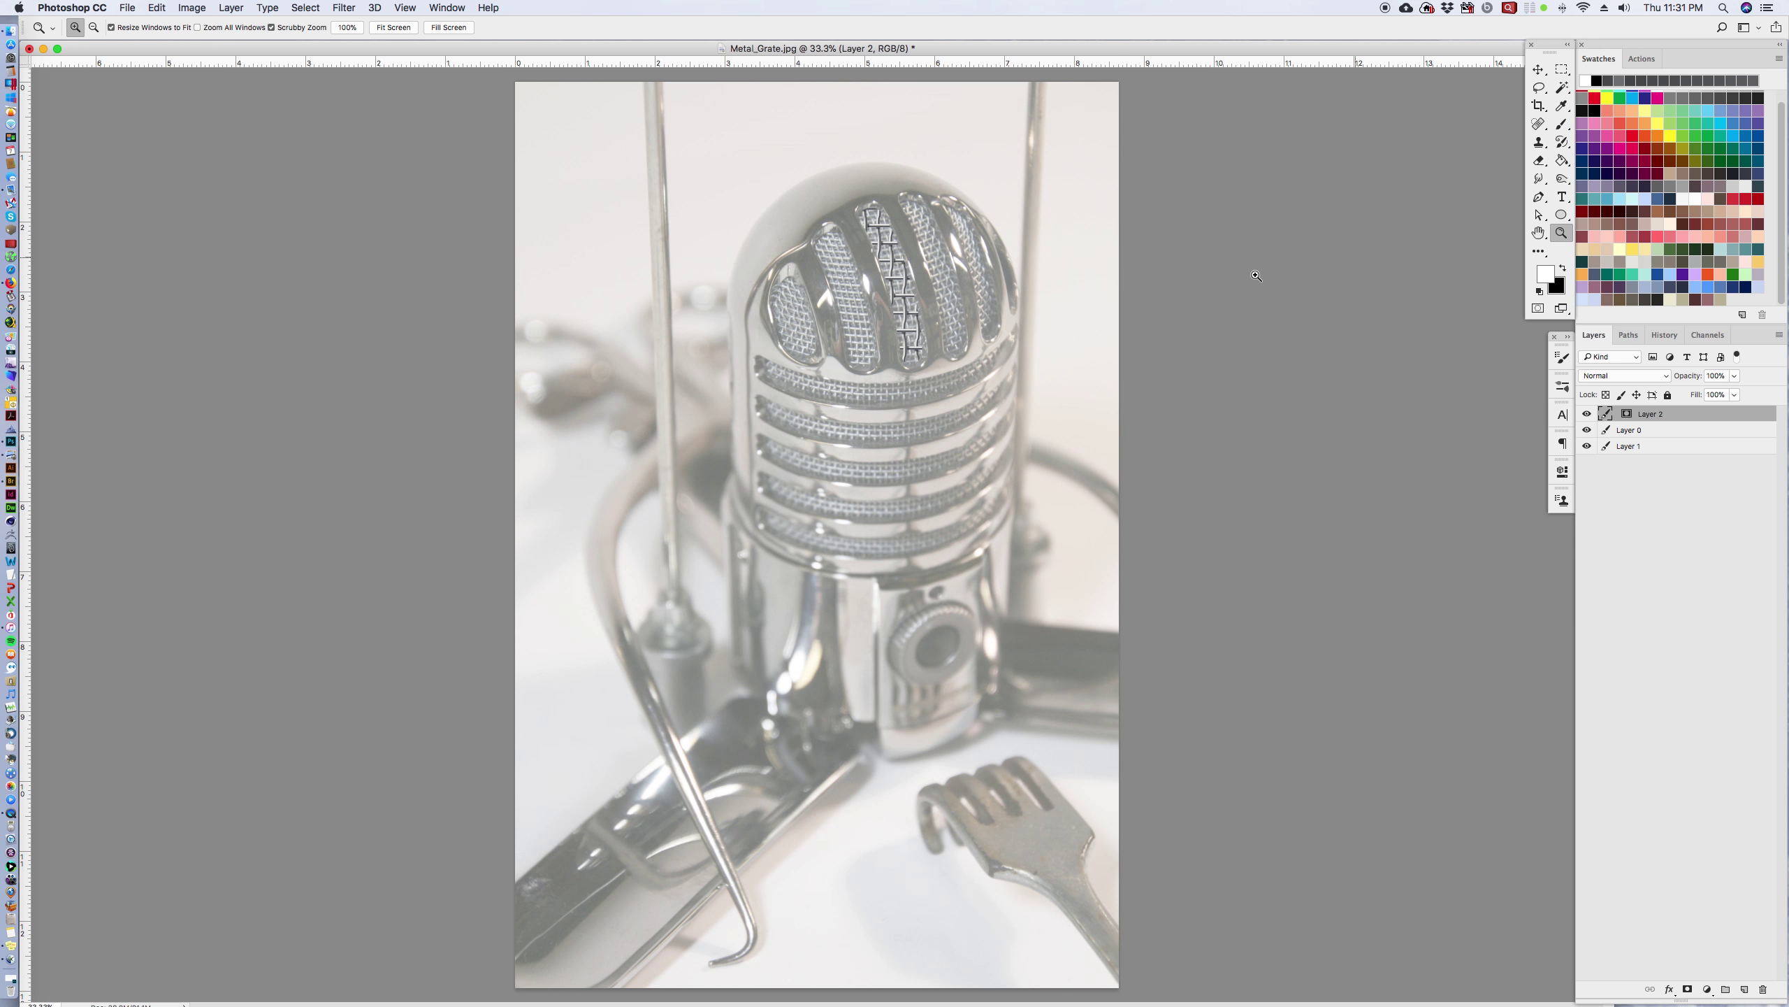
left_click(926, 284)
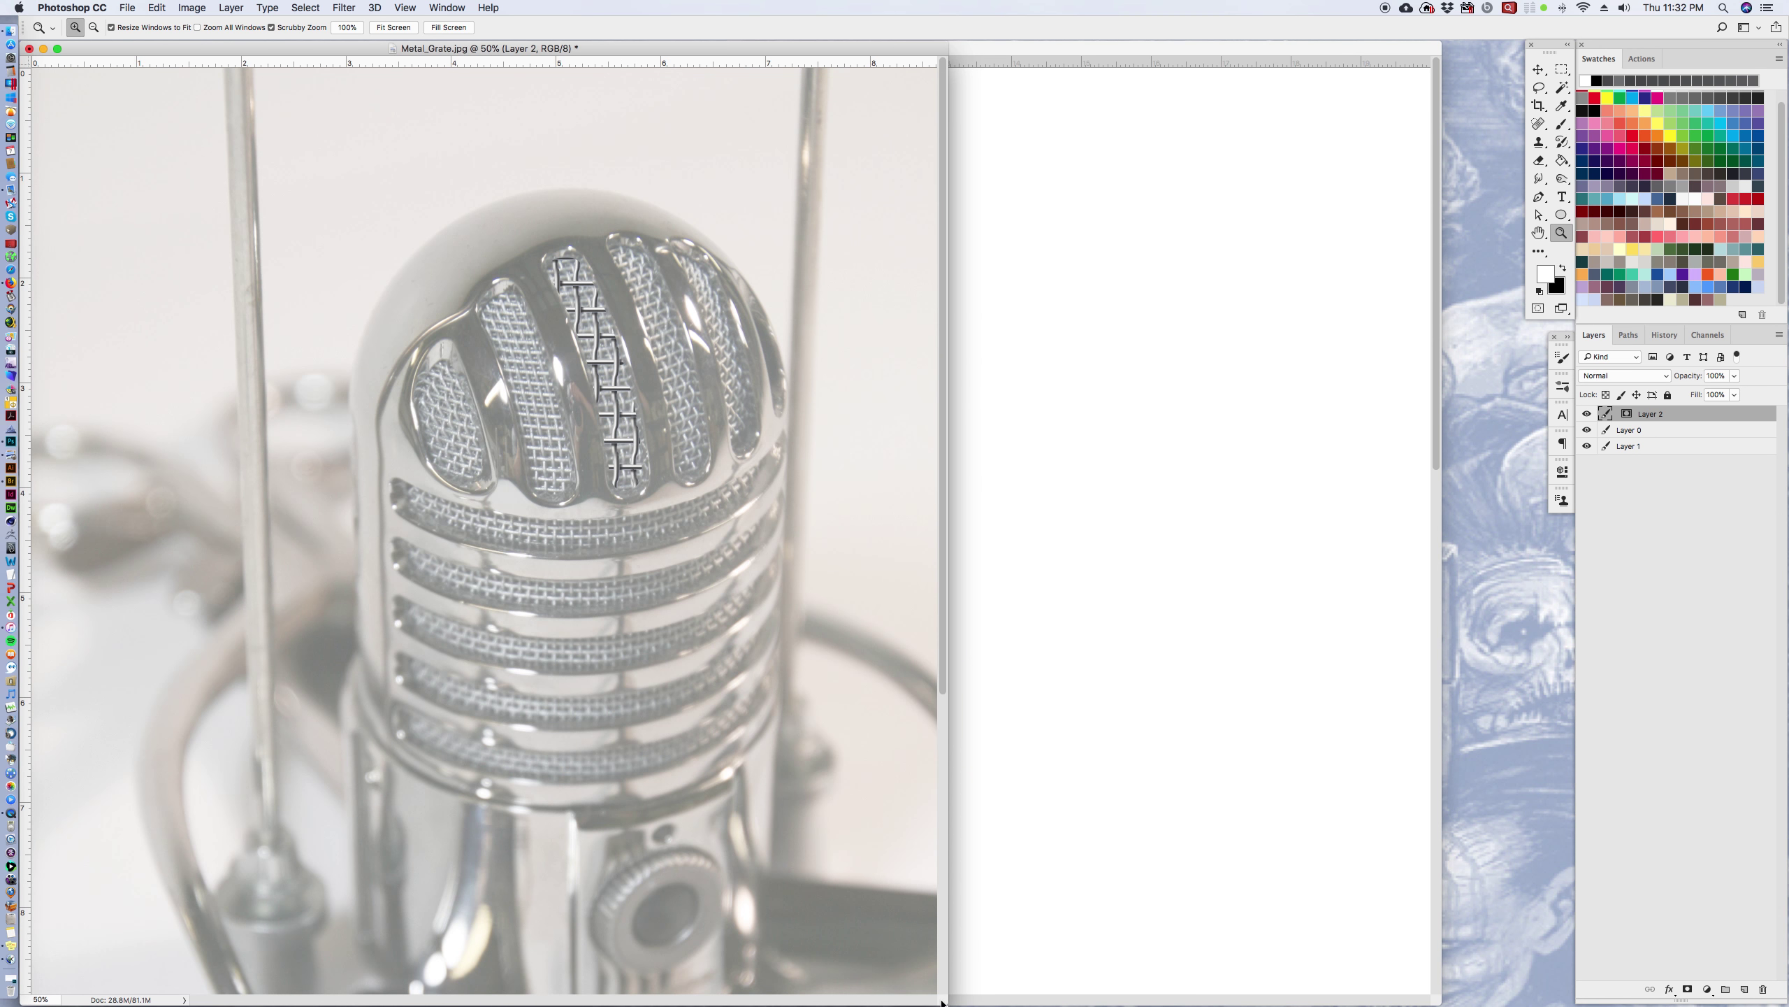
left_click_drag(943, 1001, 1541, 1004)
Step: Rescale the mesh to about 39%, rotate it about −15°, and align it over a grille slot
key("super+t")
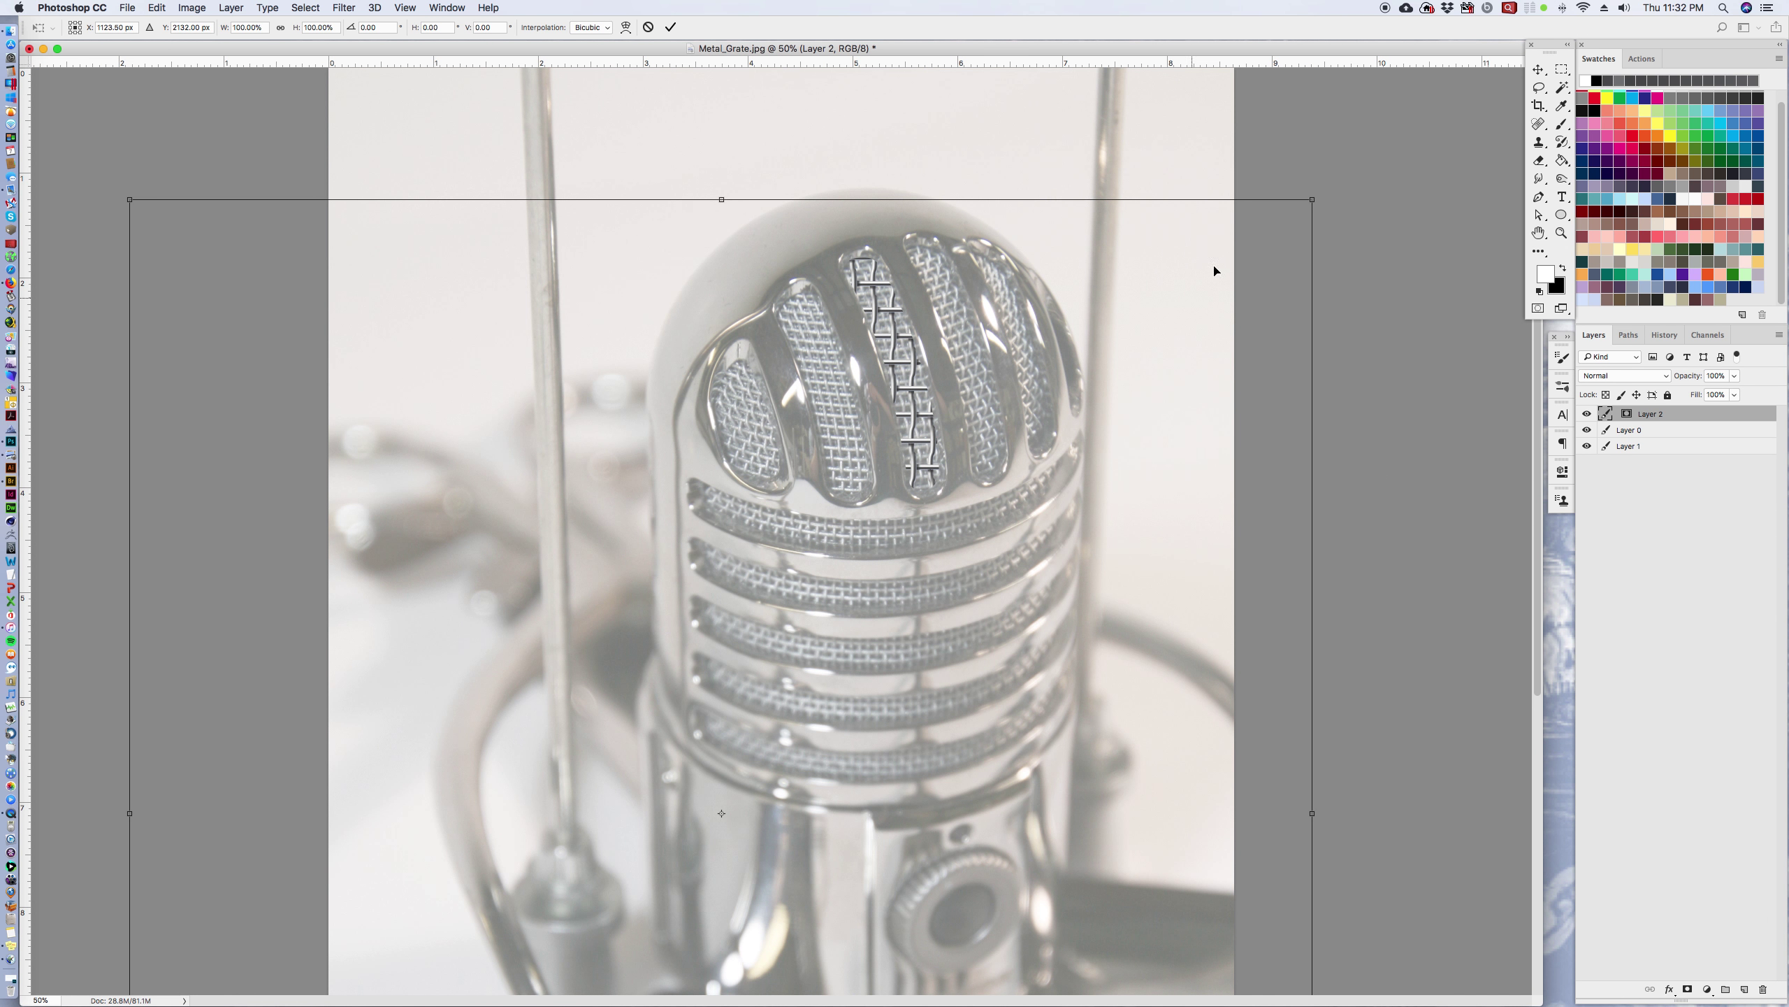
left_click_drag(1316, 196, 1031, 488)
left_click_drag(946, 596, 1104, 269)
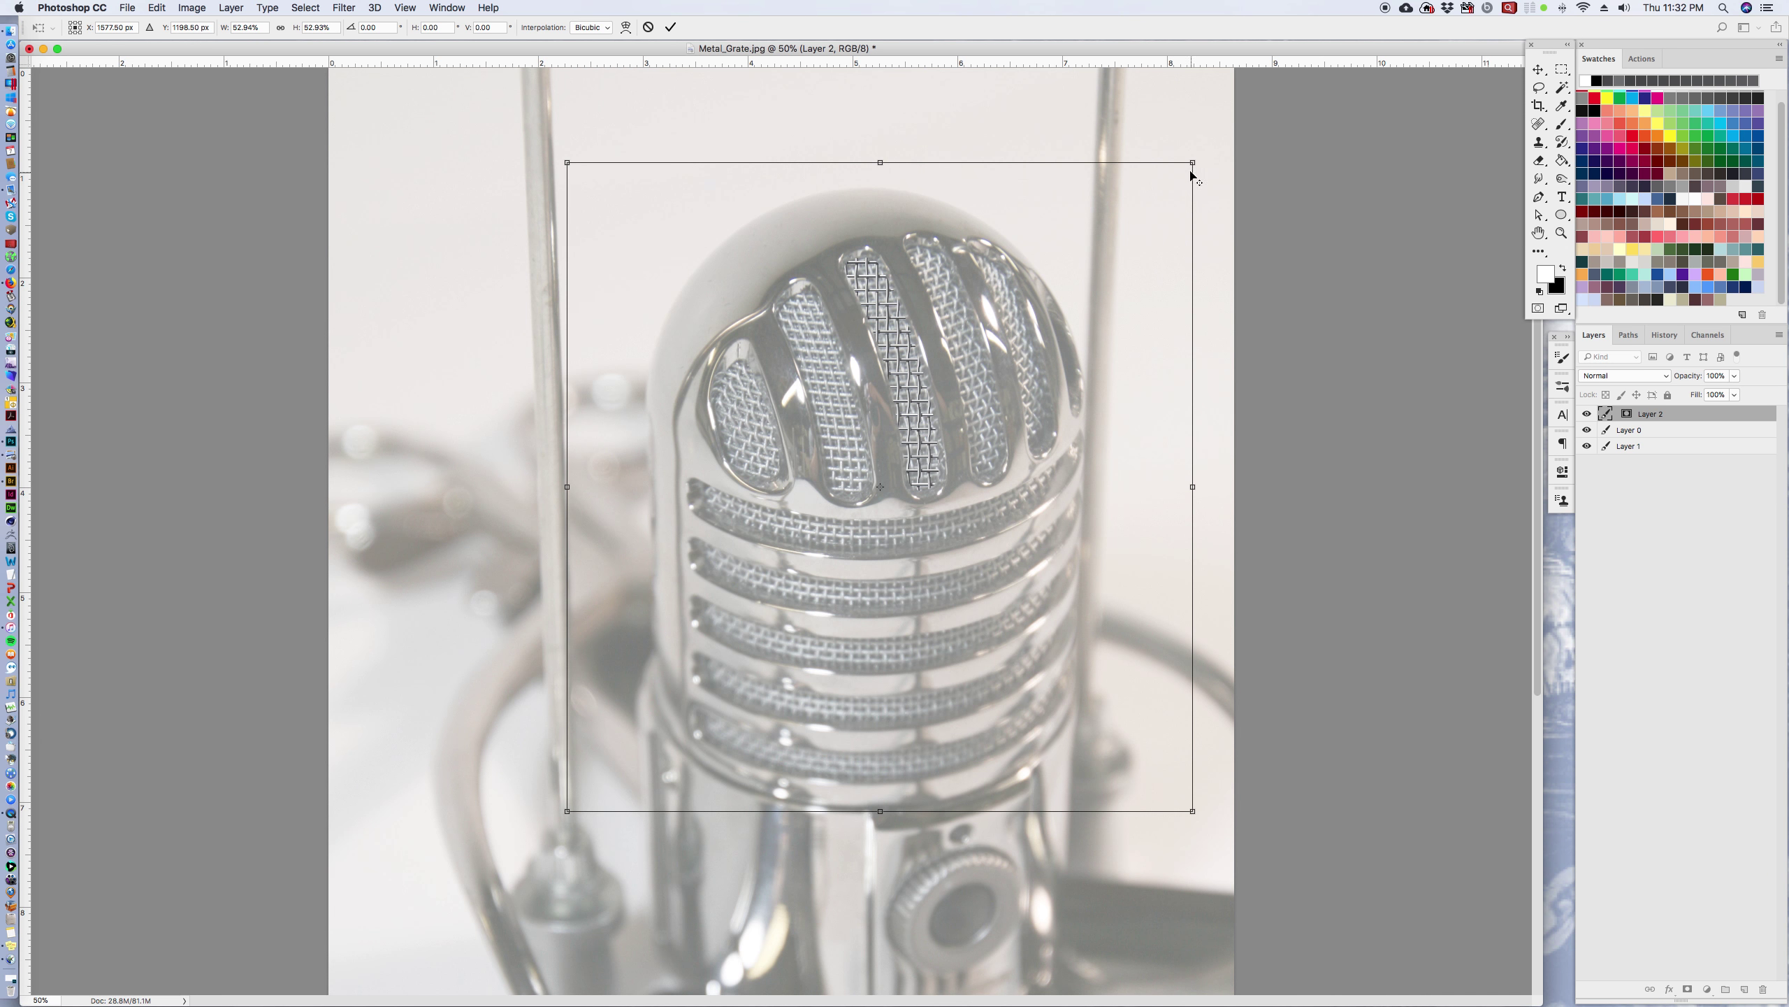
left_click_drag(1192, 162, 1106, 240)
left_click_drag(1008, 404, 1035, 318)
left_click_drag(1245, 253, 1209, 158)
left_click_drag(948, 346, 997, 344)
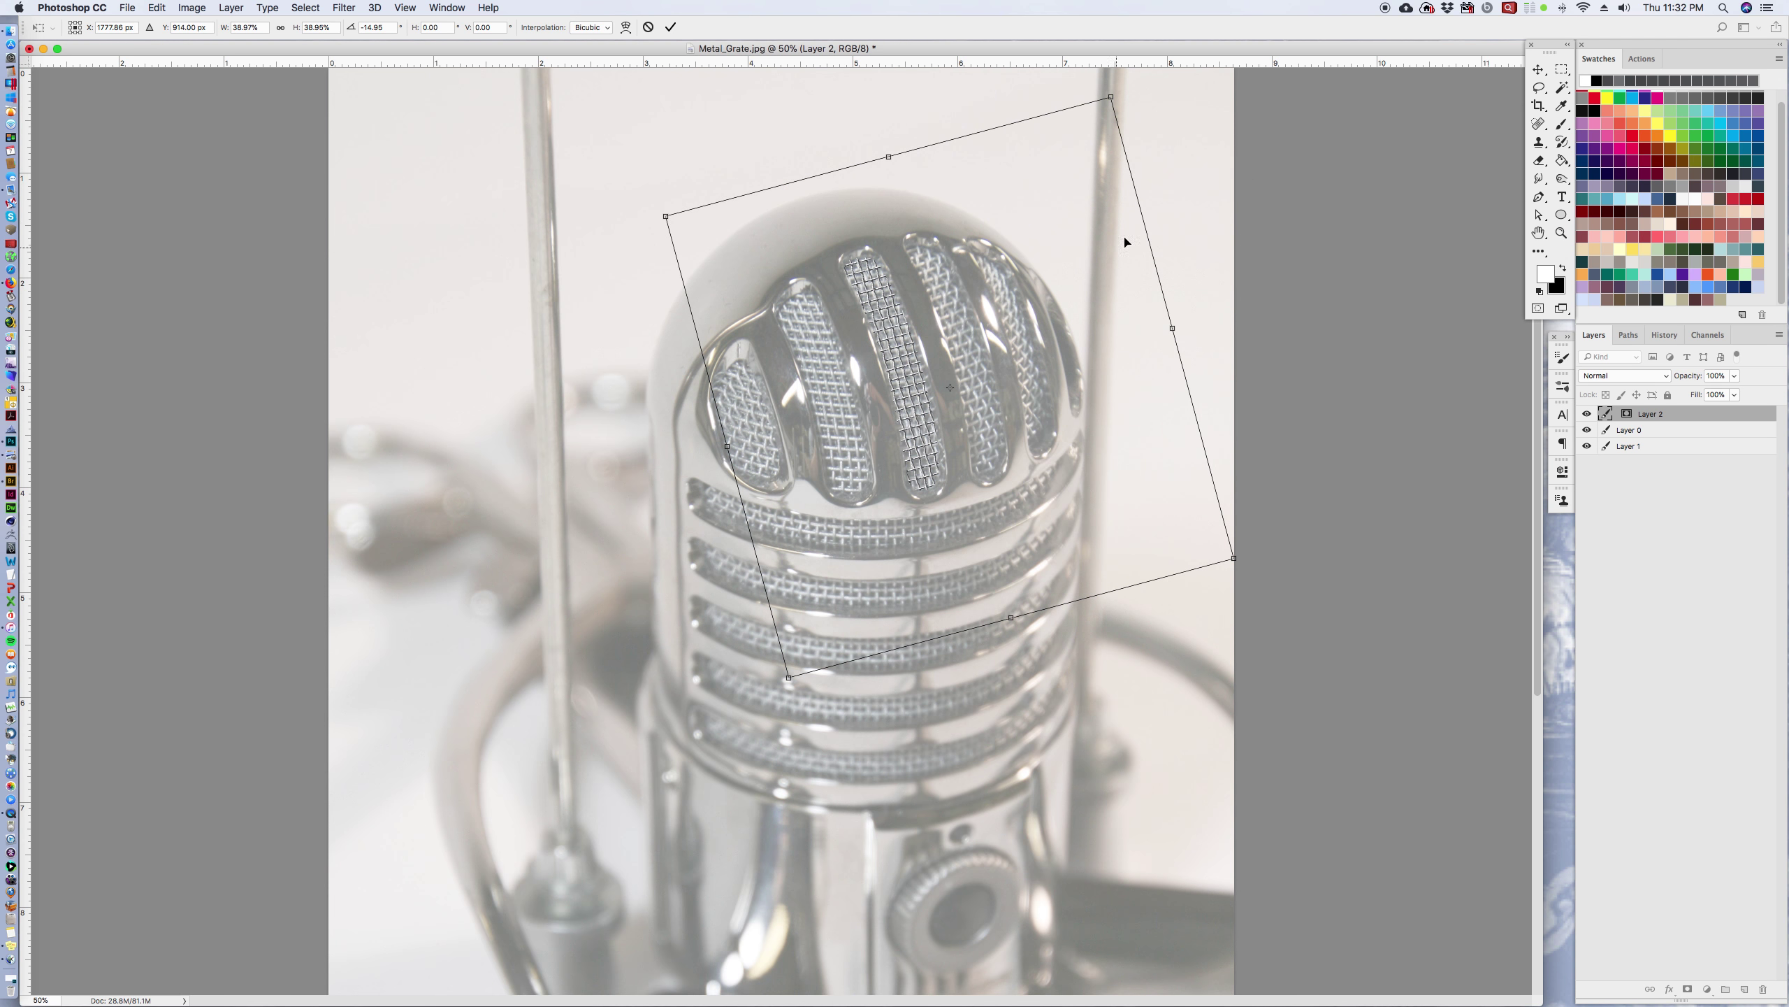
Step: Switch the transform to Warp and bend the mesh's top edge and corners toward the curved slot
left_click(625, 28)
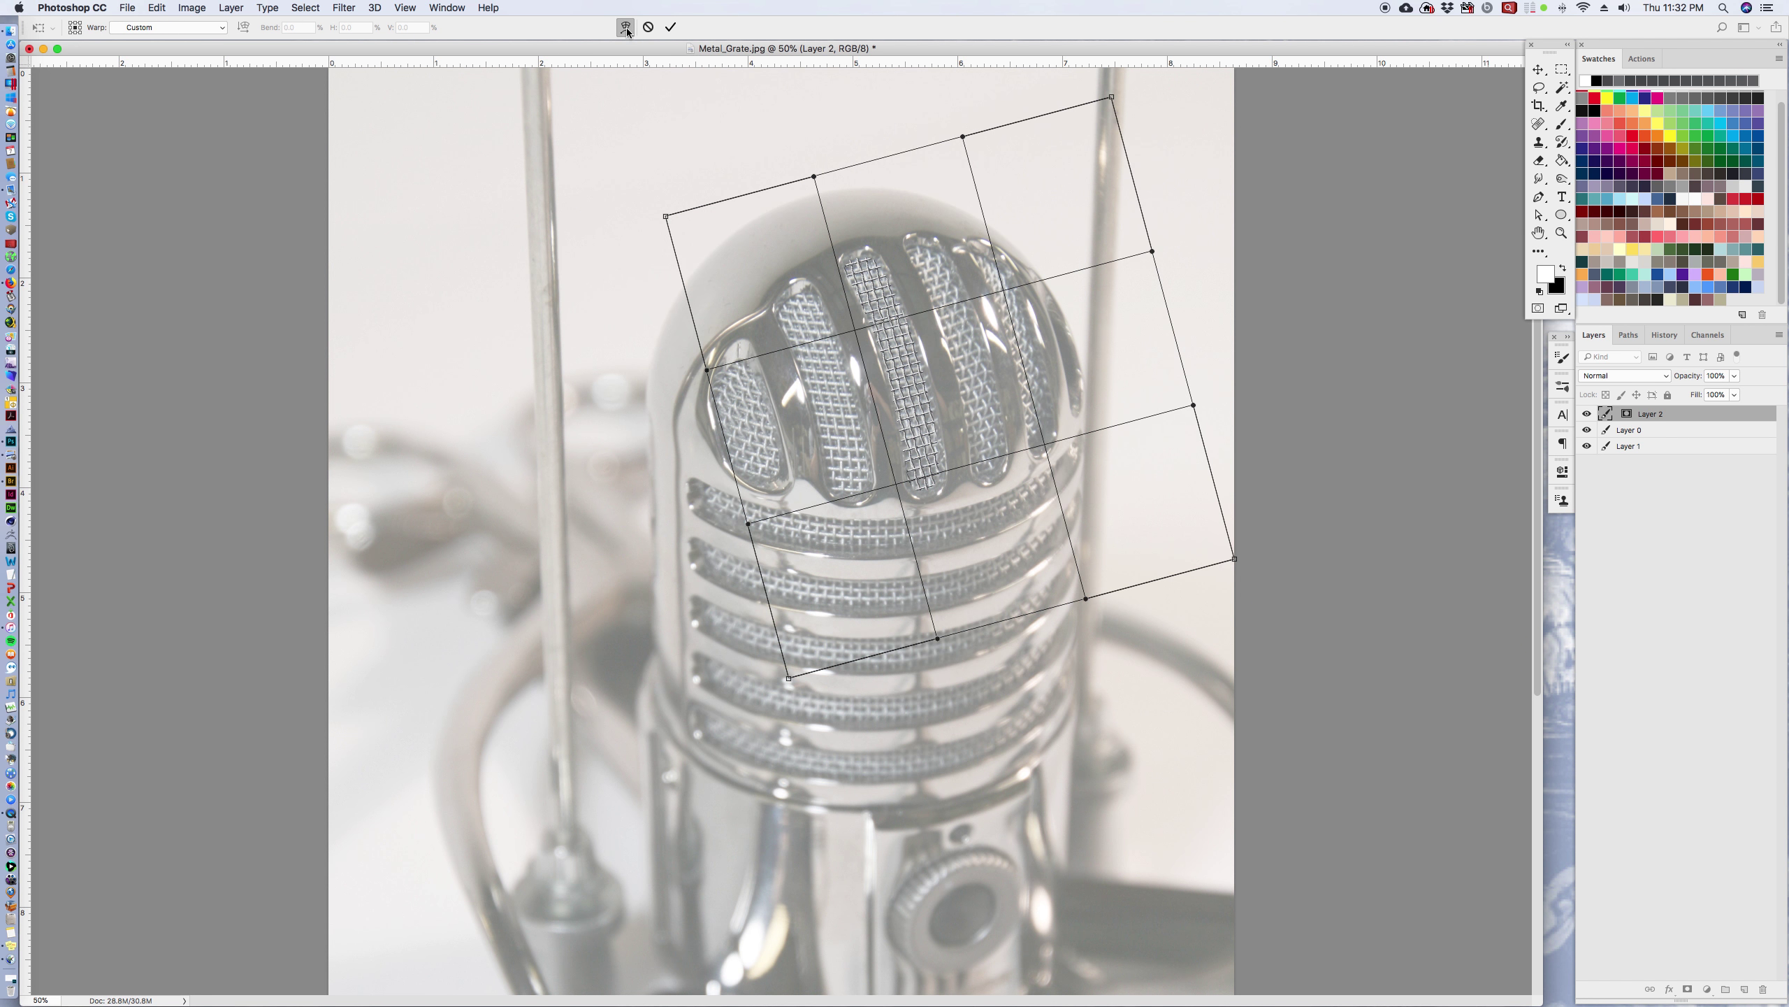
left_click_drag(902, 330, 851, 367)
left_click_drag(701, 326, 897, 280)
left_click_drag(821, 655, 748, 557)
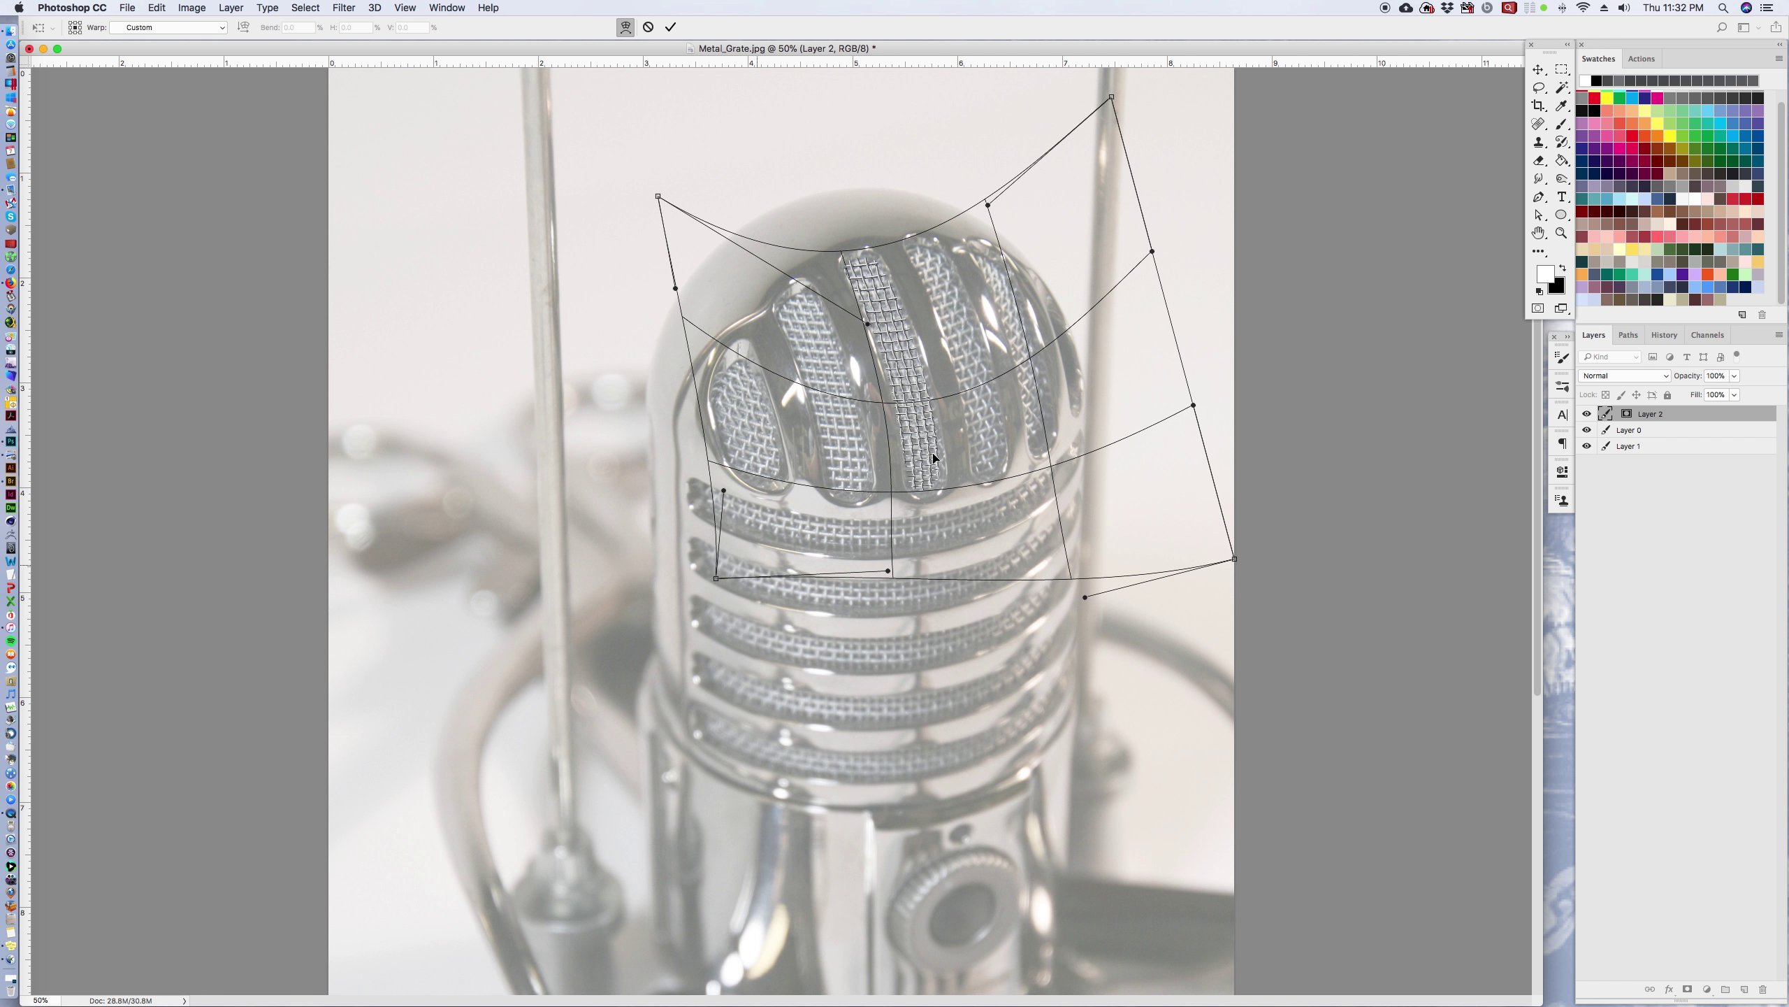
left_click_drag(956, 258, 949, 277)
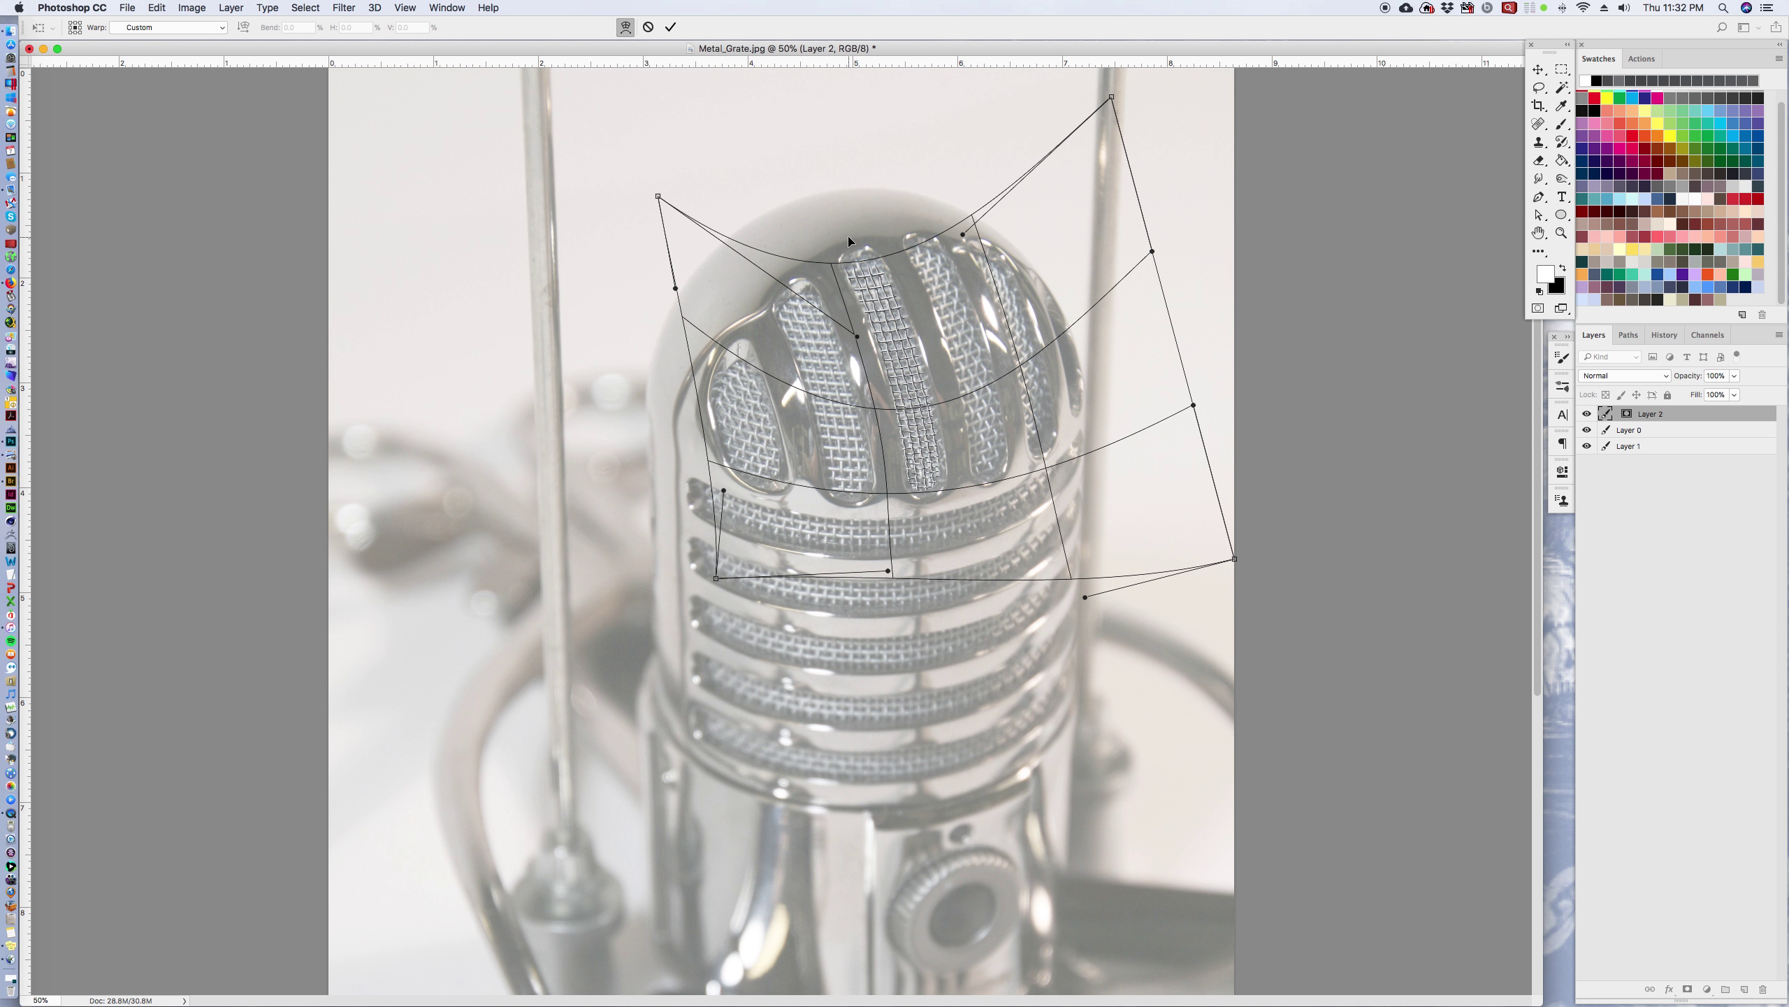
left_click_drag(918, 397, 918, 385)
left_click_drag(885, 274, 887, 259)
Step: Refine the warp's lower corners and curves so the mesh strip follows the slot
left_click_drag(939, 561, 1016, 466)
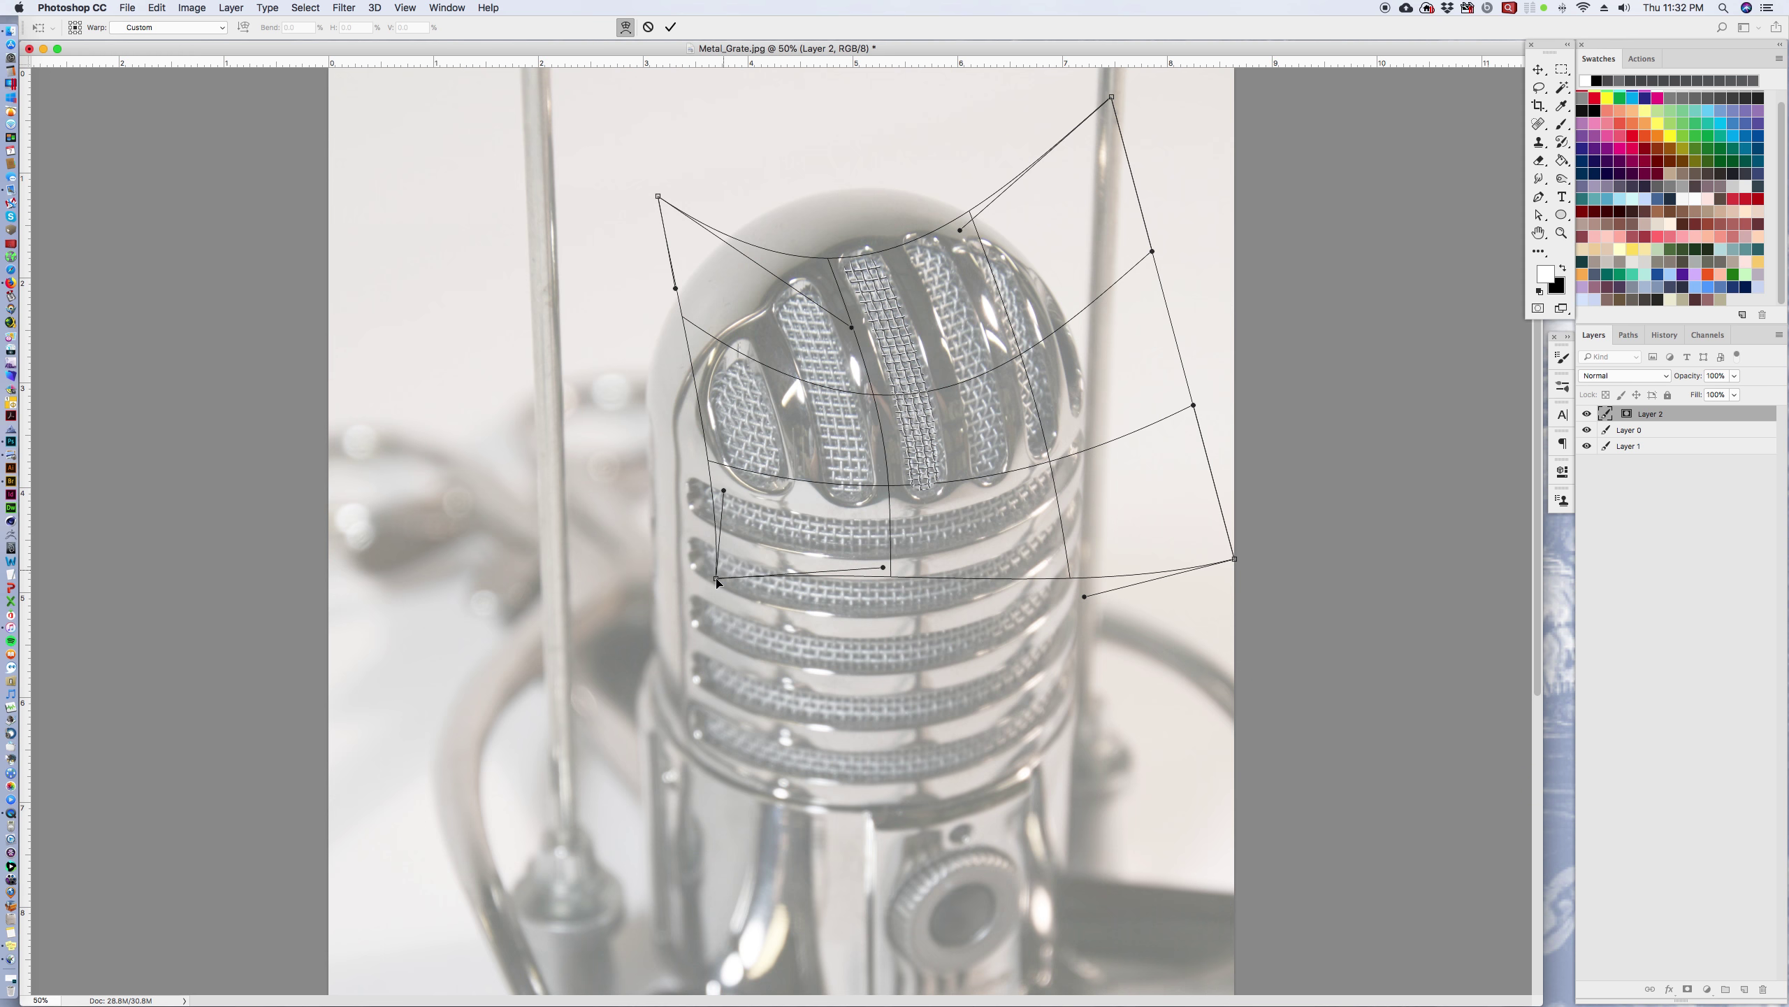
left_click_drag(717, 579, 708, 518)
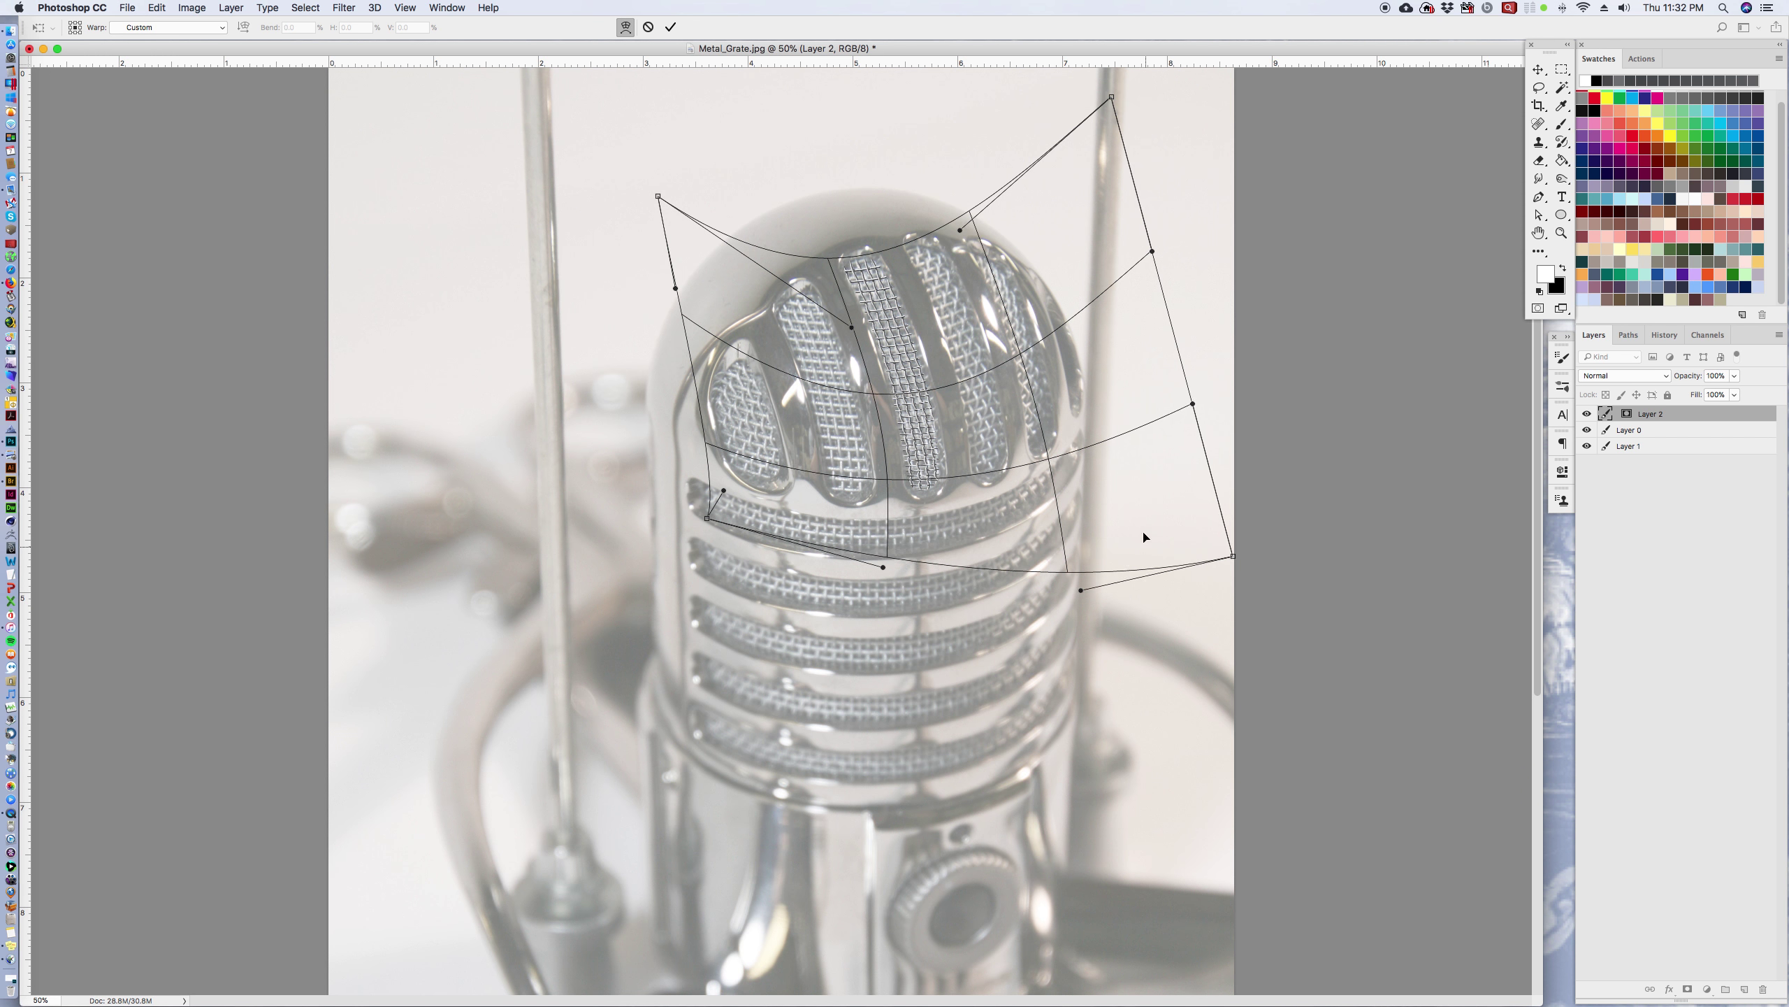
left_click_drag(1143, 537, 952, 550)
left_click_drag(827, 289, 889, 249)
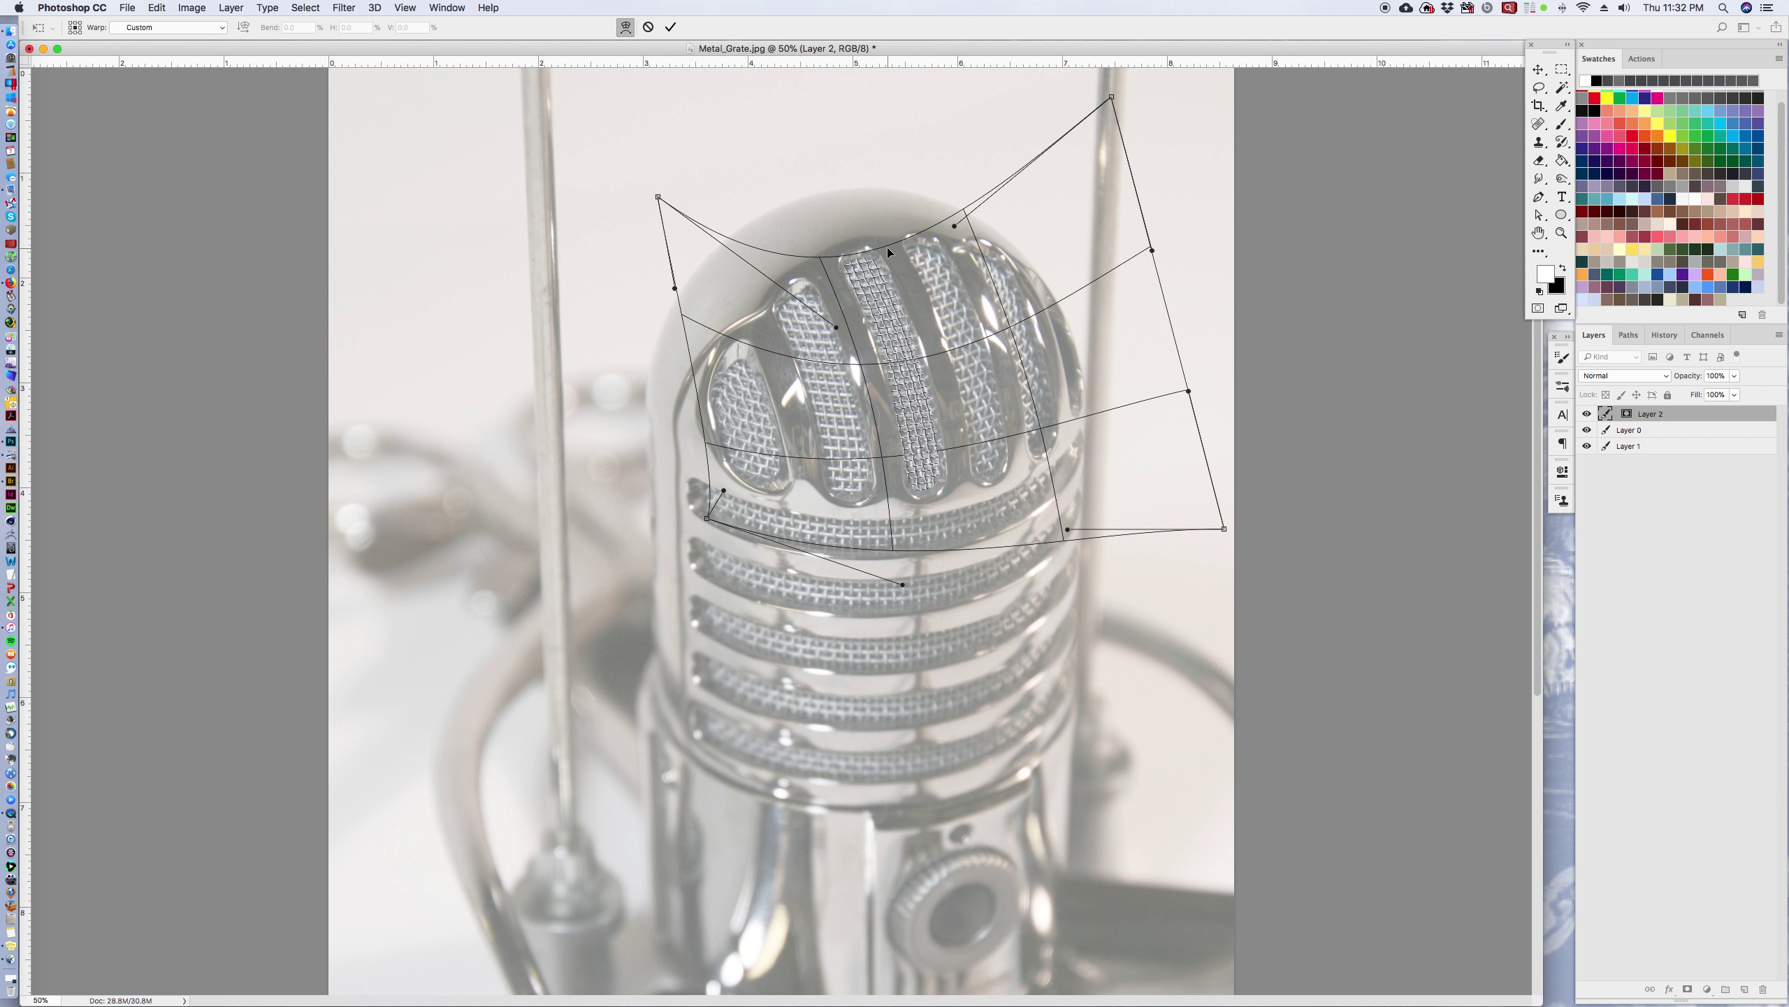
left_click_drag(948, 362, 948, 360)
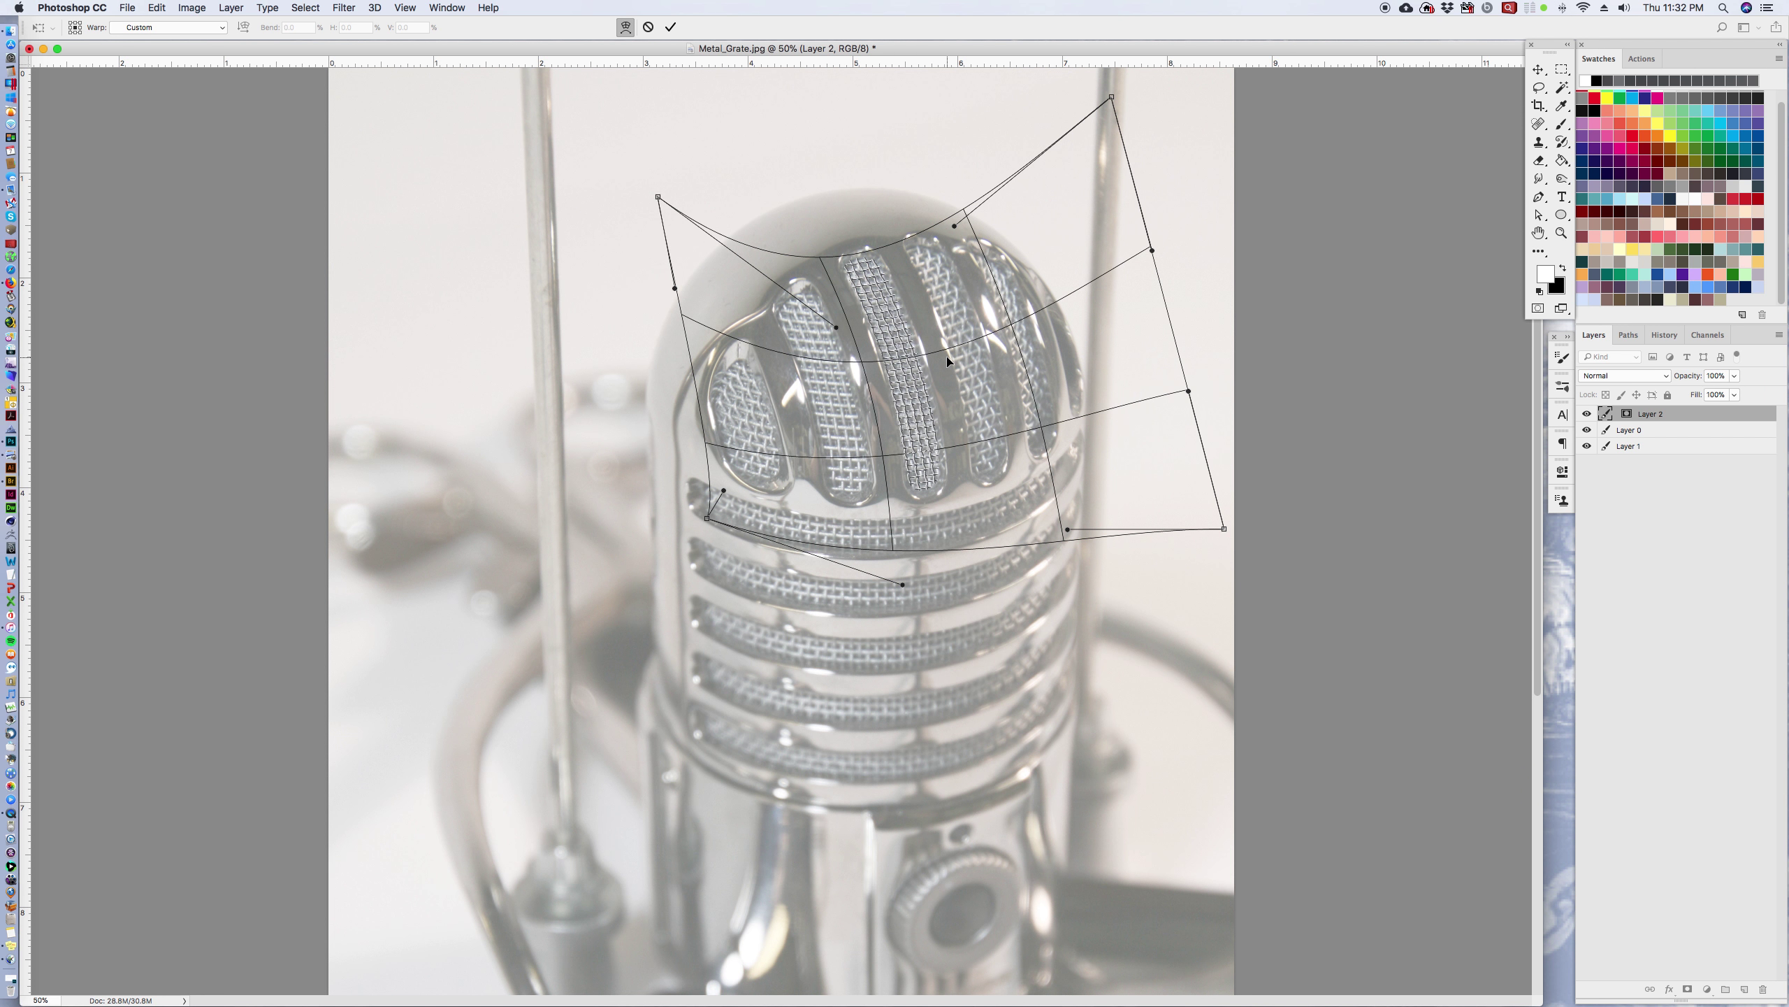
left_click_drag(977, 426, 972, 450)
left_click_drag(1064, 537, 1034, 536)
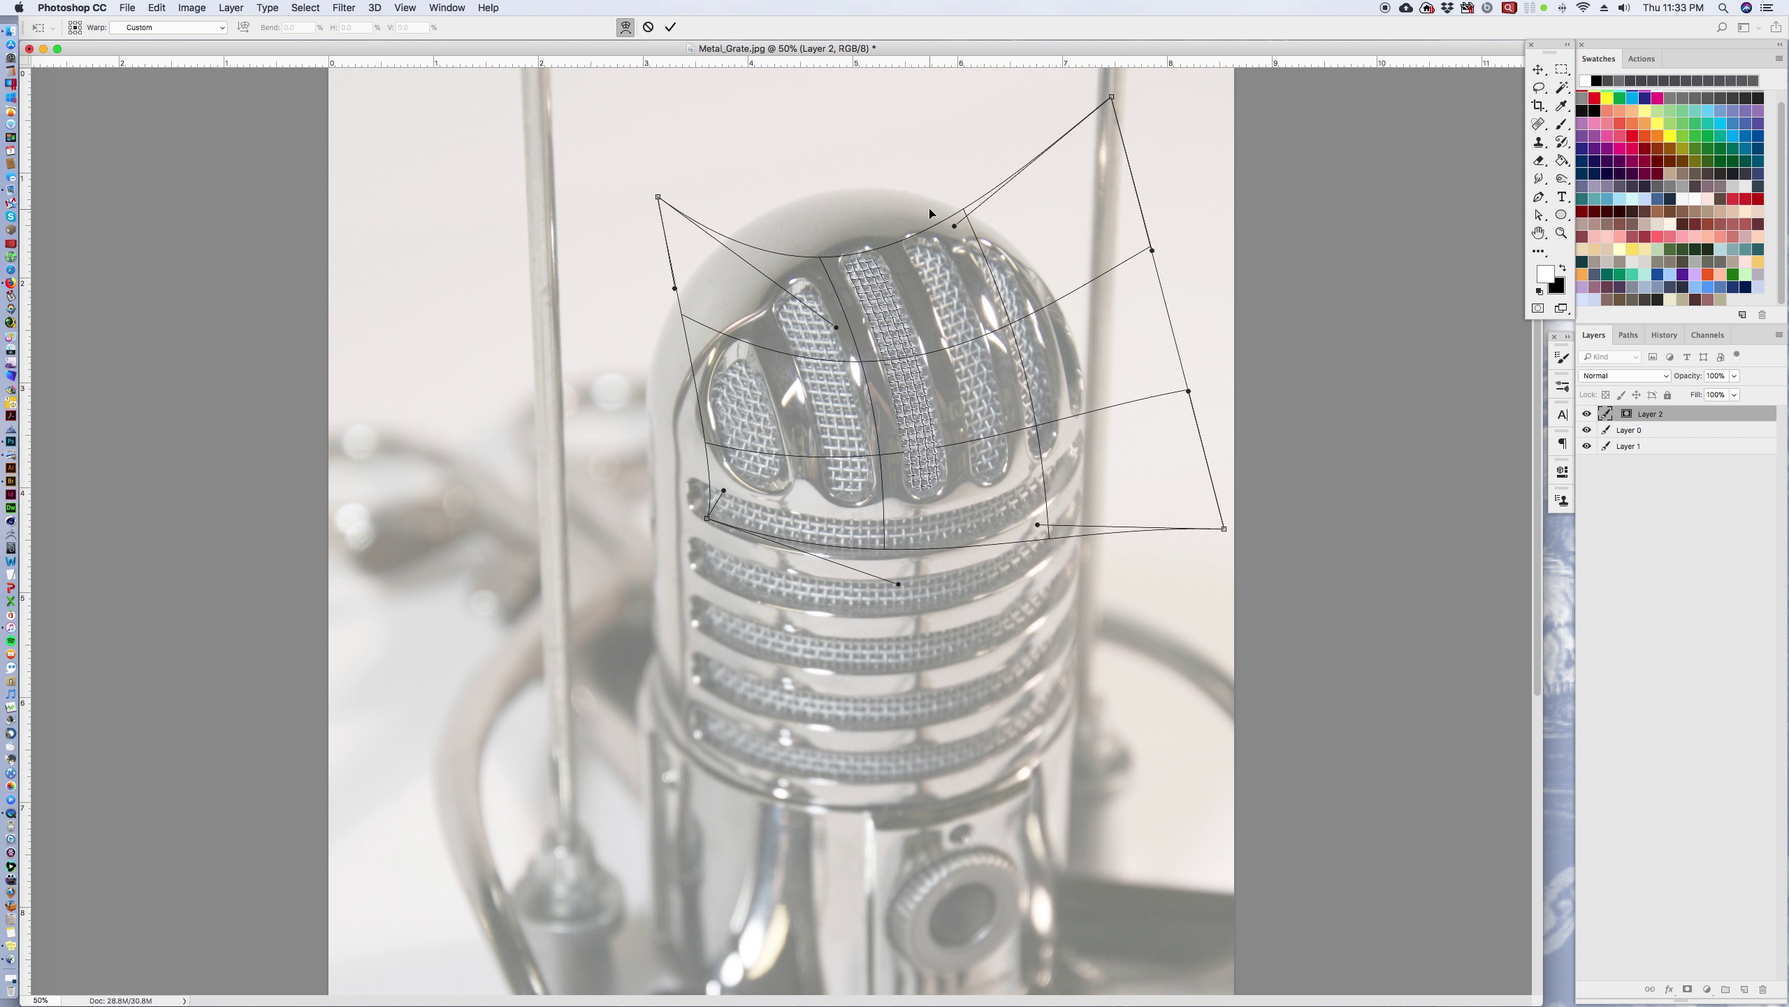
Step: Commit the warp, zoom to 100% on the strip, and hide Layer 0
key("Return")
key("z")
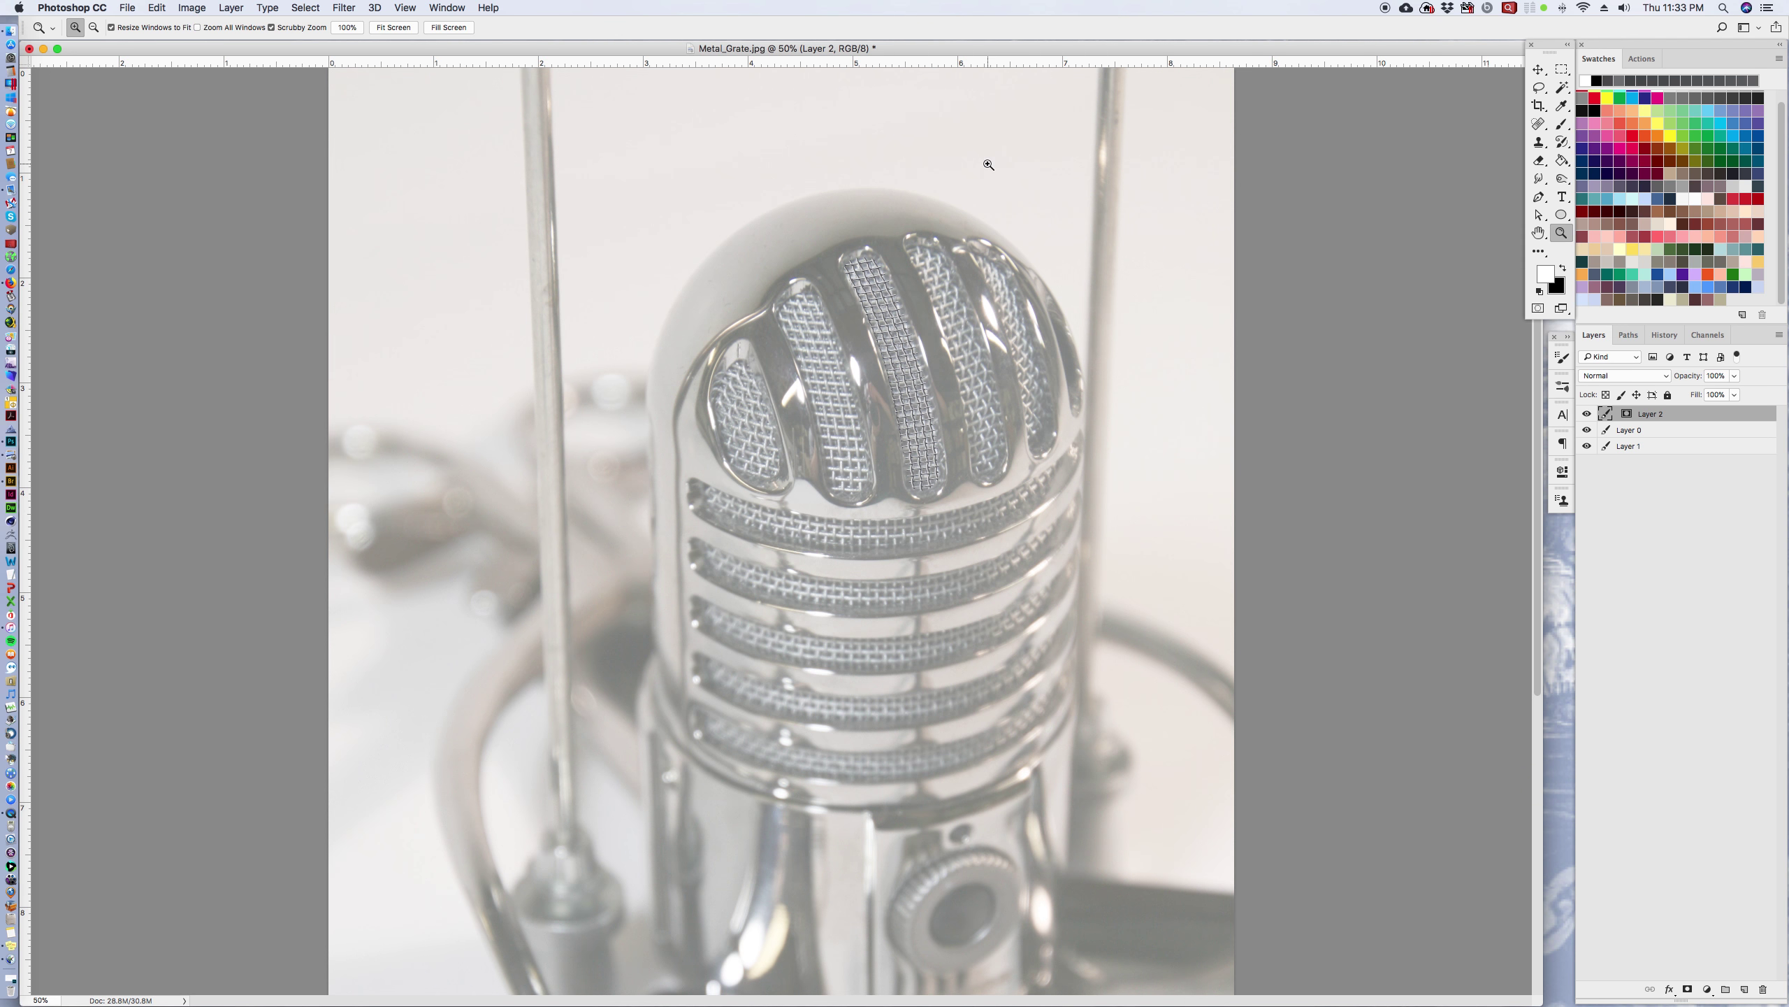
left_click(910, 383)
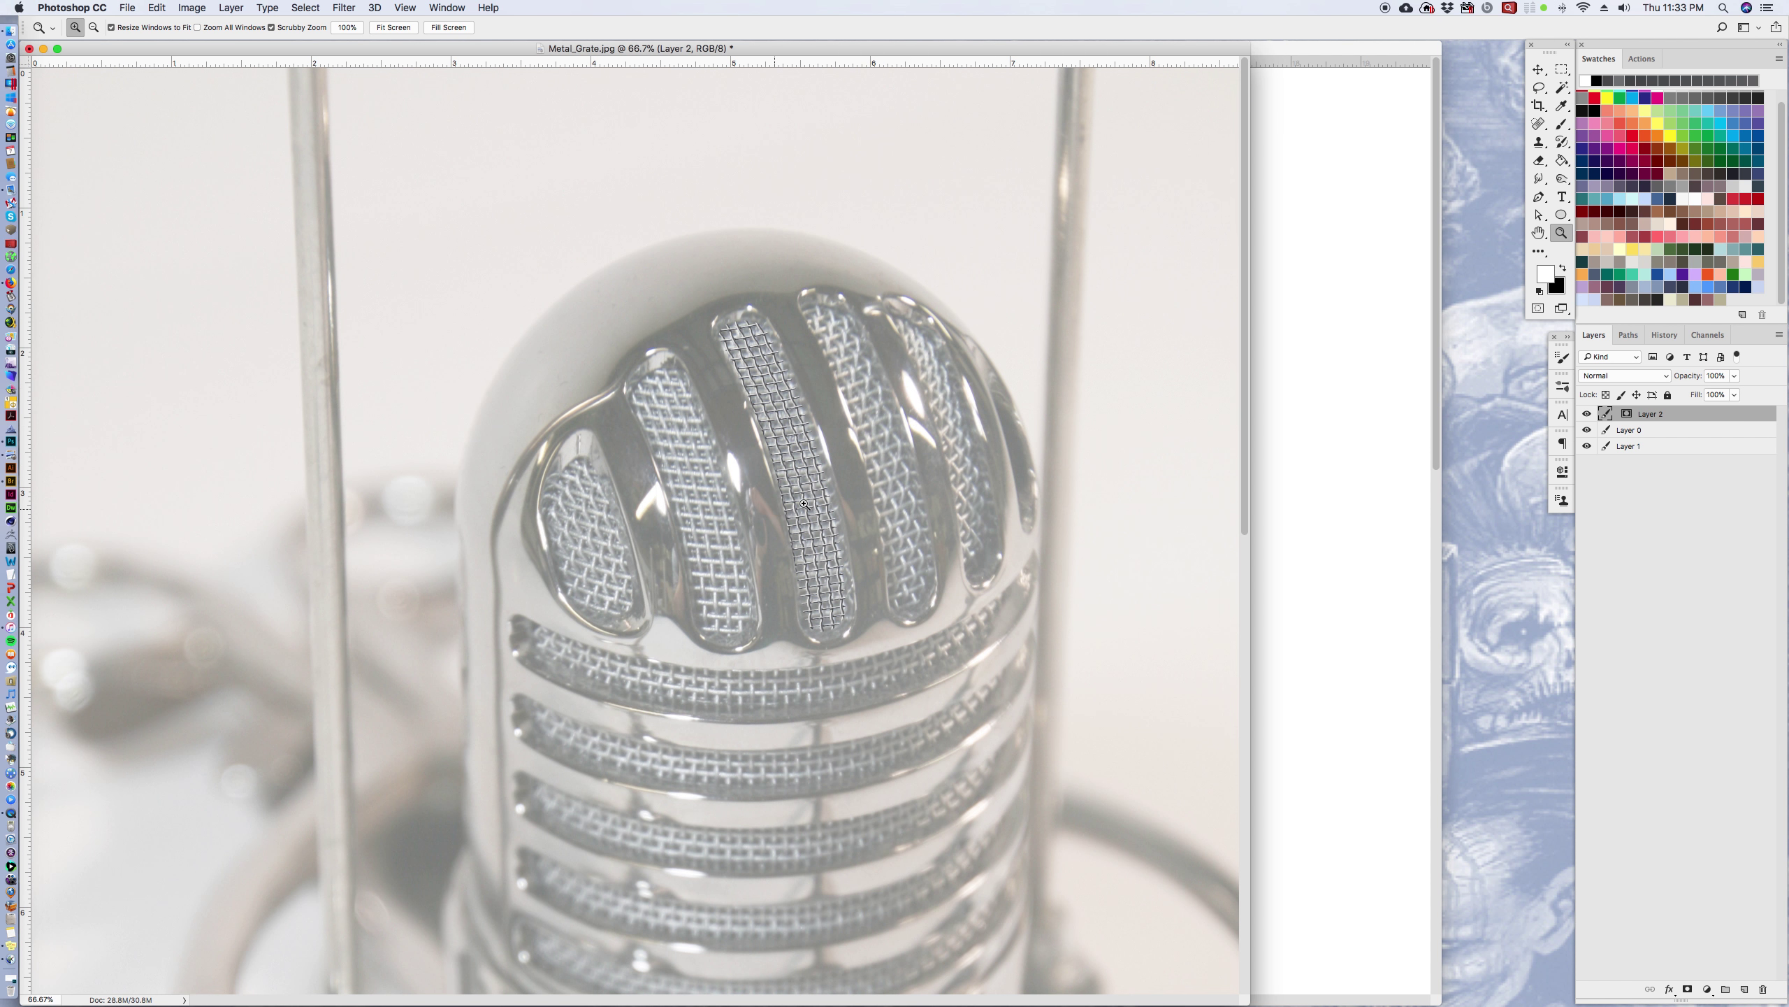
left_click(804, 504)
left_click(1587, 430)
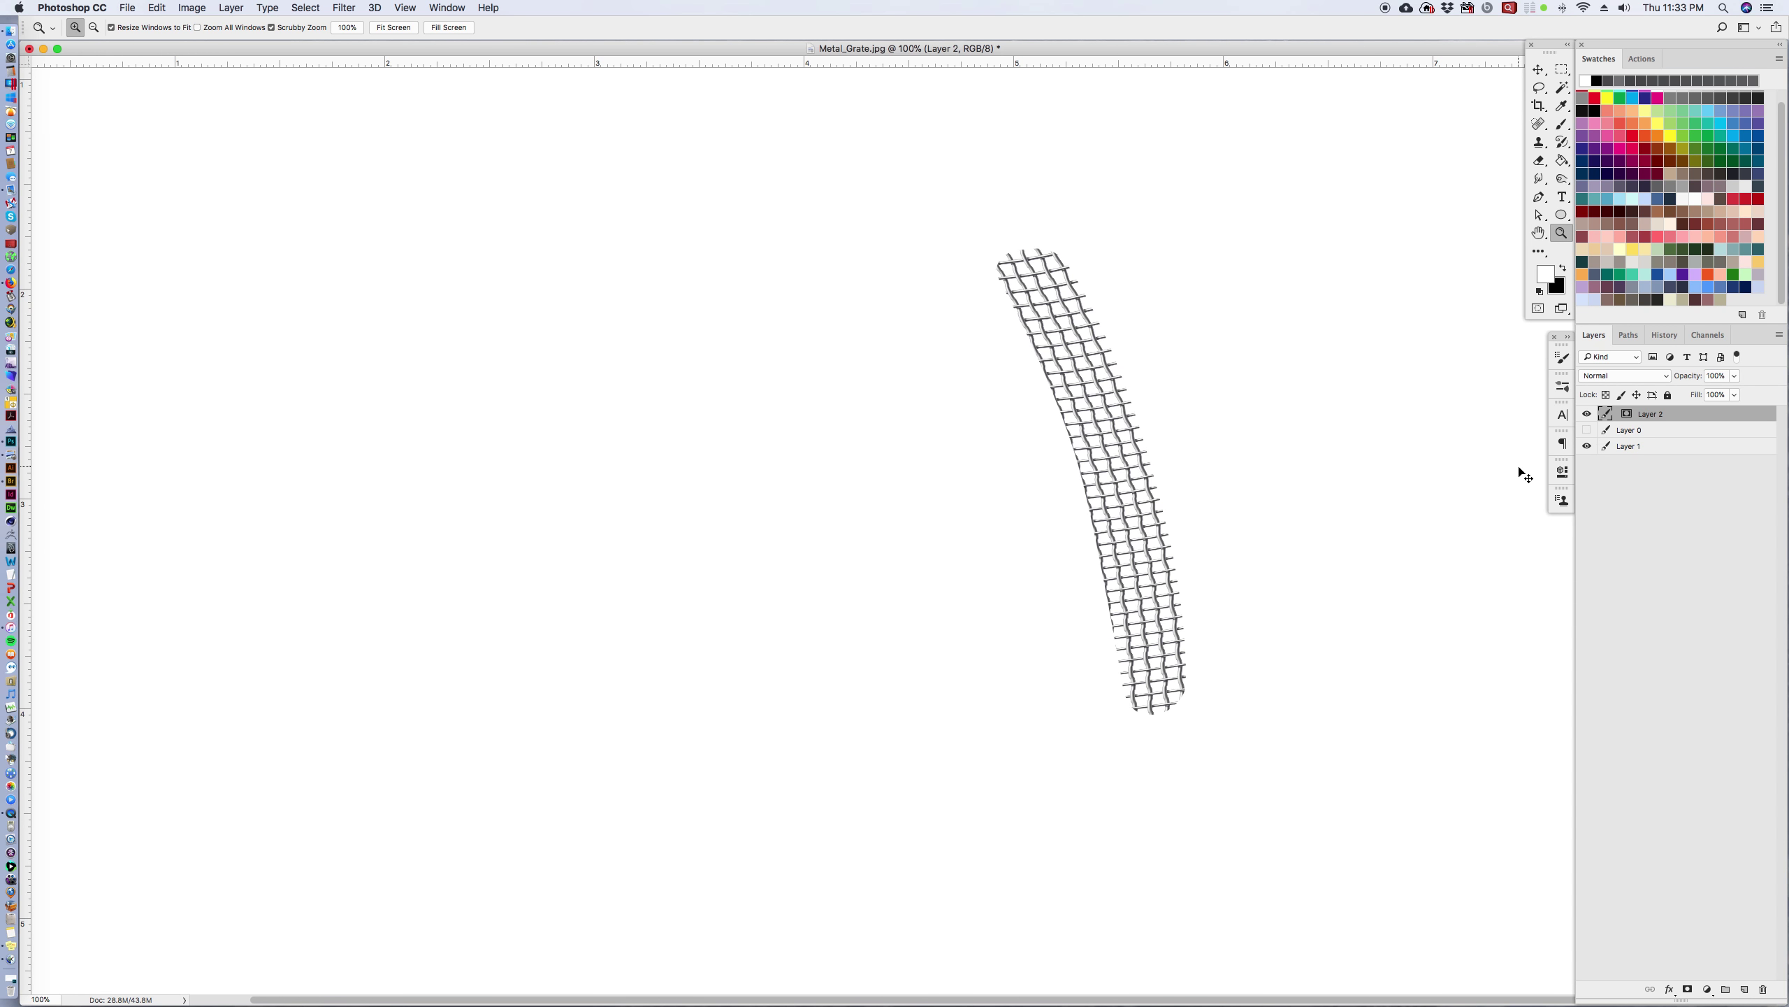
Step: Re-warp to nudge the strip's lower-left edge, commit, zoom out to 50%, and show Layer 0
key("super+t")
left_click(626, 27)
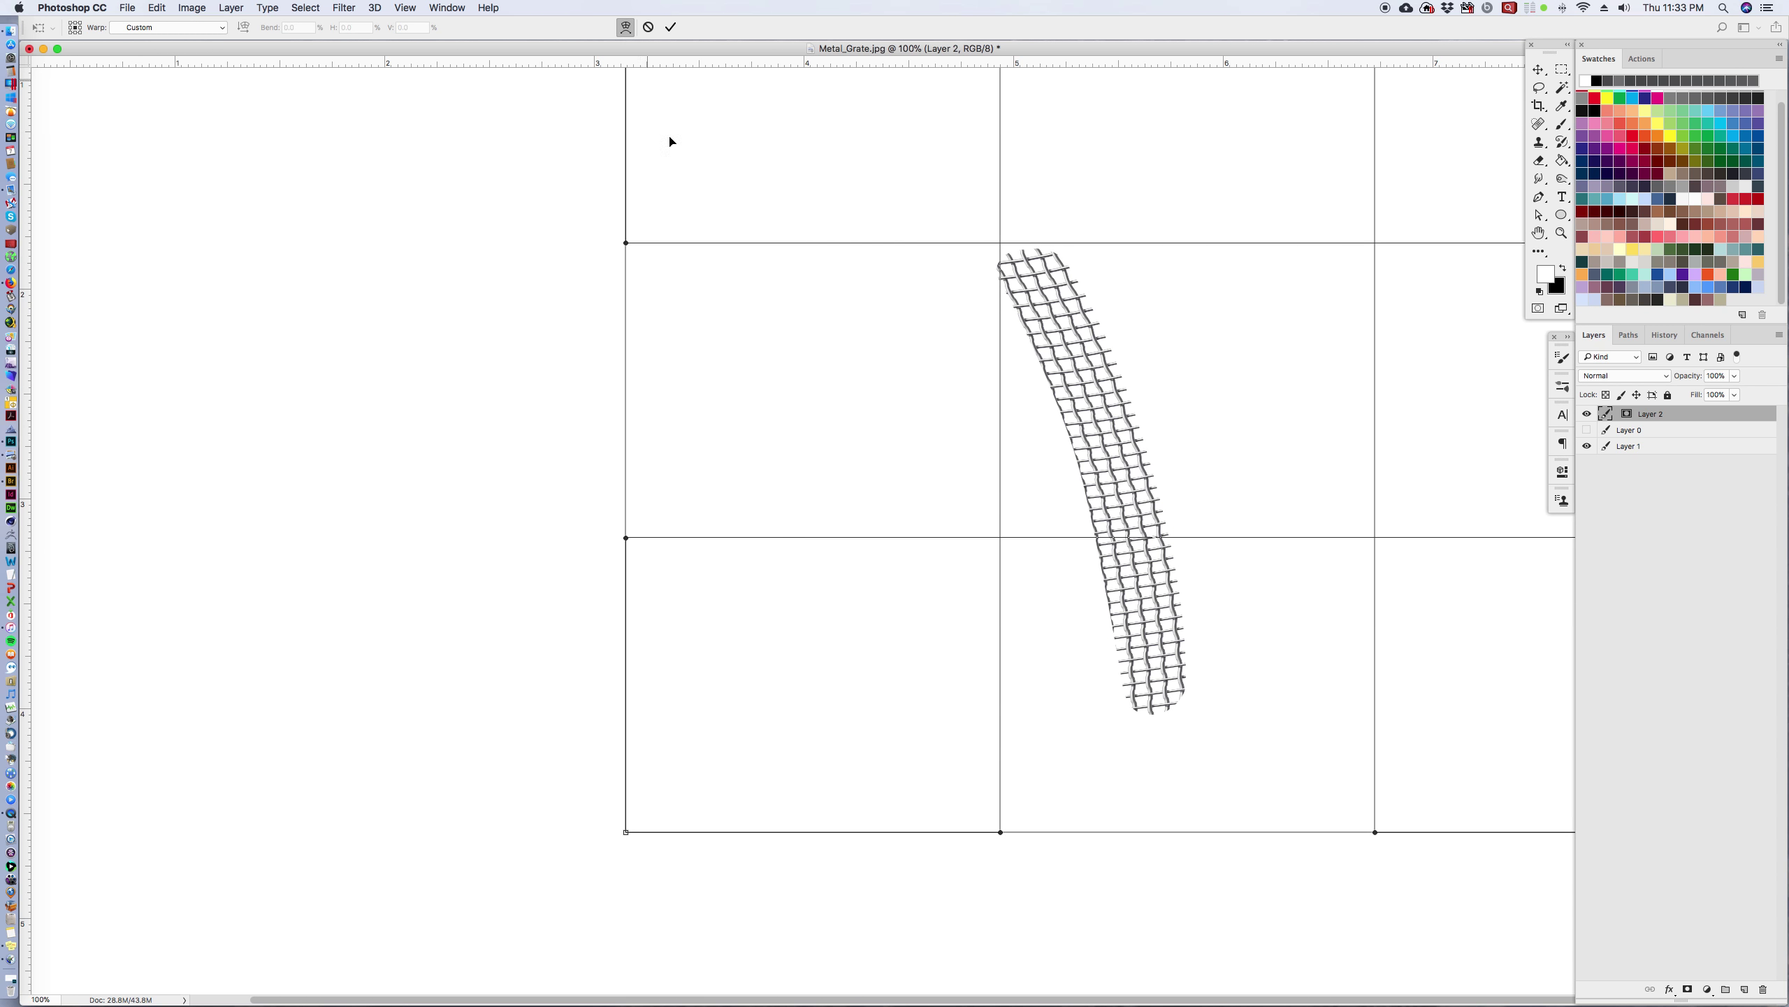
left_click_drag(866, 728, 868, 727)
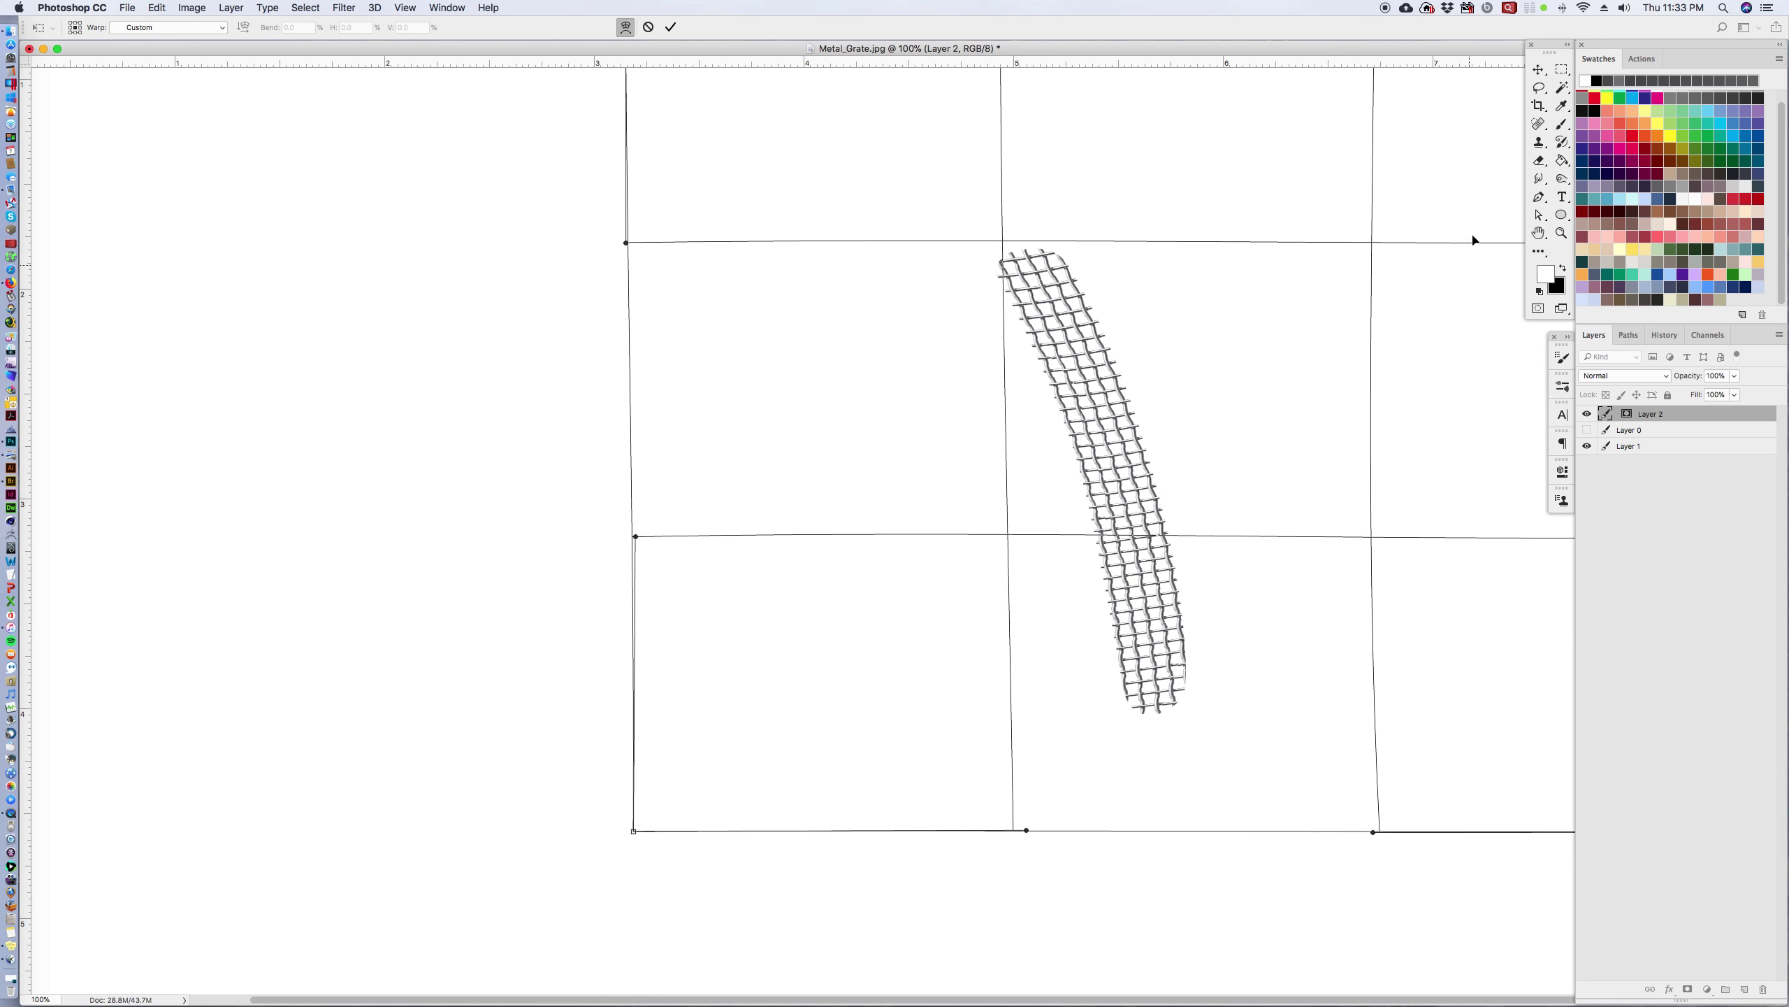
key("Return")
key("z")
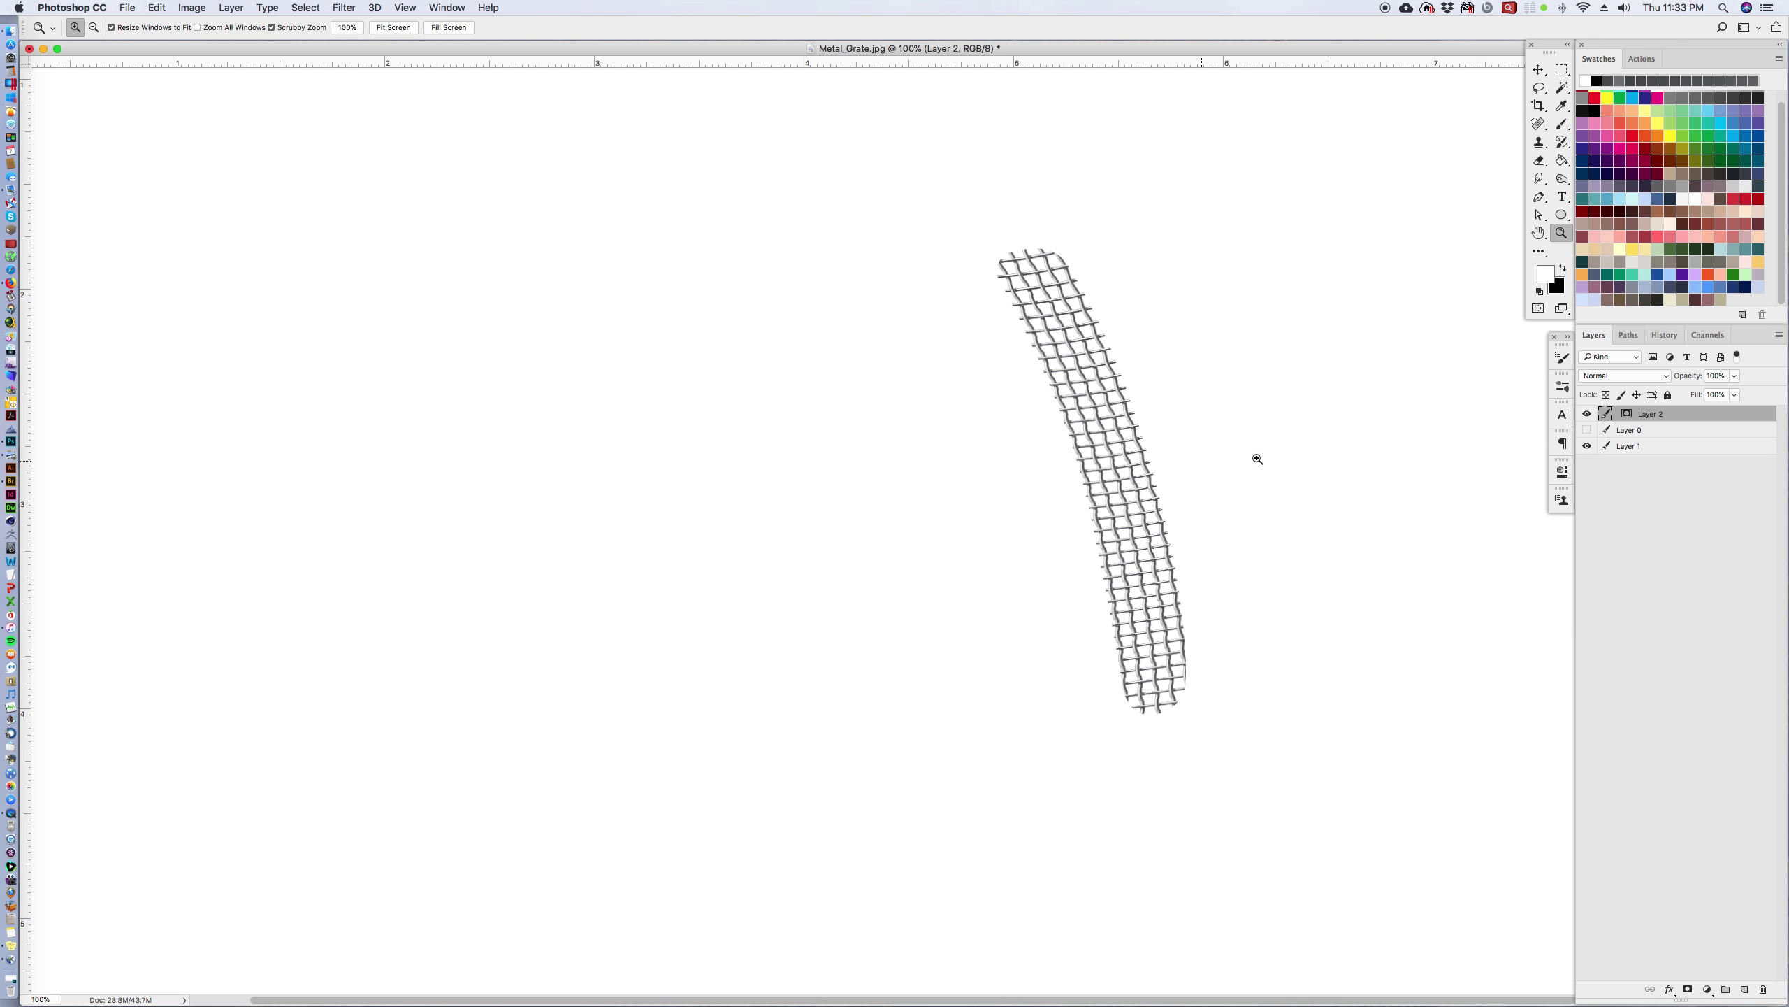
left_click(1049, 451, "alt")
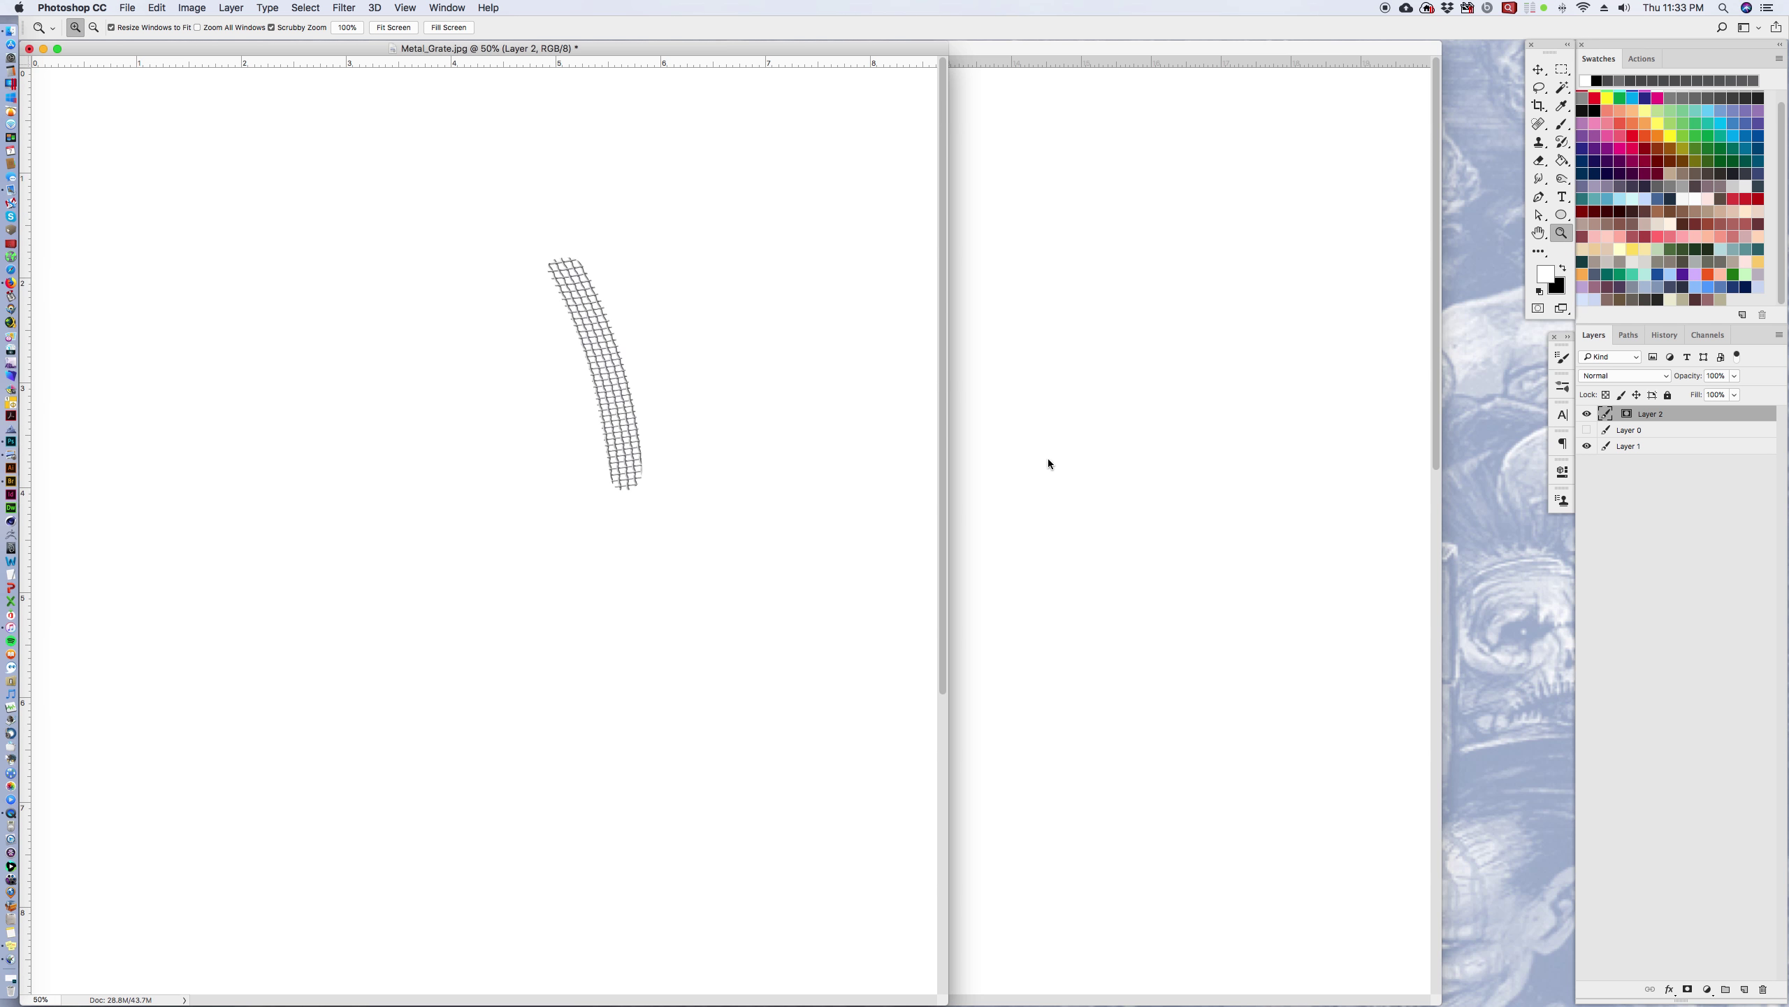
left_click(1586, 430)
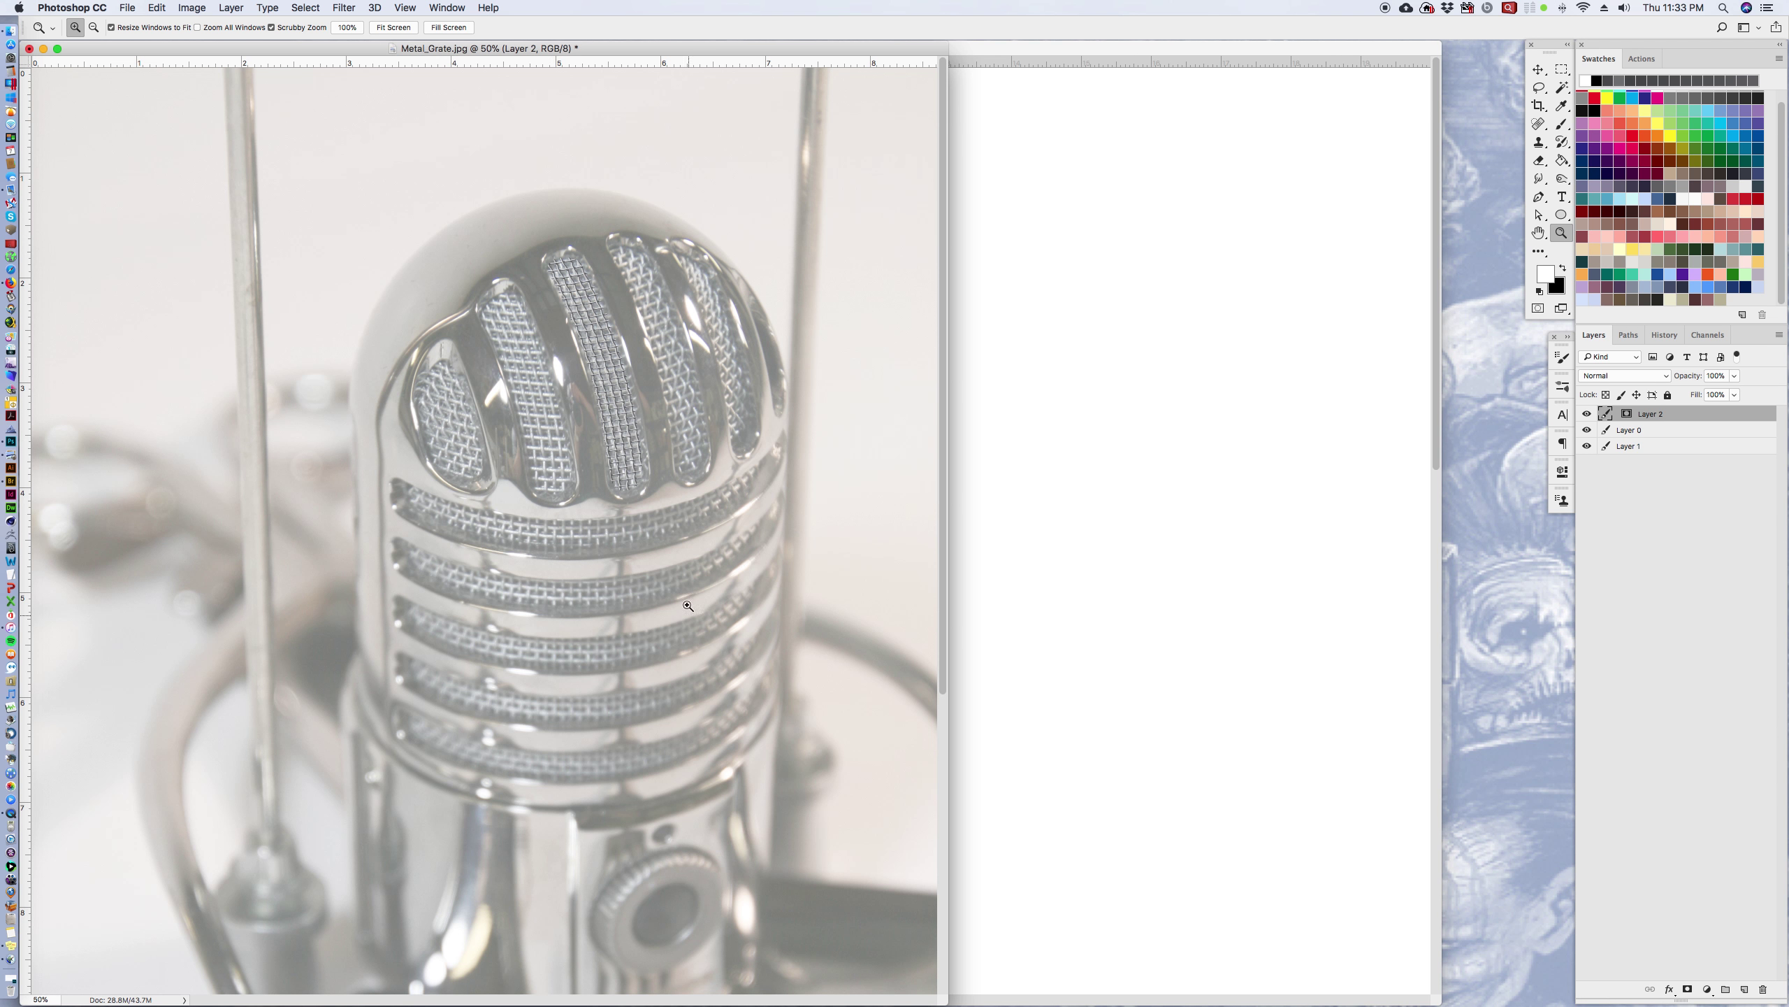
key("alt")
Step: Zoom out to 33.3%, slide Metal_Grate.jpg right to reveal Untitled-1, then bring the photo forward
left_click(557, 421)
left_click_drag(551, 50, 1403, 46)
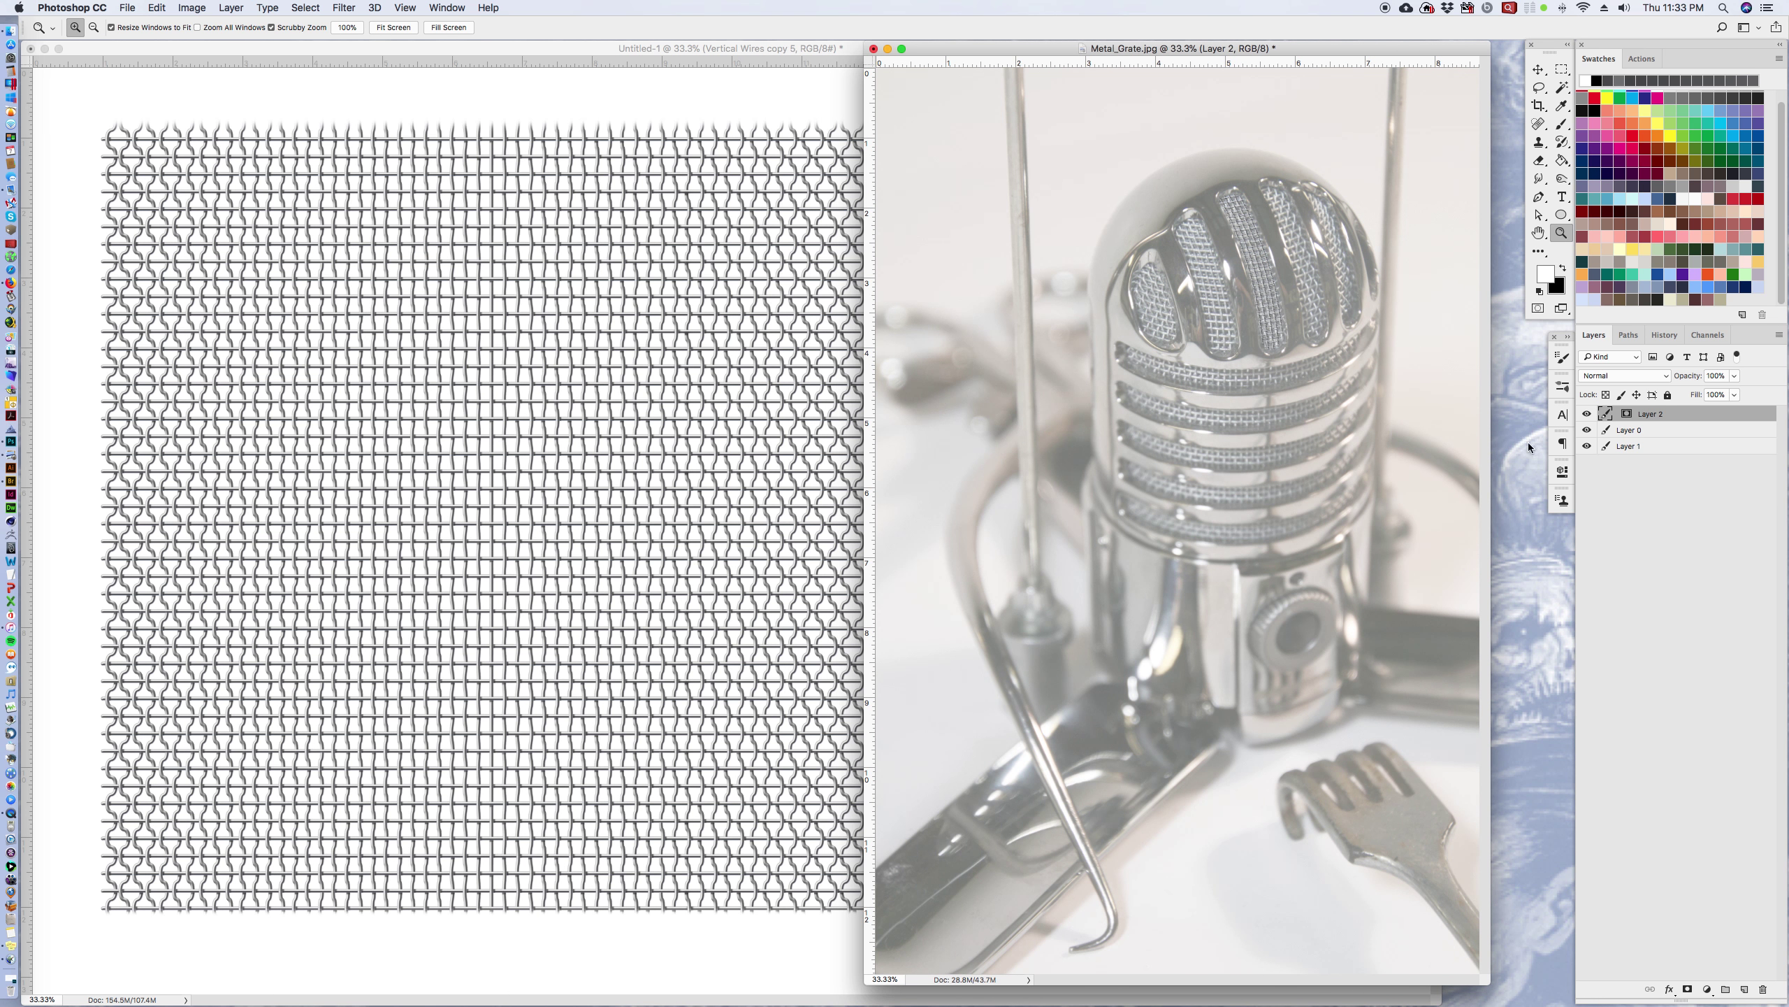
left_click(679, 100)
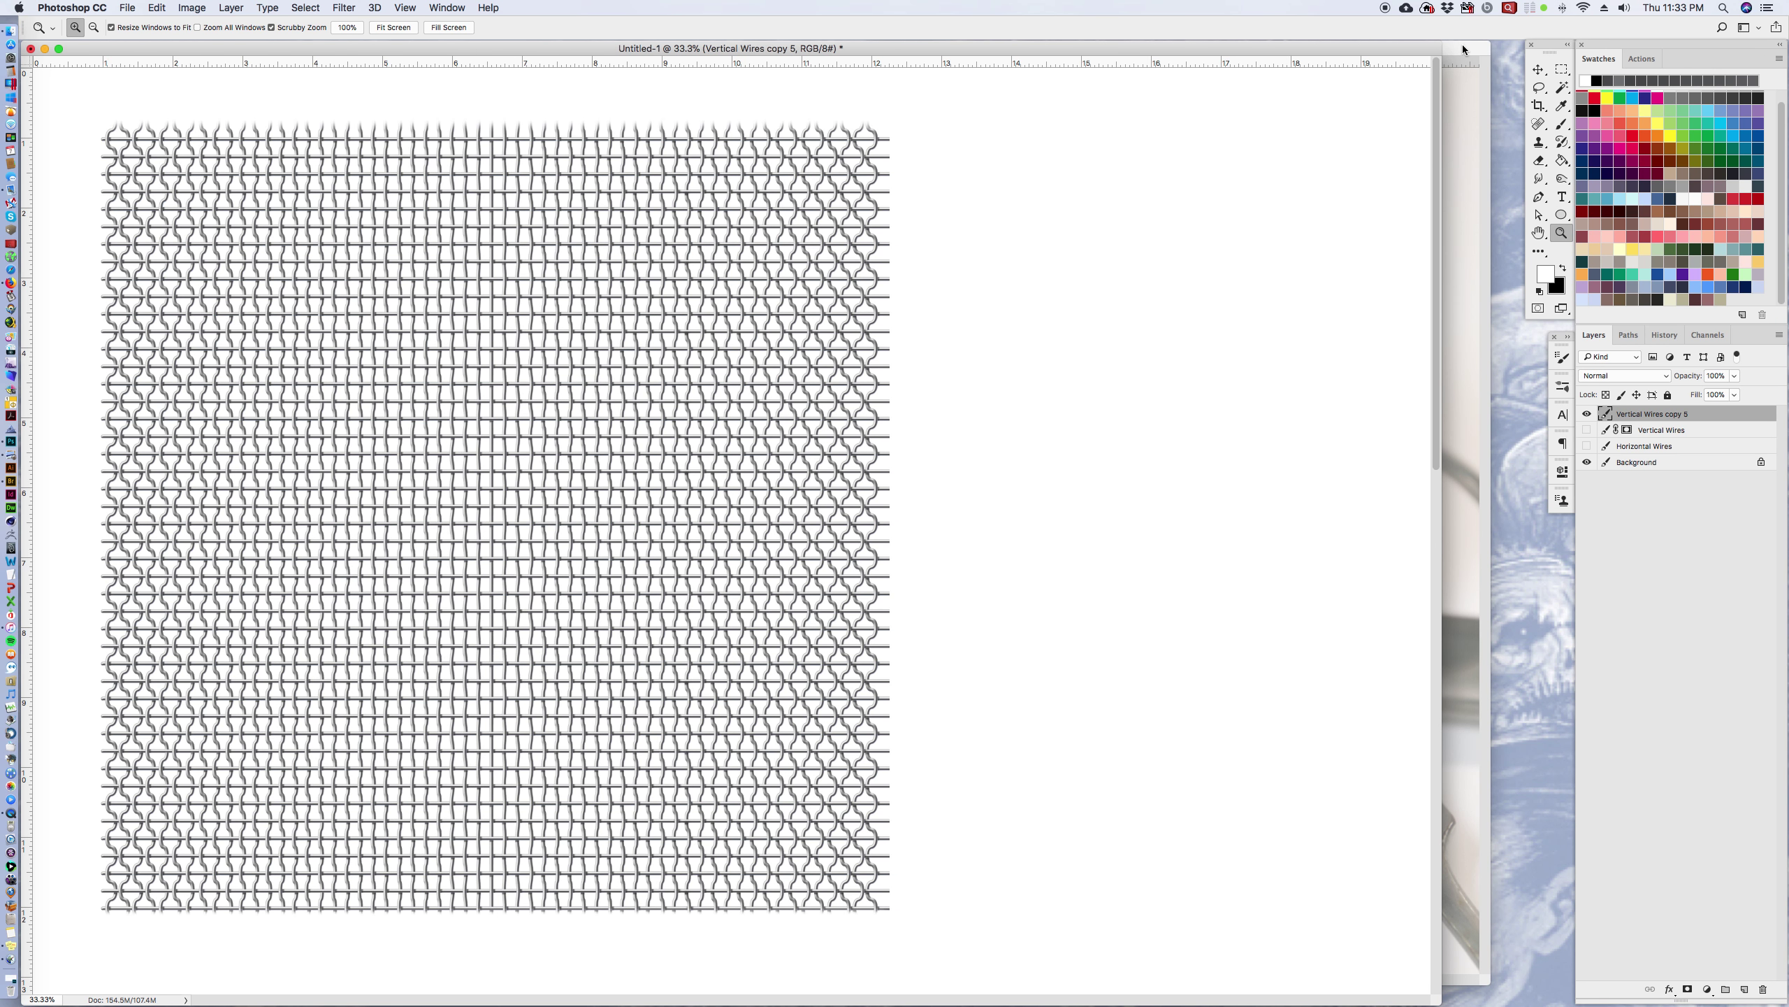
left_click_drag(1462, 46, 1477, 51)
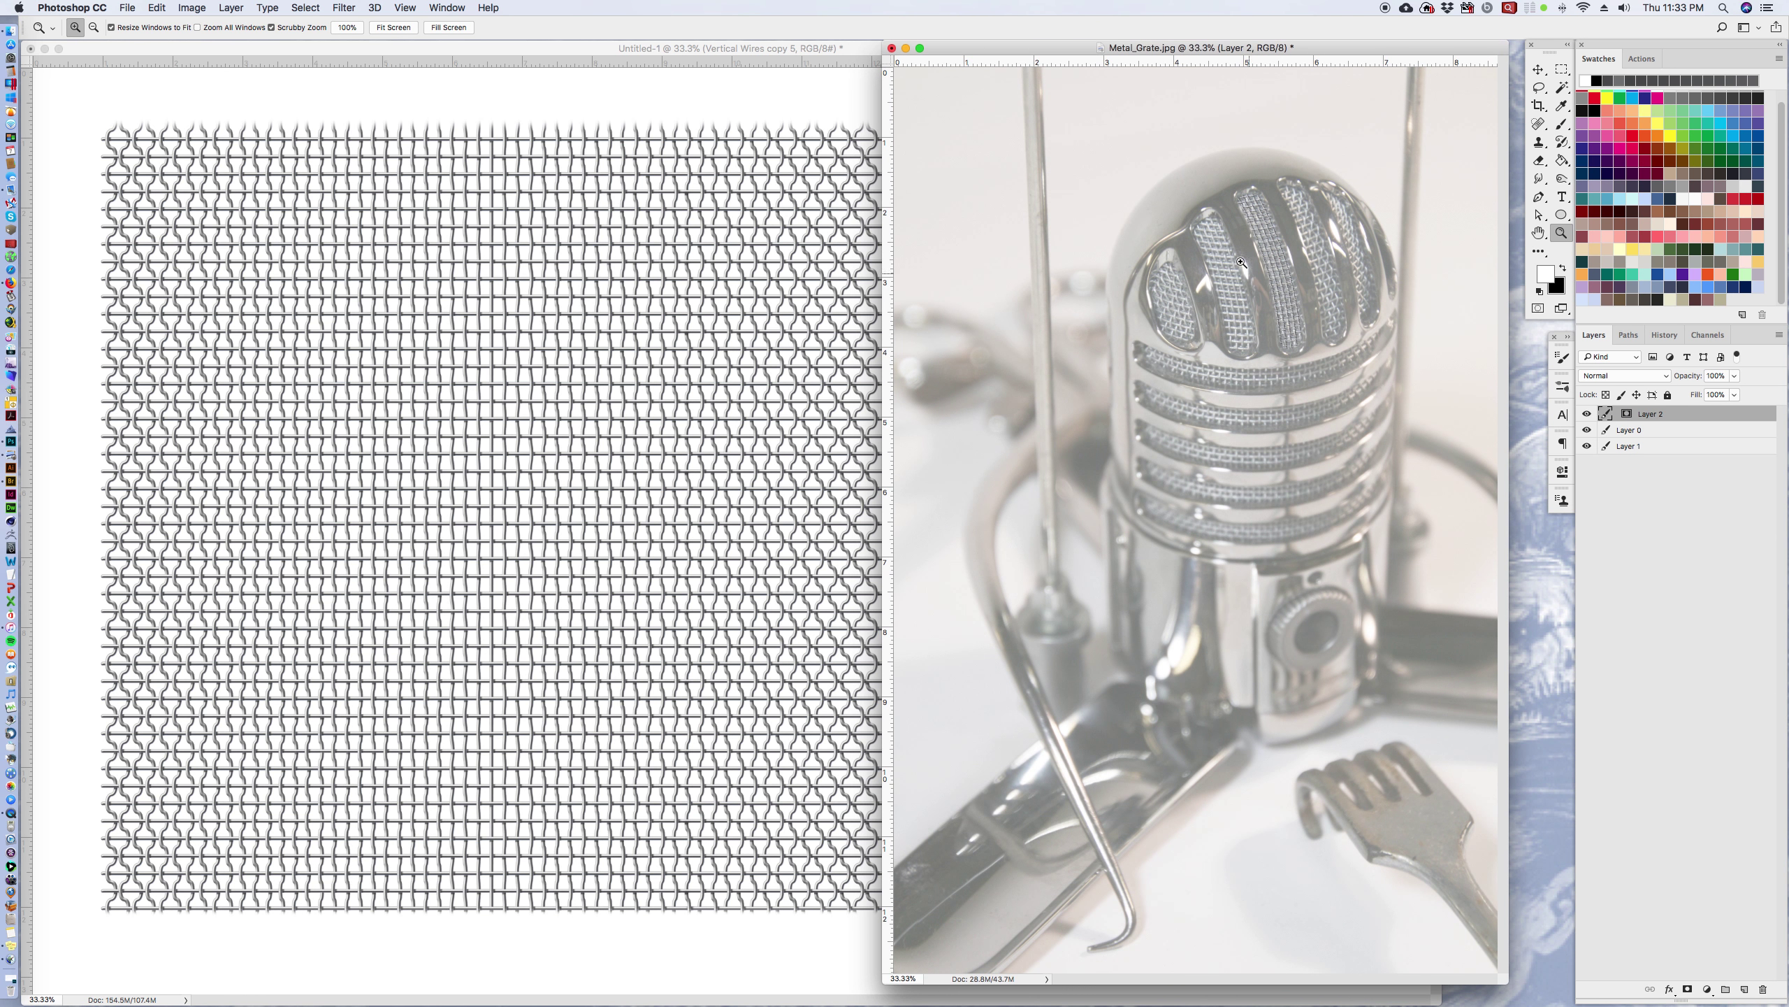